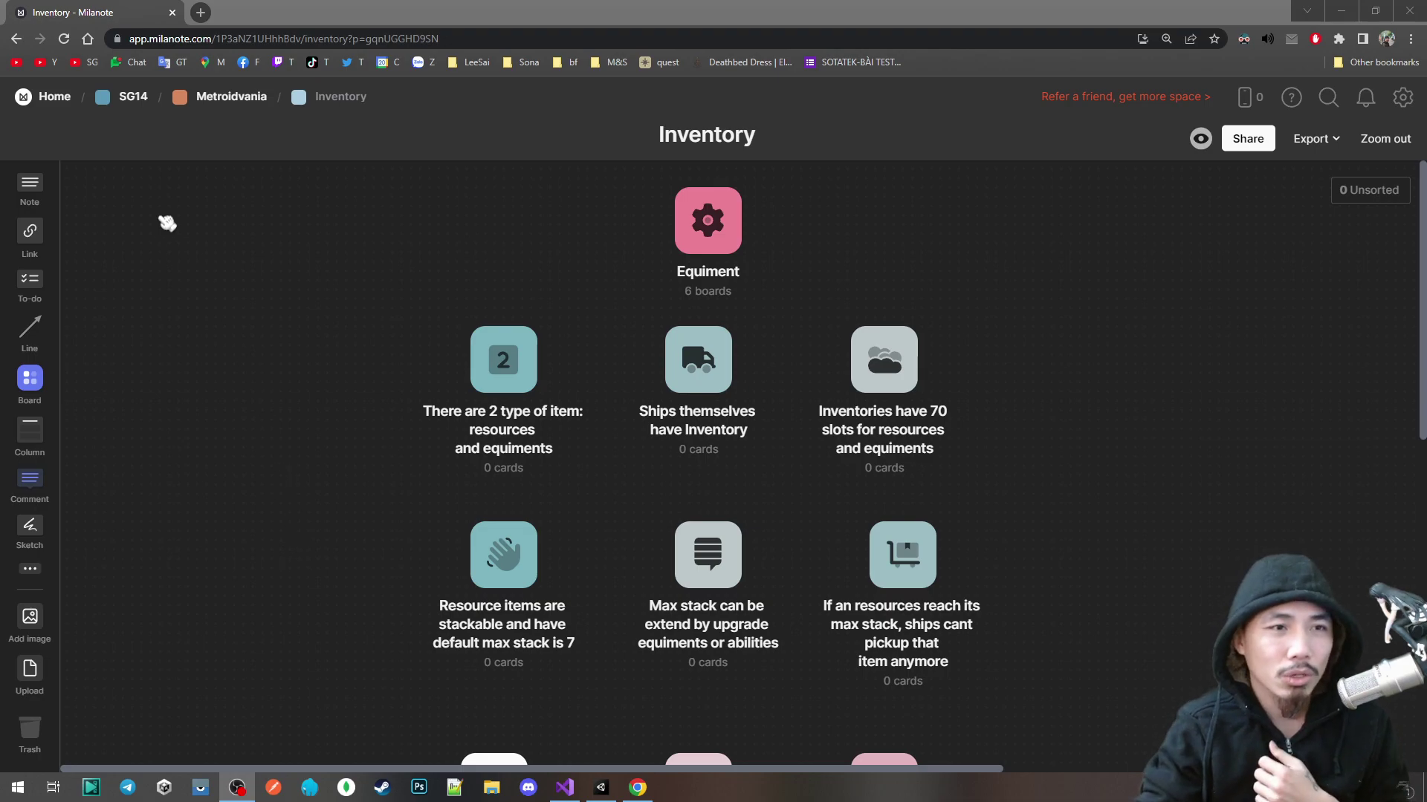
Step: Use the SG14 breadcrumb to return from the Inventory board to the SG14 board
left_click(138, 103)
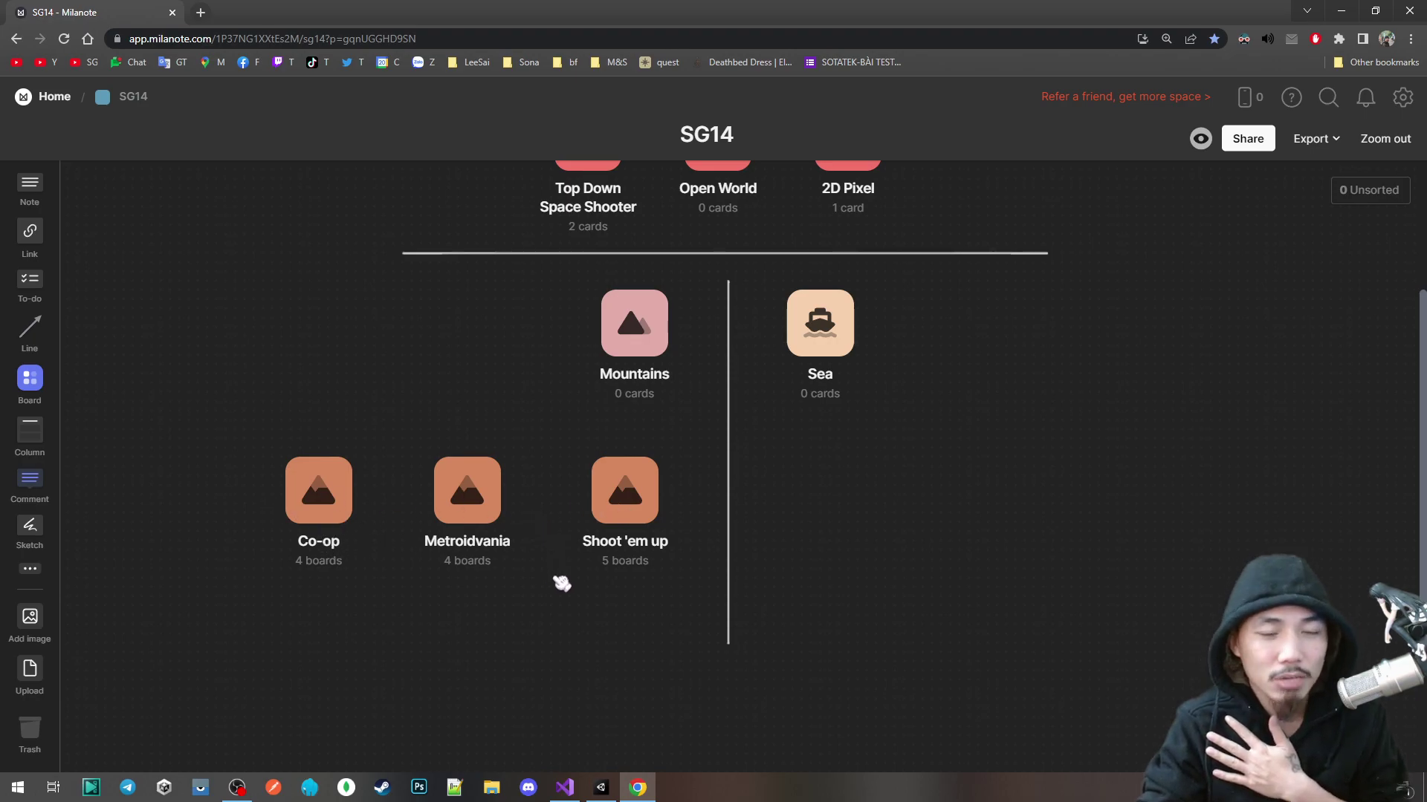
Step: Line up the Co-op, Metroidvania and Shoot 'em up board cards in a single row
left_click_drag(635, 498, 635, 508)
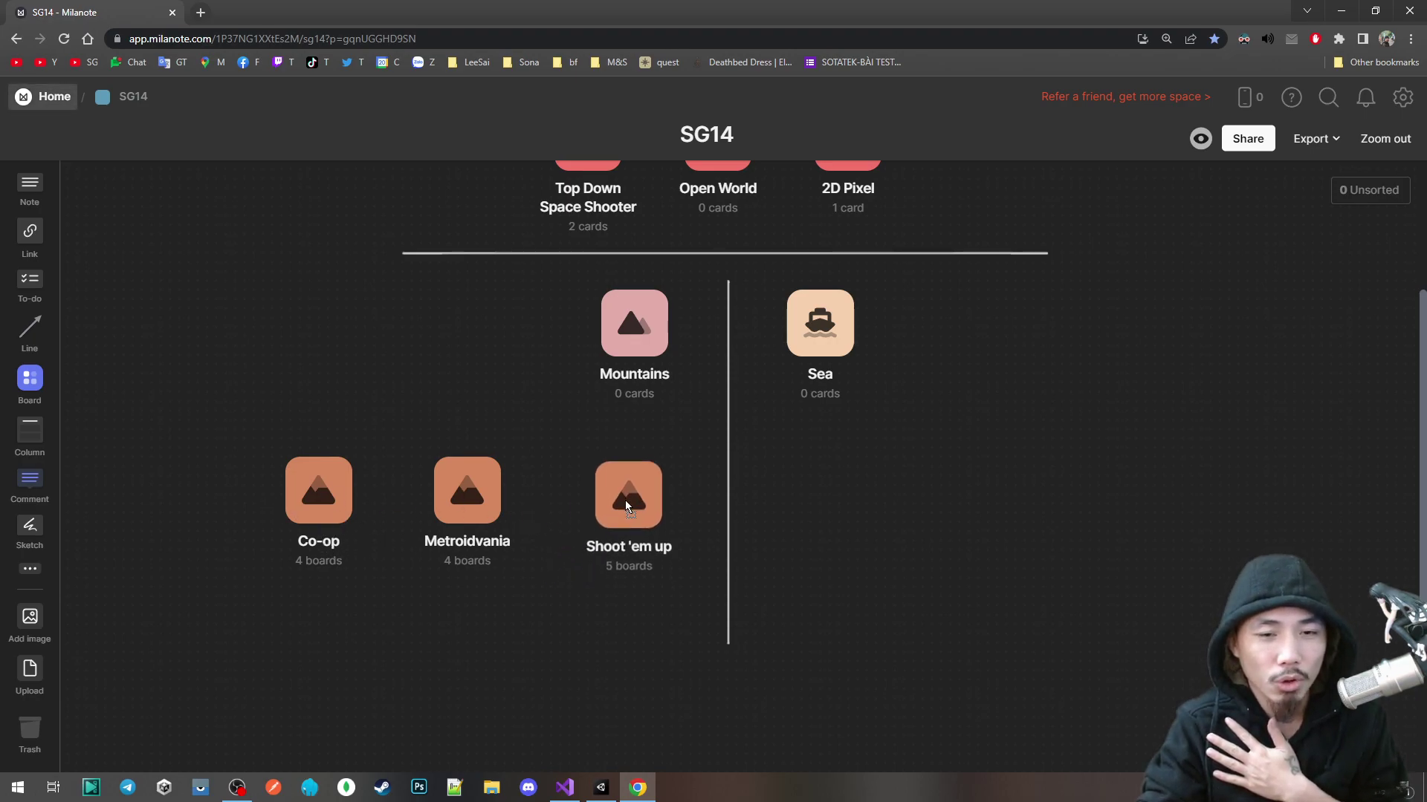
left_click_drag(455, 509, 473, 527)
left_click_drag(627, 506, 627, 497)
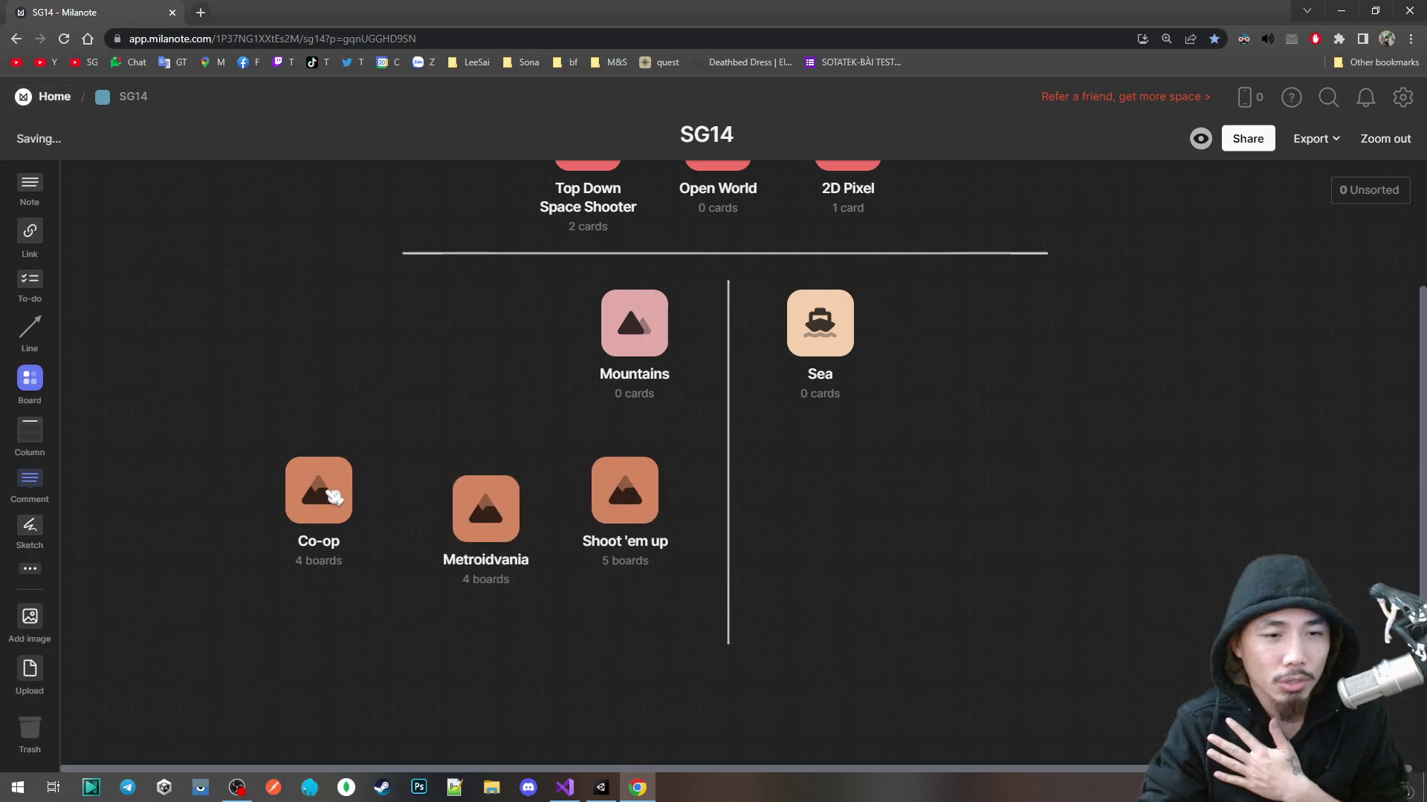
left_click_drag(335, 498, 335, 506)
left_click_drag(460, 515, 451, 505)
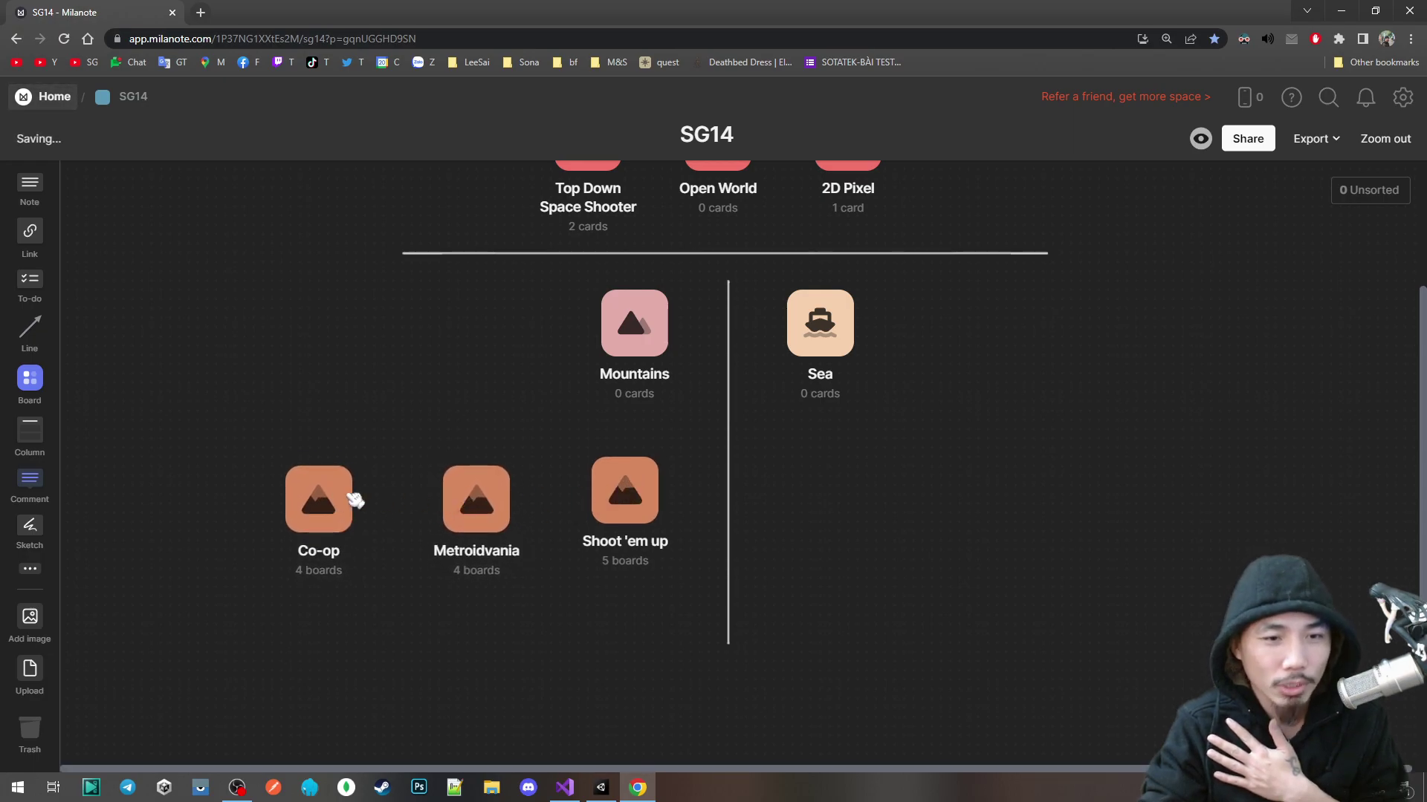
left_click_drag(351, 501, 351, 492)
left_click_drag(492, 505, 492, 495)
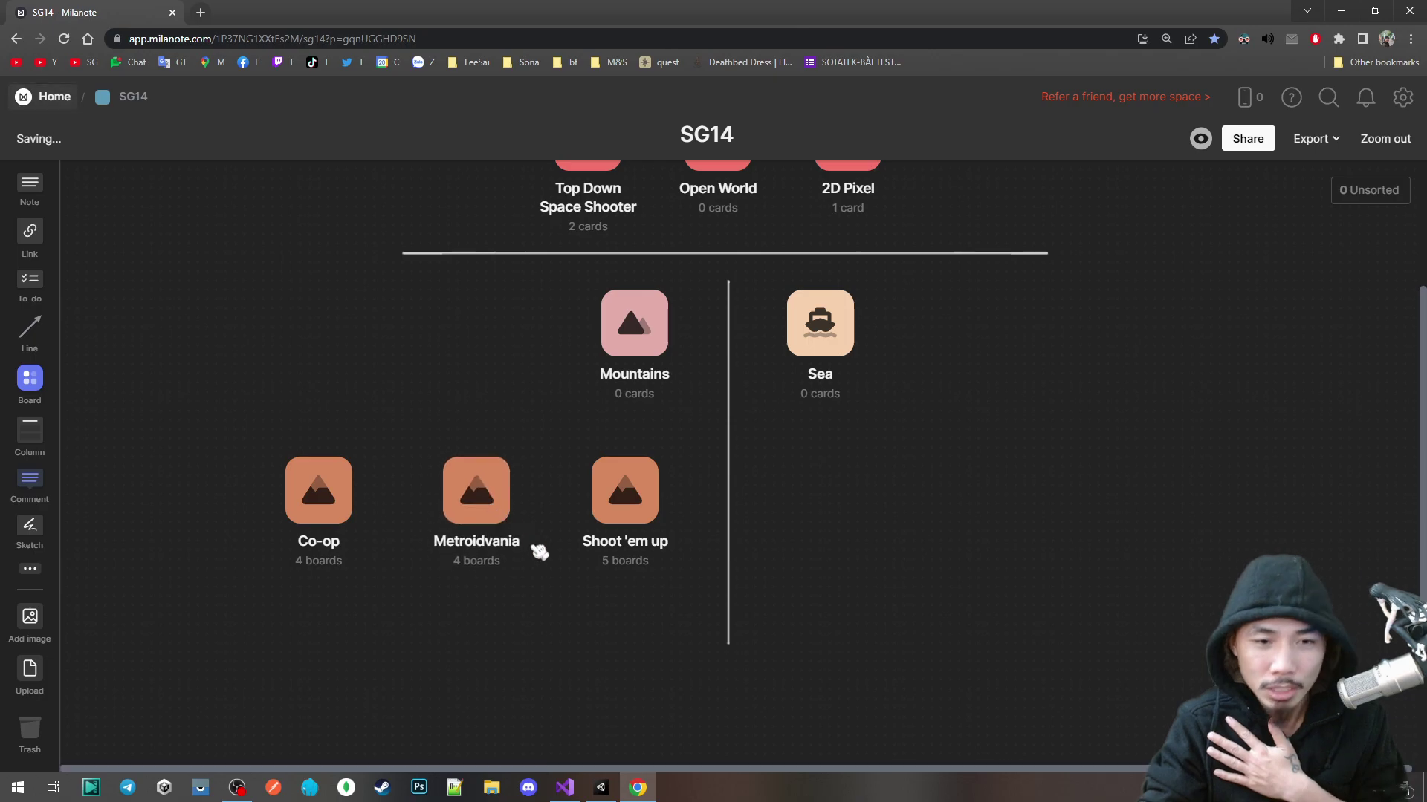
Step: Open the Metroidvania board and nudge its Inventory card slightly right
left_click(508, 495)
left_click(508, 495)
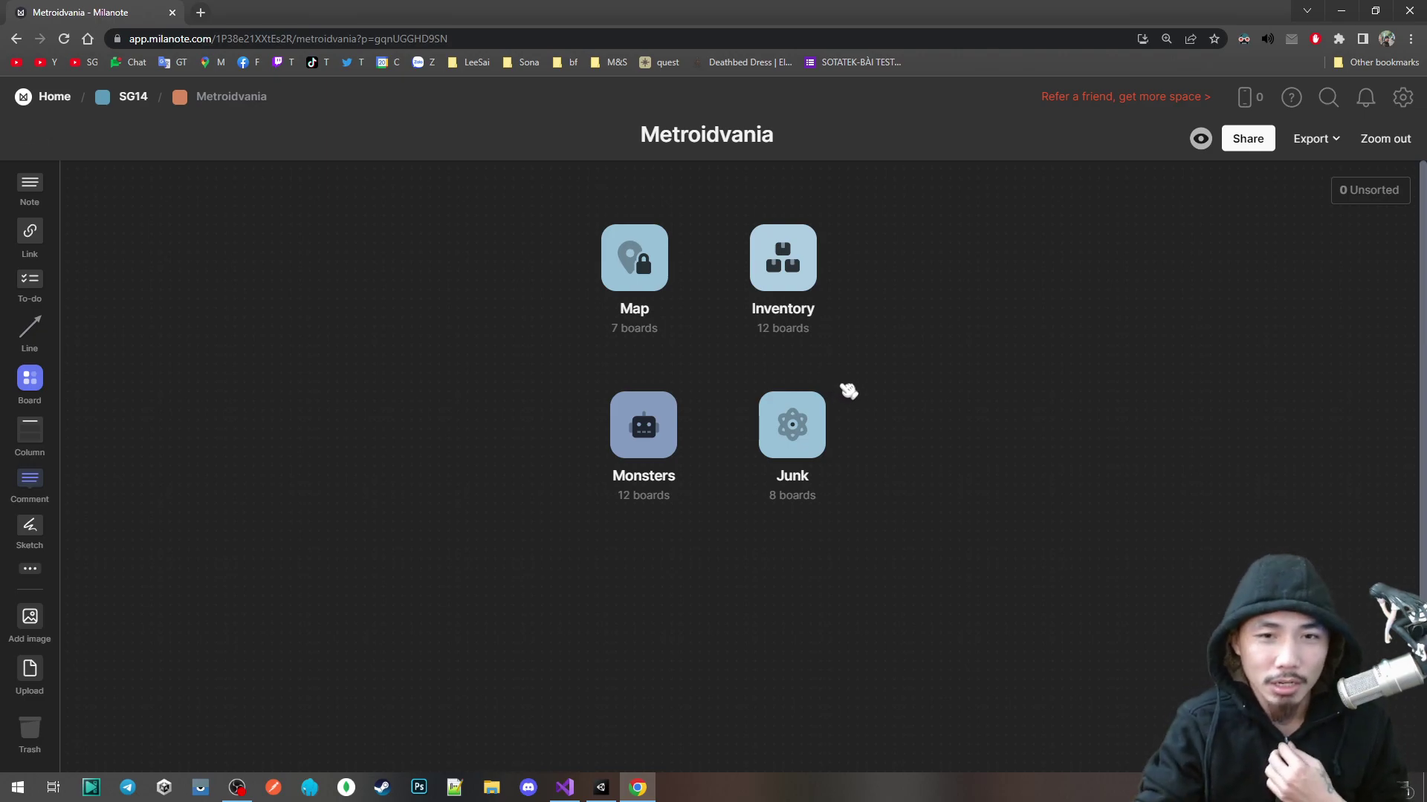
left_click_drag(800, 275, 812, 275)
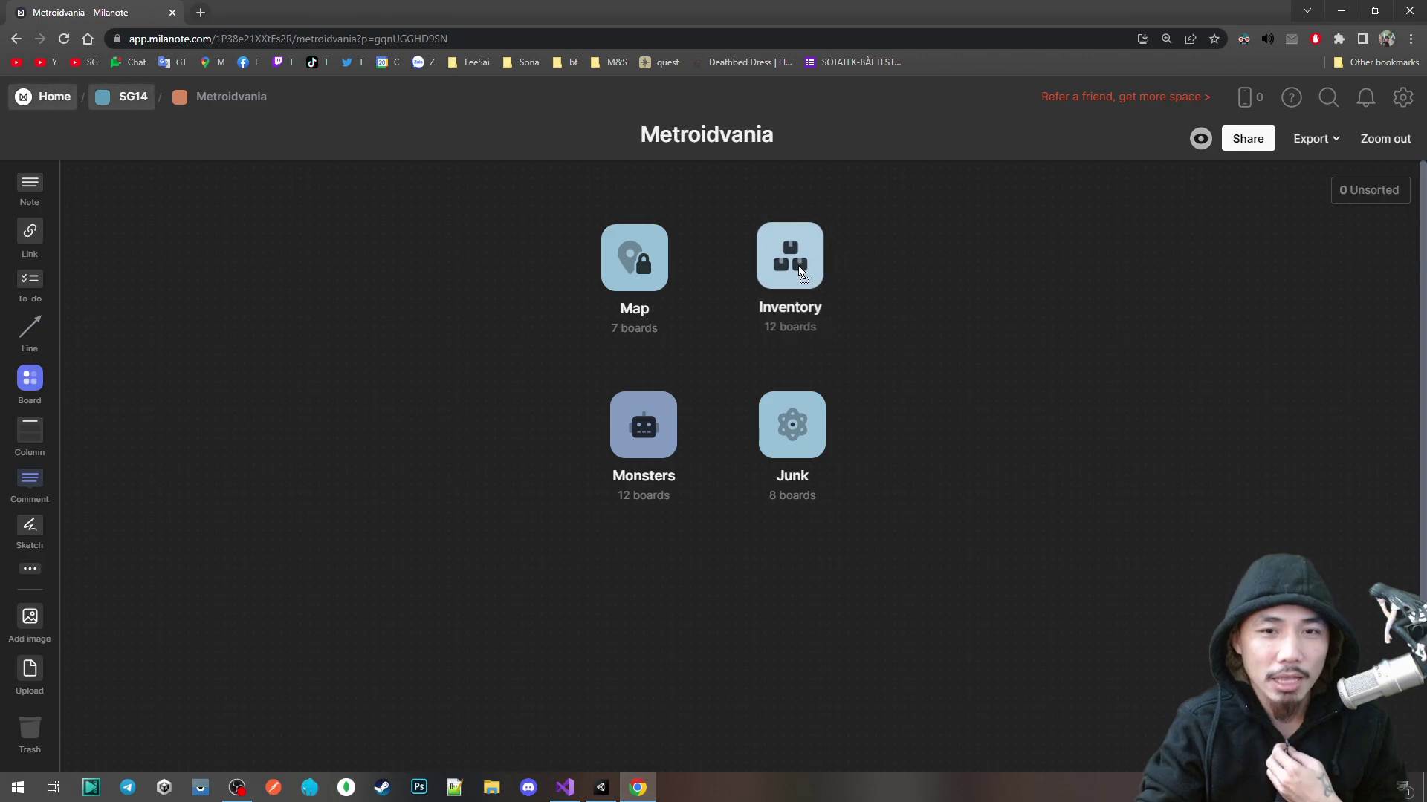
Step: Open the Inventory board and nudge the '2 item types' card slightly up
left_click(812, 275)
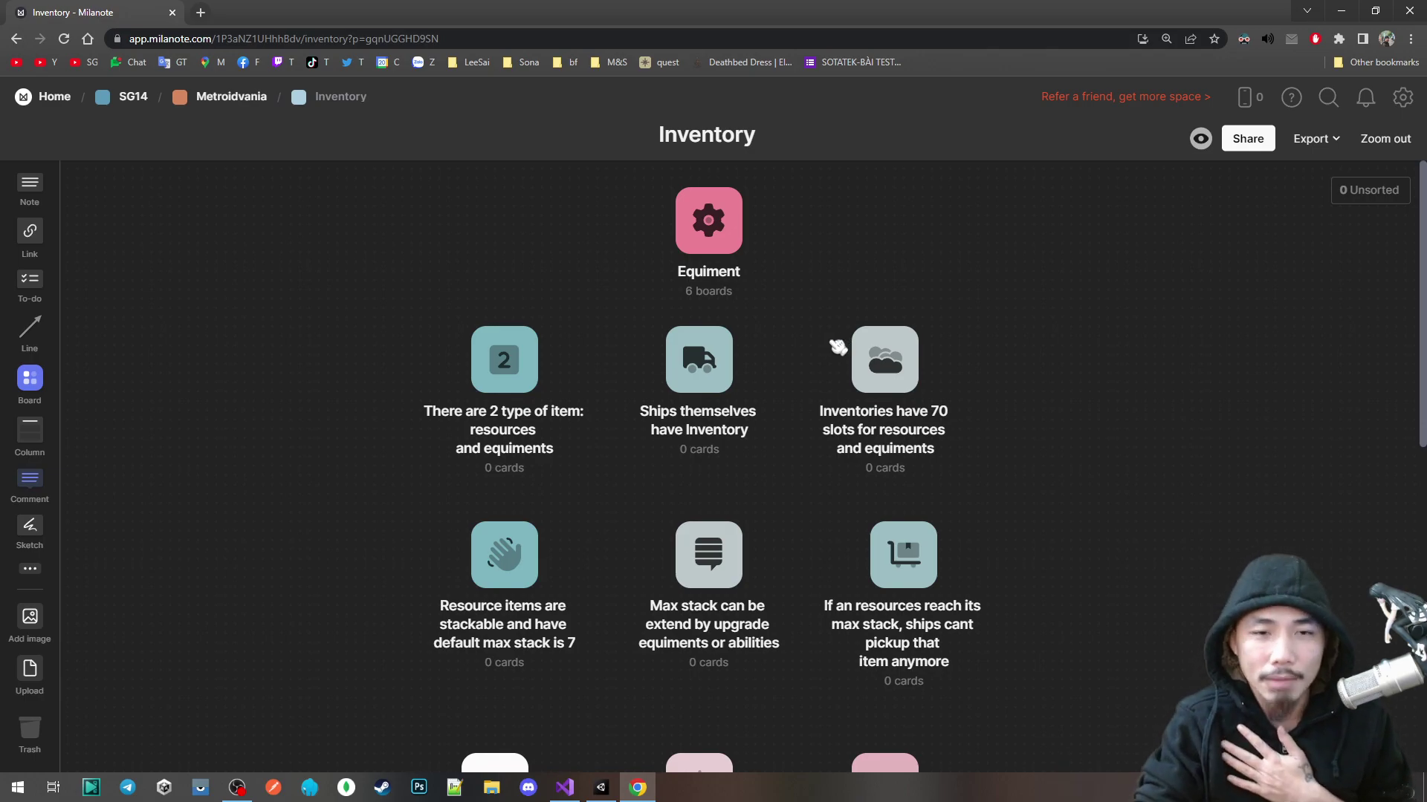
scroll(781, 360, "down", 2)
scroll(535, 368, "up", 2)
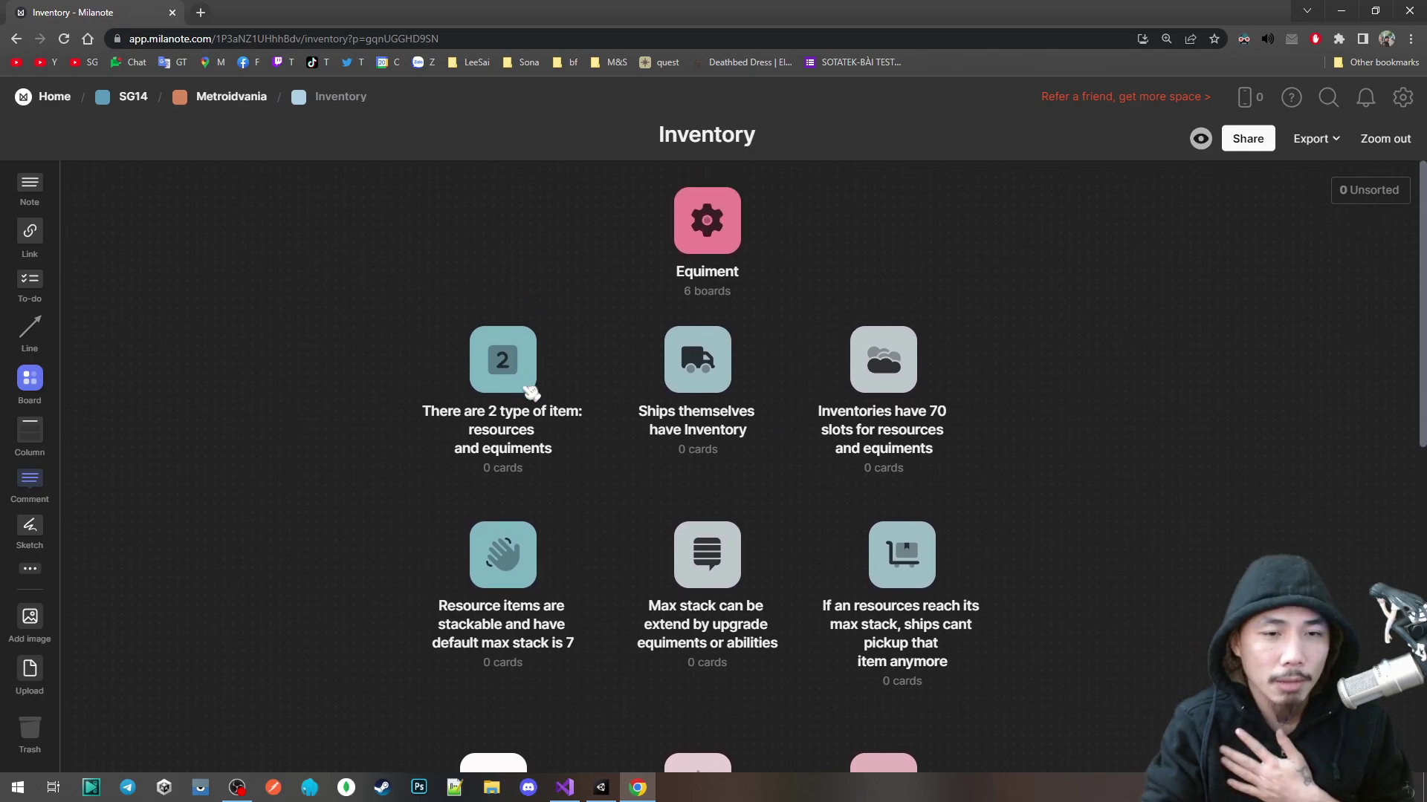
left_click_drag(518, 369, 518, 361)
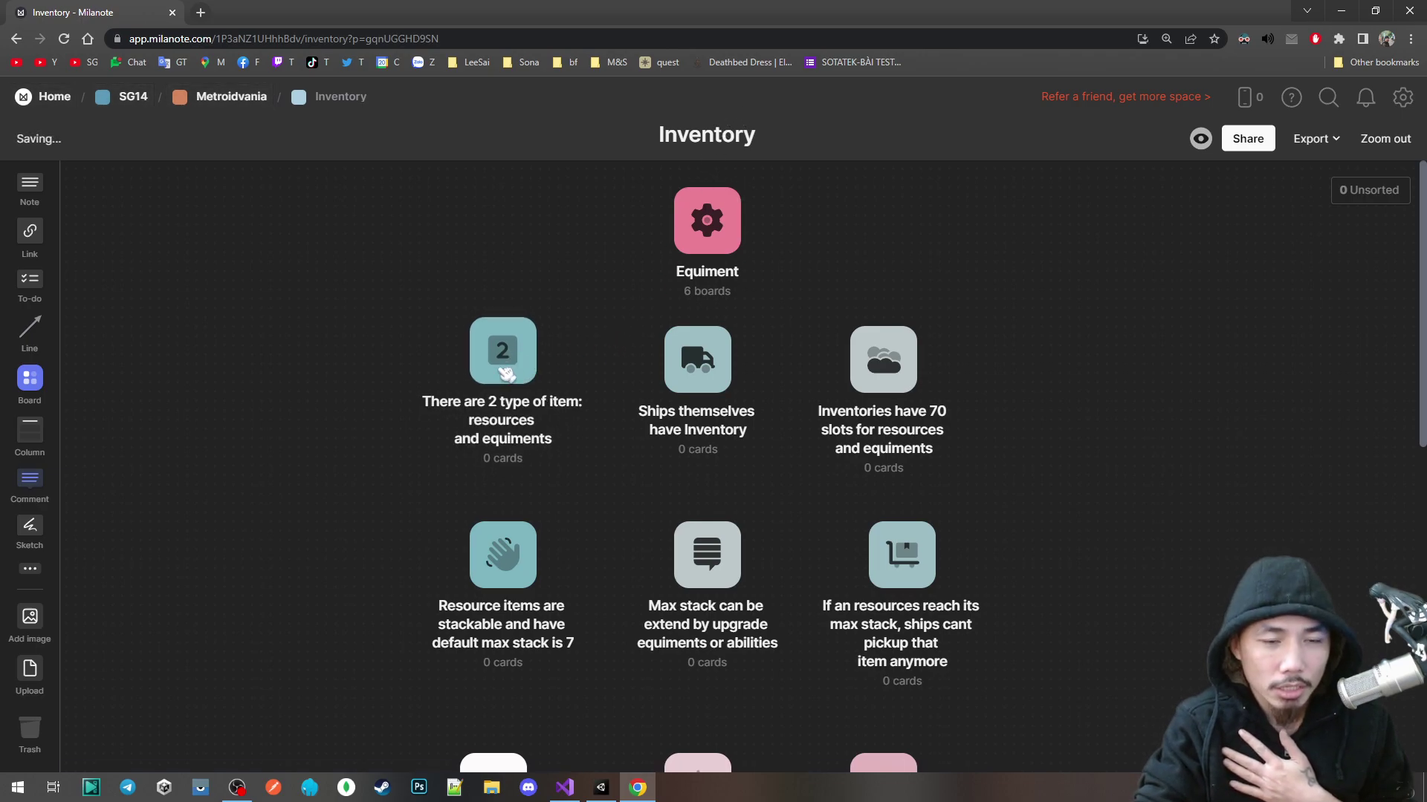
Step: Peek into the Equiment sub-board, return to Inventory, and move the '2 item types' card back down
left_click(685, 223)
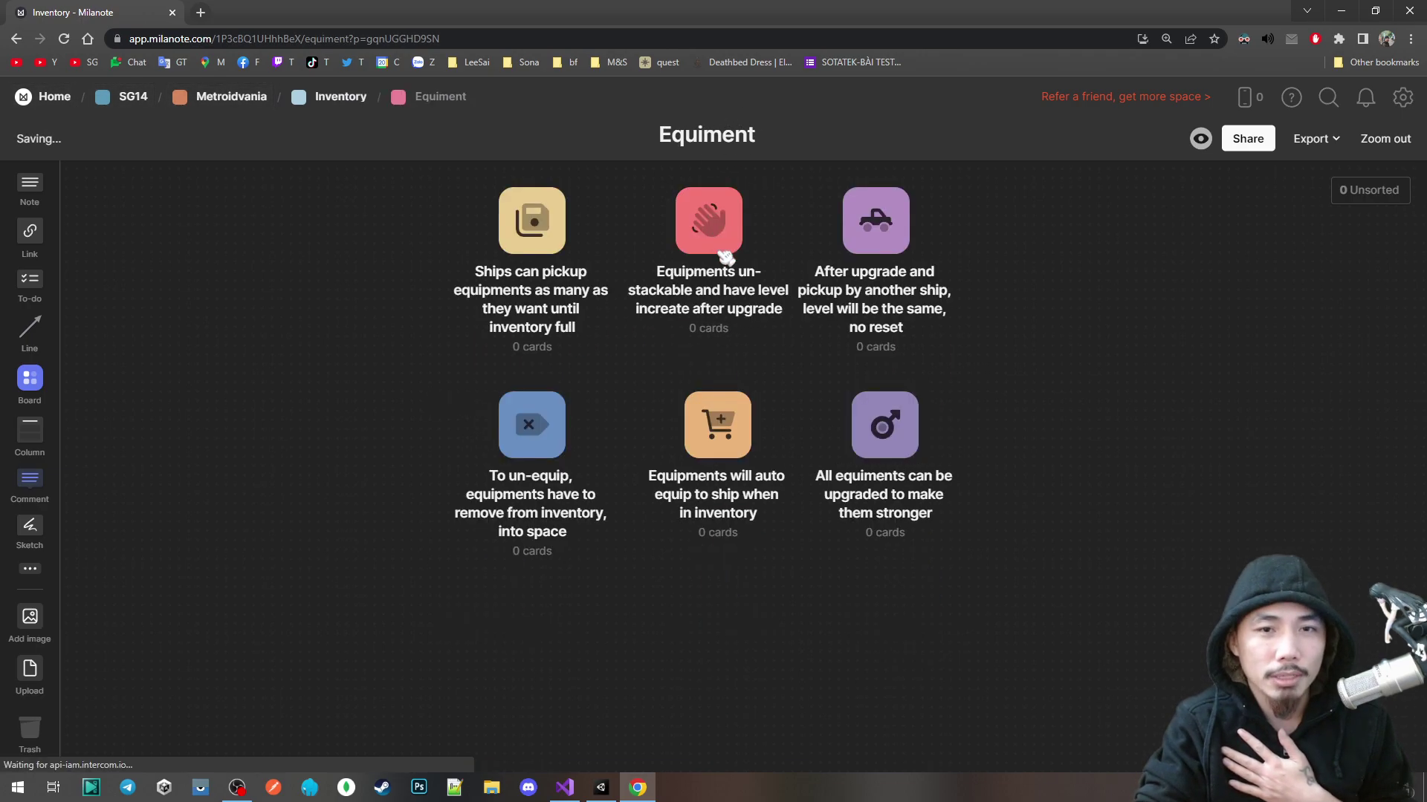
left_click(341, 98)
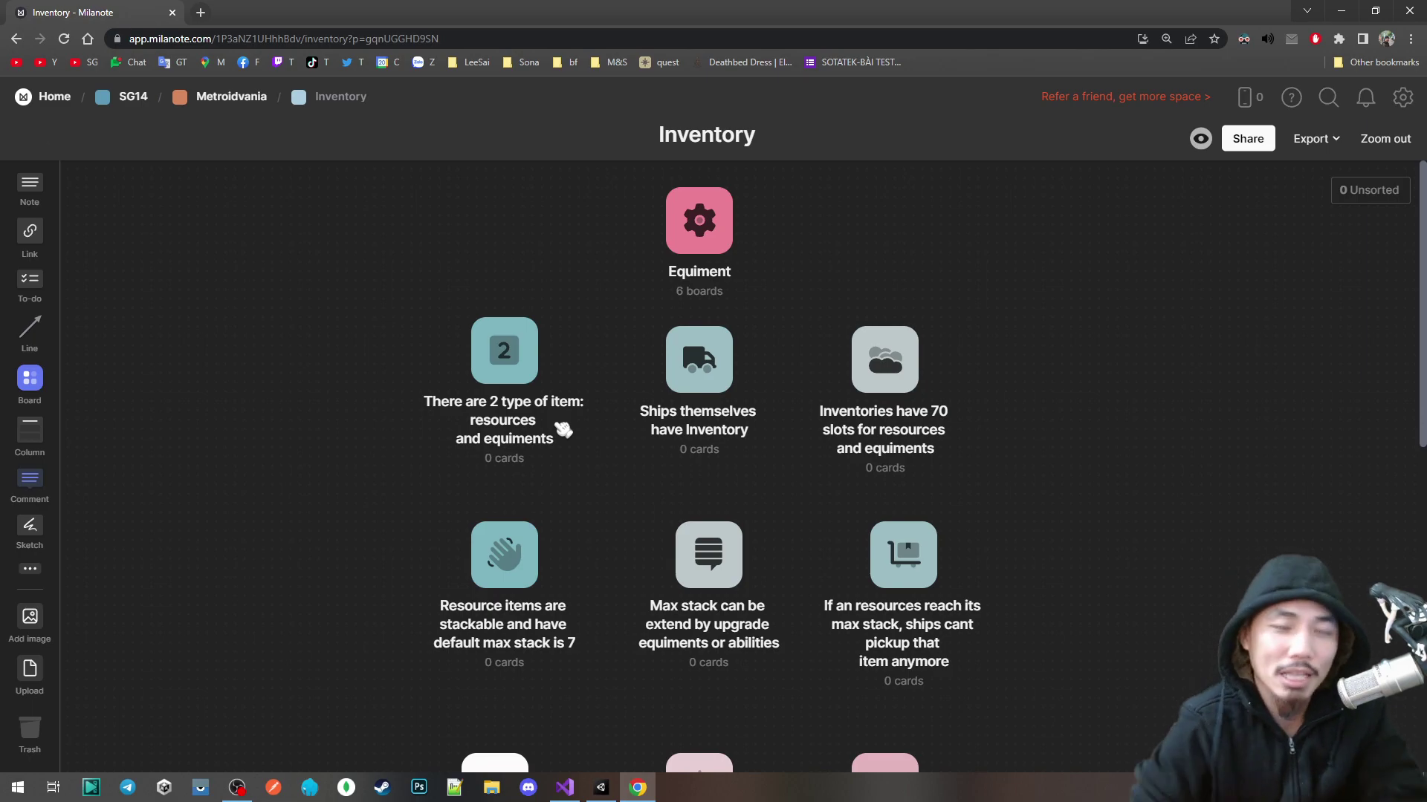
left_click_drag(526, 345, 532, 388)
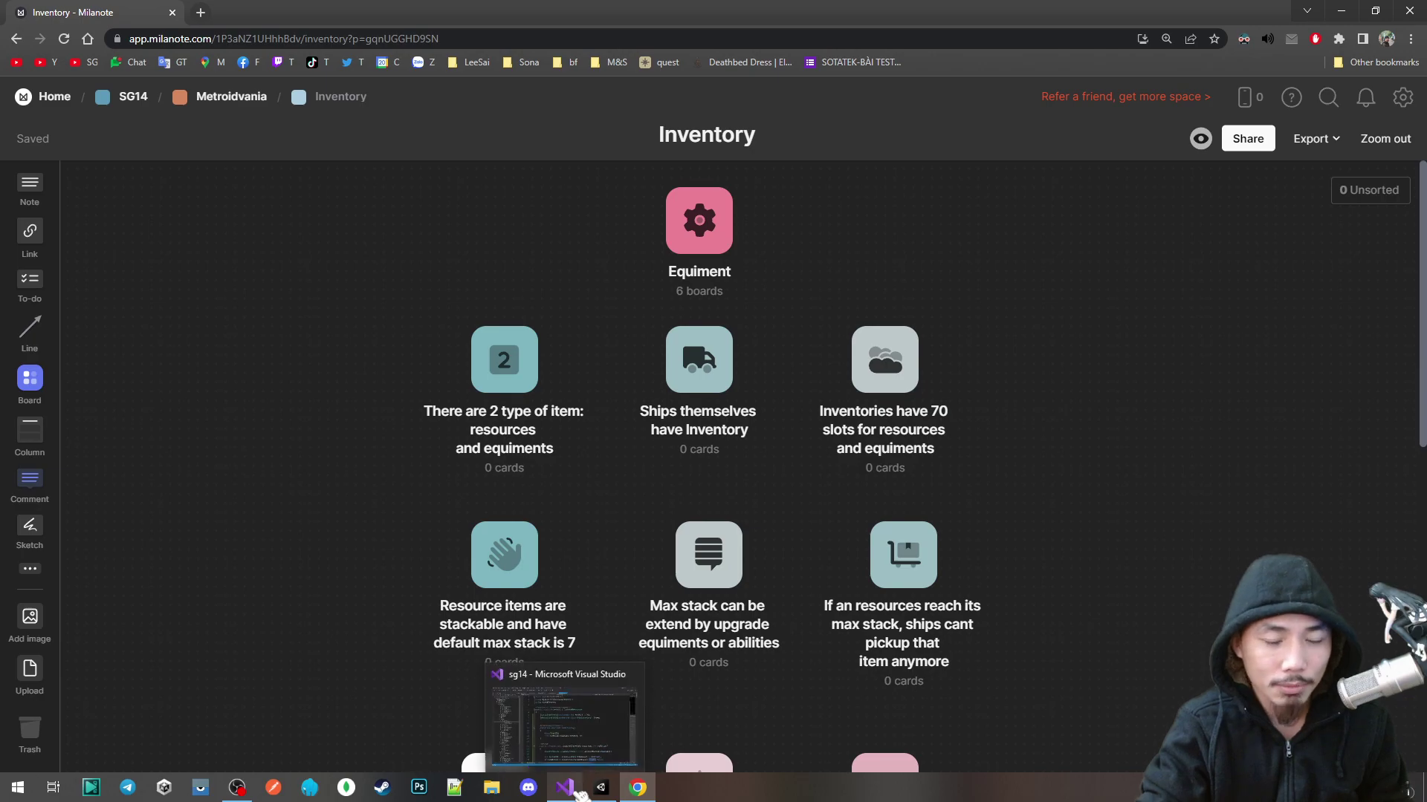
left_click(579, 793)
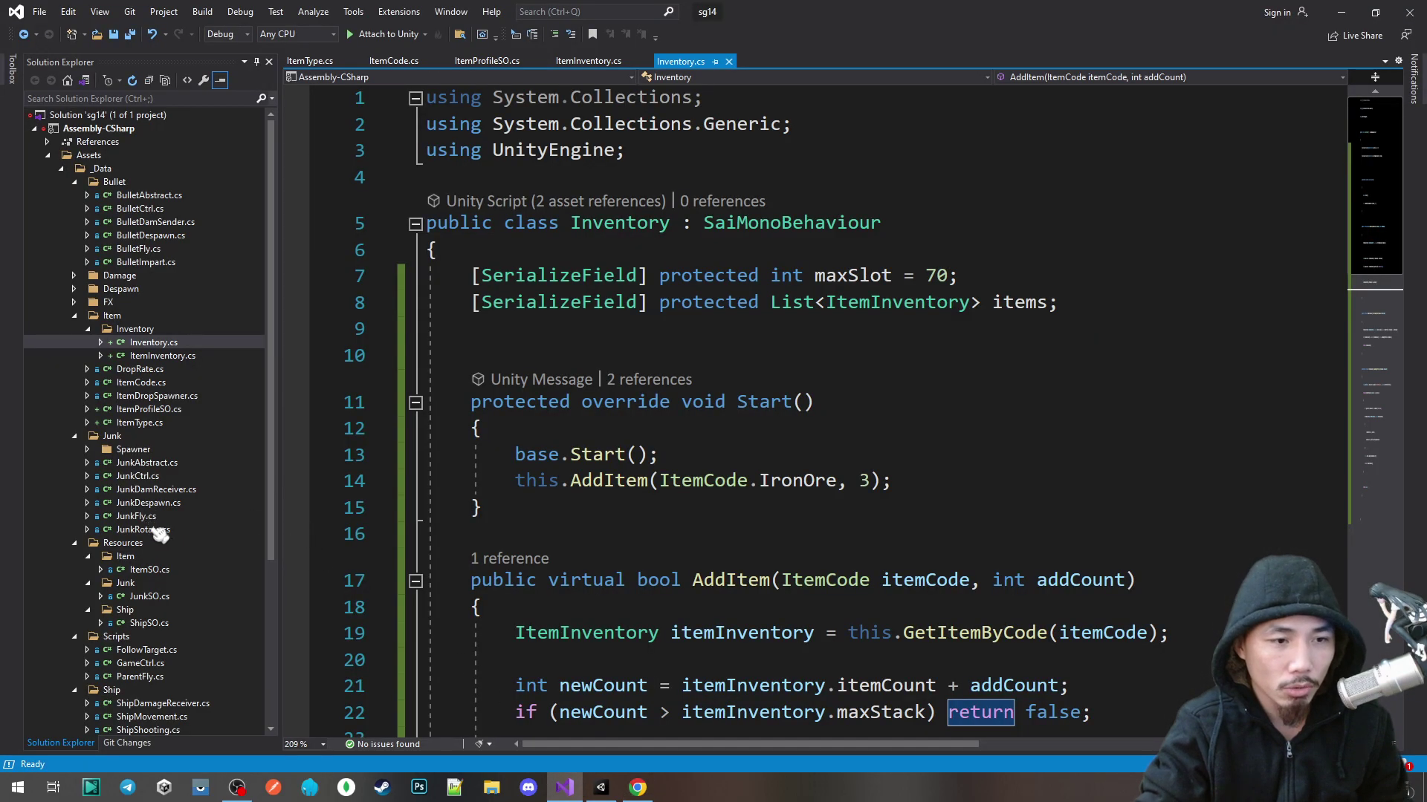
double_click(153, 423)
key("ctrl+a")
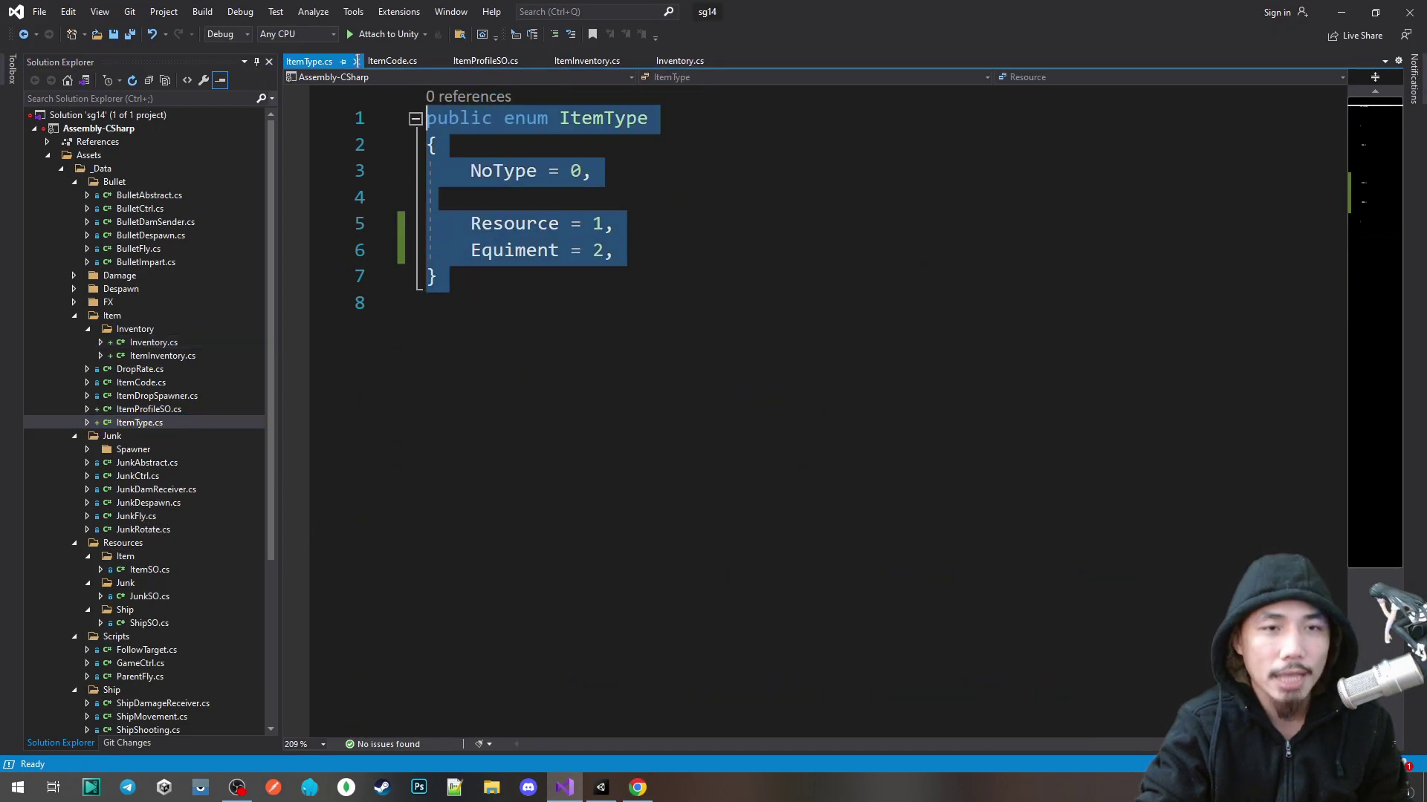
left_click(582, 320)
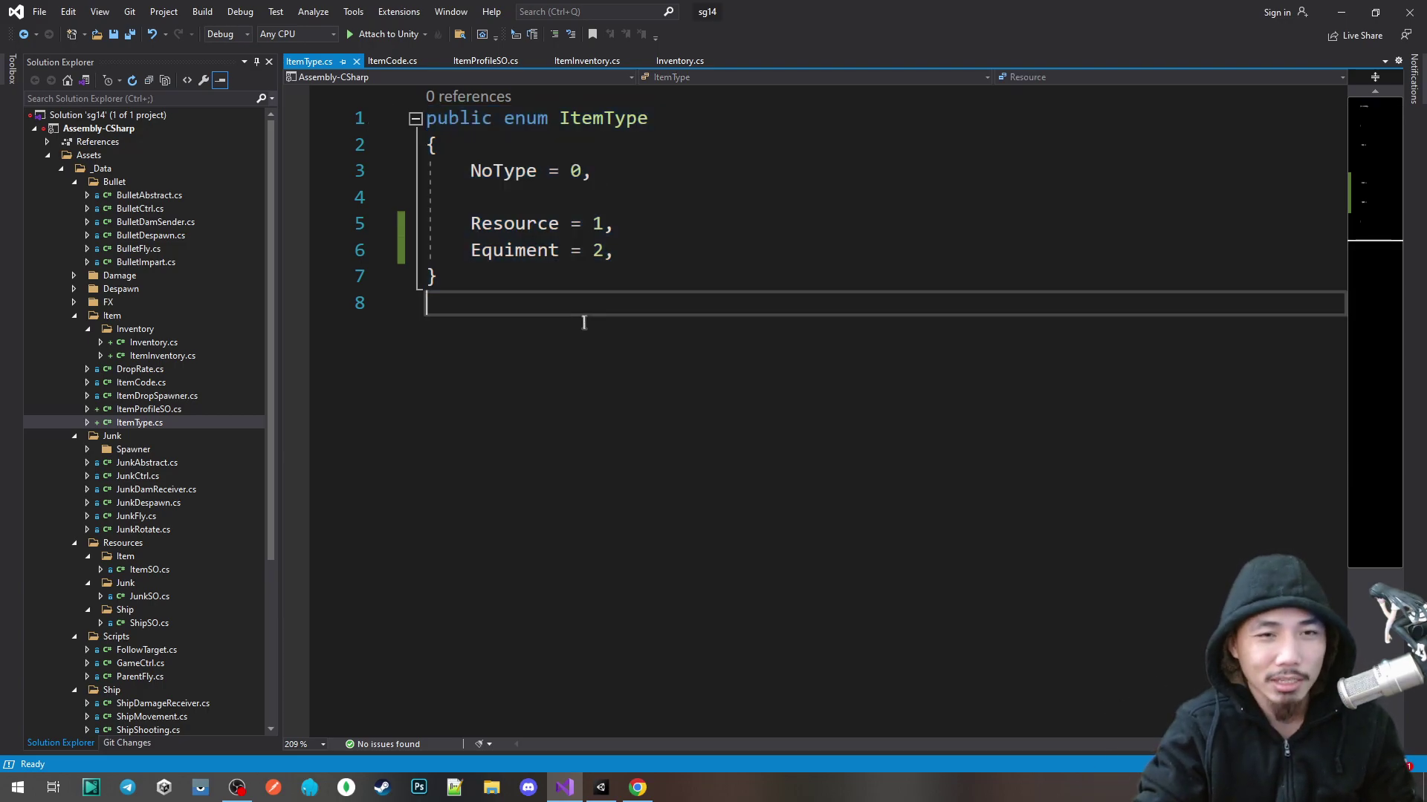
left_click_drag(428, 142, 547, 287)
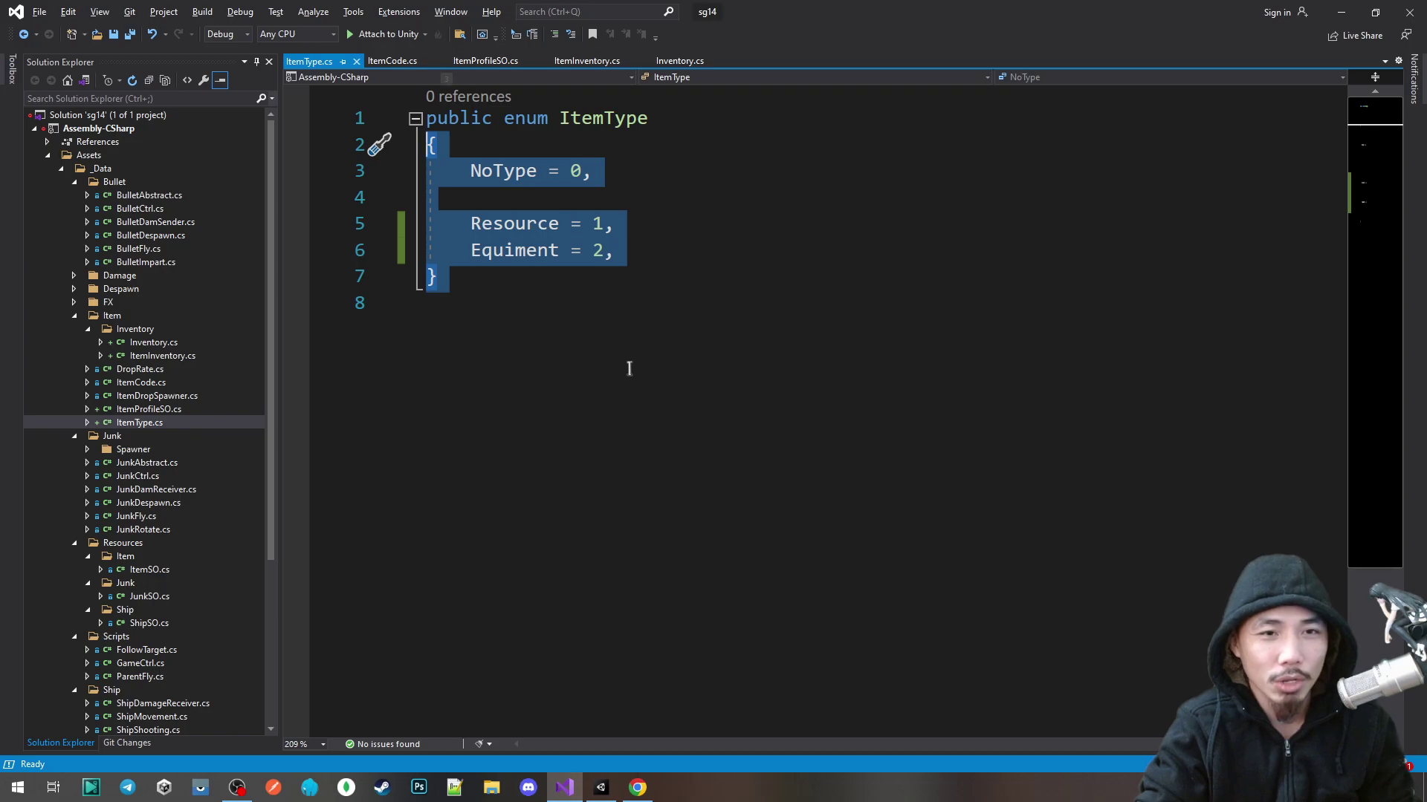
key("alt+Tab")
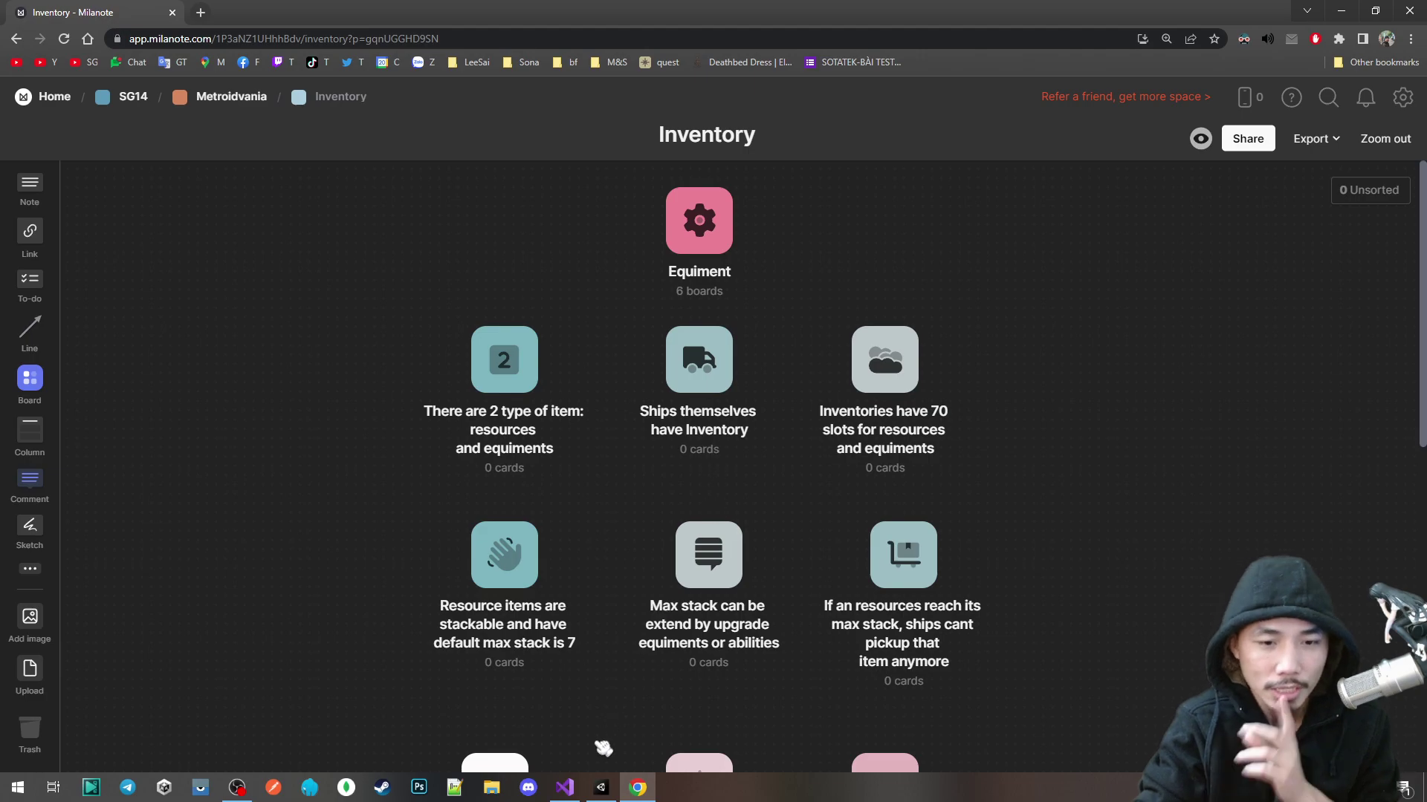
Step: In Unity's Hierarchy, move Ship to sit directly above Ship_1
left_click(601, 787)
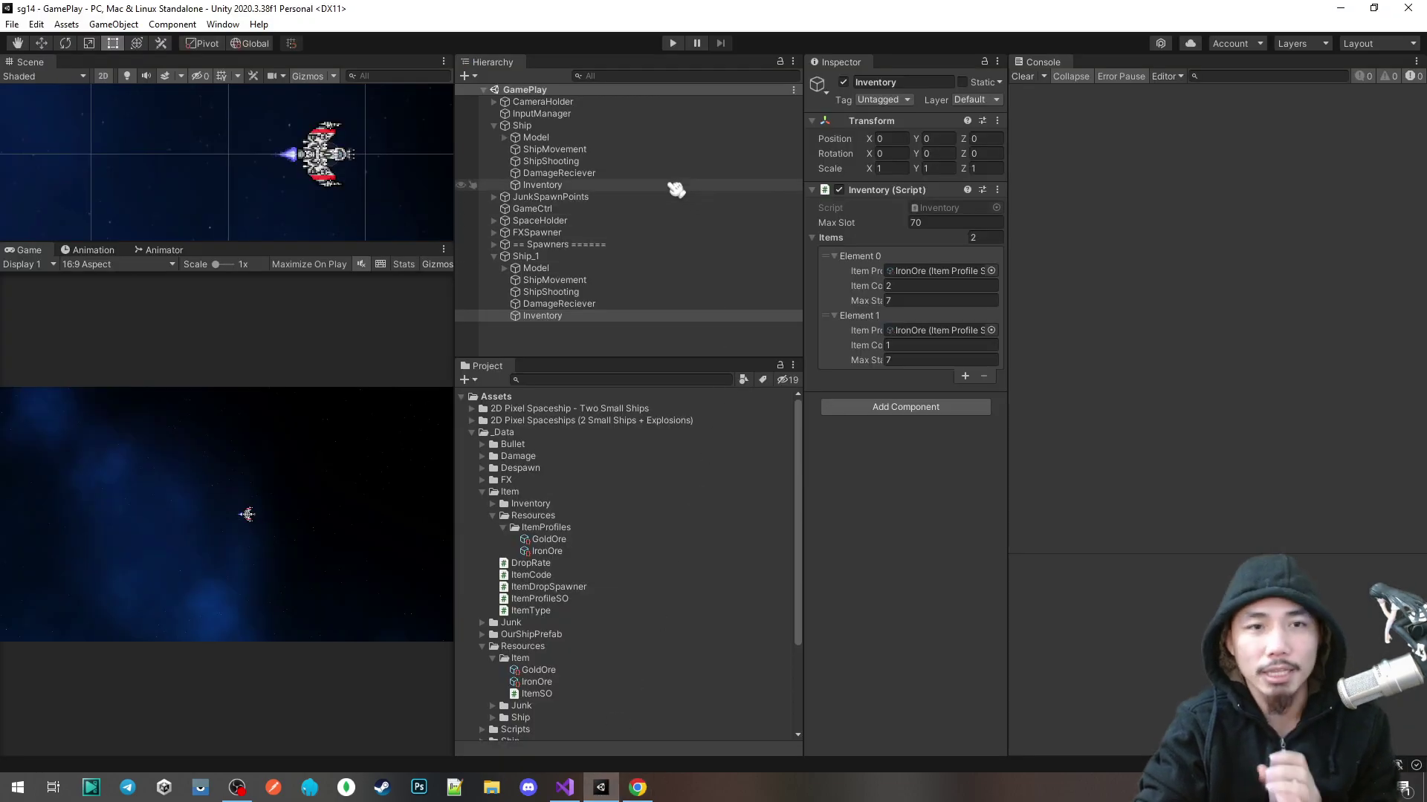
left_click(553, 257)
left_click_drag(524, 125, 550, 251)
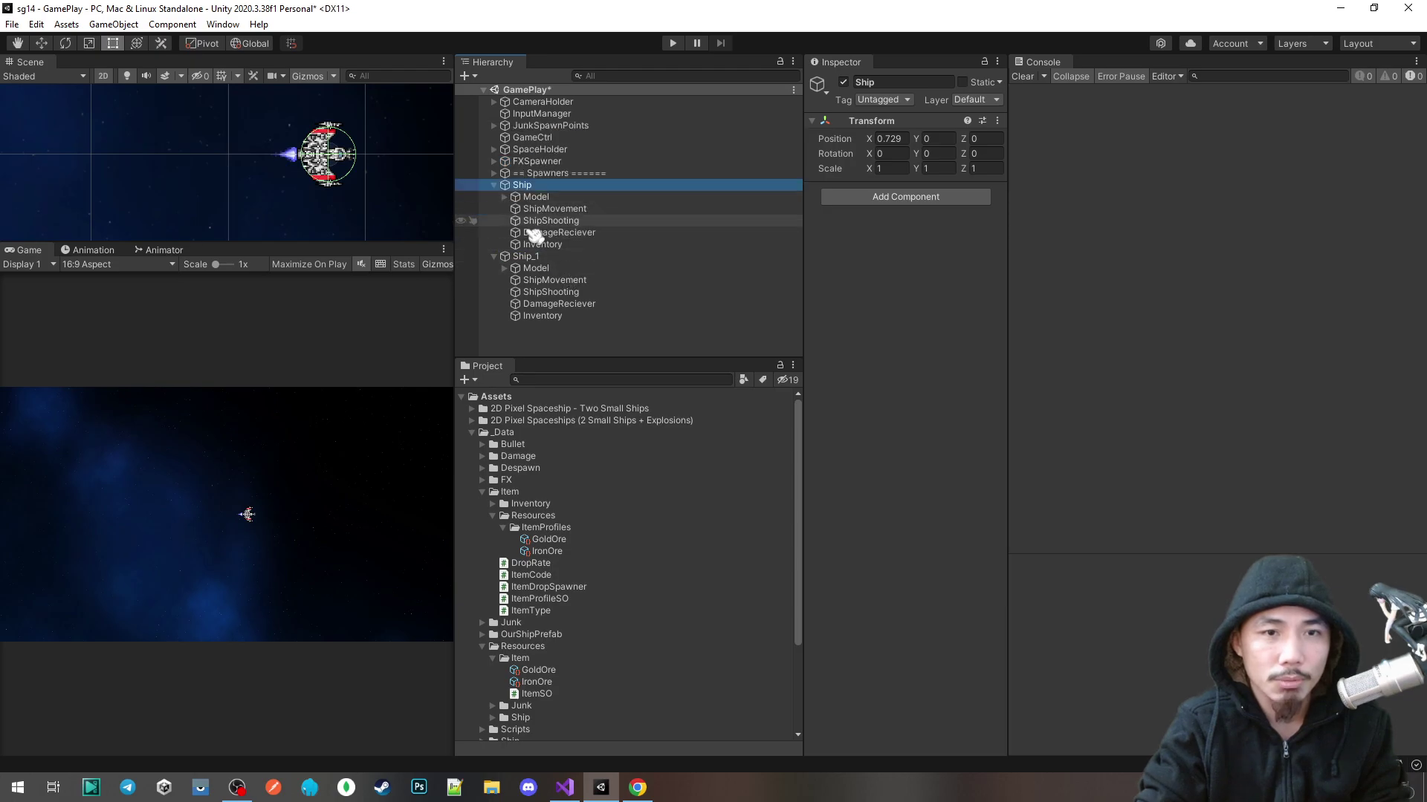
Step: Compare Ship's and Ship_1's Inventory items, then open the Inventory script via Edit Script
left_click(565, 245)
left_click(550, 316)
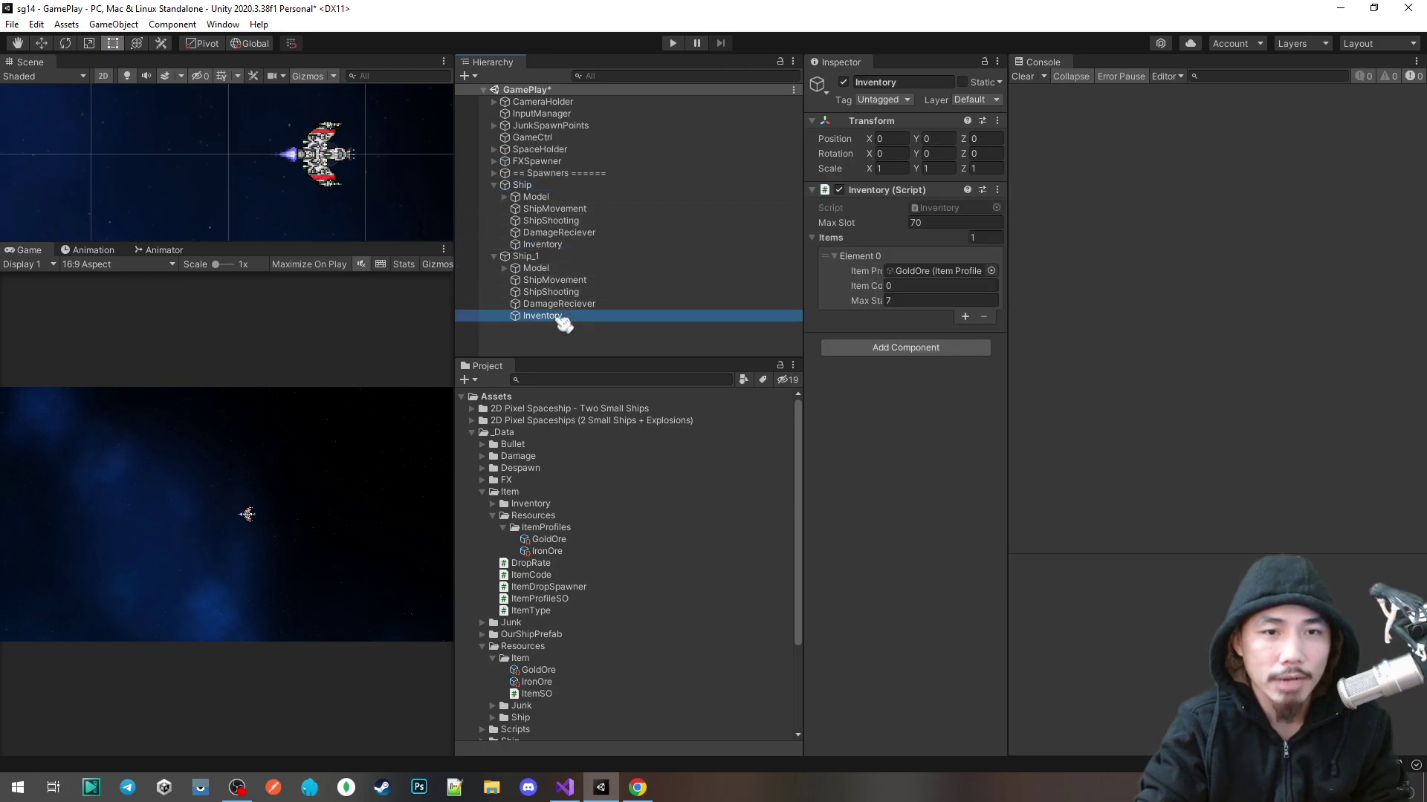
left_click(548, 244)
left_click(556, 316)
left_click(548, 245)
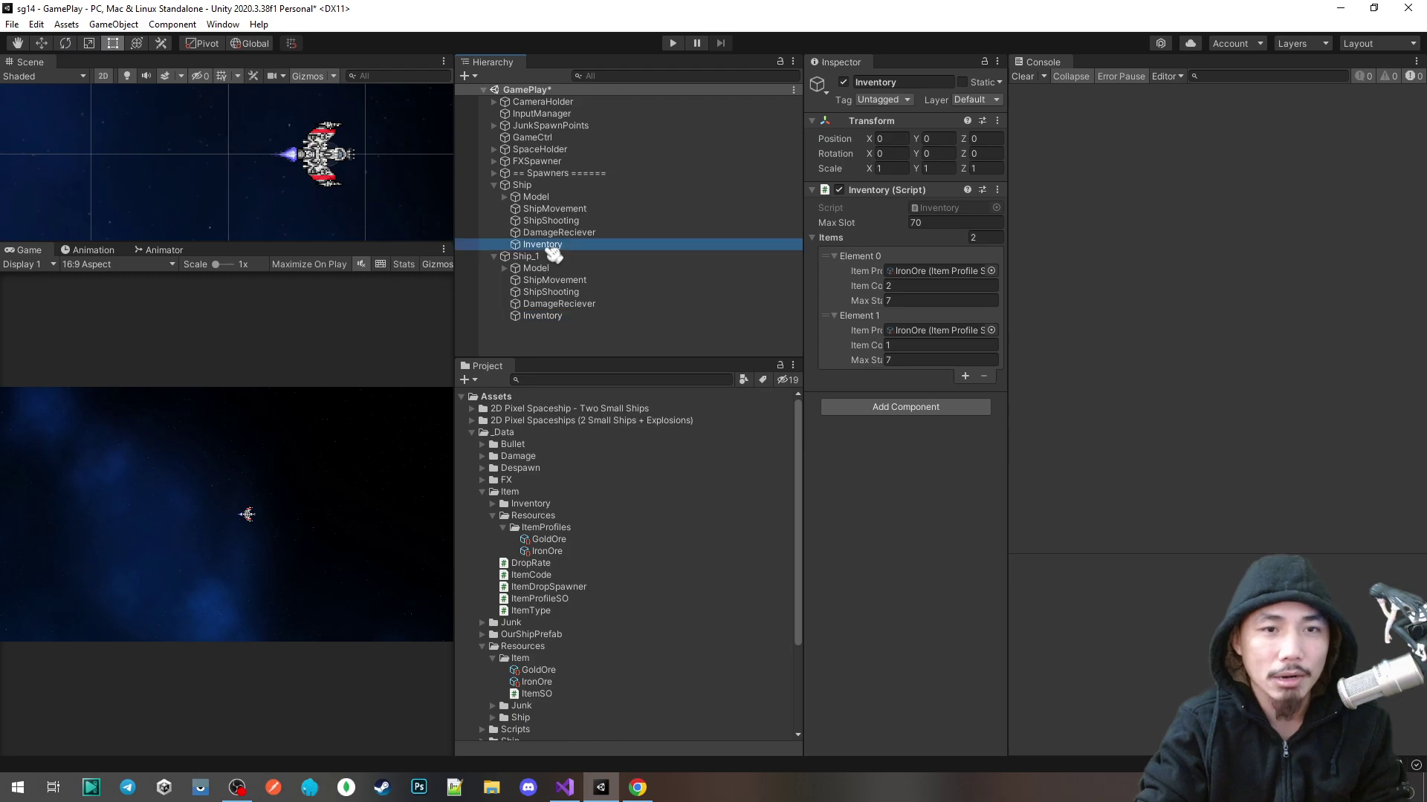
left_click(561, 316)
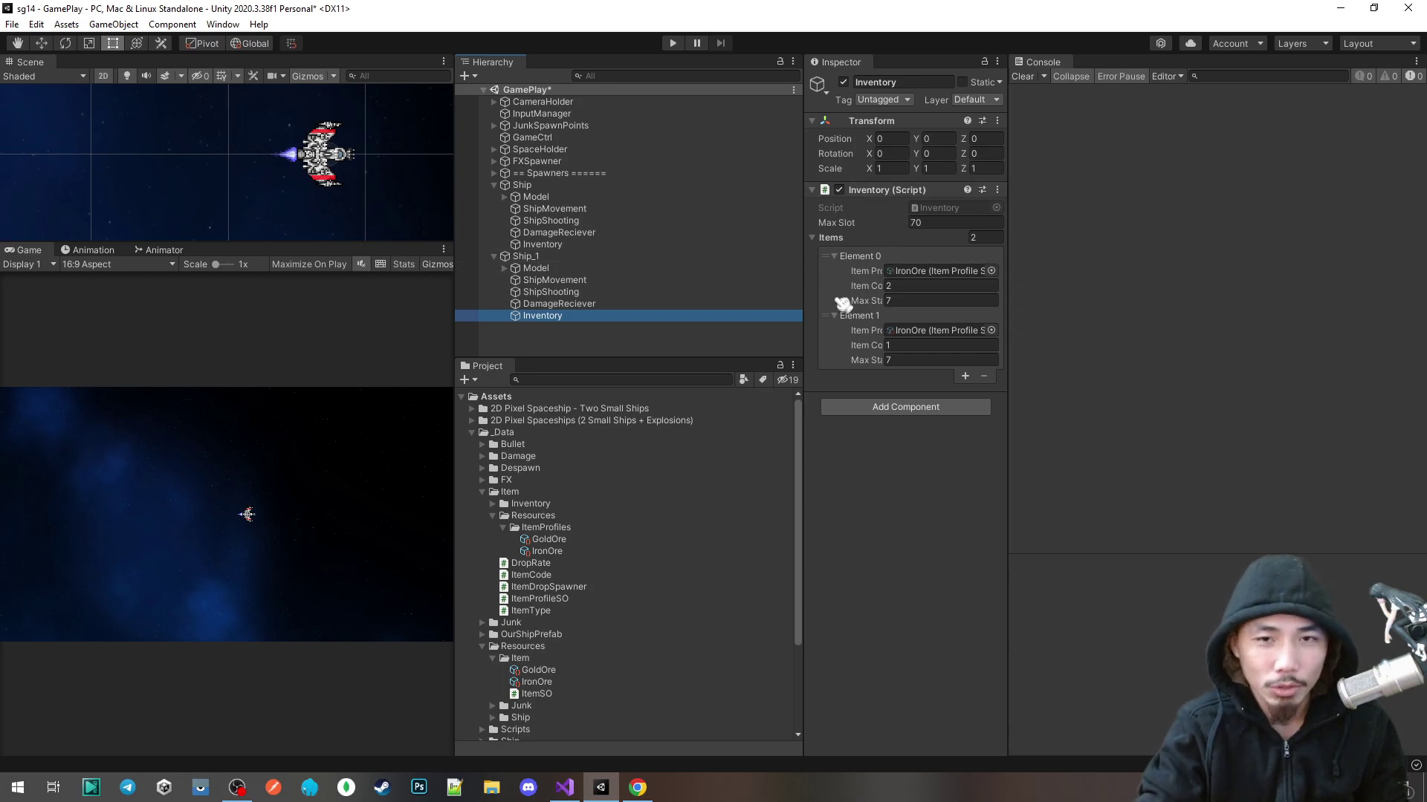
left_click(997, 190)
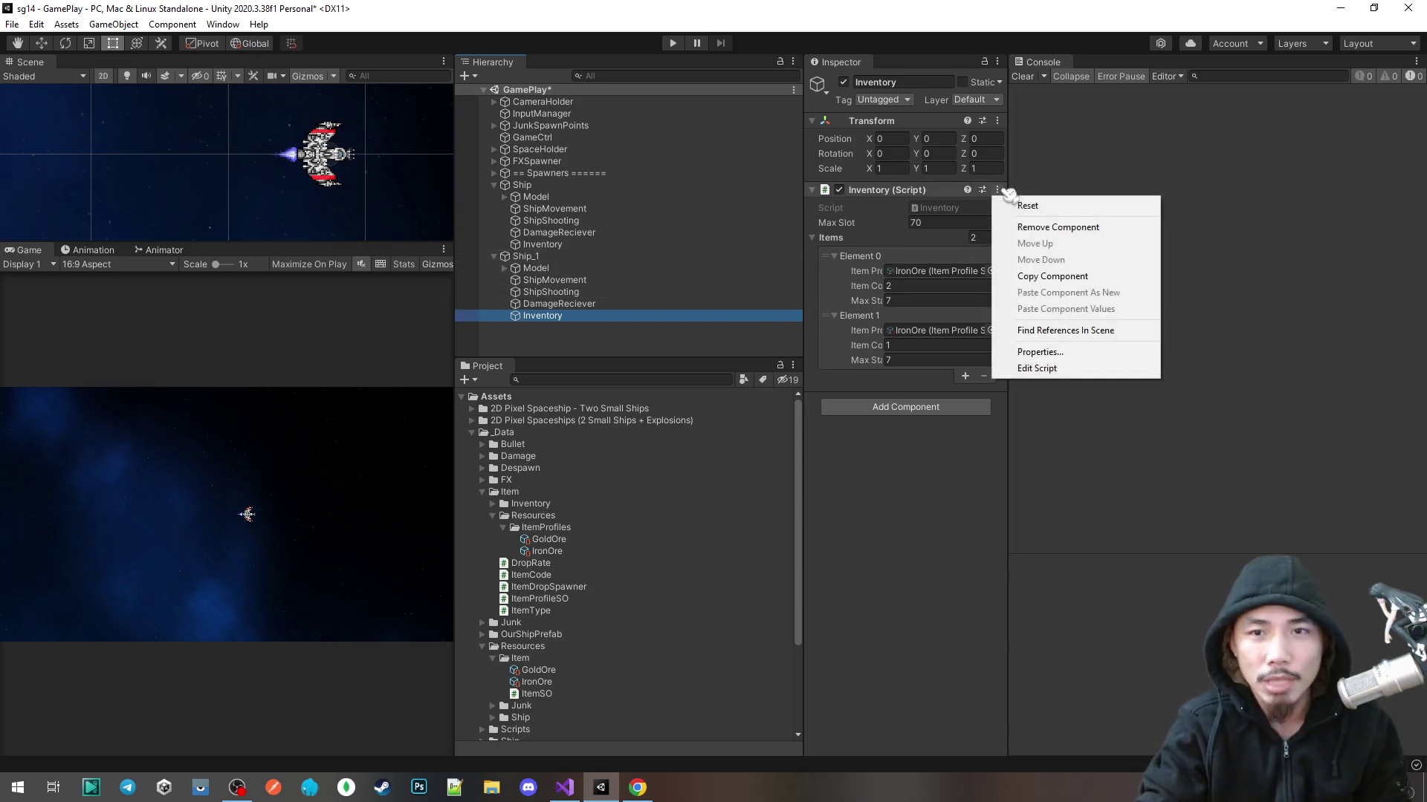
left_click(1048, 370)
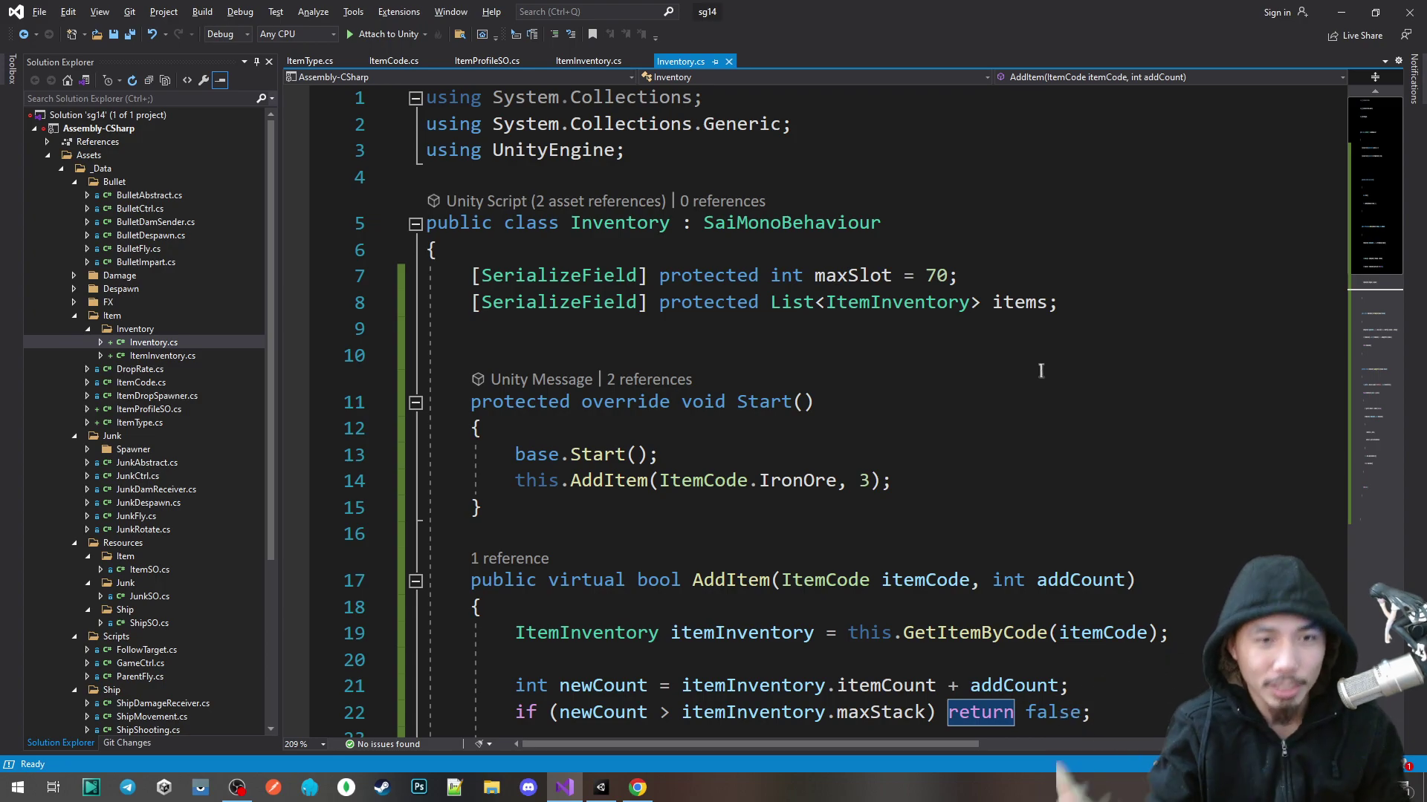
Step: Delete the extra blank line after the fields in Inventory.cs and save
left_click(541, 335)
key("Delete")
key("ctrl+s")
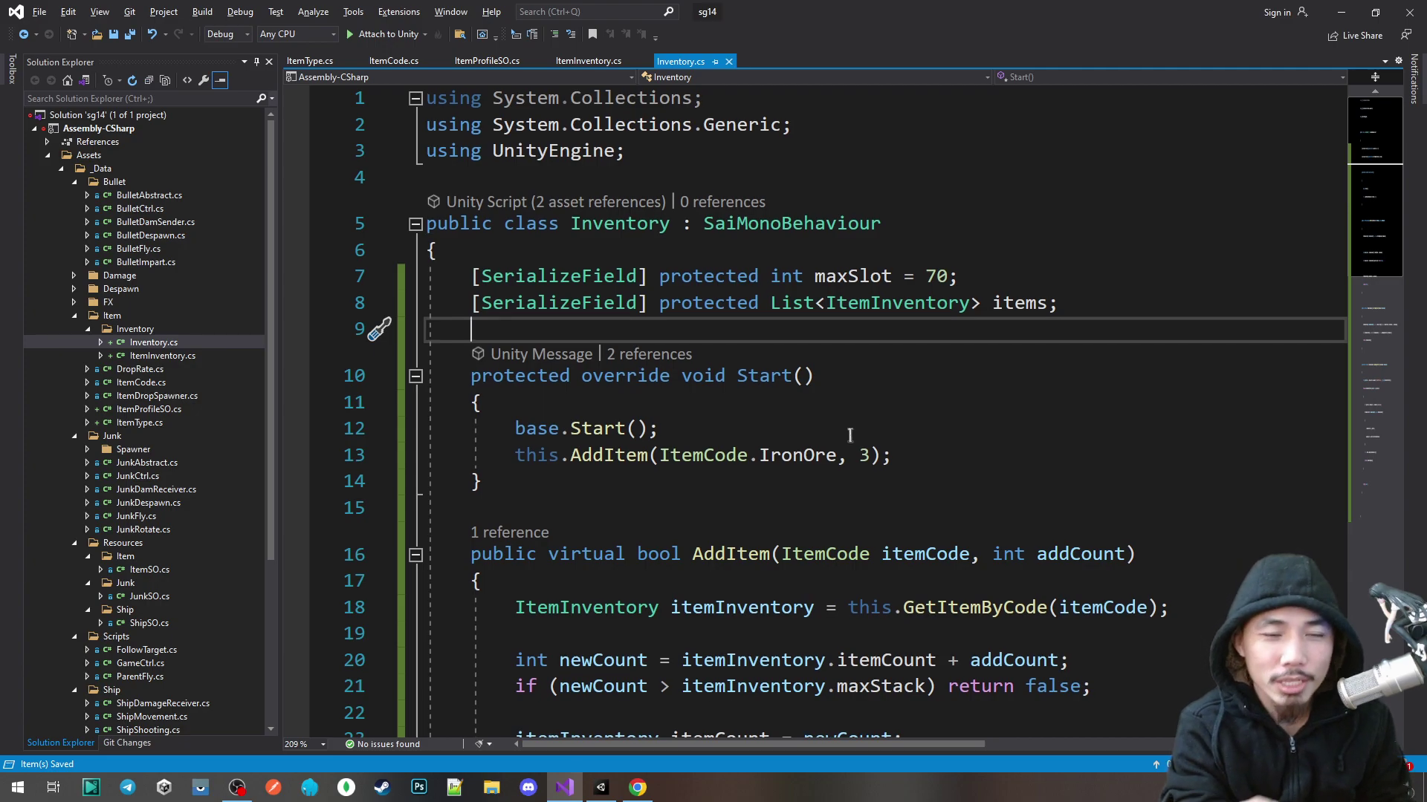
Step: Inspect the Inventory class declaration, SaiMonoBehaviour base class, maxSlot and items list fields
left_click(603, 216)
left_click(721, 303)
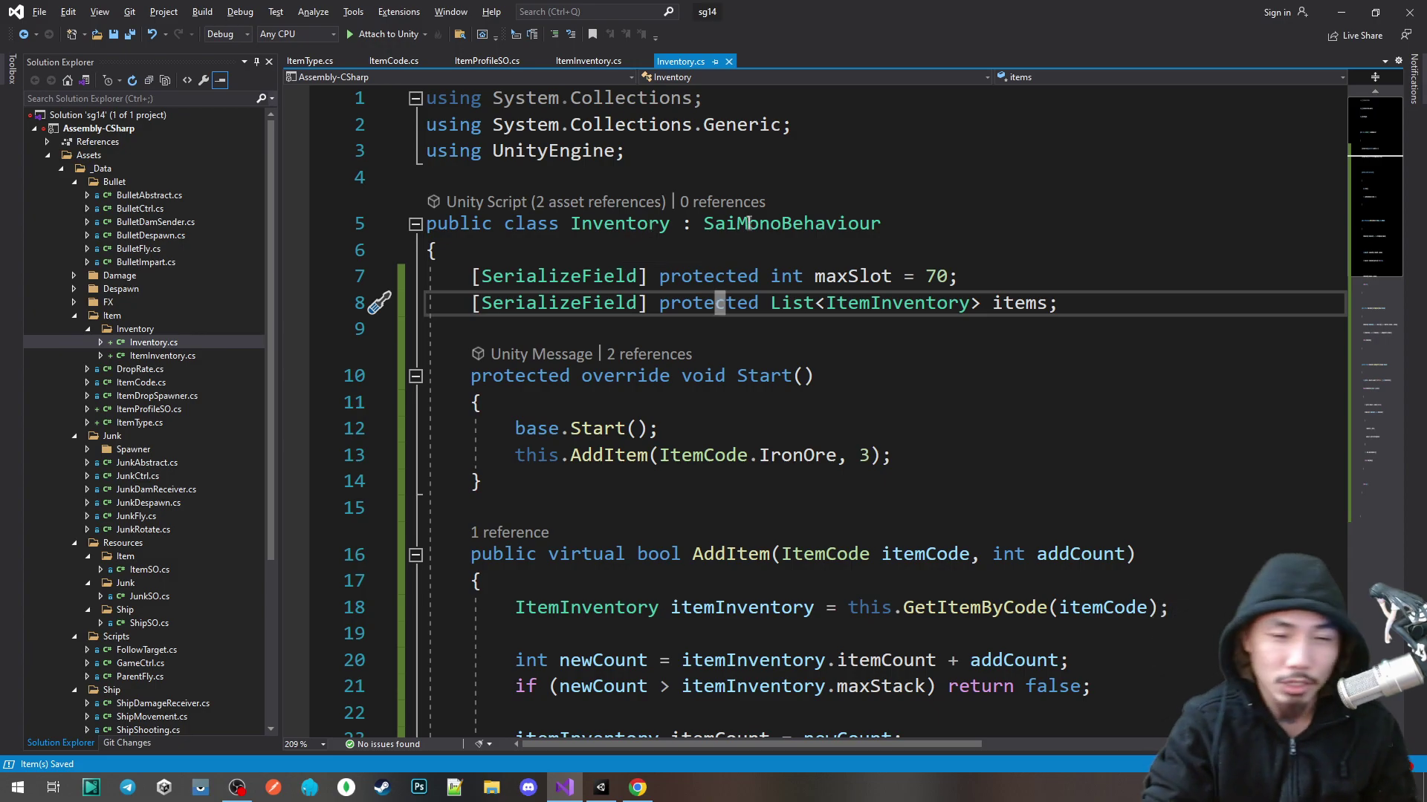
left_click(785, 232)
left_click(778, 253)
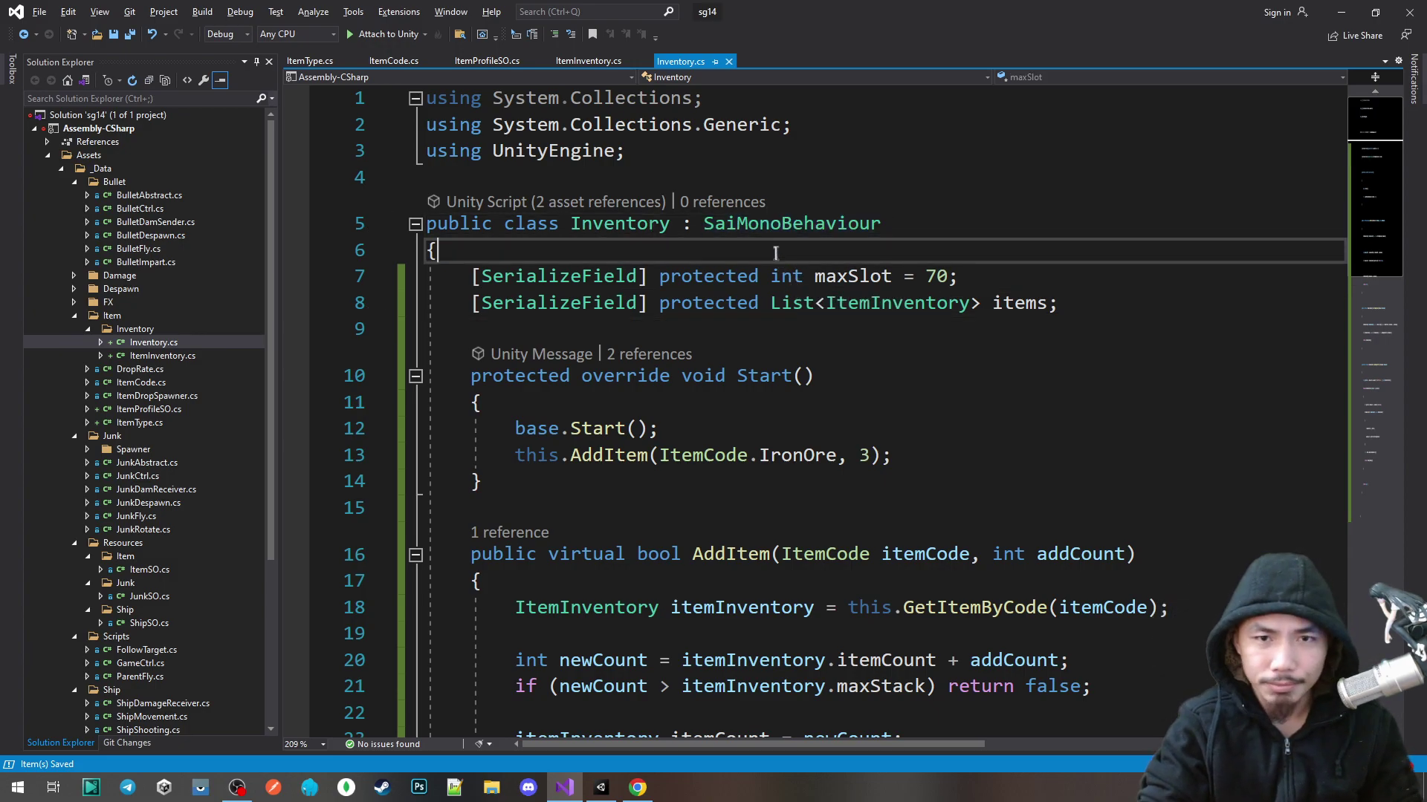
left_click(834, 304)
left_click(860, 279)
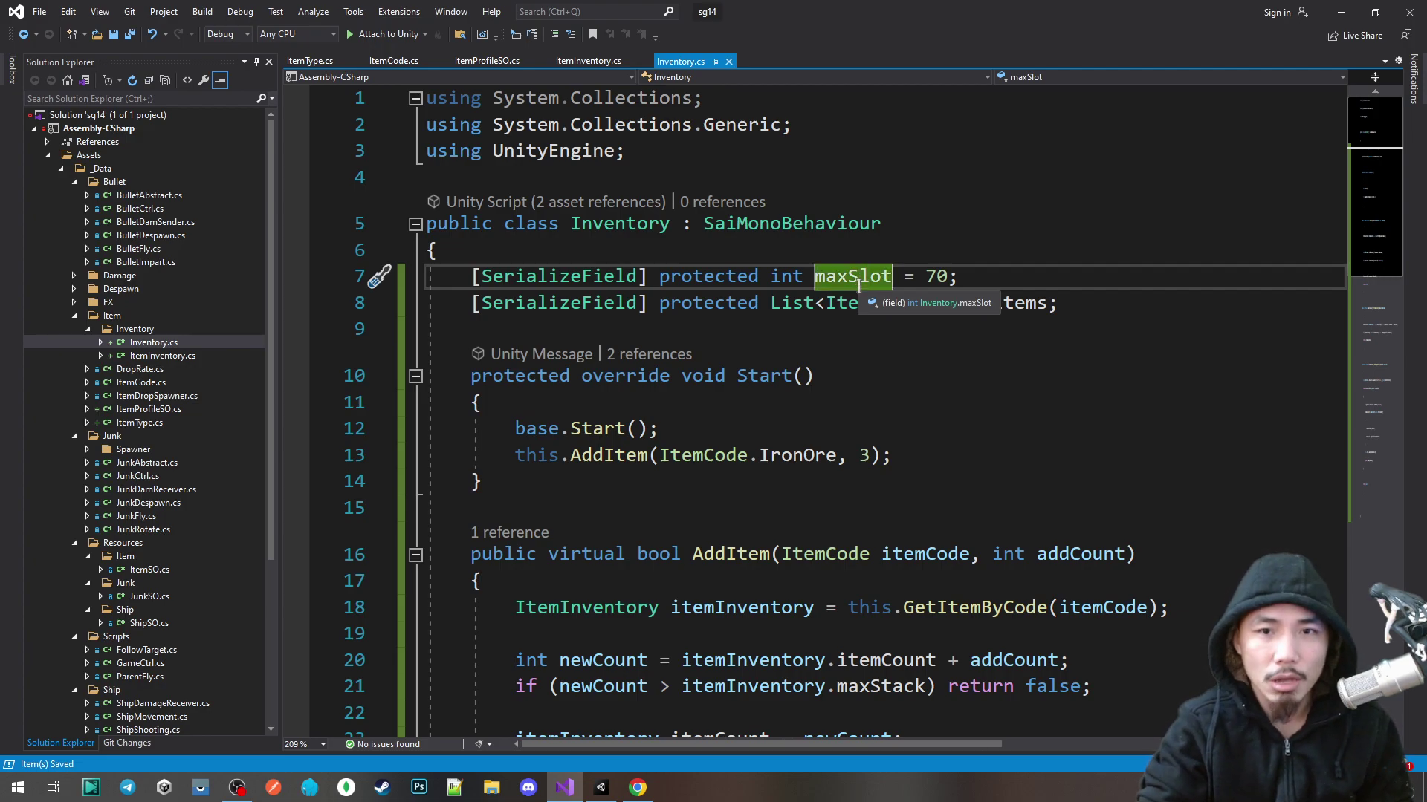
left_click(825, 322)
left_click(1035, 305)
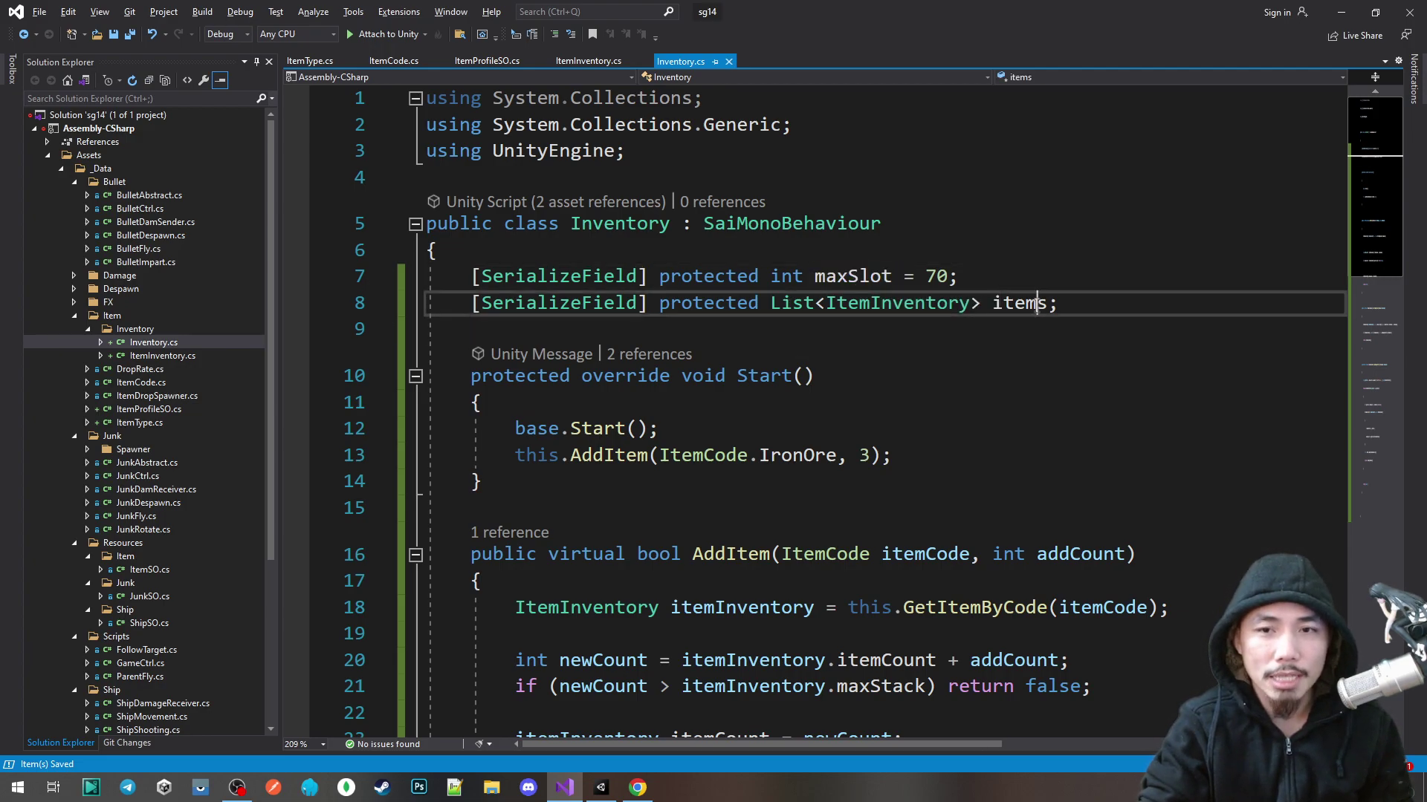
left_click(637, 223)
left_click(1096, 296)
triple_click(1096, 296)
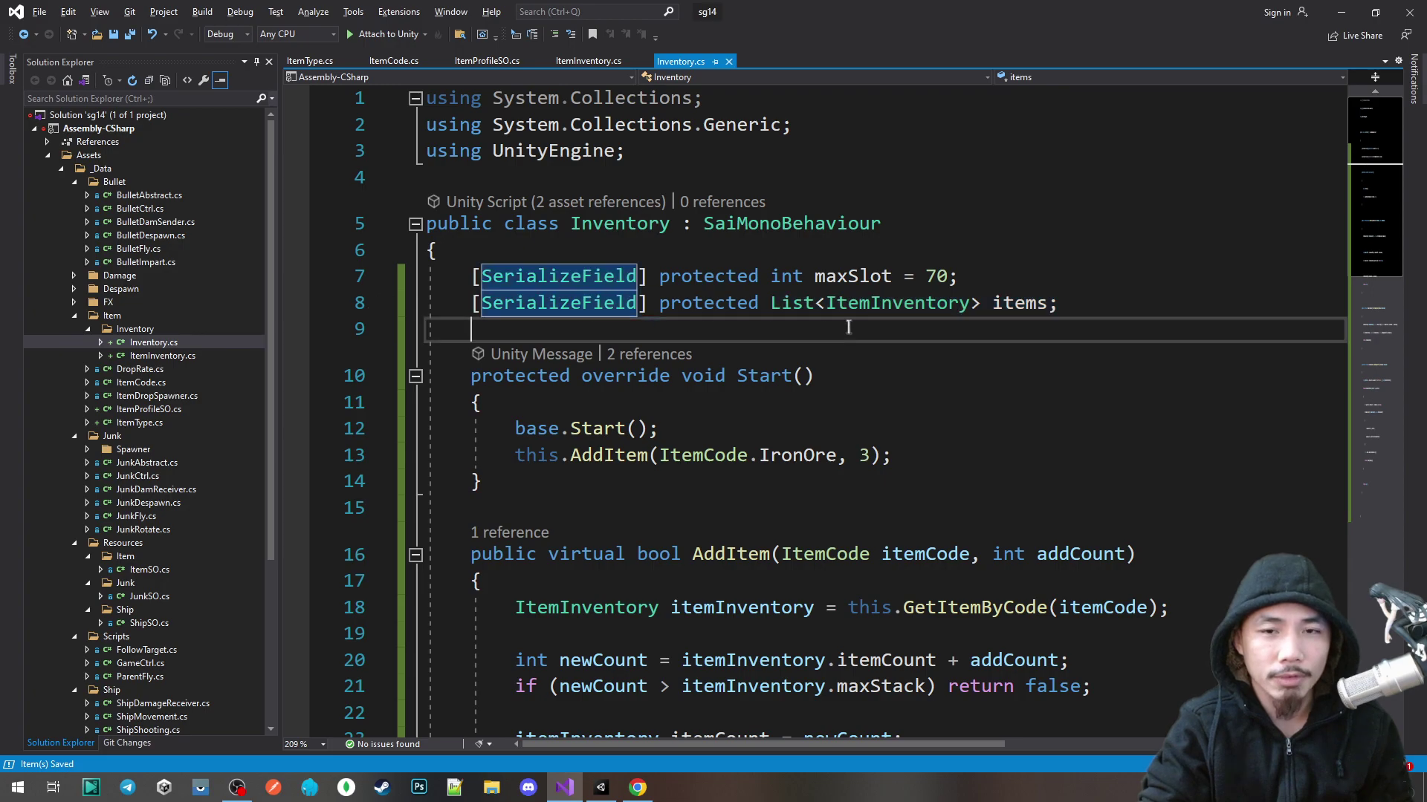
left_click(713, 327)
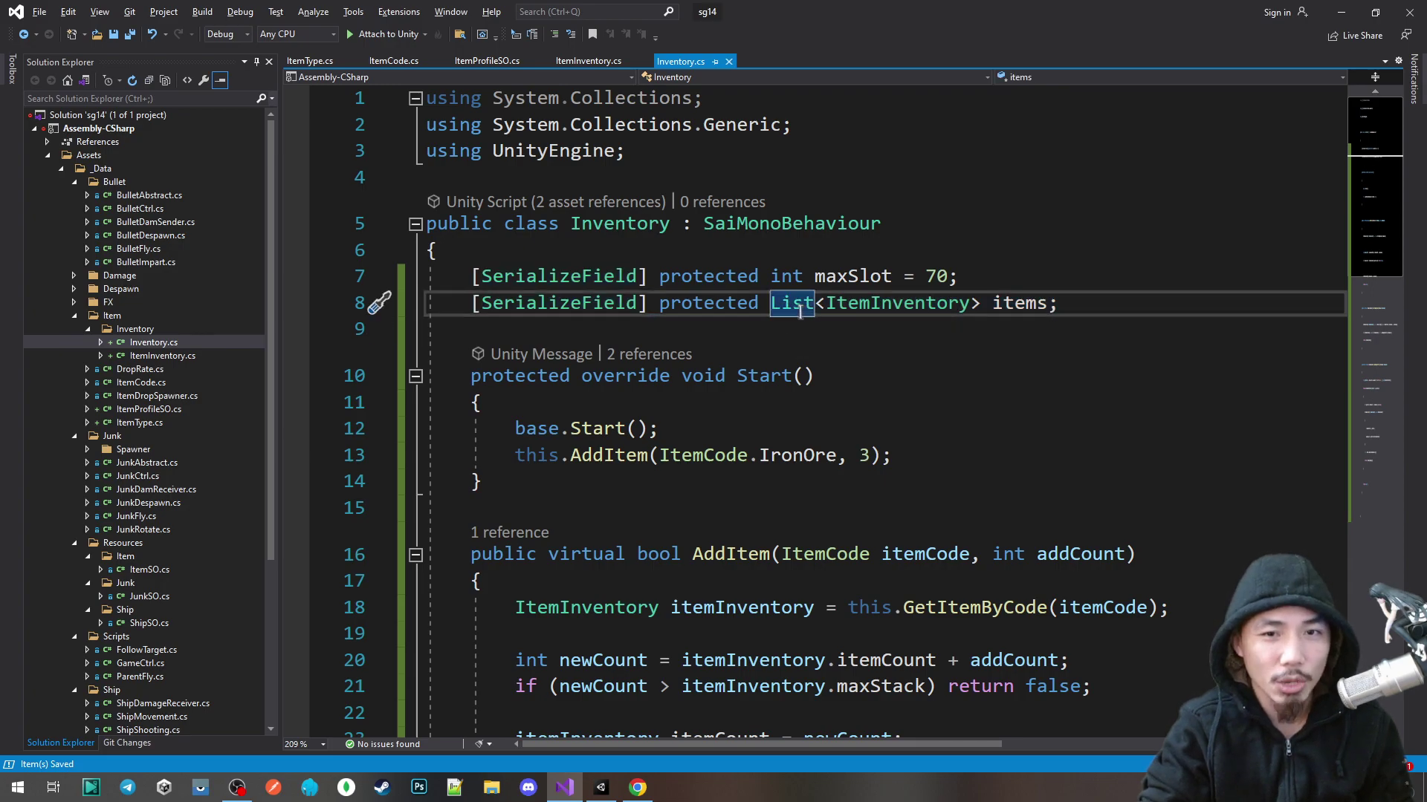
Step: Jump to the ItemInventory class definition with F12
left_click(896, 309)
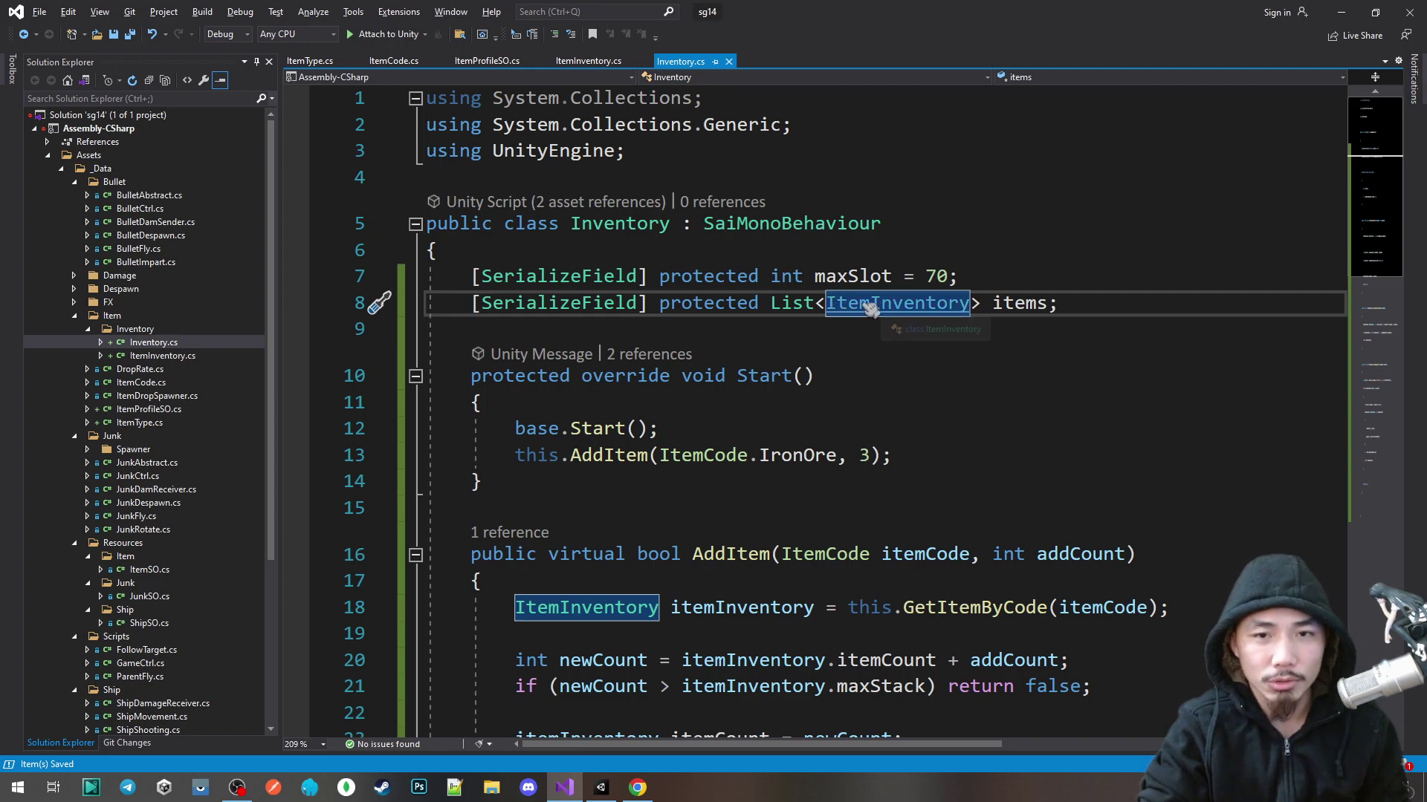
key("F12")
scroll(661, 265, "up", 1)
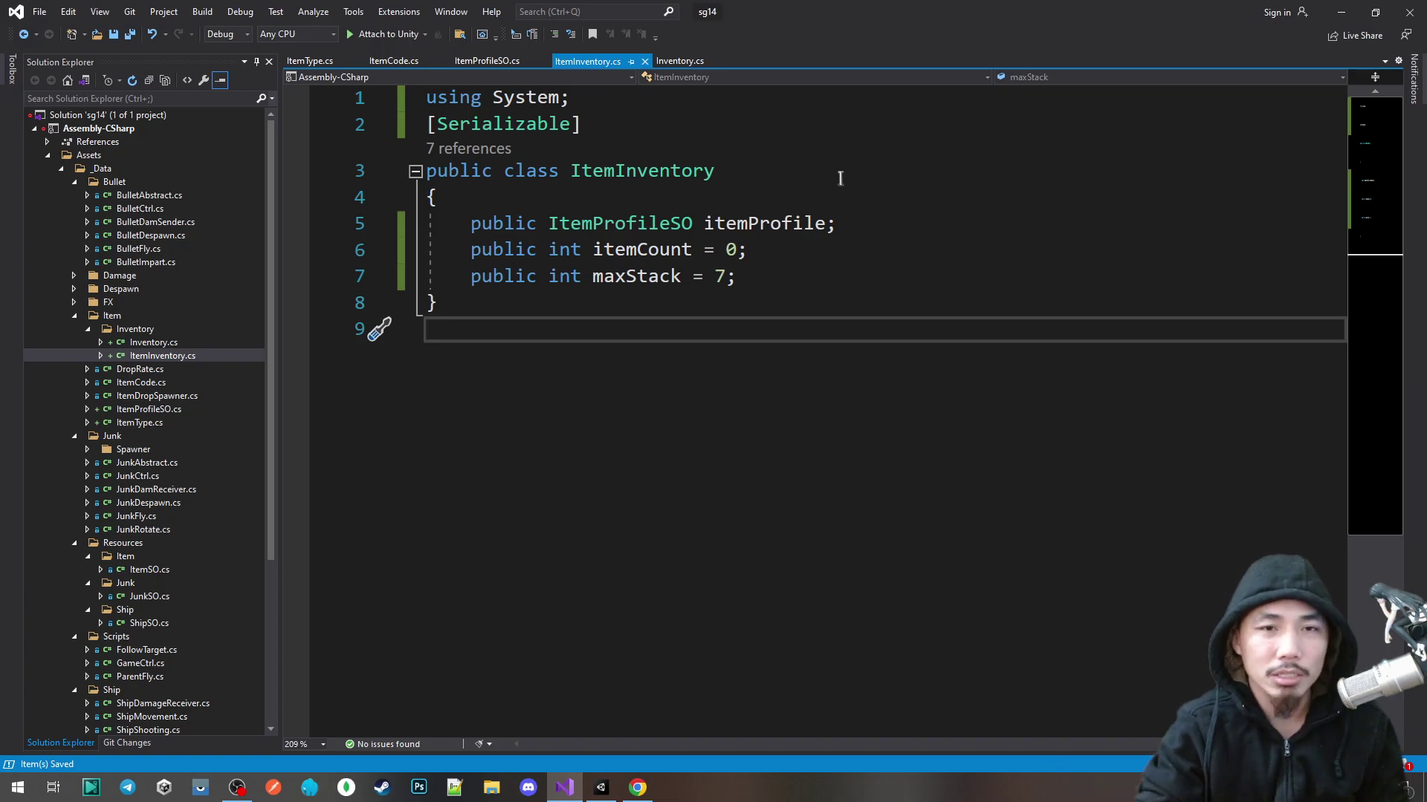
Step: Highlight ItemInventory's itemCount and maxStack field lines
left_click(651, 173)
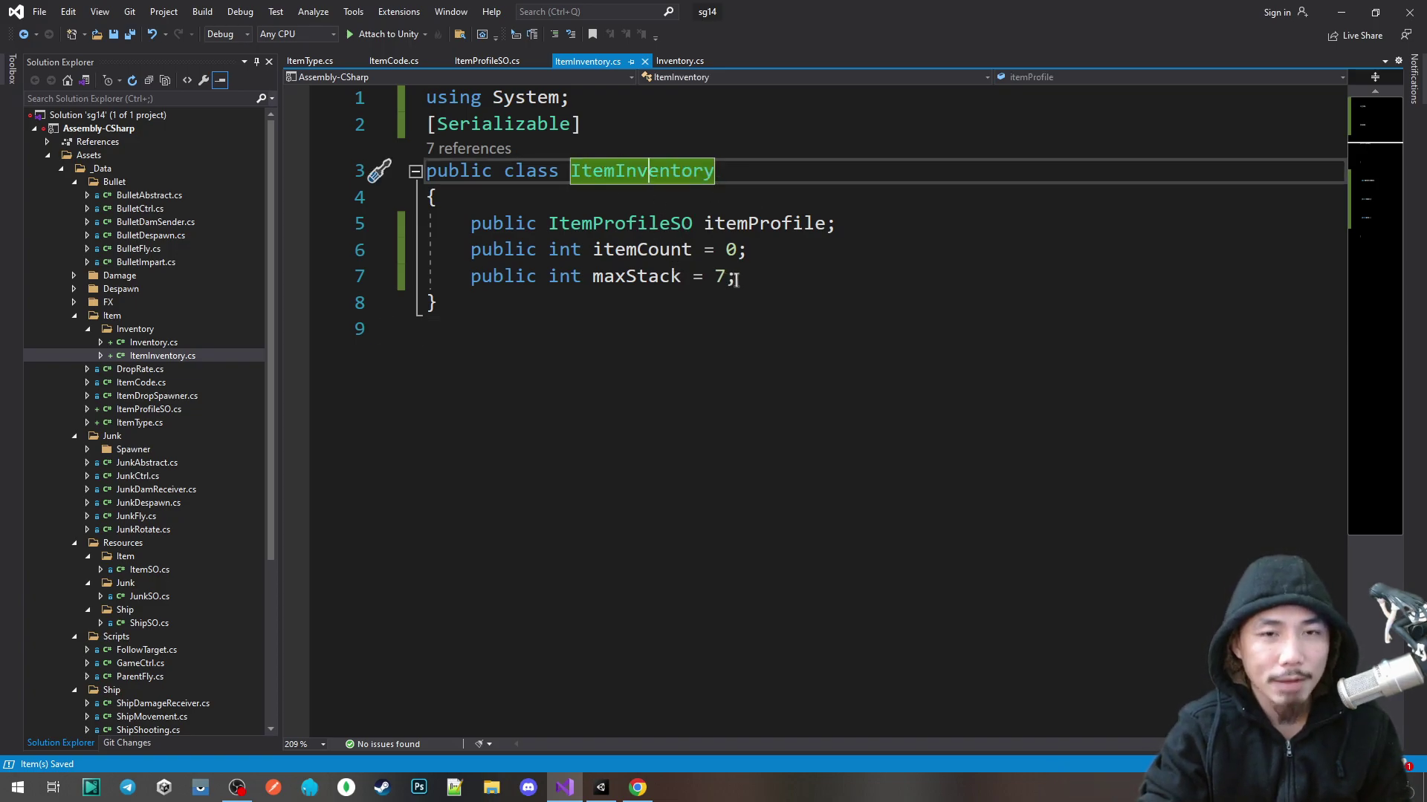
left_click_drag(734, 279, 473, 249)
left_click(628, 276)
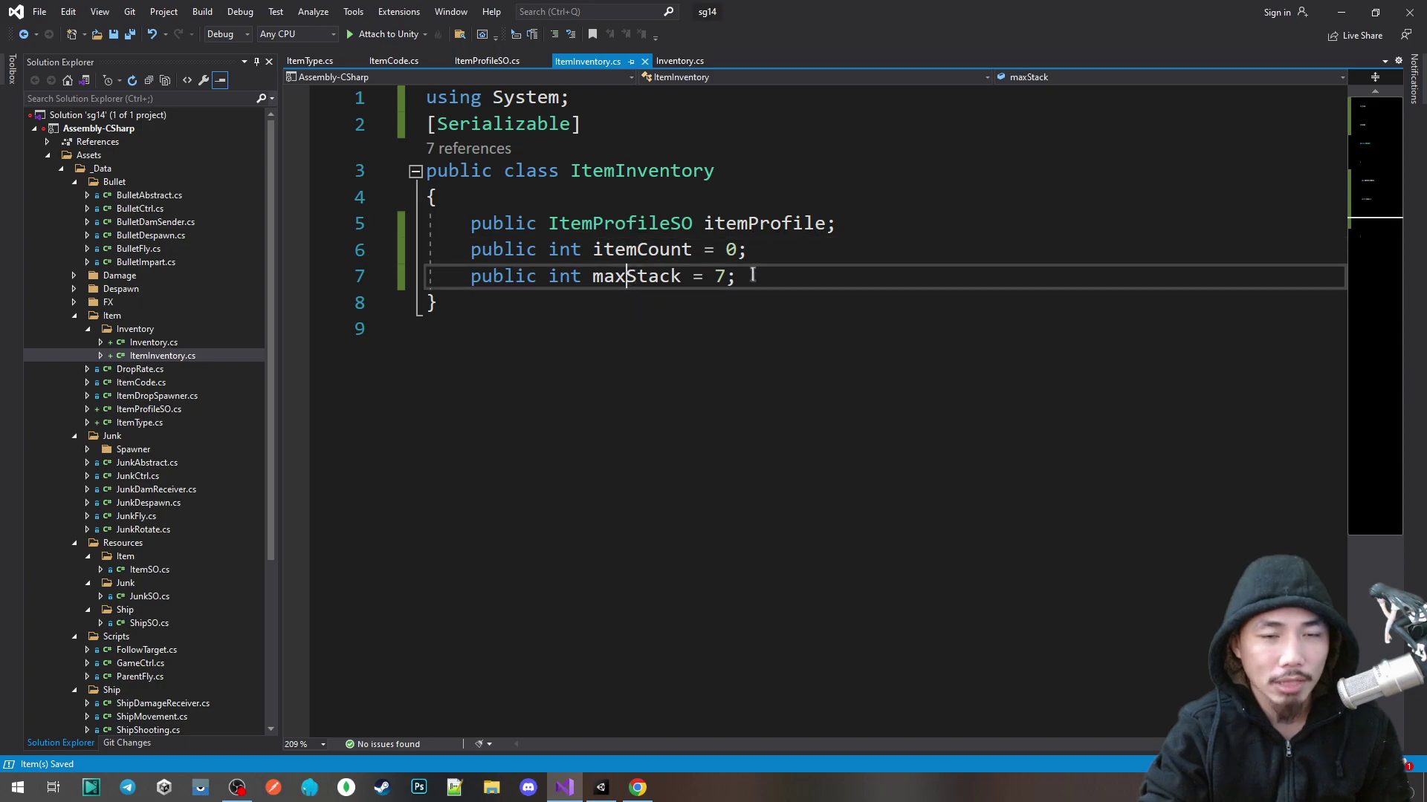
left_click_drag(752, 276, 508, 250)
Step: Open the ItemProfileSO definition, then the ItemCode enum, marking the GoldOre entry
left_click(643, 223)
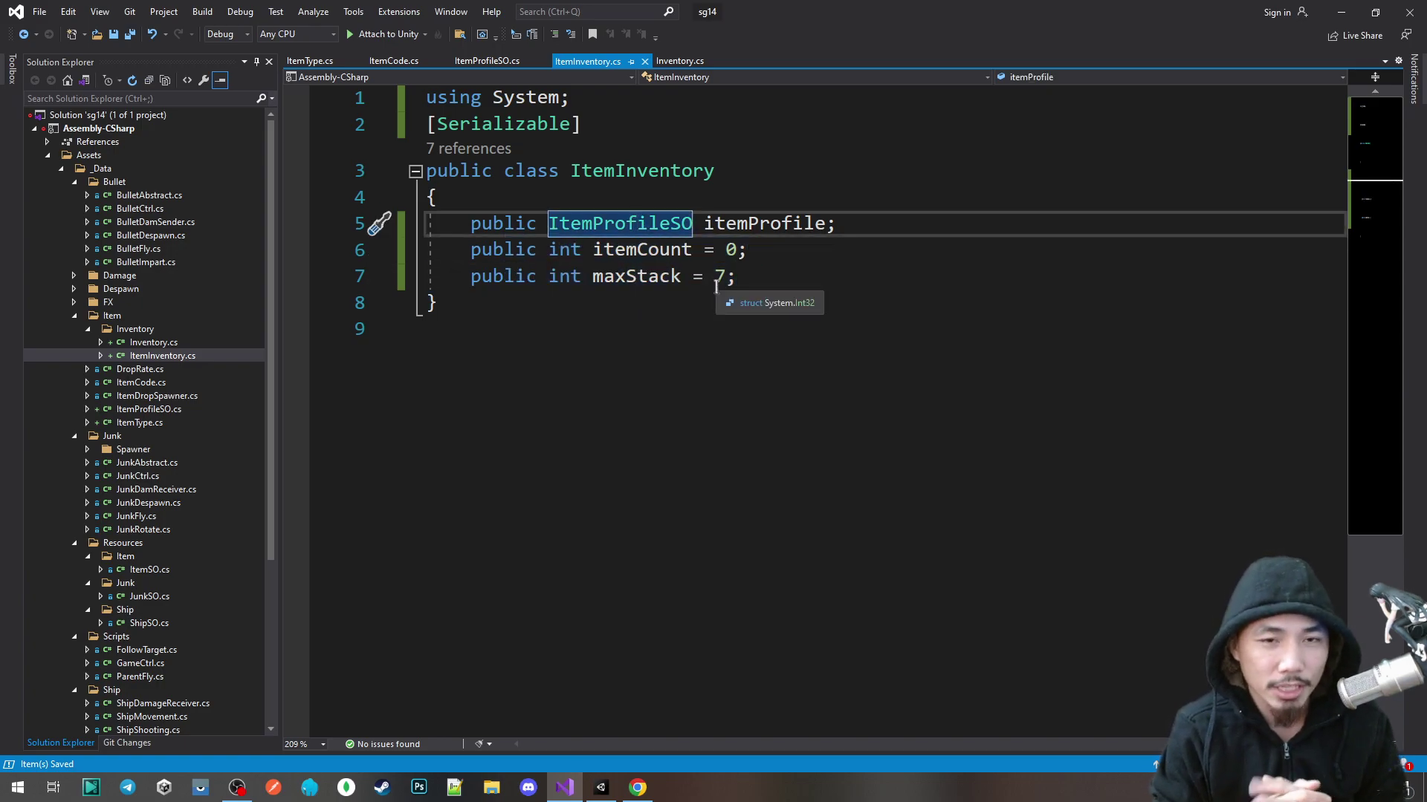
left_click(608, 222, "ctrl")
left_click(663, 344)
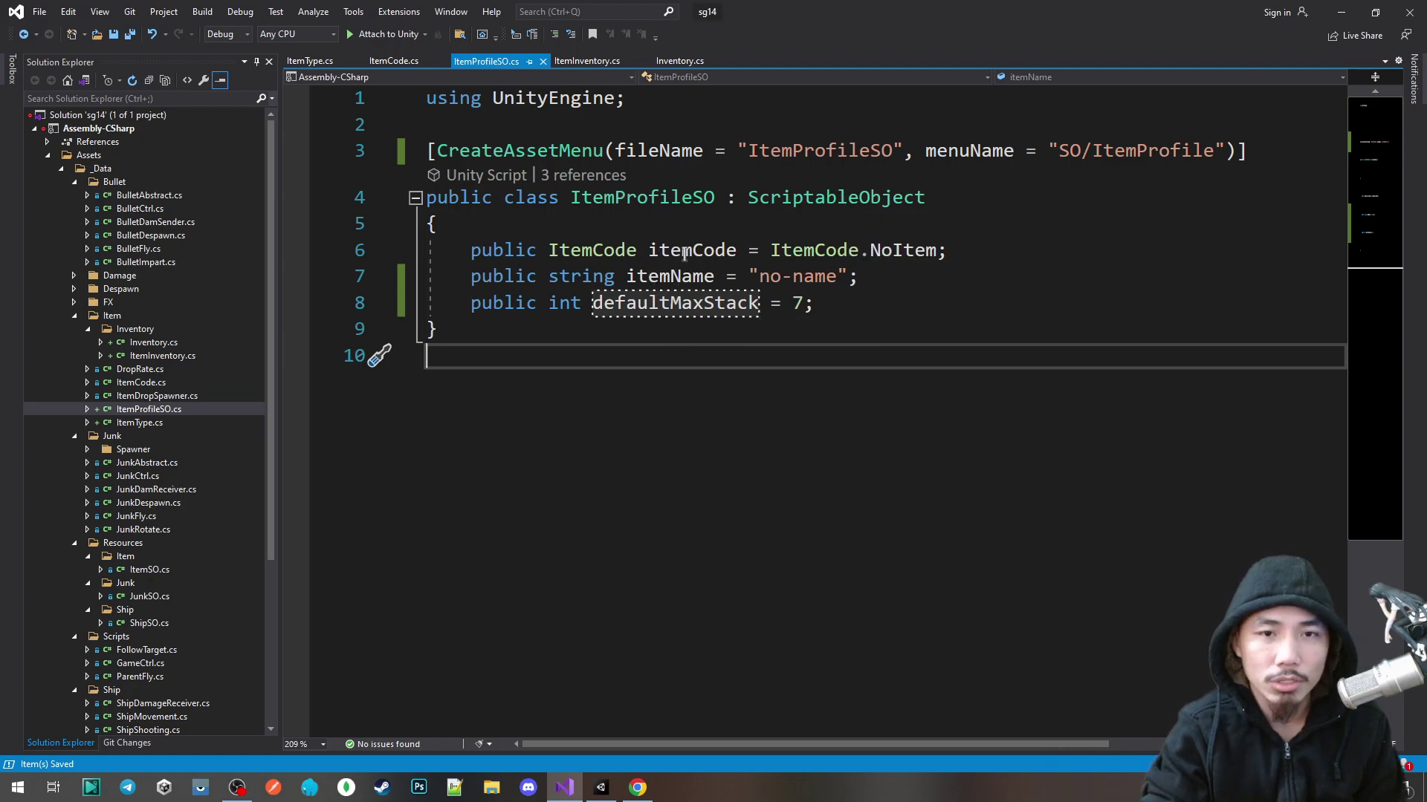
left_click(685, 255)
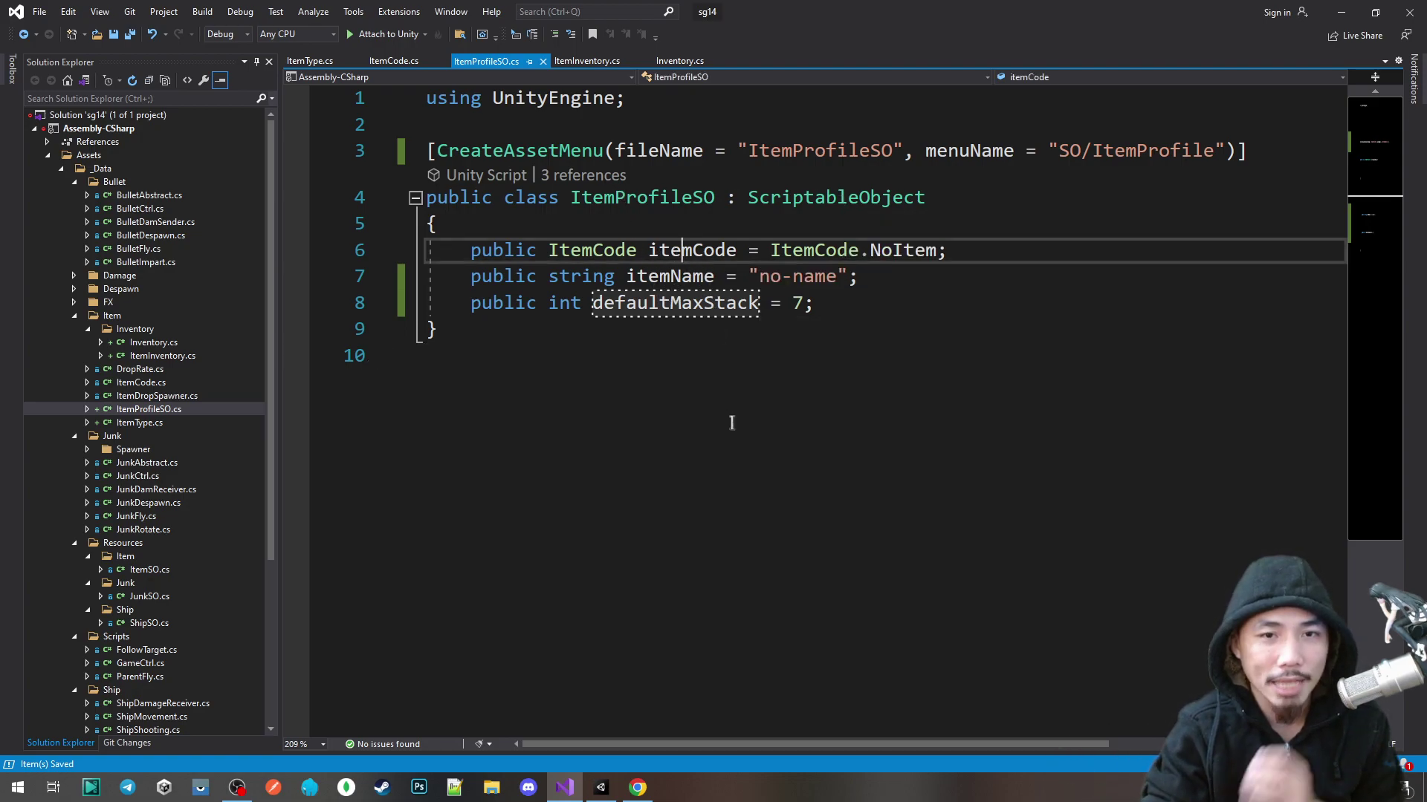
left_click(598, 252, "ctrl")
left_click_drag(616, 232, 376, 213)
left_click(647, 232)
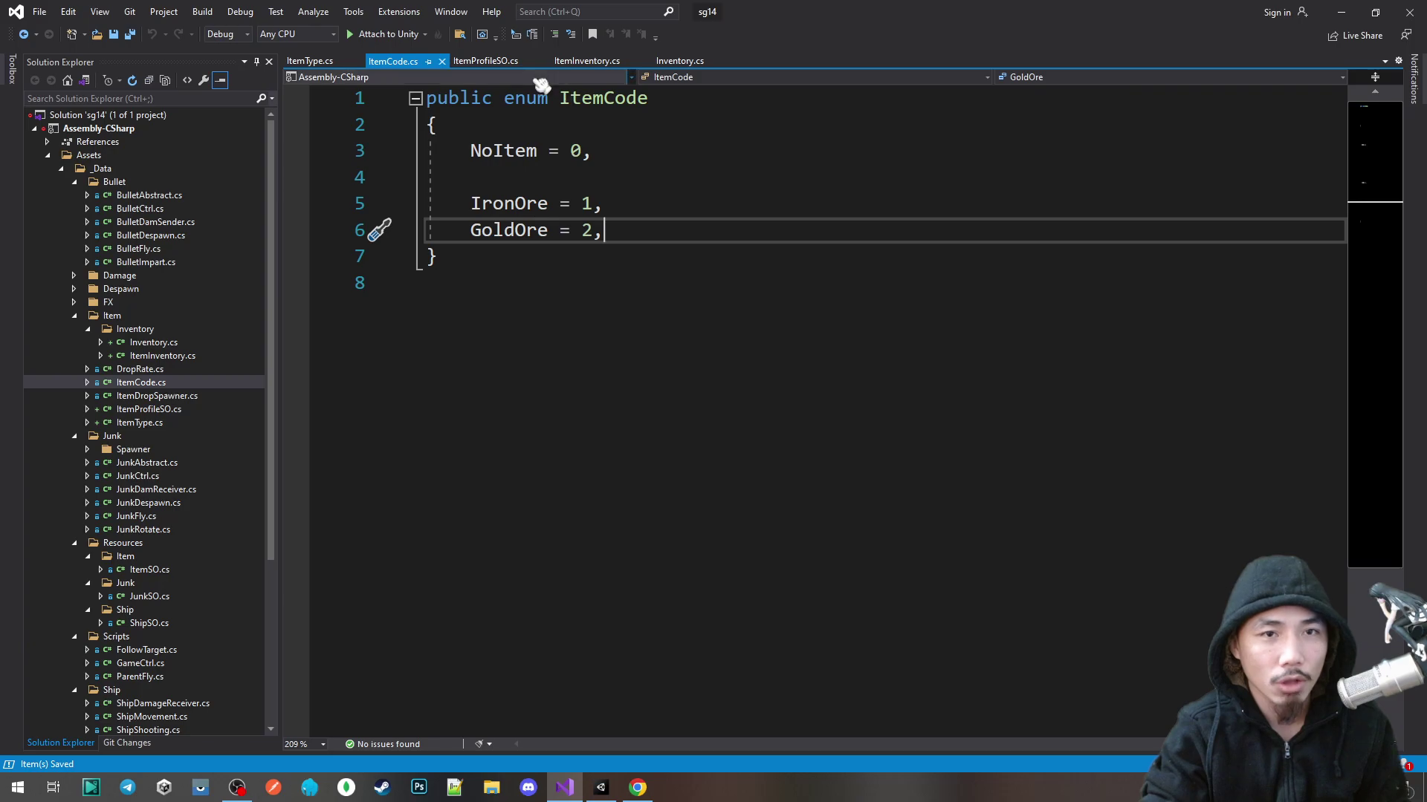
Step: Back in ItemProfileSO, select its three fields including defaultMaxStack
left_click(500, 66)
left_click(660, 303)
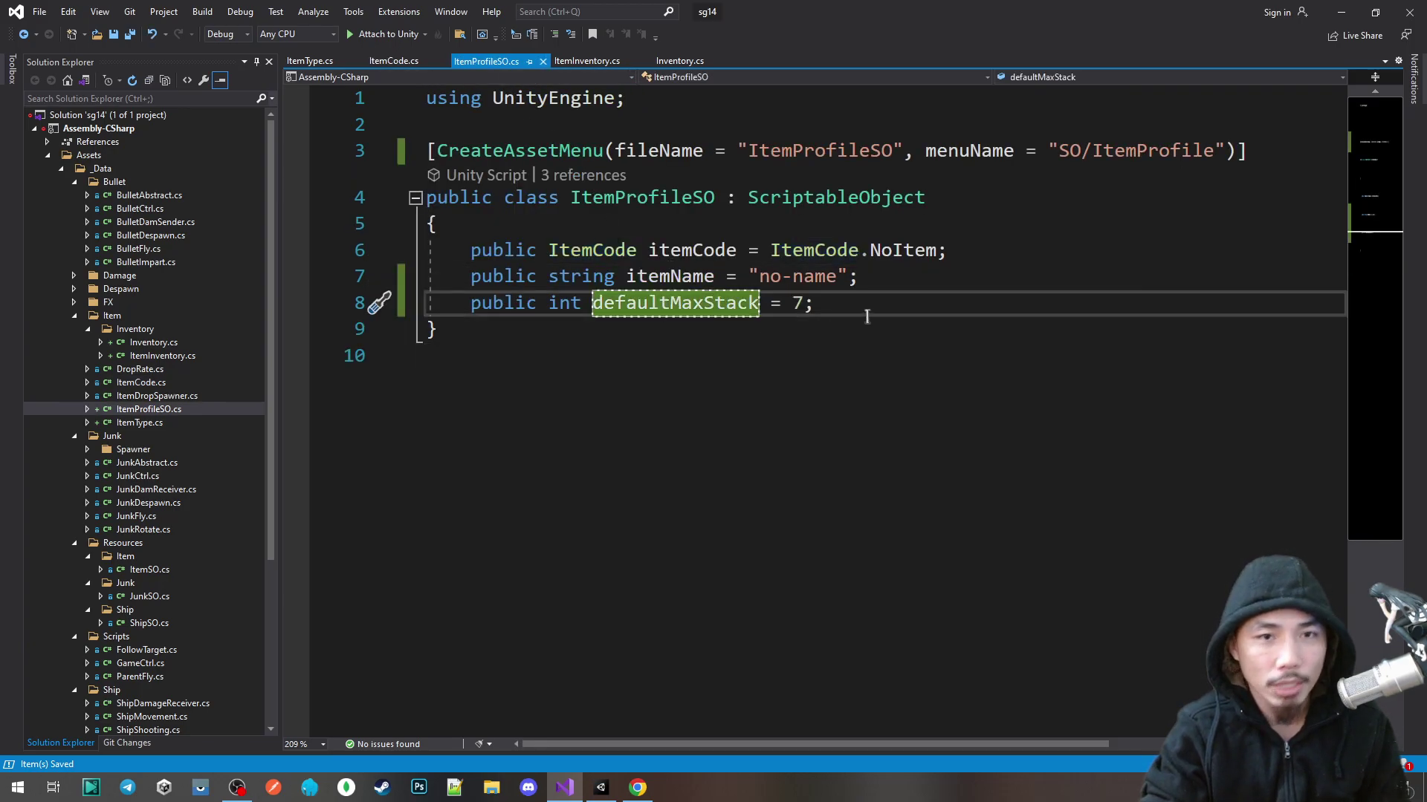
left_click_drag(866, 310, 401, 246)
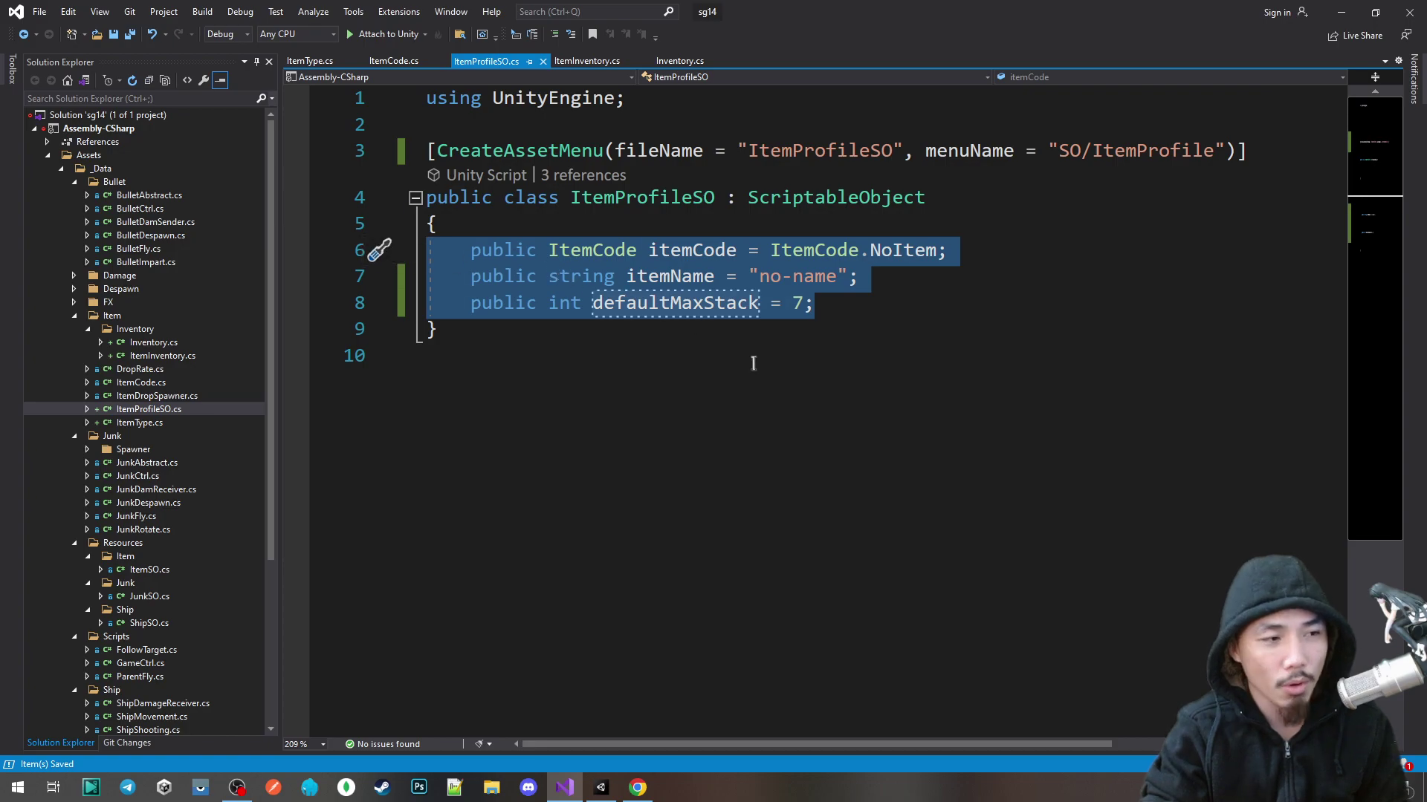
Step: Cycle through the Inventory, ItemInventory and ItemProfileSO tabs, then check Milanote's notes and return
left_click(679, 61)
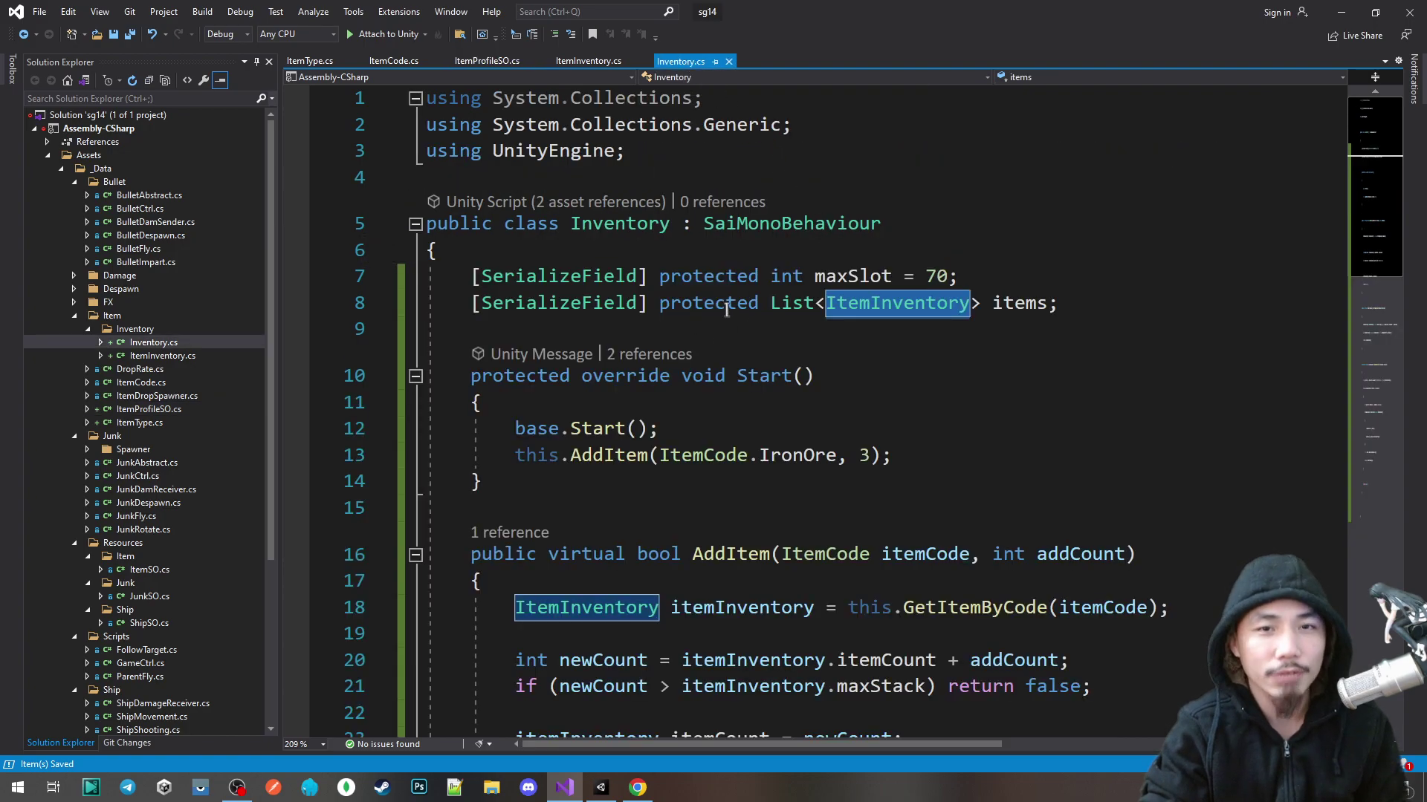
left_click(587, 61)
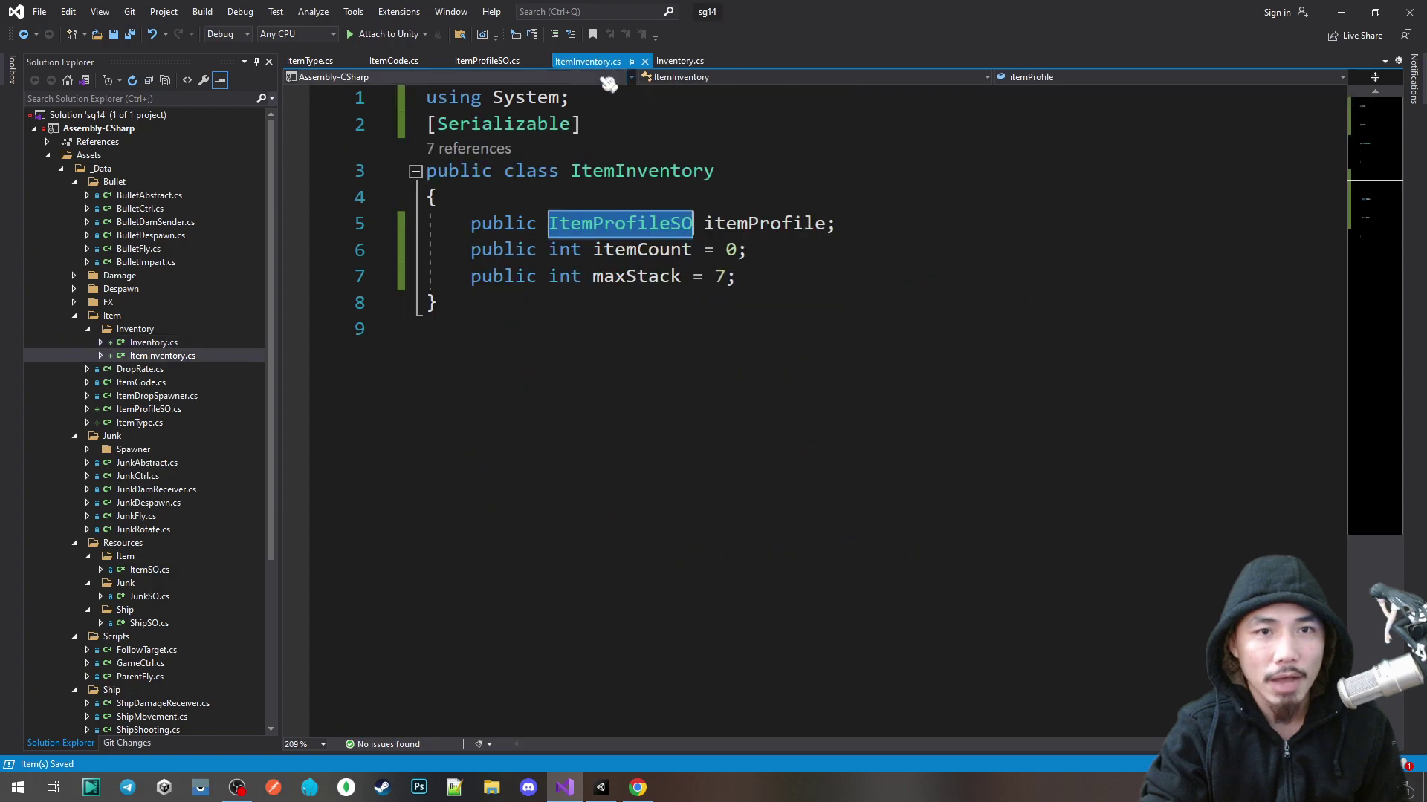
left_click(490, 61)
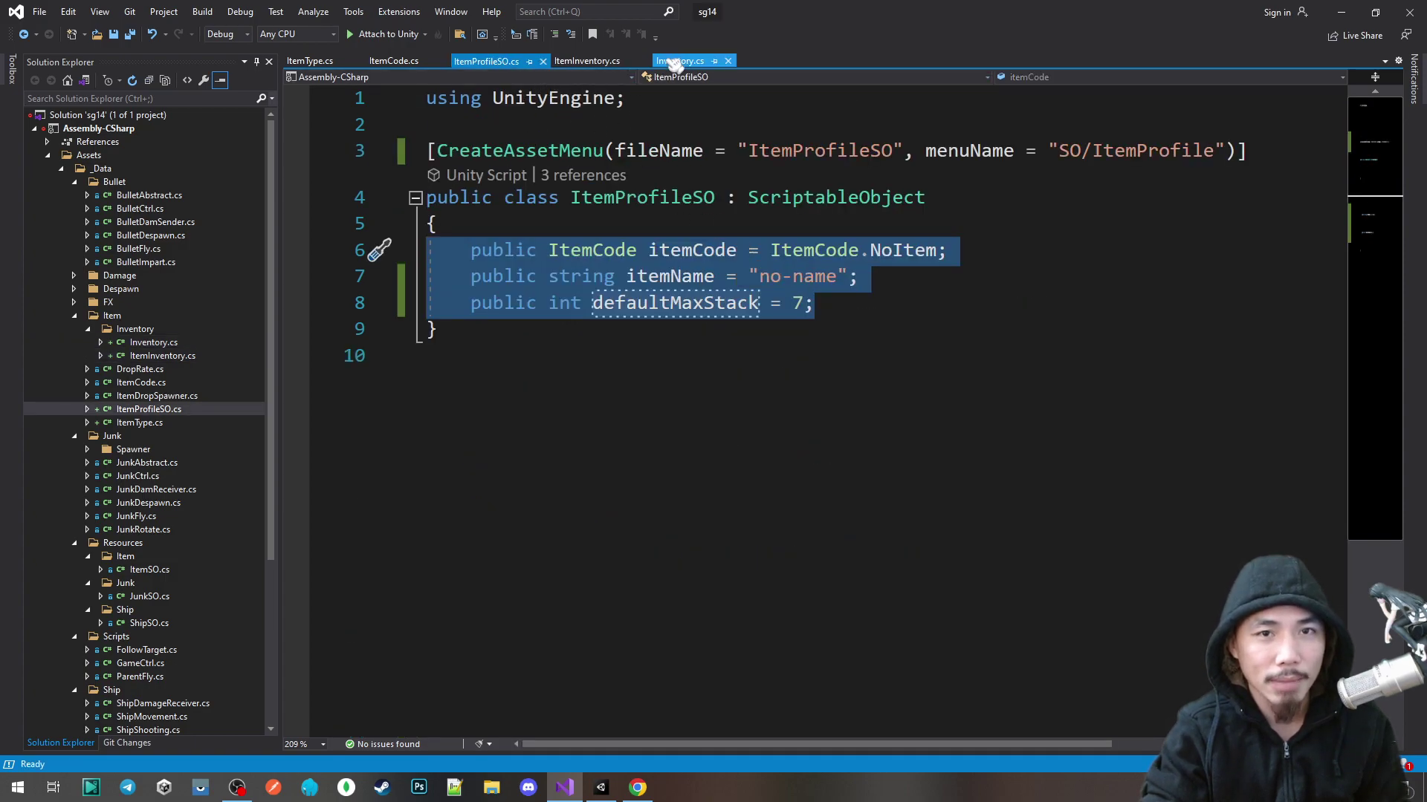
left_click(679, 61)
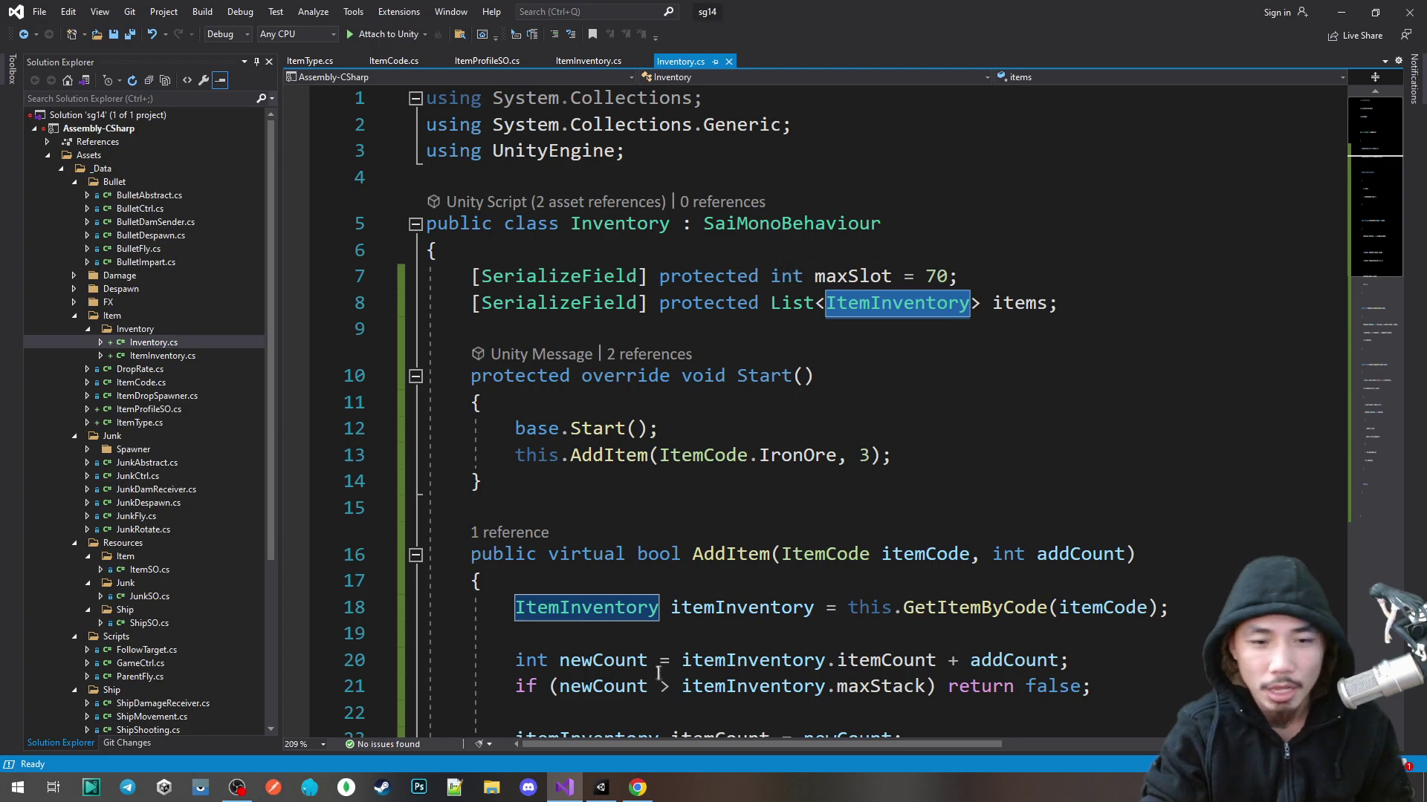
key("alt+Tab")
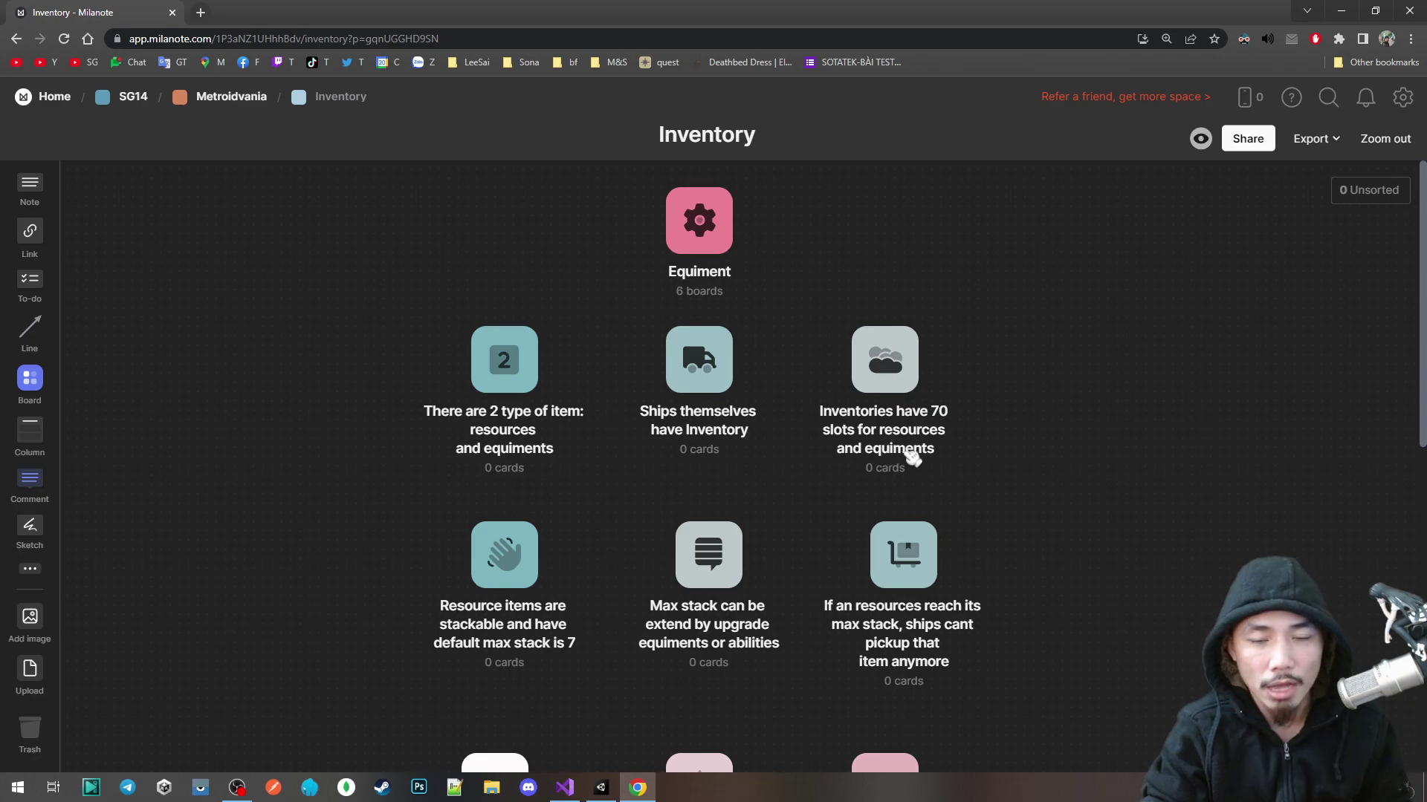
key("alt+Tab")
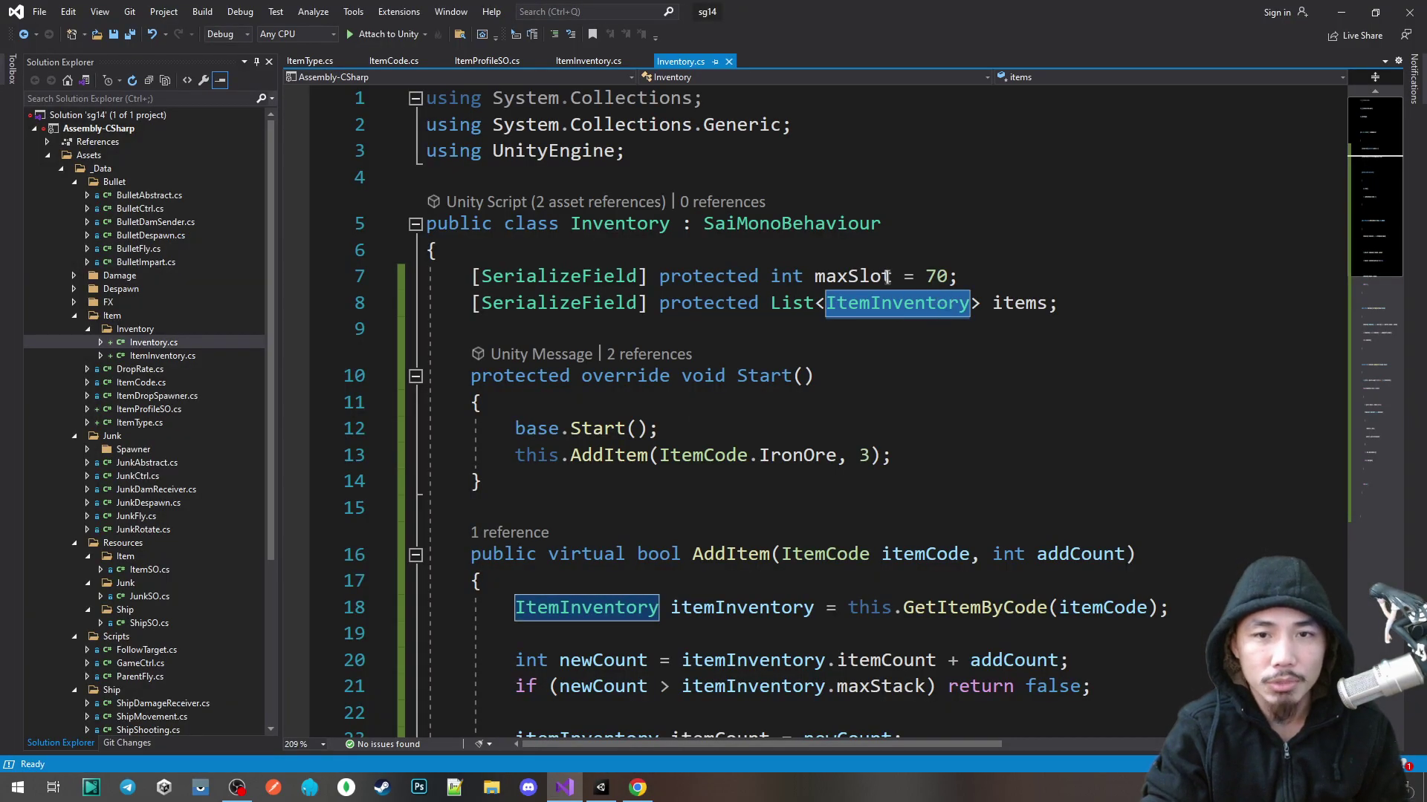
Step: Compare Inventory's maxSlot of 70 against the Milanote inventory slot notes
key("Up")
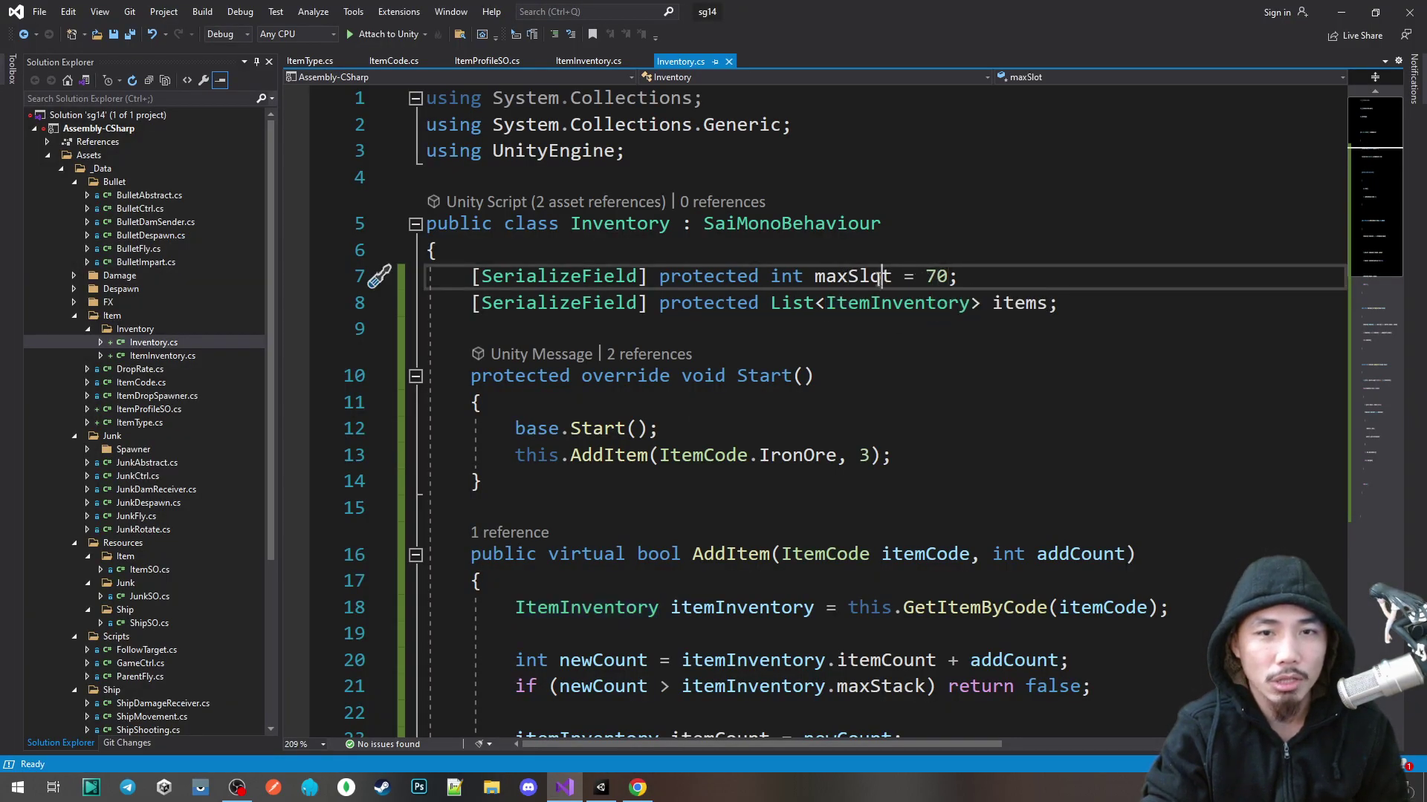
left_click(881, 276)
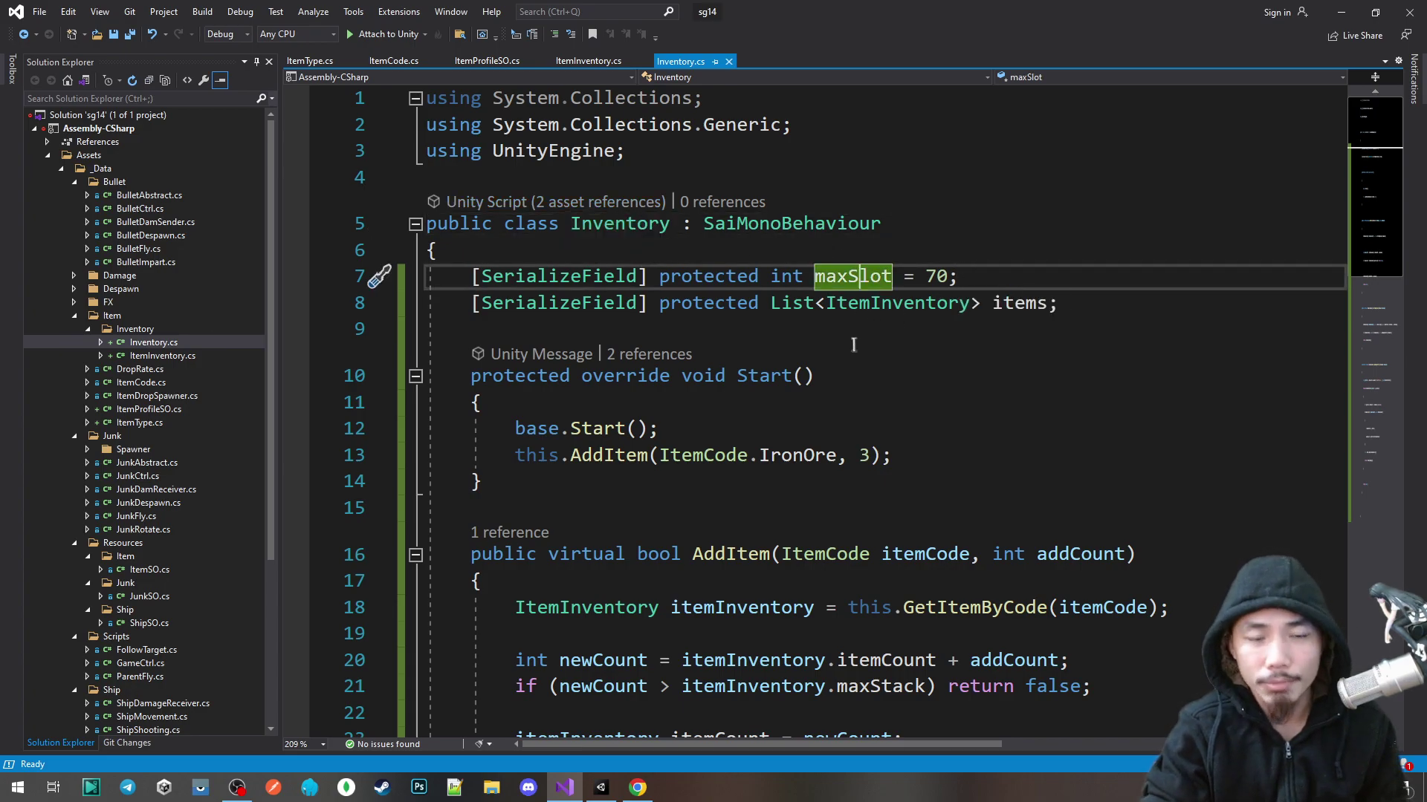
key("alt+Tab")
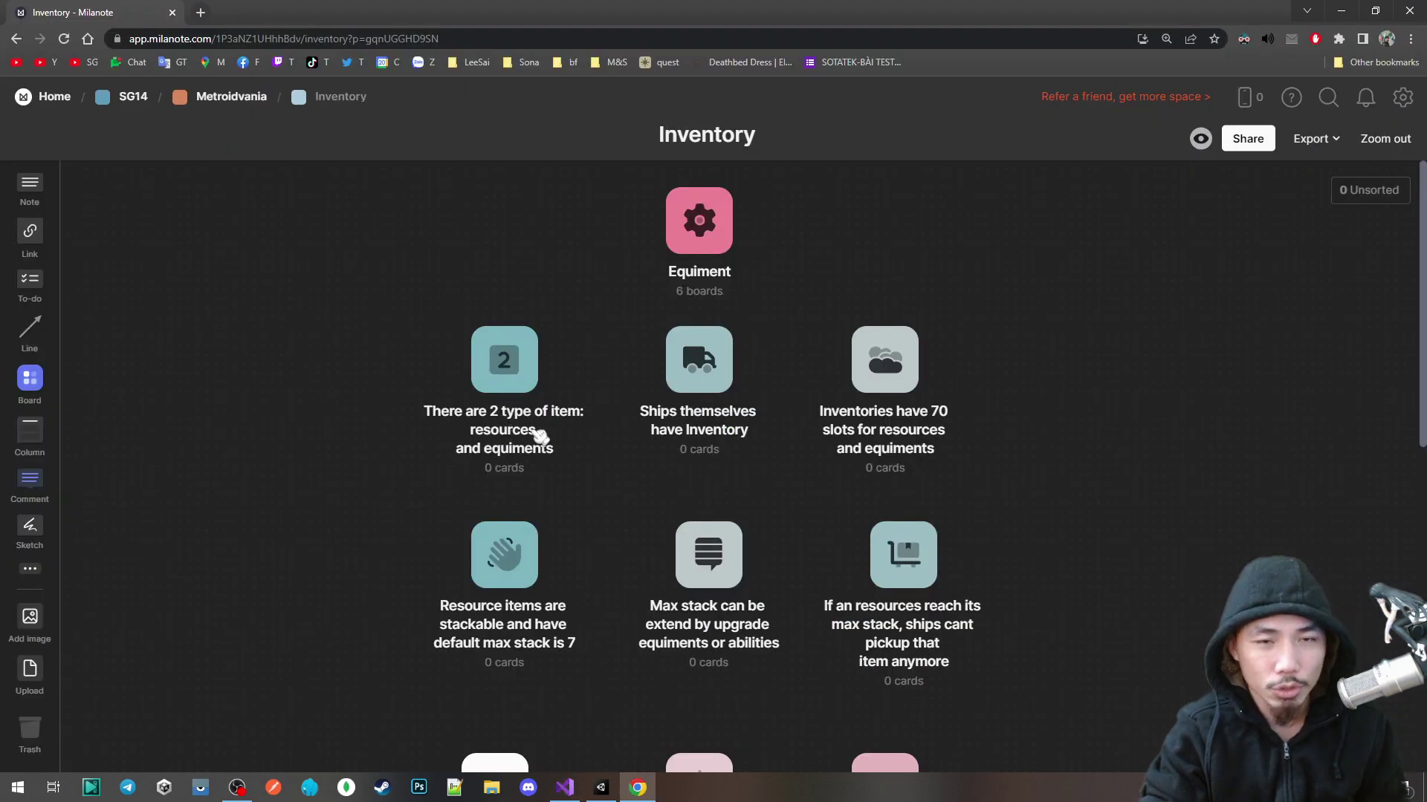
key("alt+Tab")
Step: Duplicate the itemCode line in ItemProfileSO into an ItemType itemType field and save
left_click(486, 61)
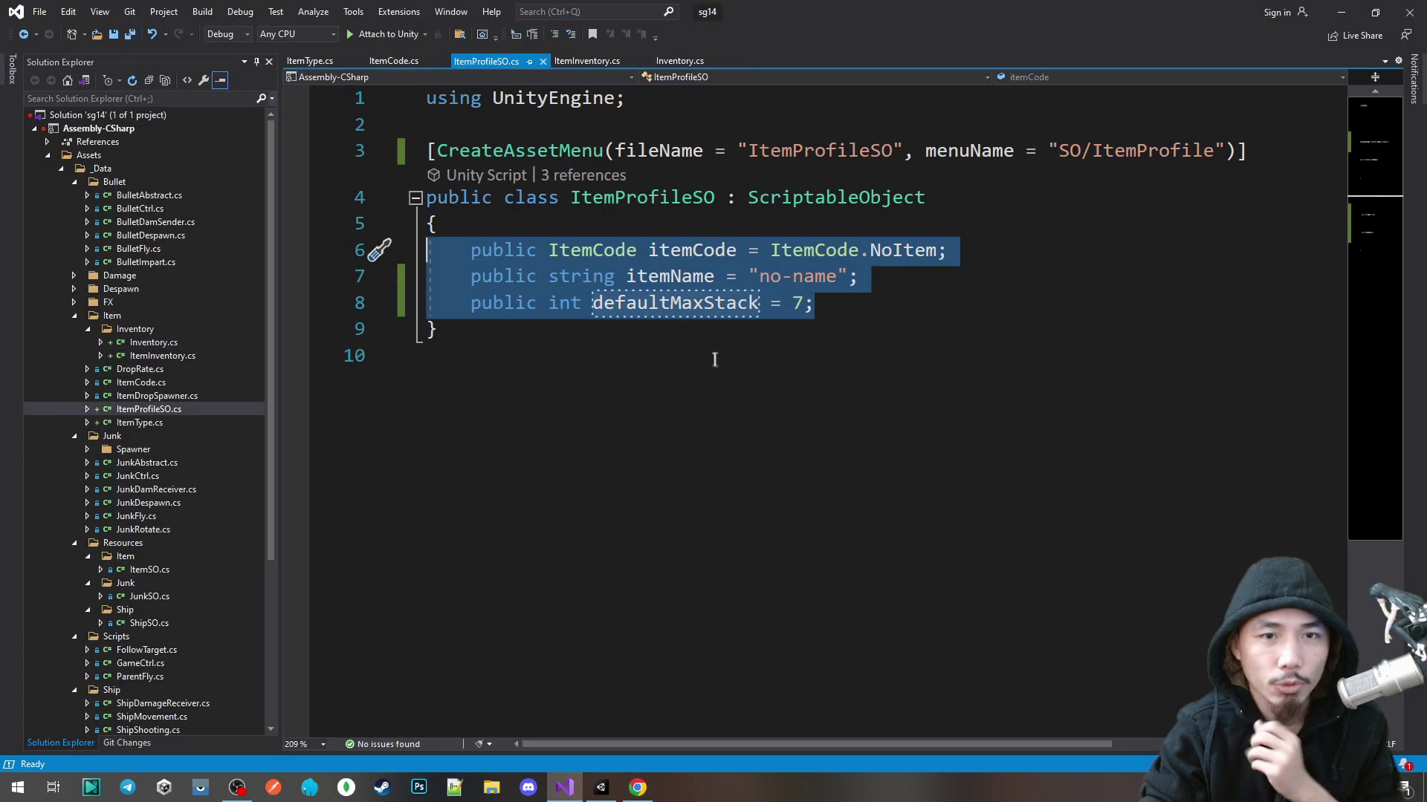
left_click(960, 251)
key("ctrl+d")
double_click(614, 277)
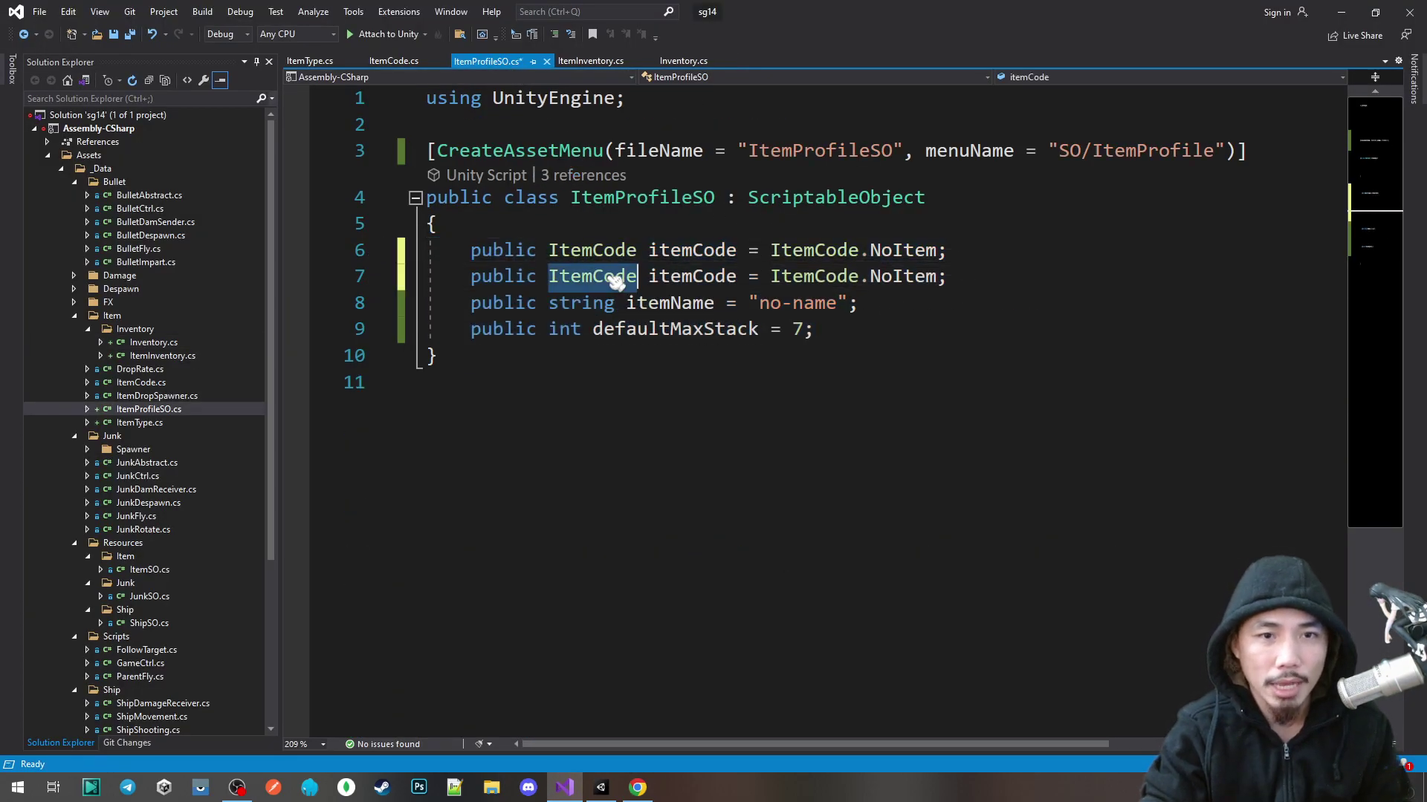
type("ItemTy")
key("Tab")
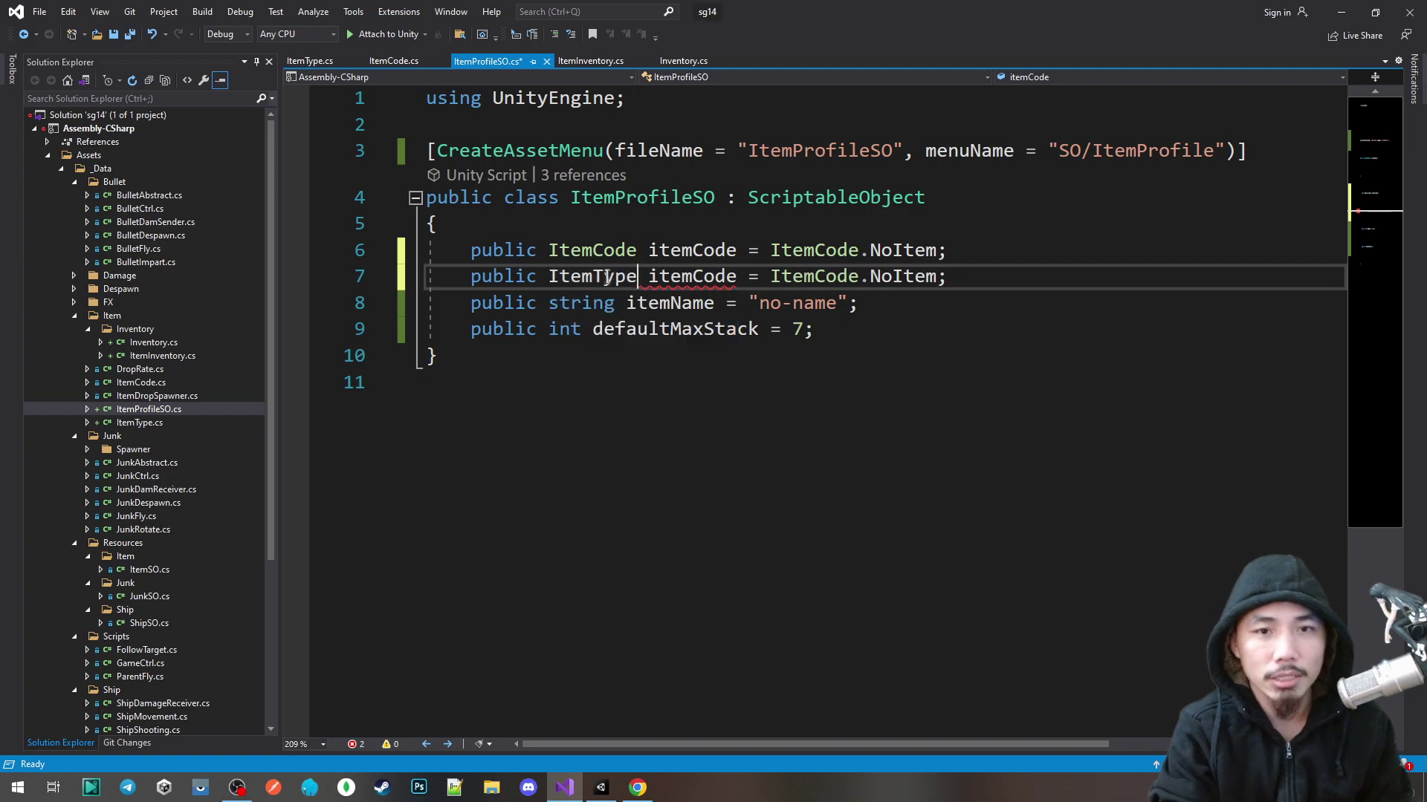
double_click(658, 277)
key("BackSpace")
type("itemT")
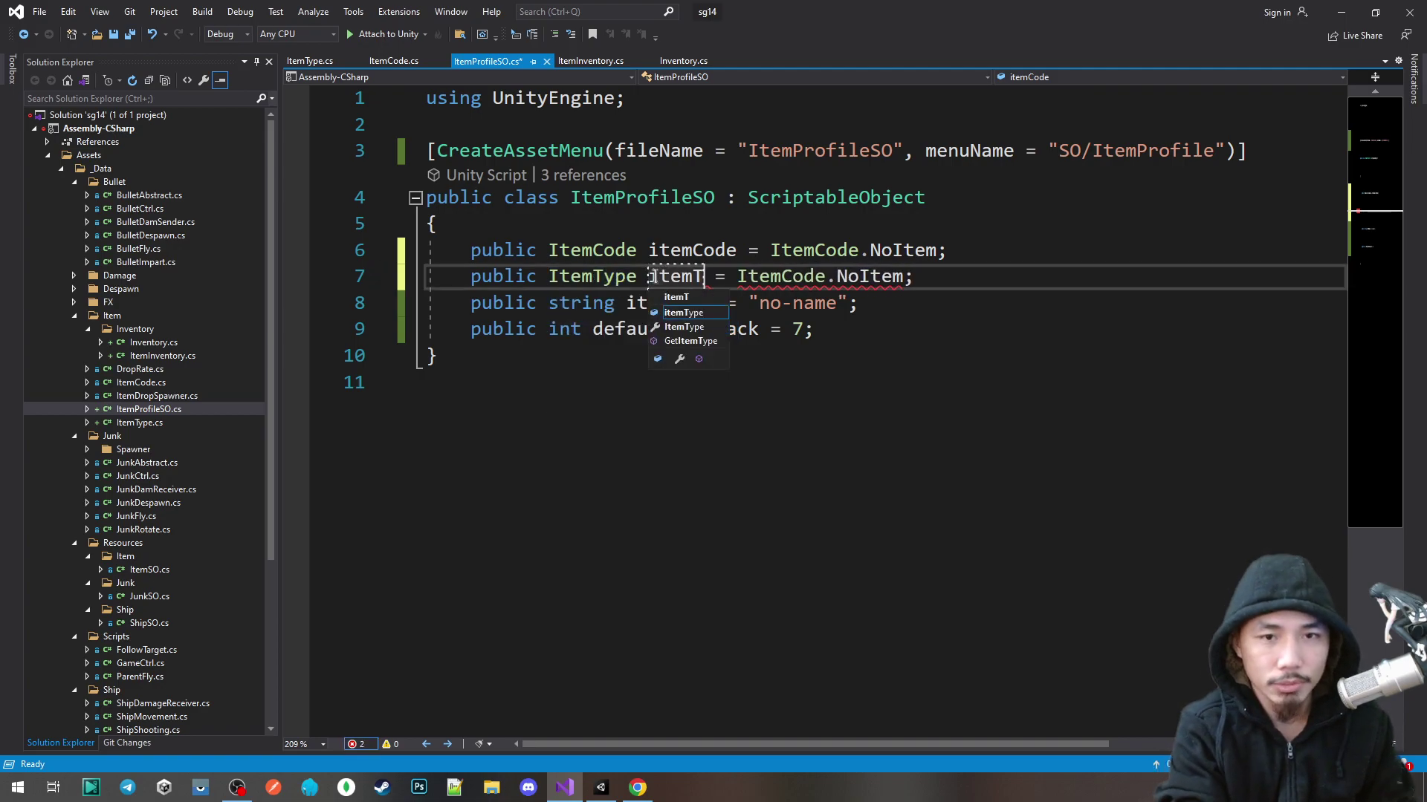
key("Tab")
key("ctrl+s")
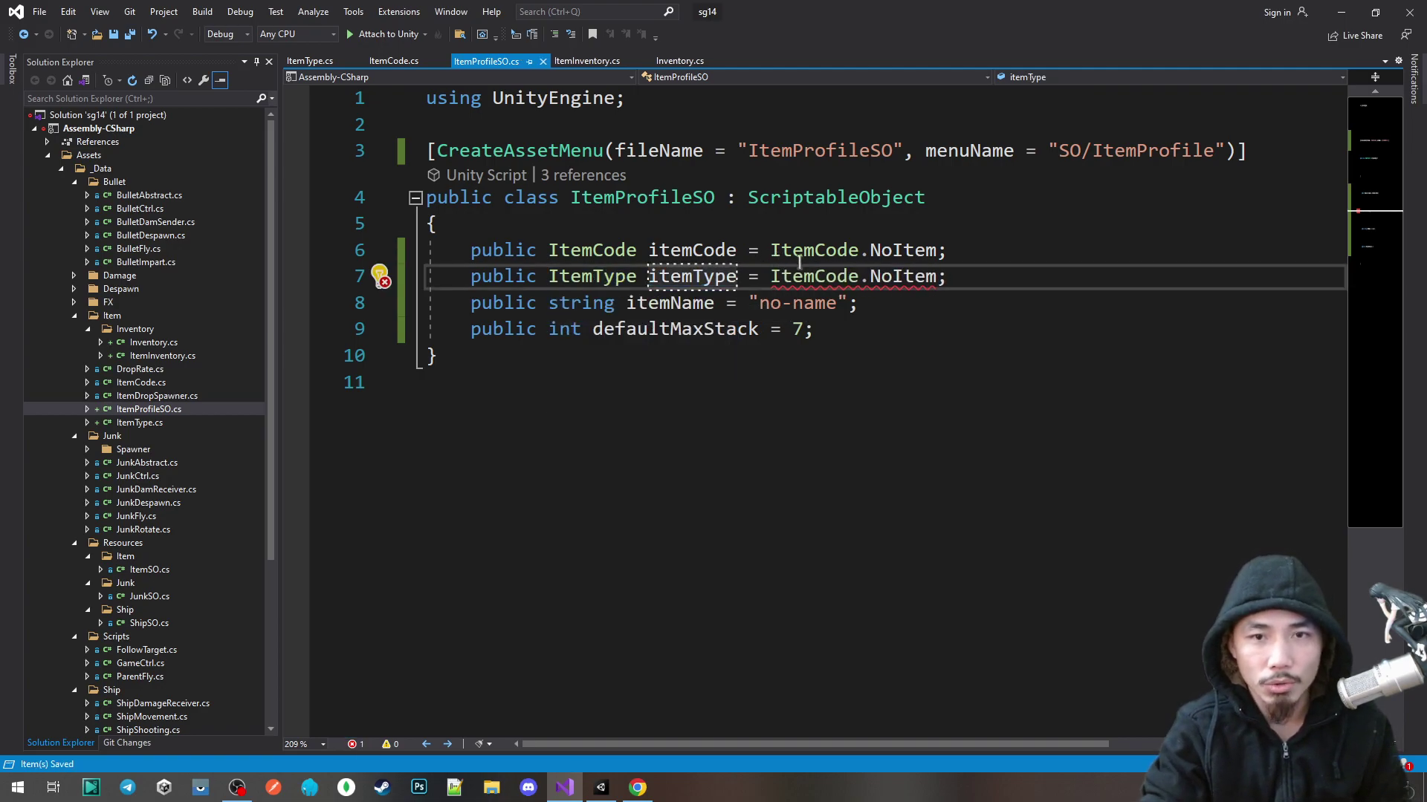
Step: Change the new field's default value from ItemCode to ItemType and save
double_click(812, 277)
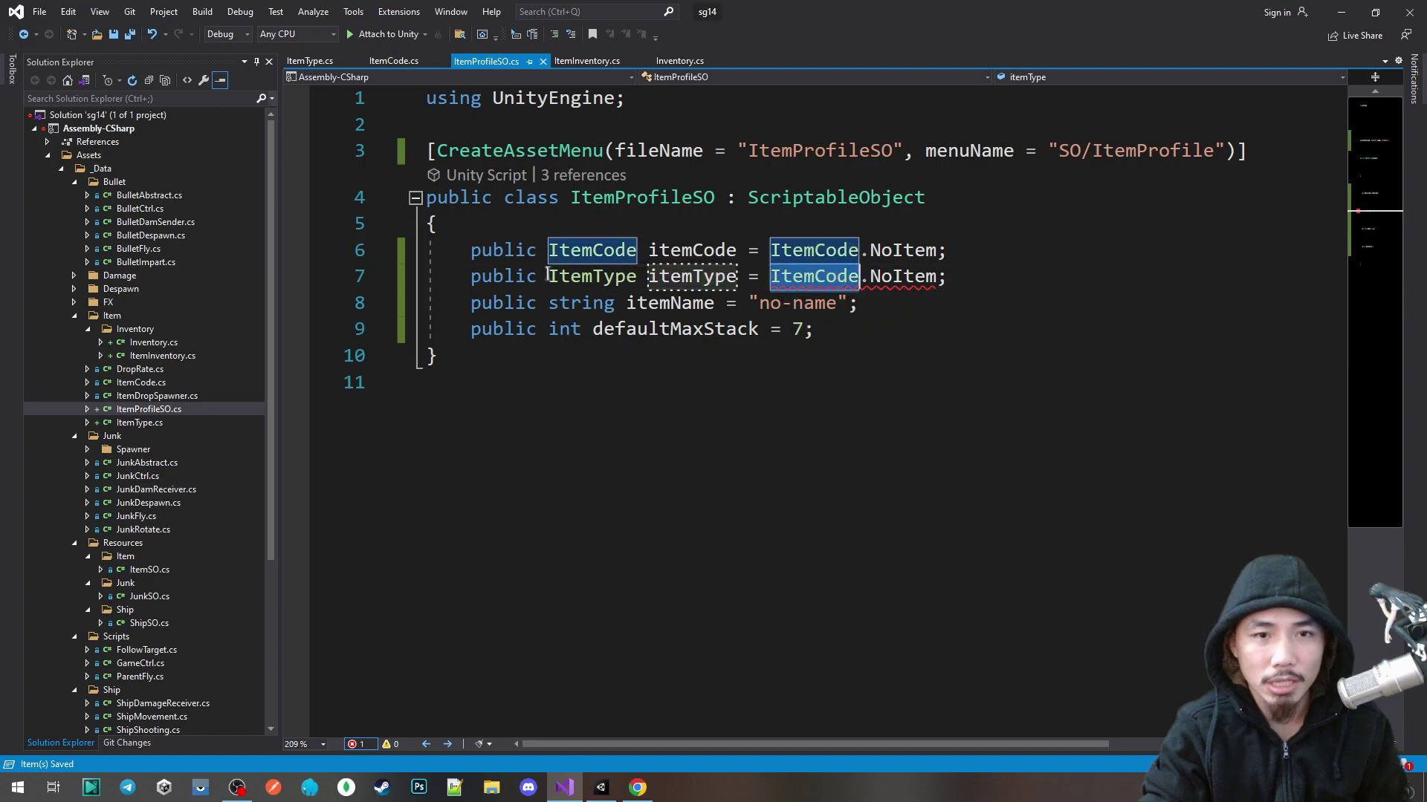
double_click(594, 277)
key("ctrl+c")
double_click(817, 277)
key("ctrl+v")
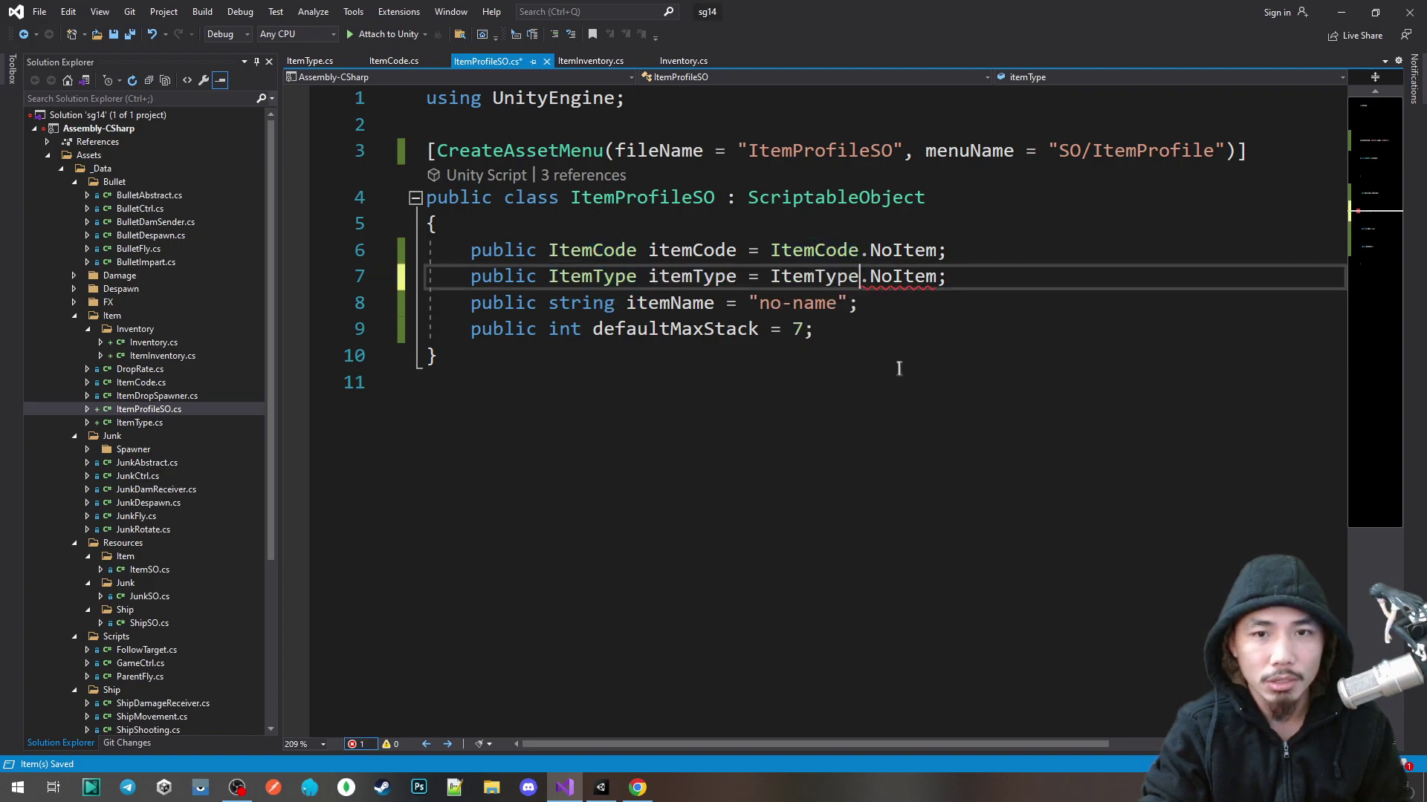
left_click(899, 369)
key("ctrl+s")
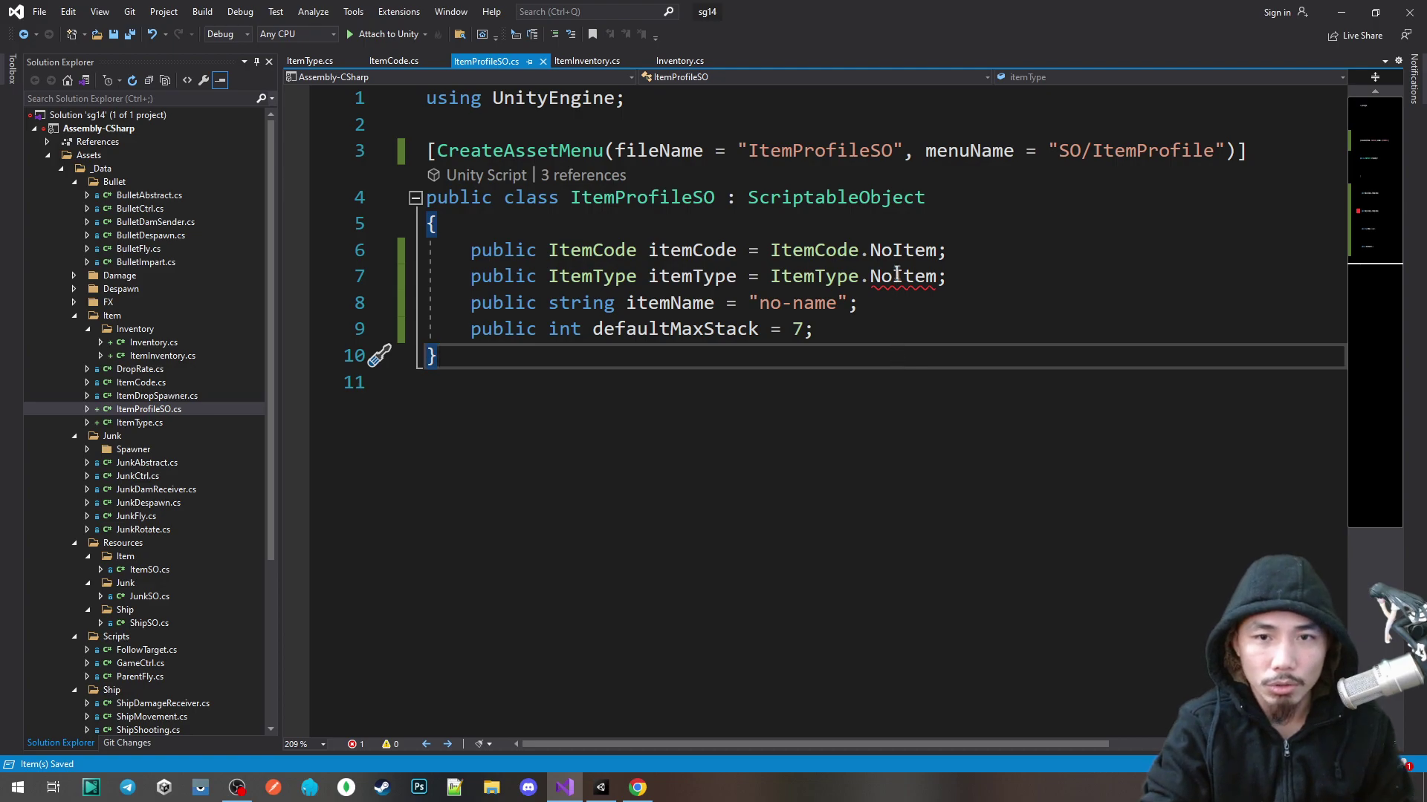
Step: Set the itemType default to ItemType.NoType and switch back to the Milanote notes
double_click(897, 277)
type("No")
key("Tab")
double_click(897, 276)
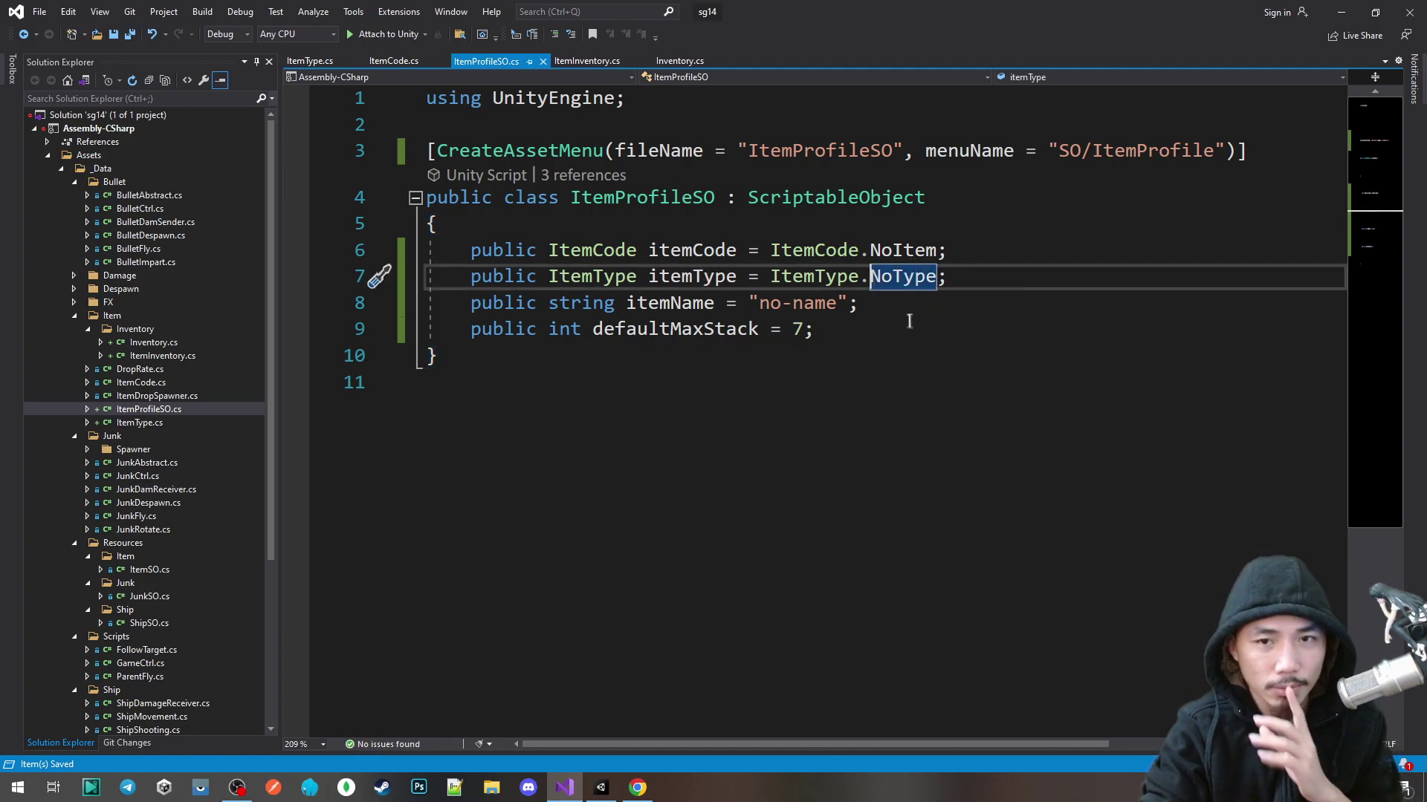
left_click(961, 293)
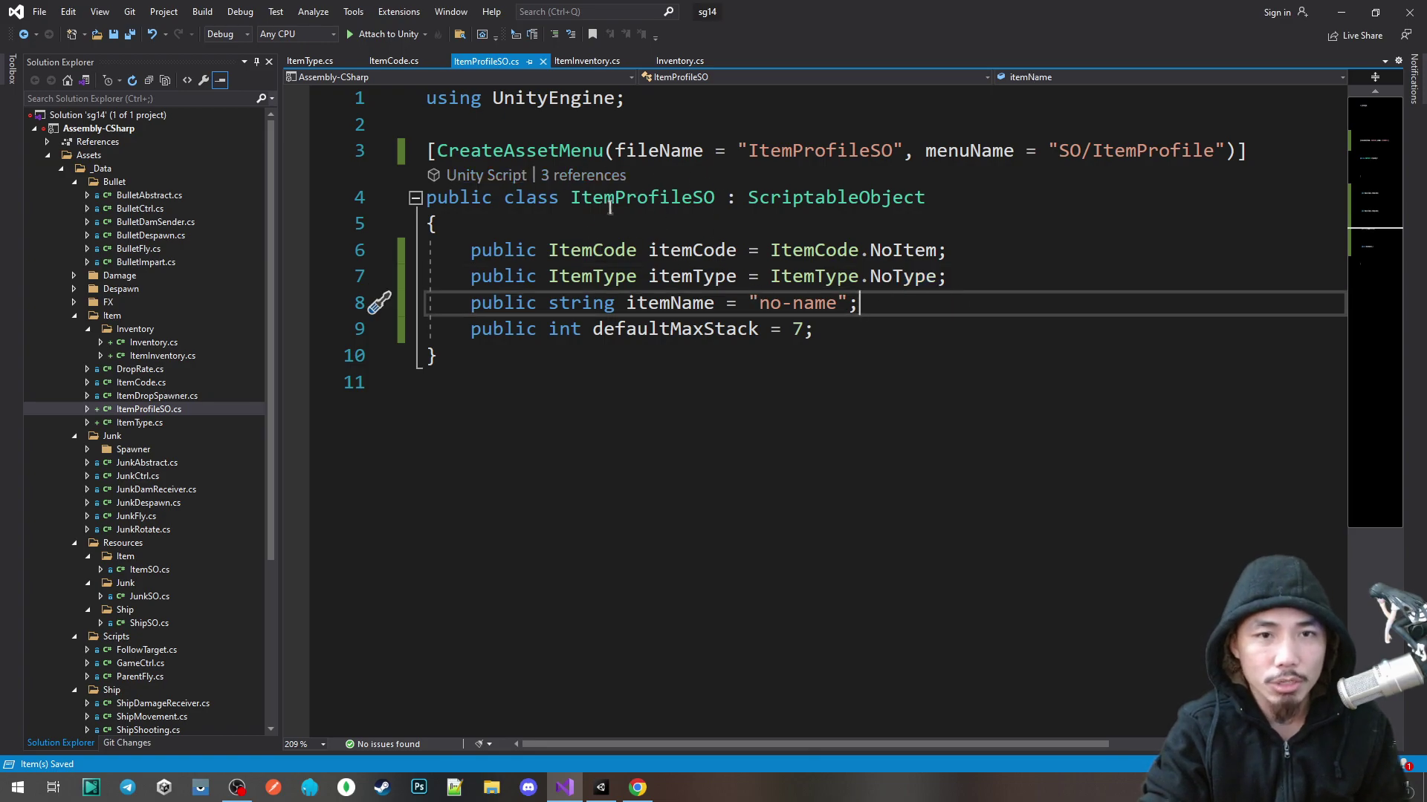
key("alt+Tab")
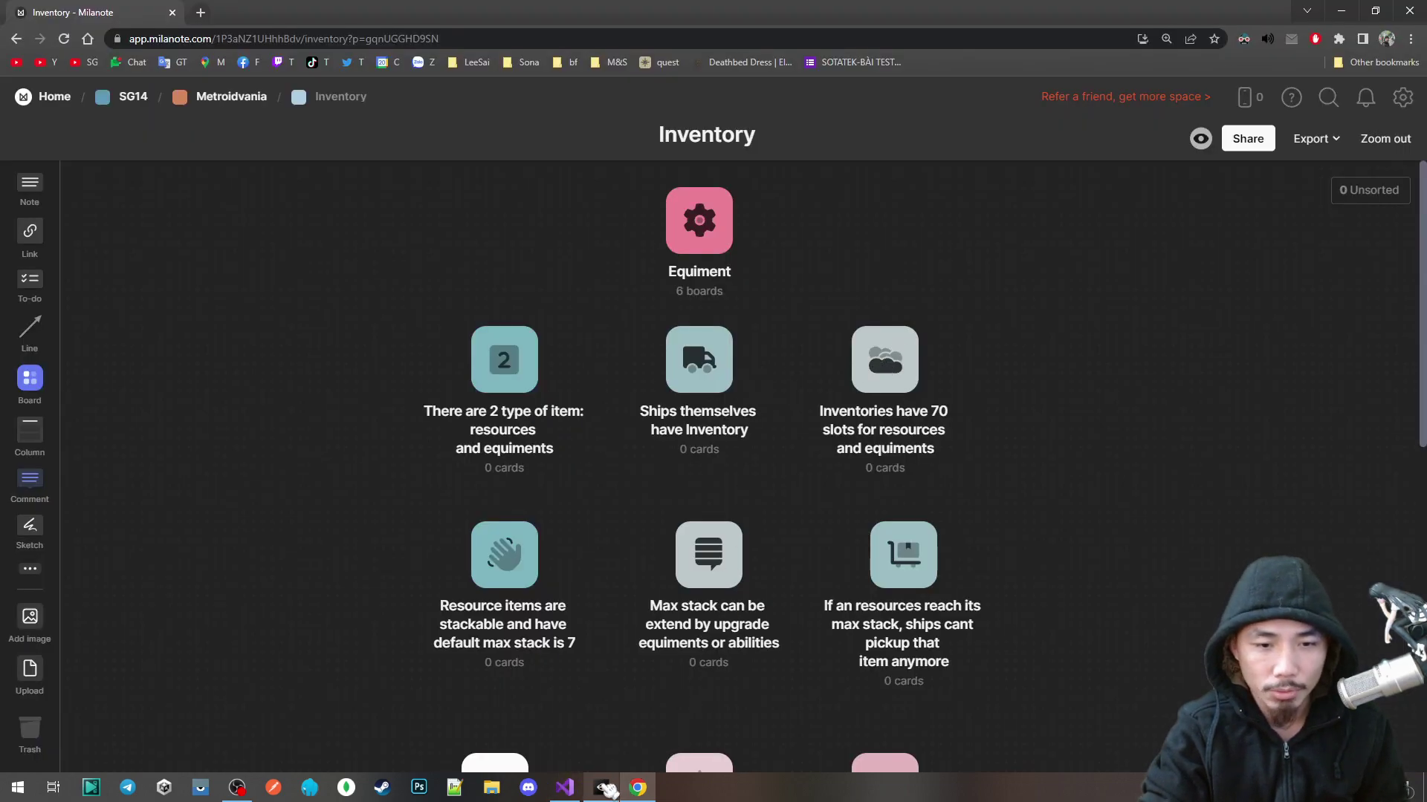
Step: In Unity, open the ItemProfiles folder and check its Create menu entries
left_click(603, 788)
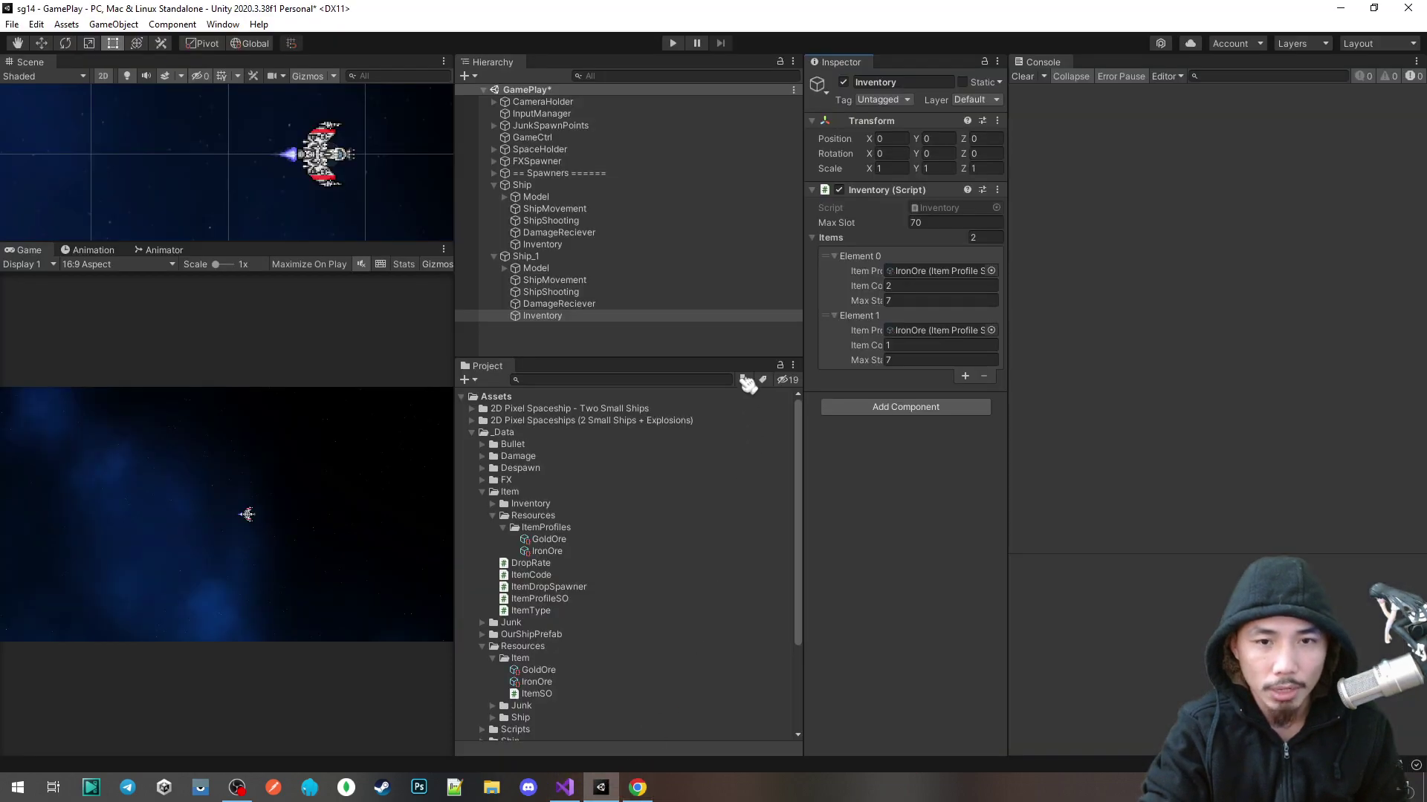
left_click(539, 517)
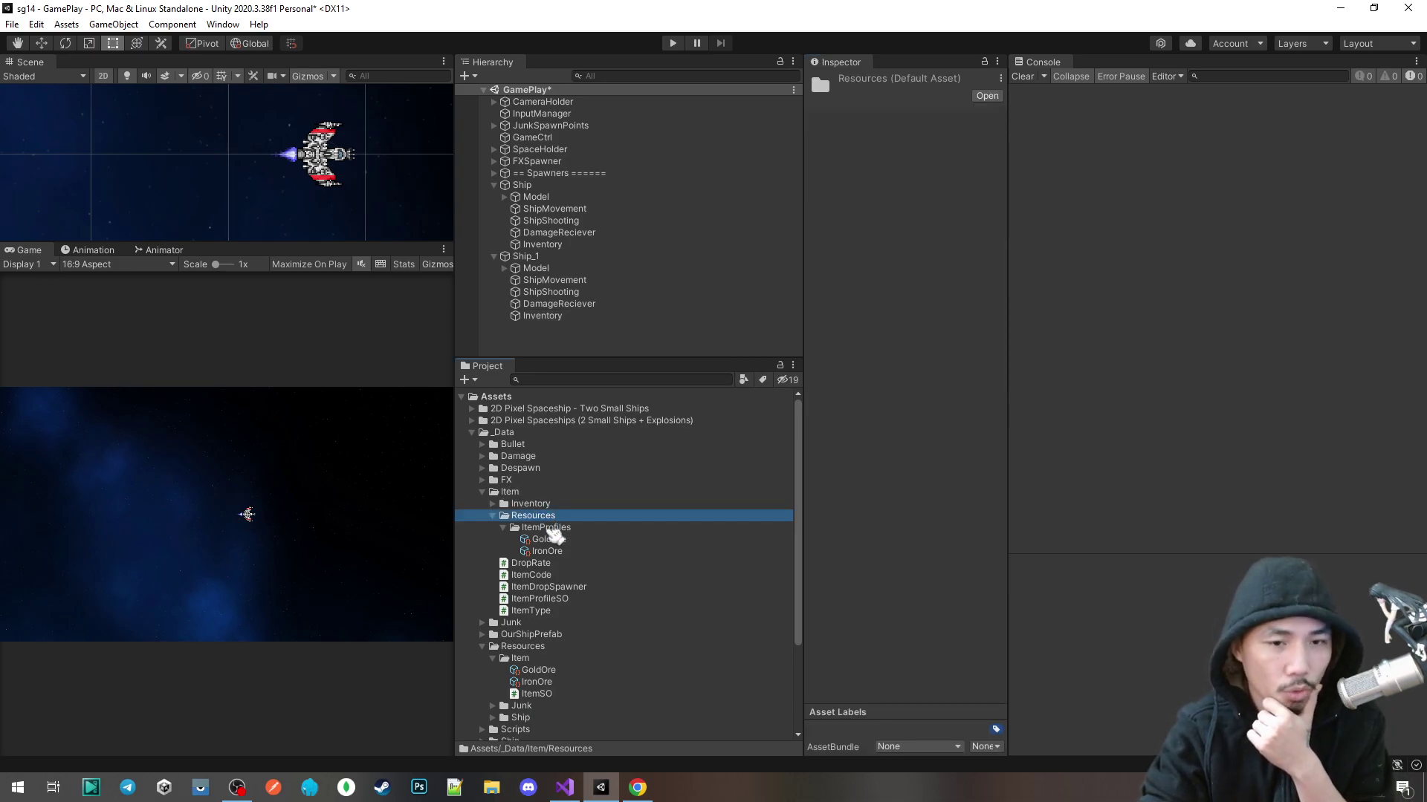
left_click(552, 528)
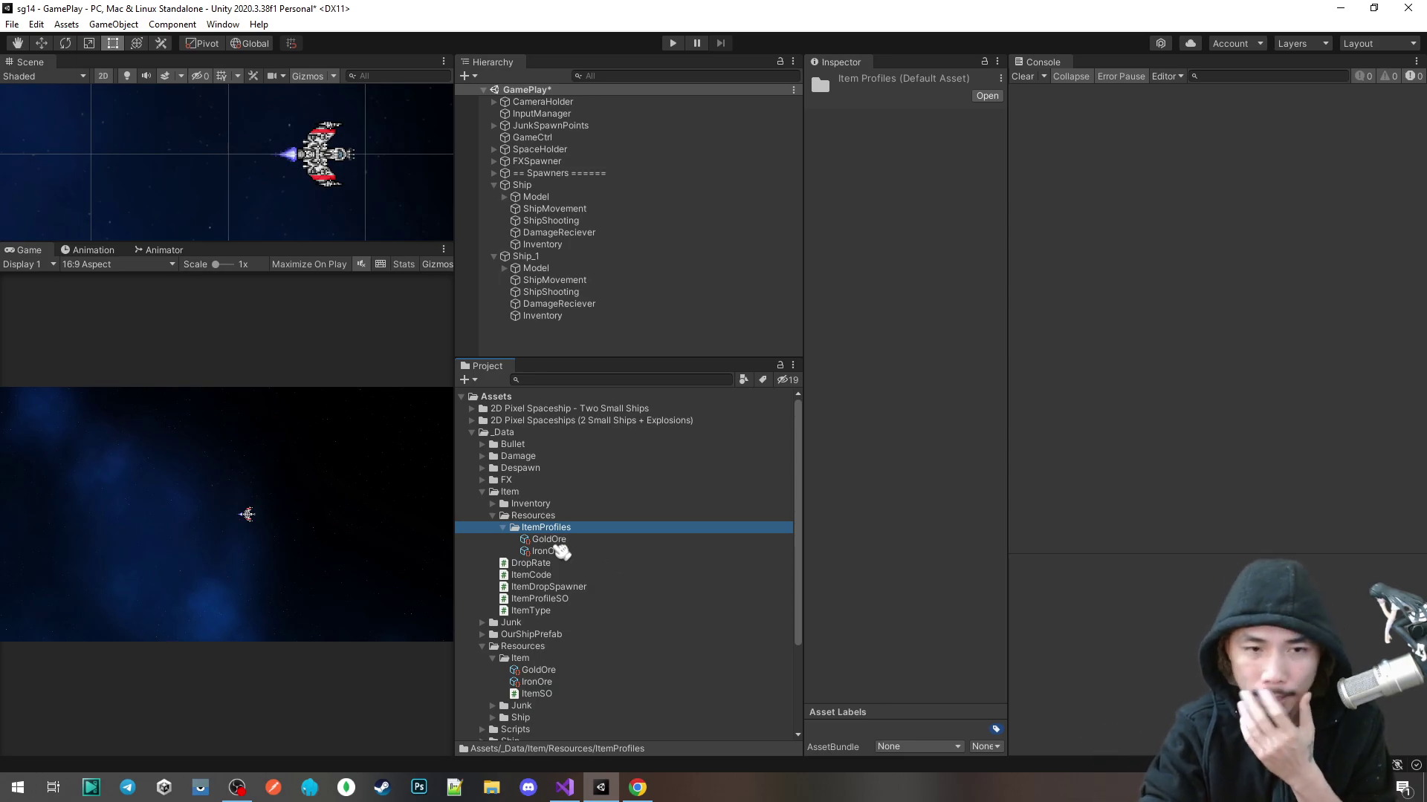
right_click(556, 544)
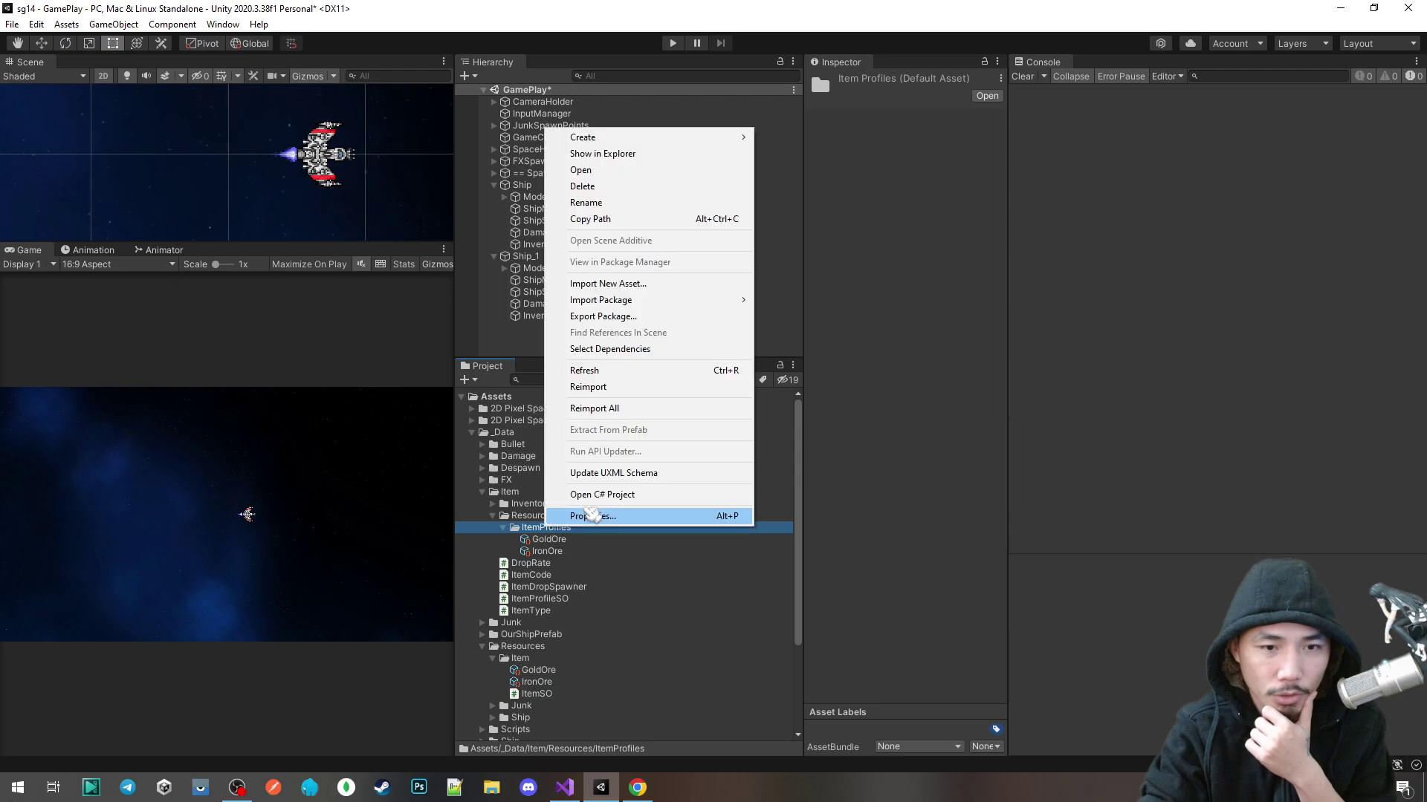
mouse_move(632, 138)
mouse_move(830, 139)
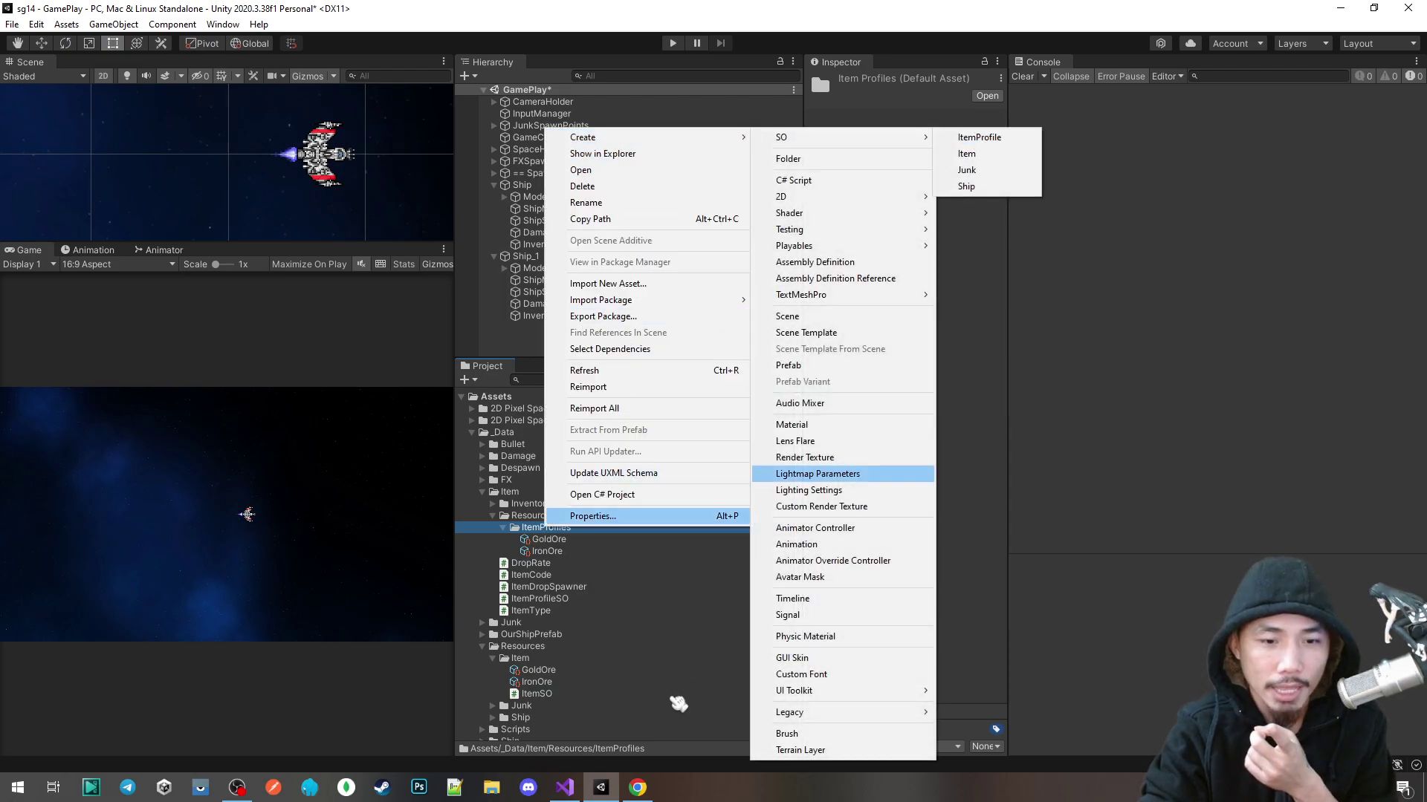
Step: Check the asset menu file name and path declared in ItemProfileSO
left_click(565, 787)
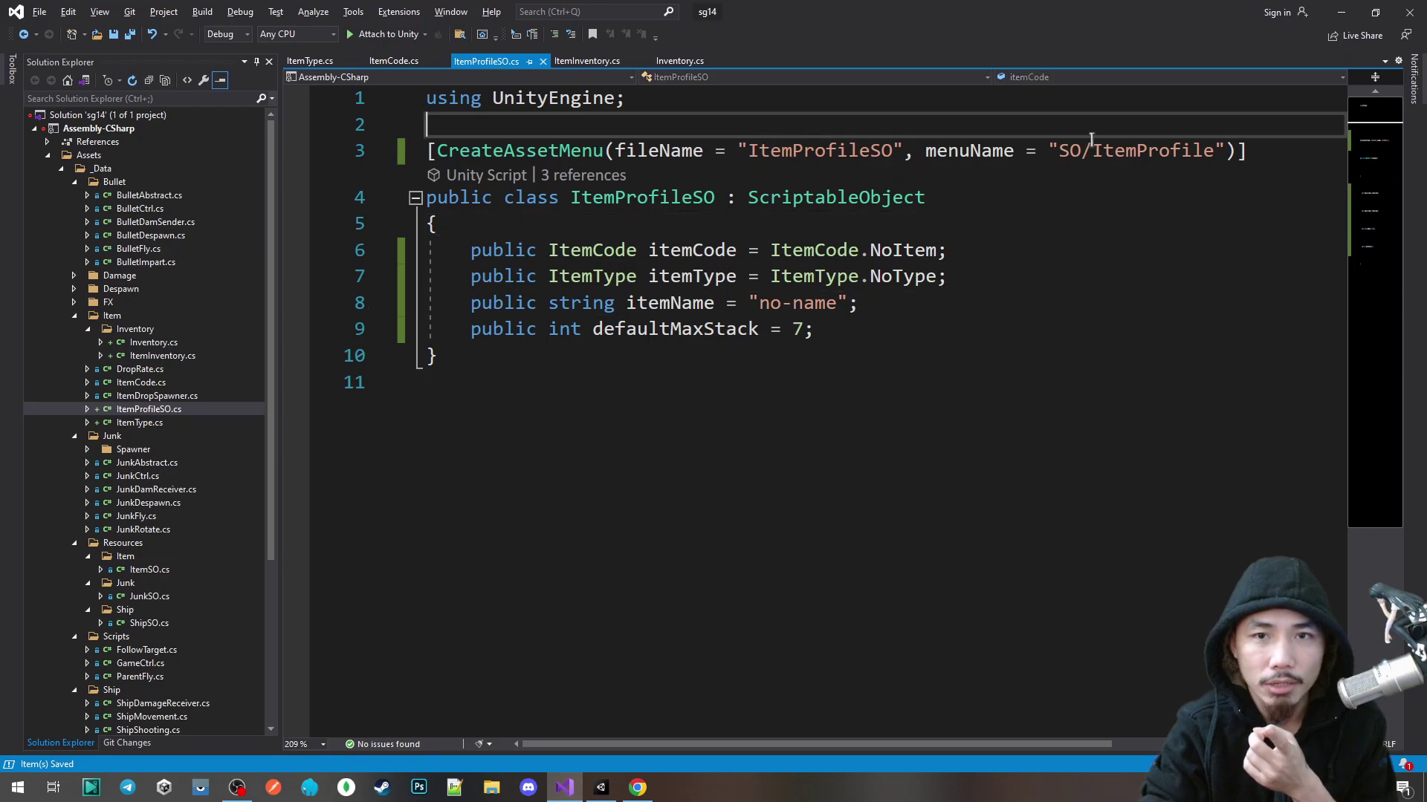
left_click_drag(637, 151, 1142, 146)
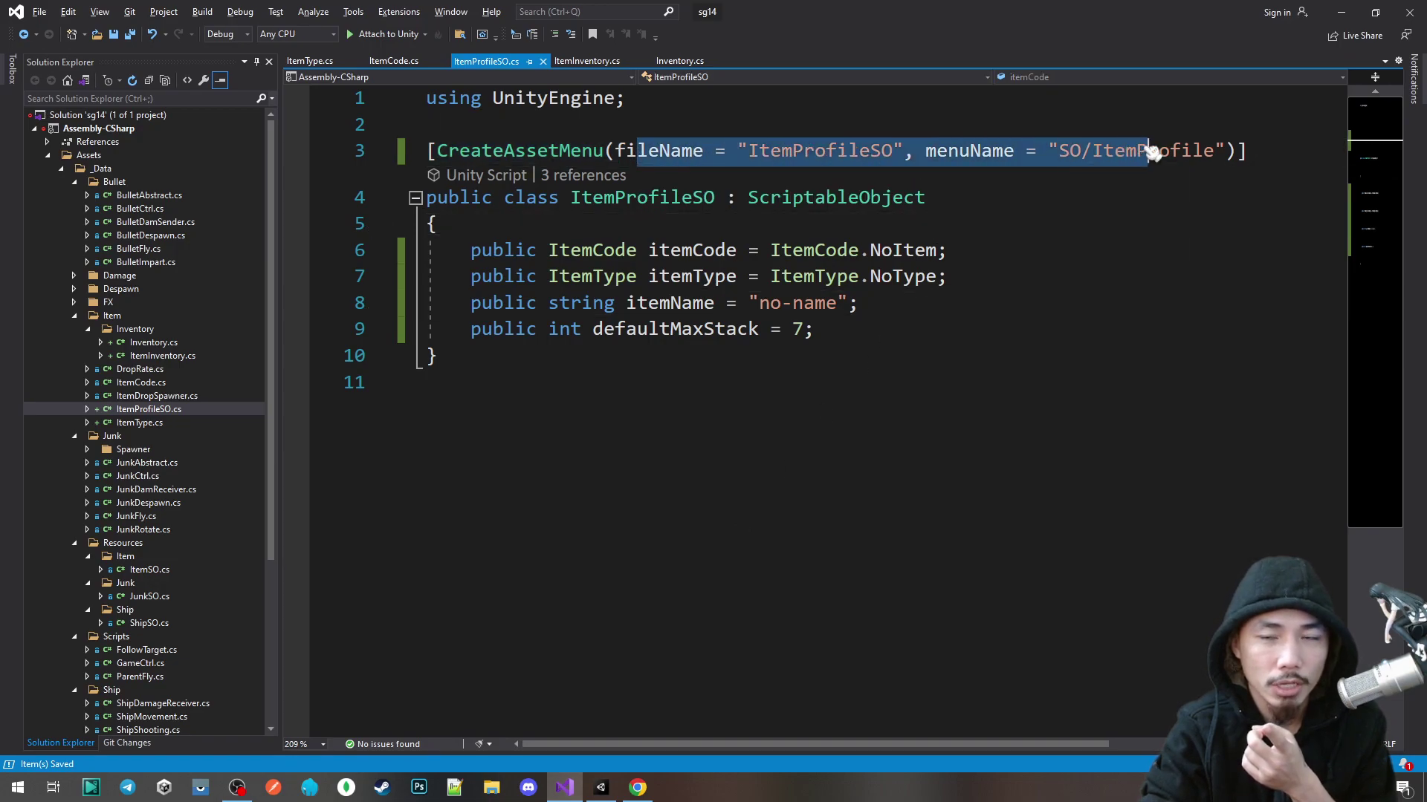
left_click(1040, 215)
left_click(601, 788)
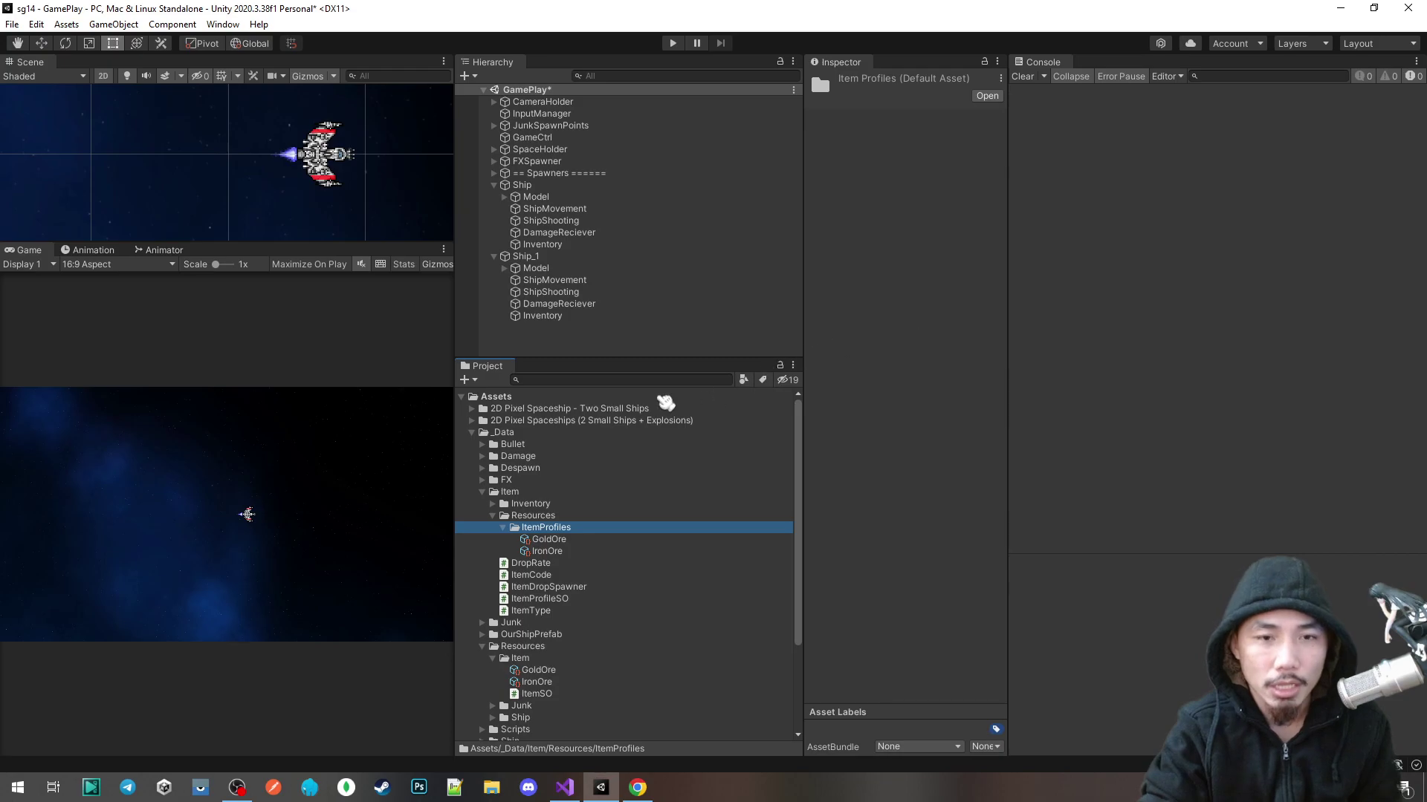
Step: Set Item Type to Resource for Iron Ore and Gold Ore, save, and return to ItemProfileSO
left_click(563, 540)
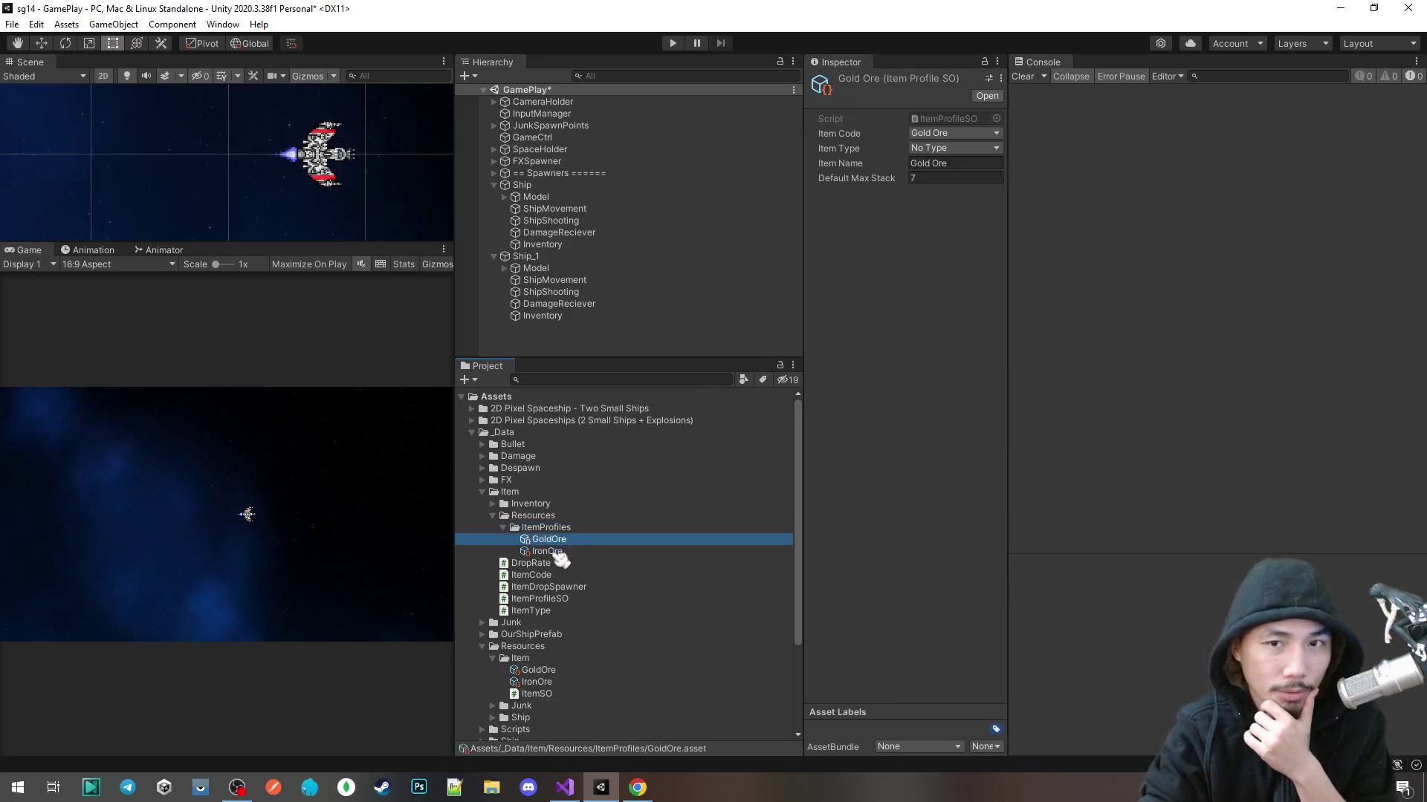
left_click(568, 552)
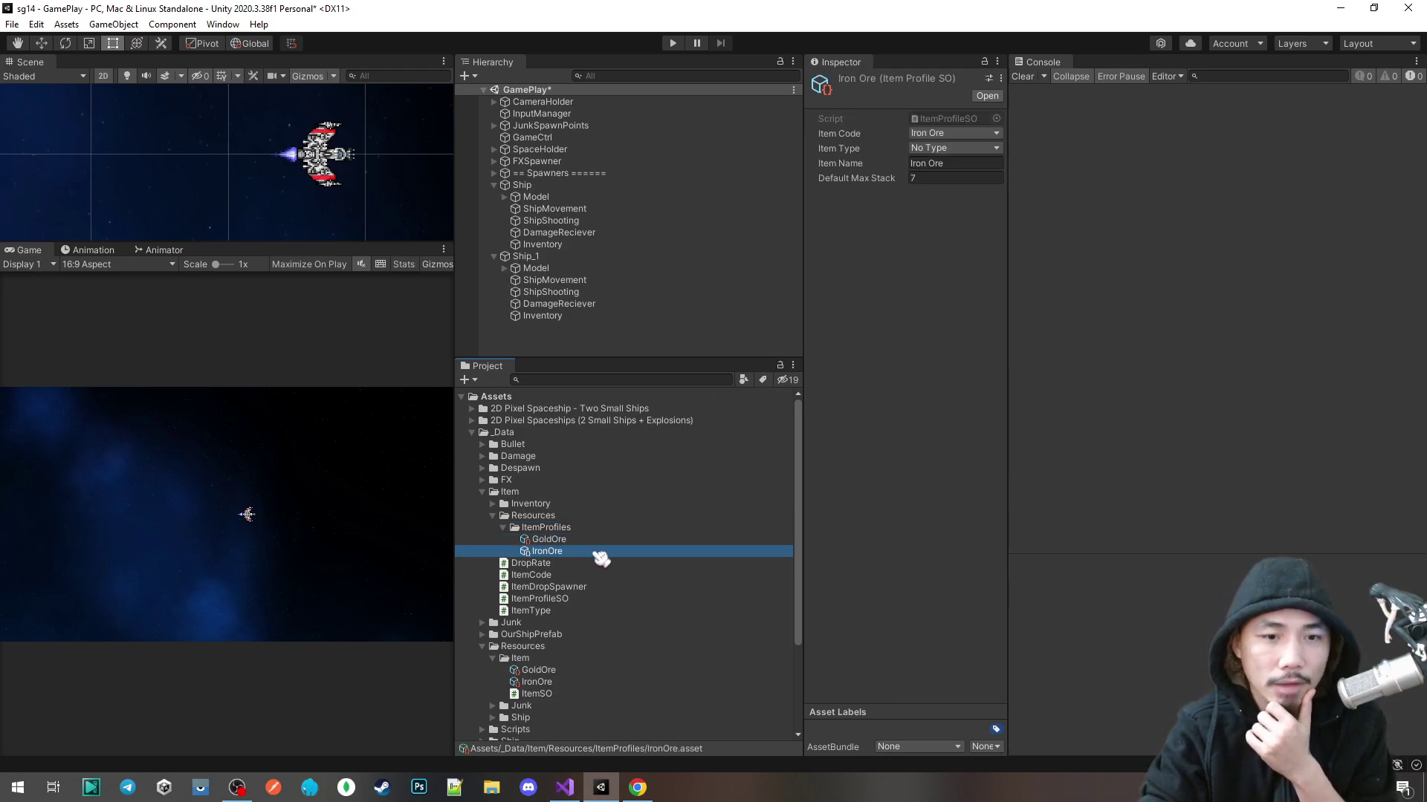
left_click(930, 148)
left_click(966, 179)
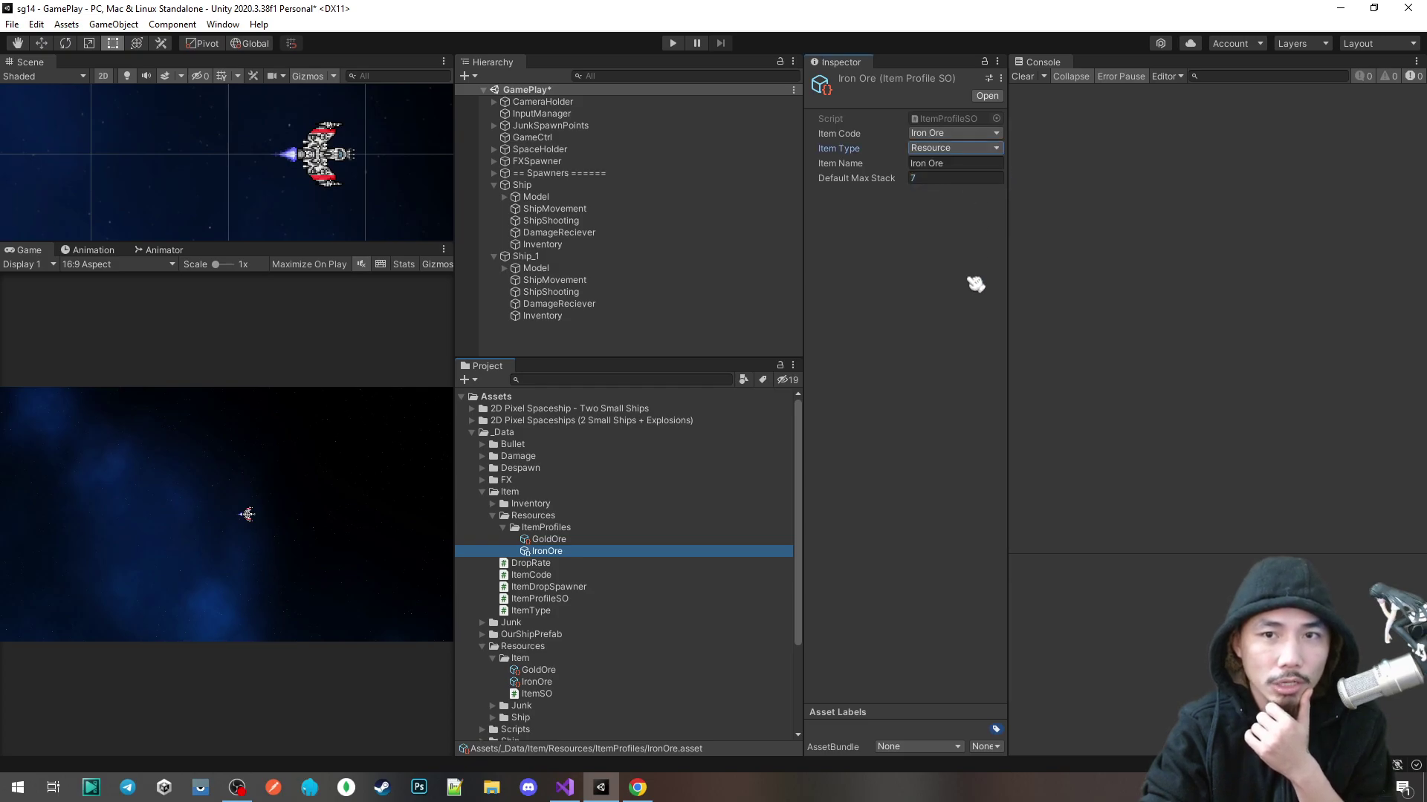
left_click(548, 540)
left_click(947, 148)
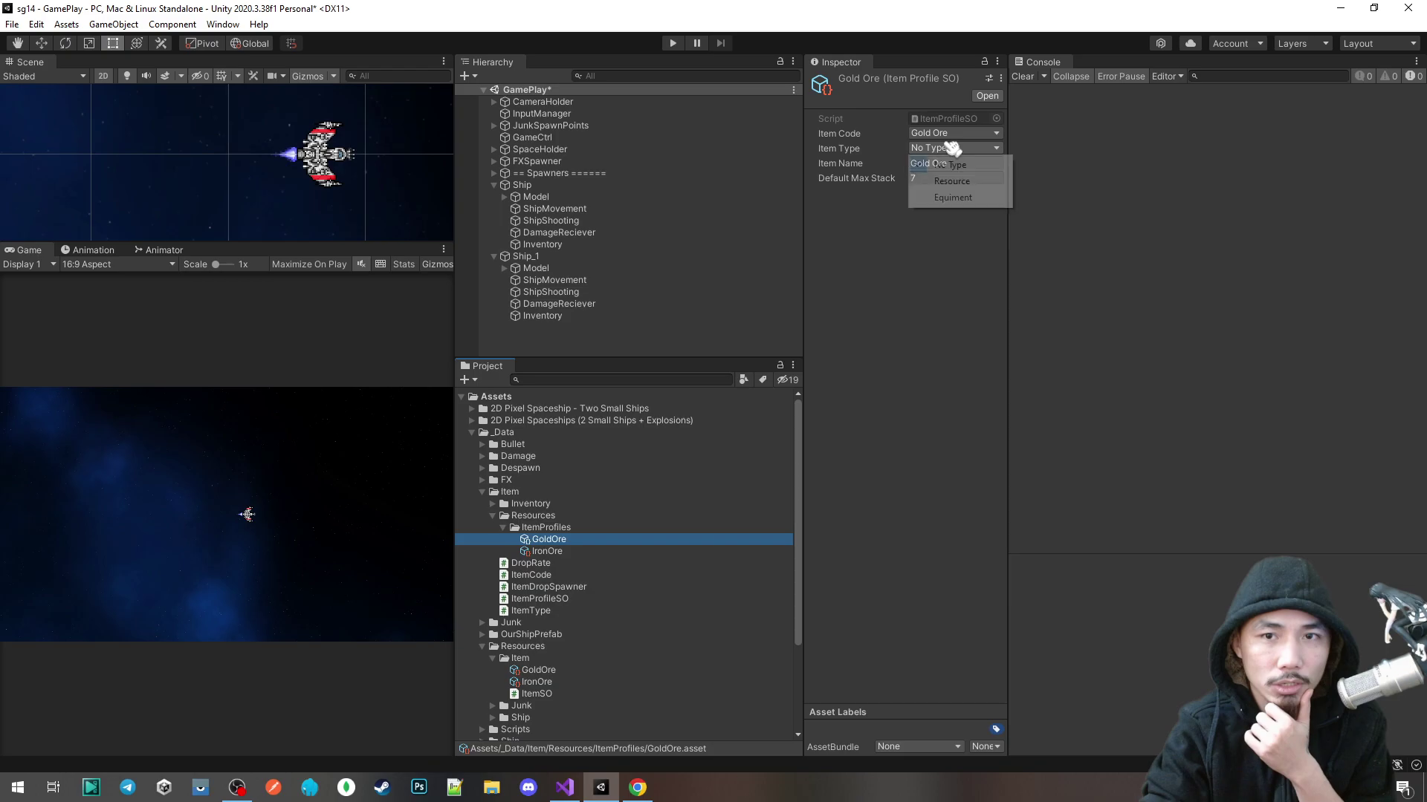
left_click(963, 186)
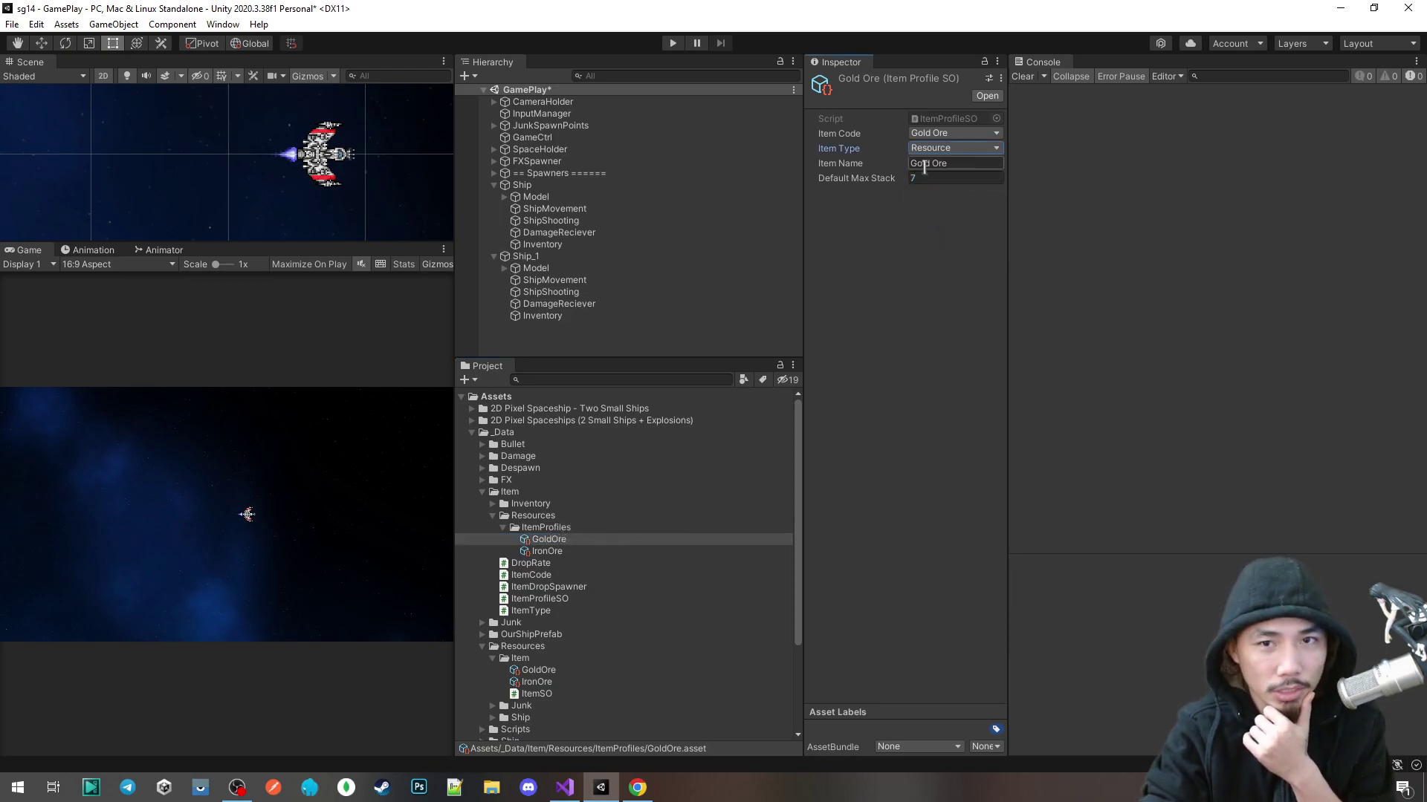
key("ctrl+s")
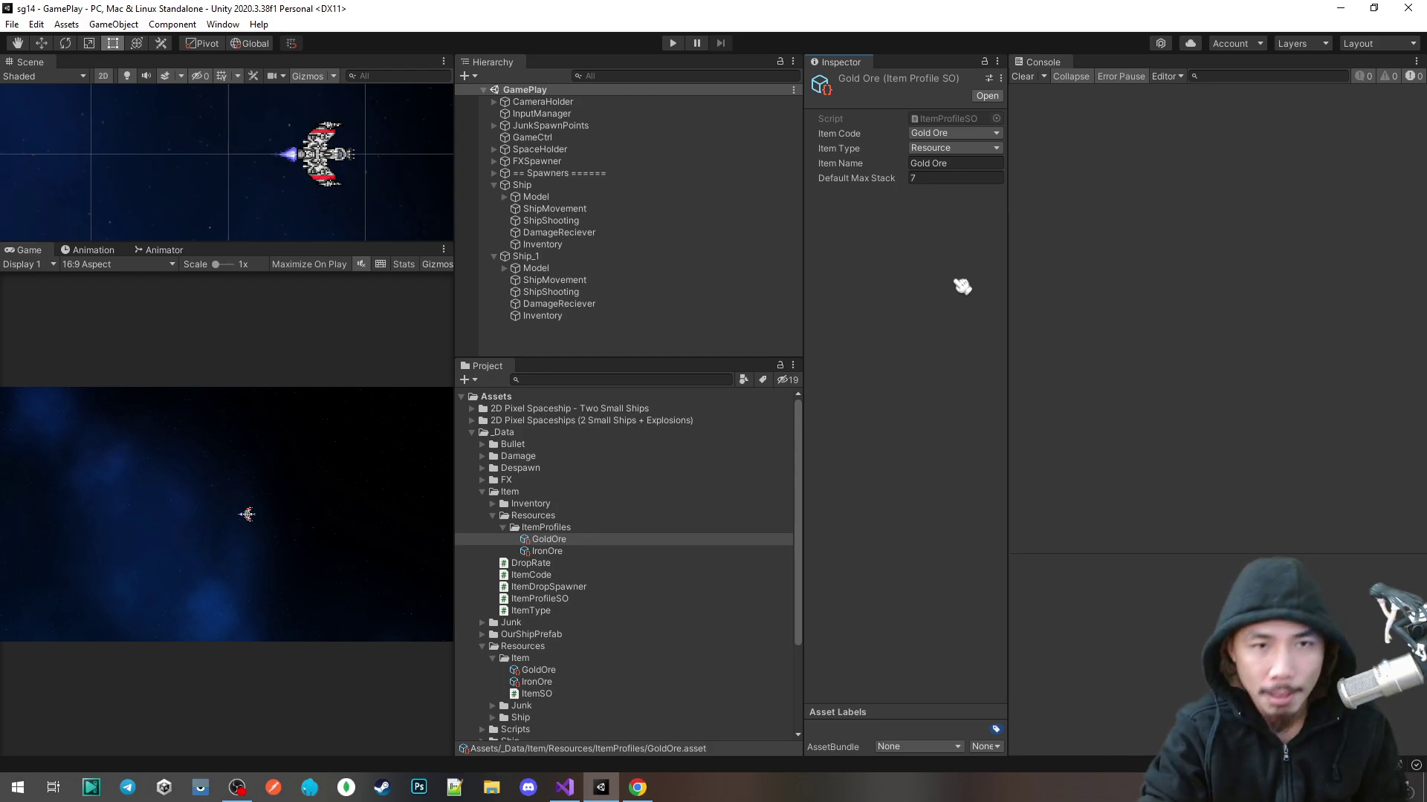
left_click(565, 786)
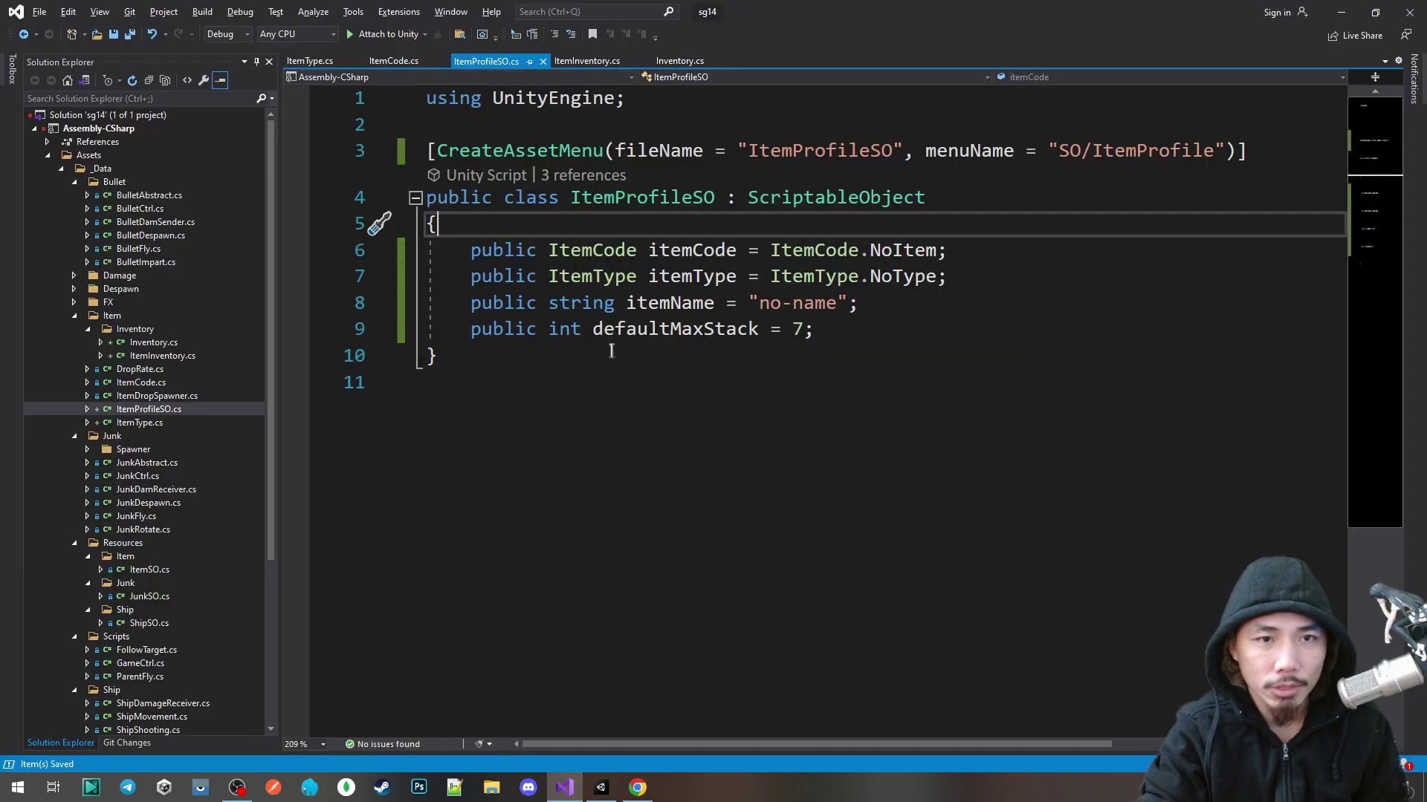
left_click(639, 789)
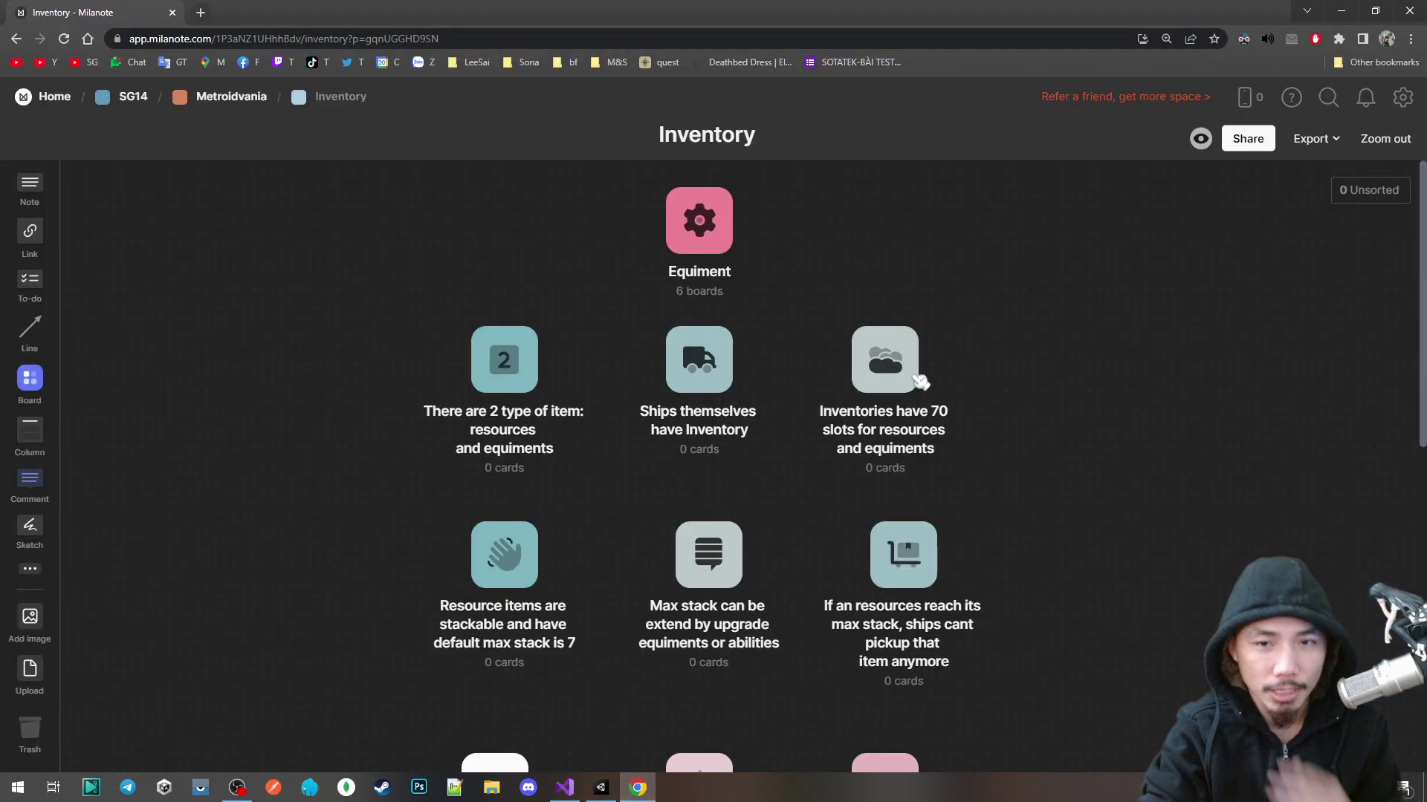
scroll(998, 501, "down", 1)
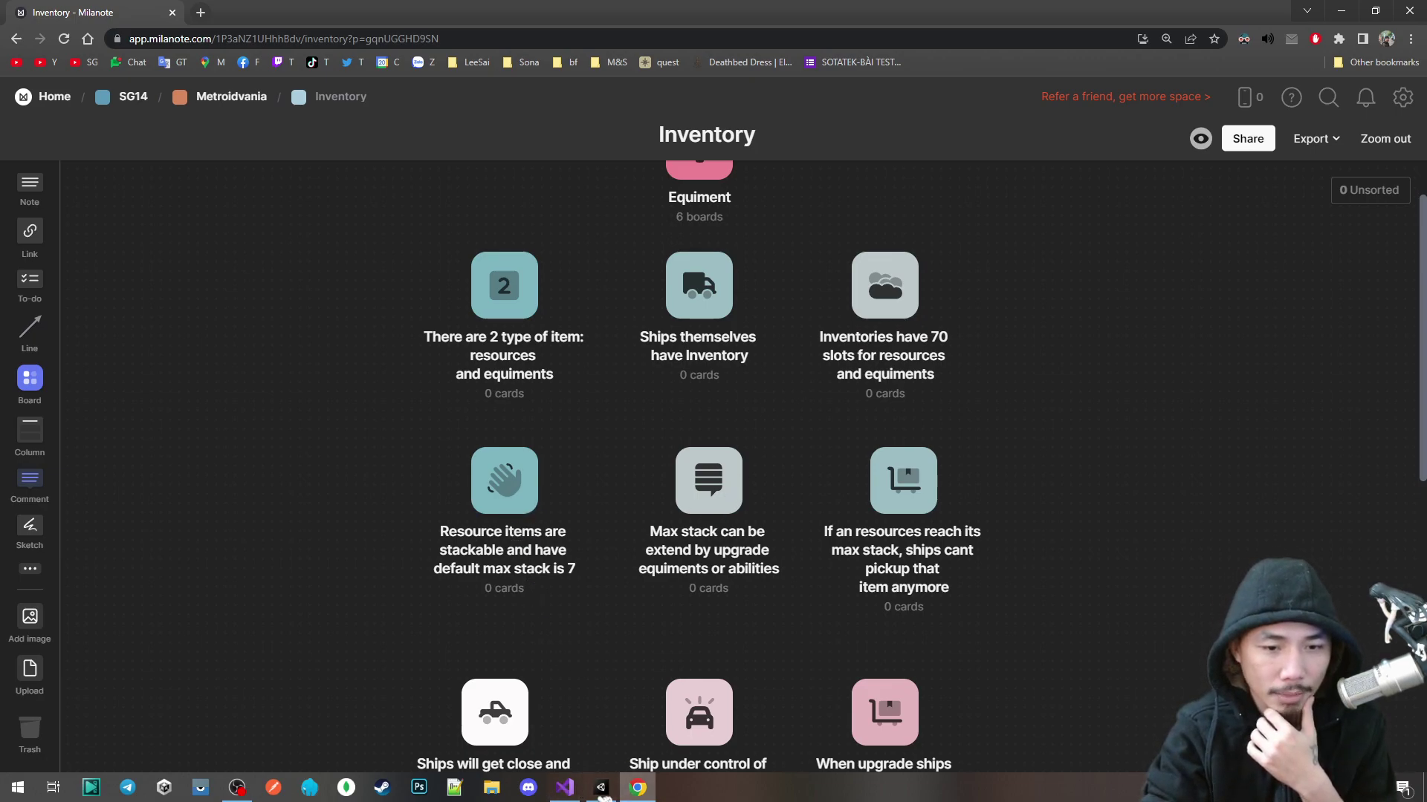
left_click(565, 788)
left_click_drag(815, 329, 428, 332)
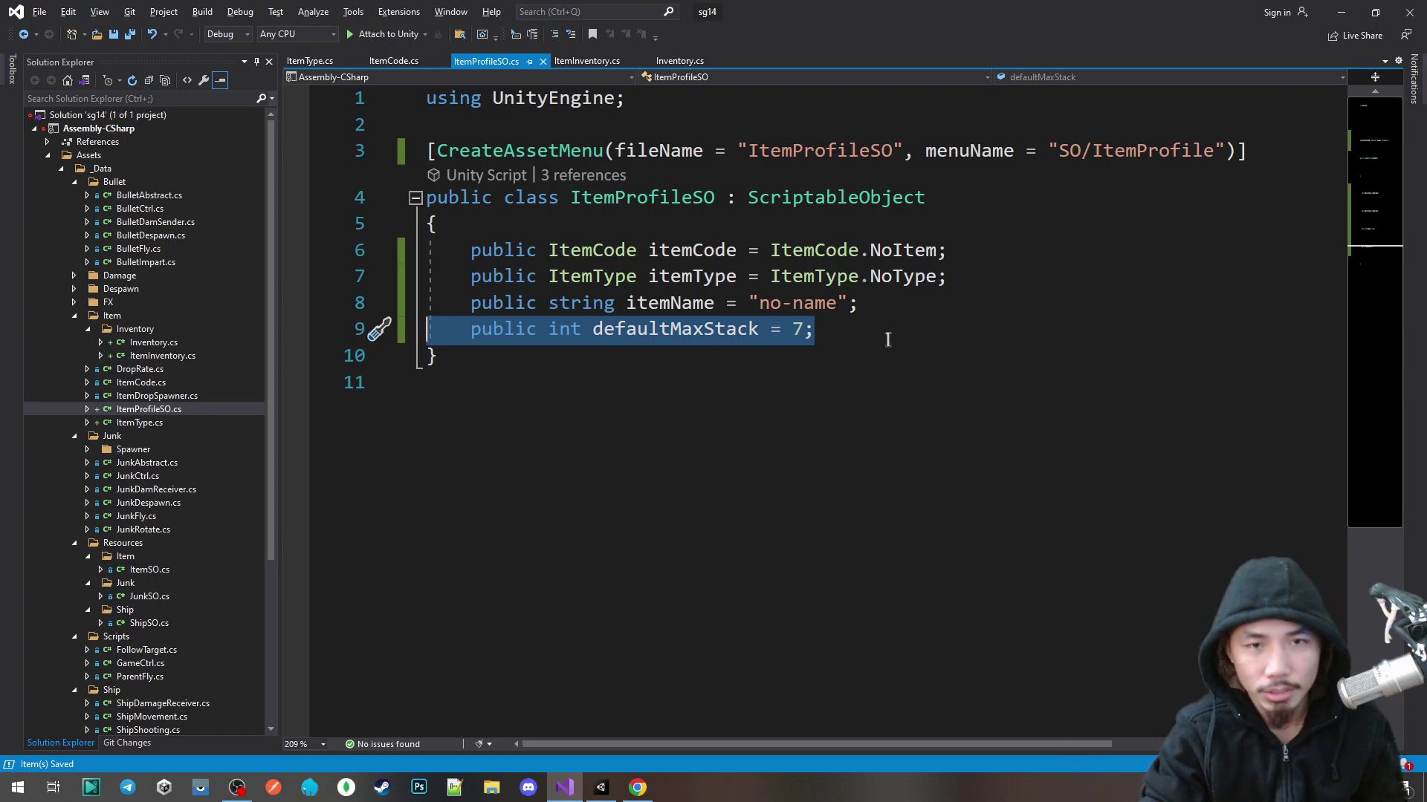
Step: Highlight ItemProfileSO references and ItemInventory's itemCount field, then view Inventory.cs
left_click(667, 195)
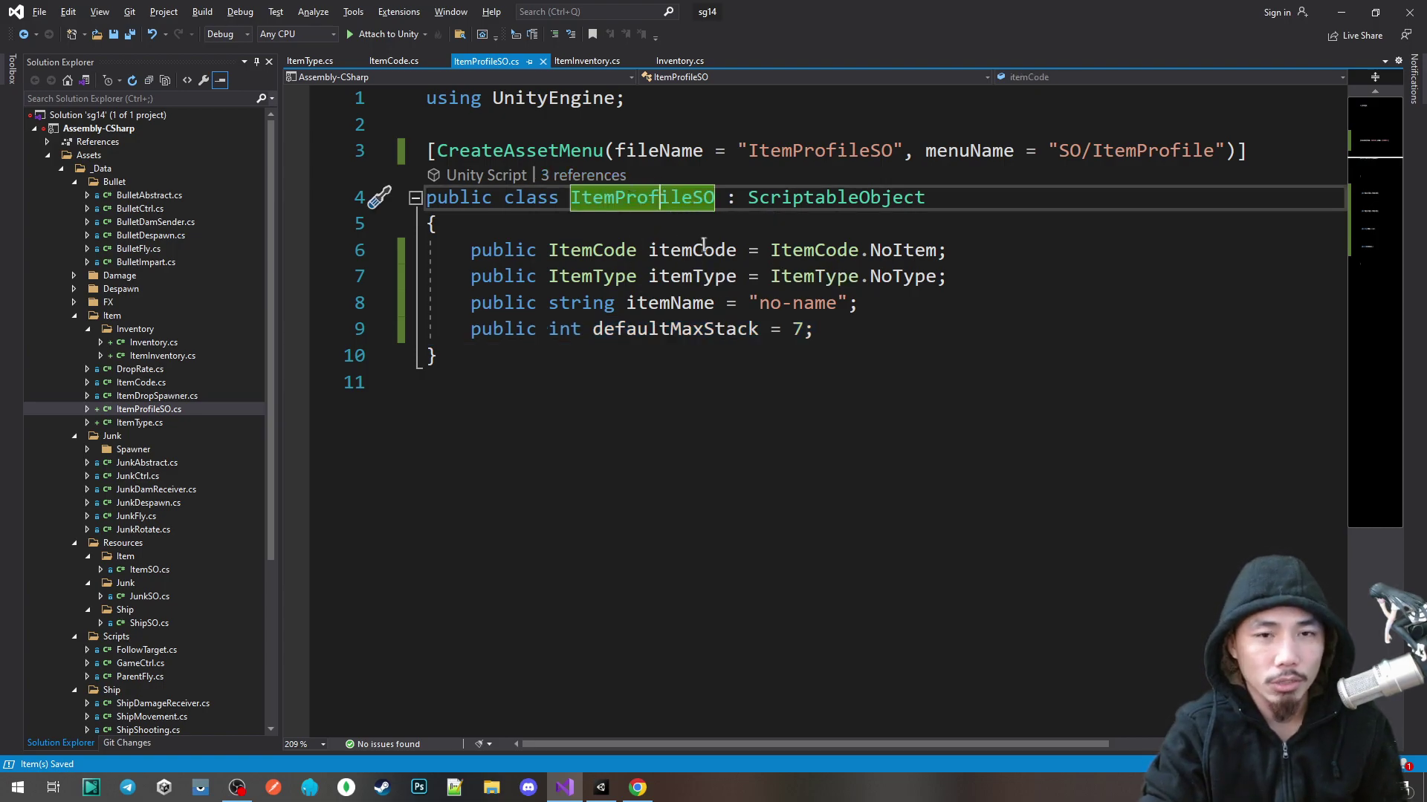
left_click(588, 60)
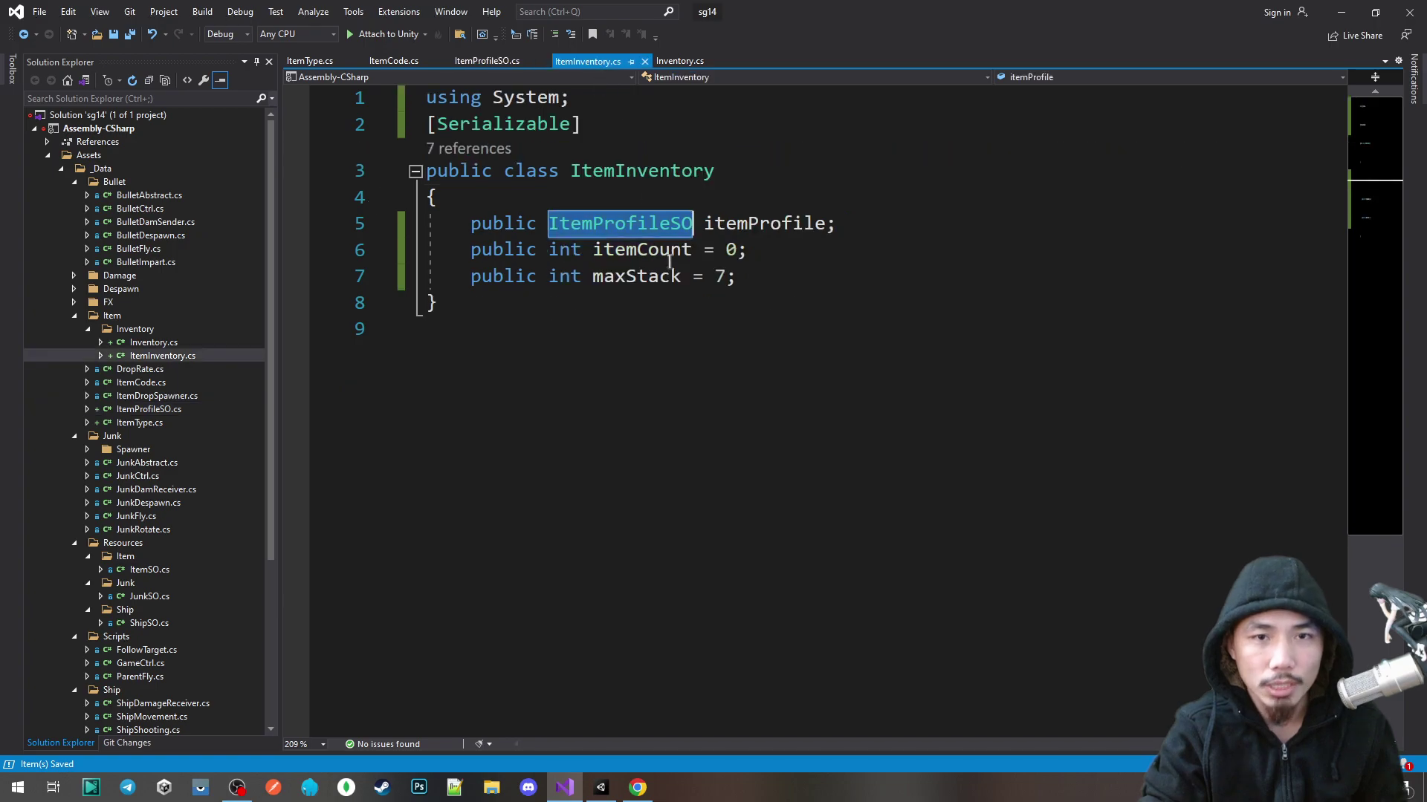
left_click(673, 249)
left_click(680, 61)
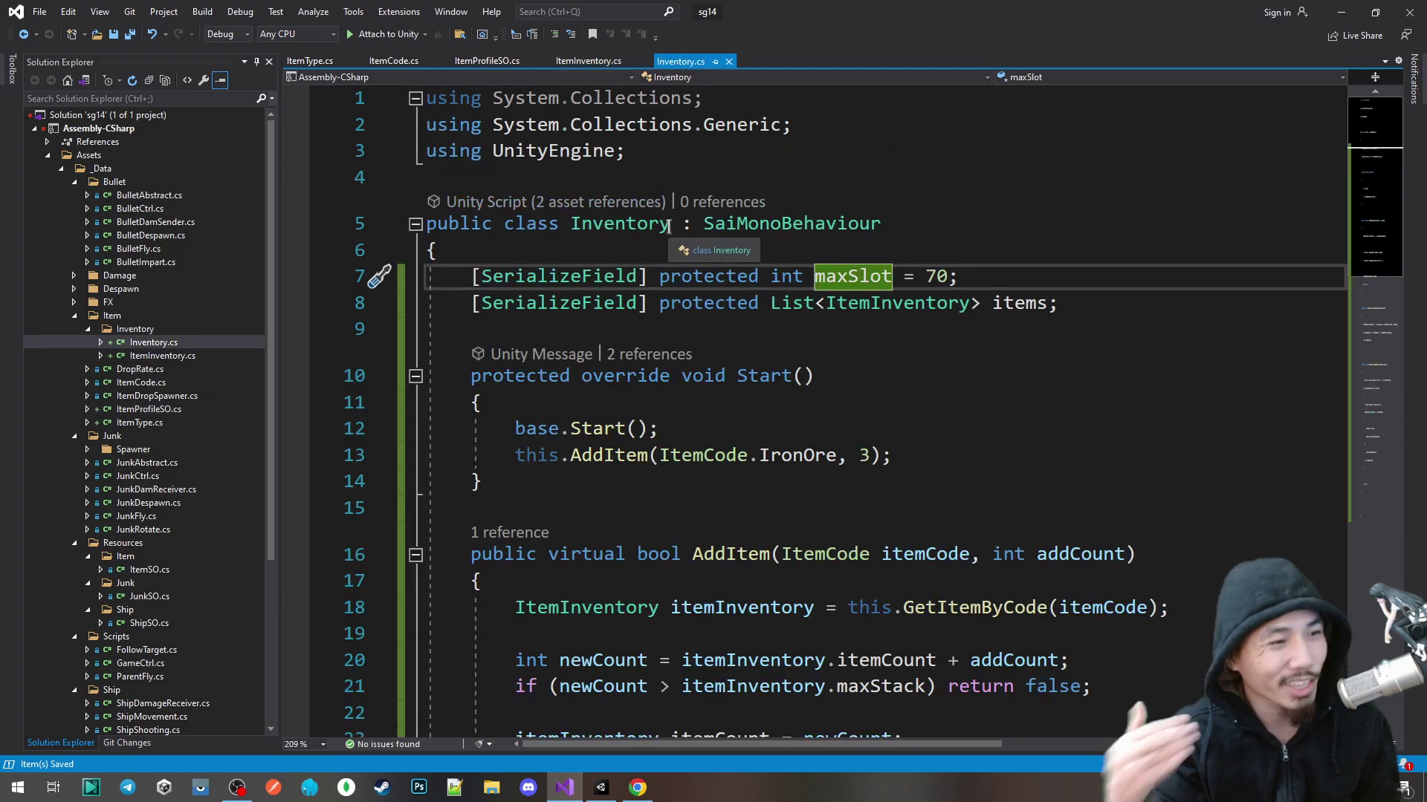
Step: Read the Milanote Inventory notes and return to the Inventory script
key("alt+Tab")
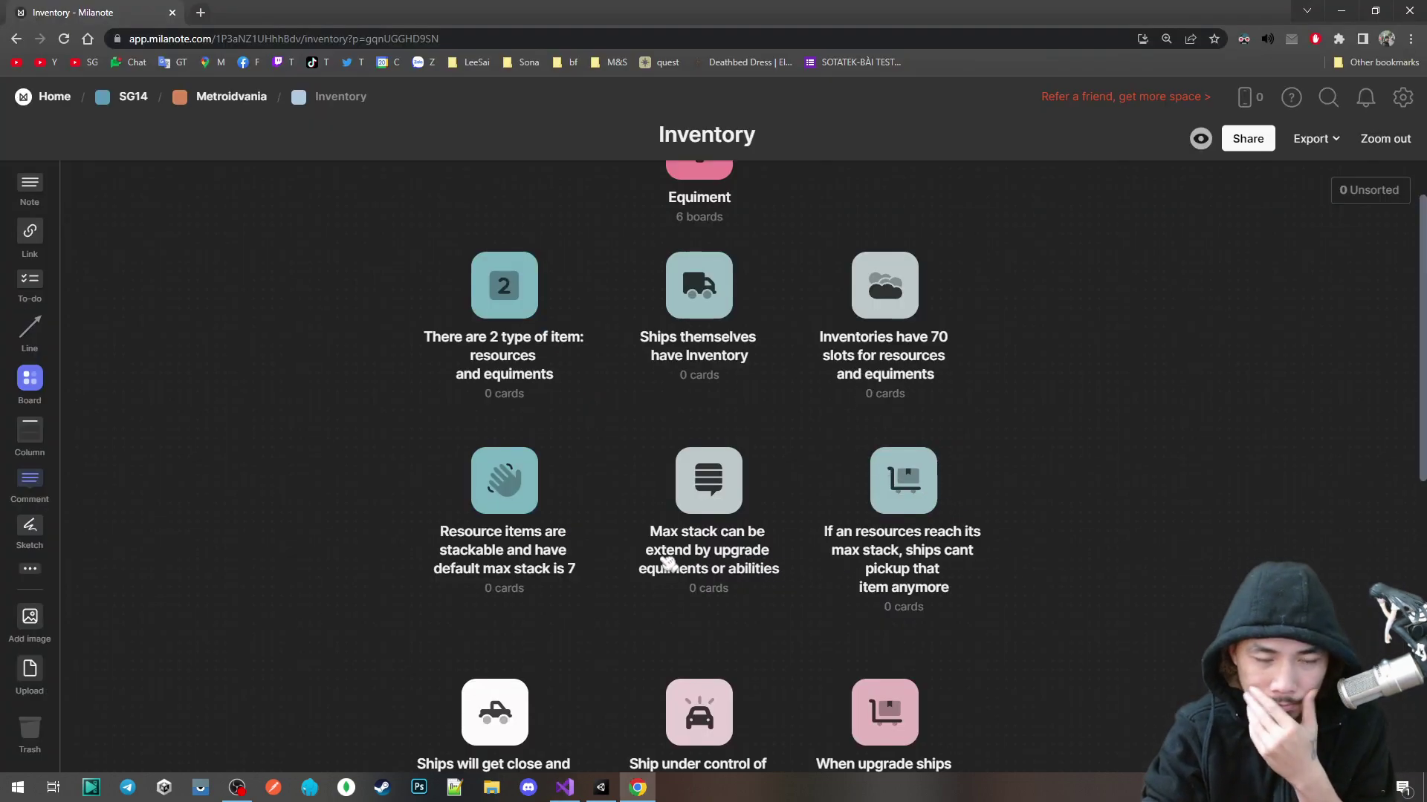
scroll(668, 564, "down", 2)
scroll(667, 563, "up", 1)
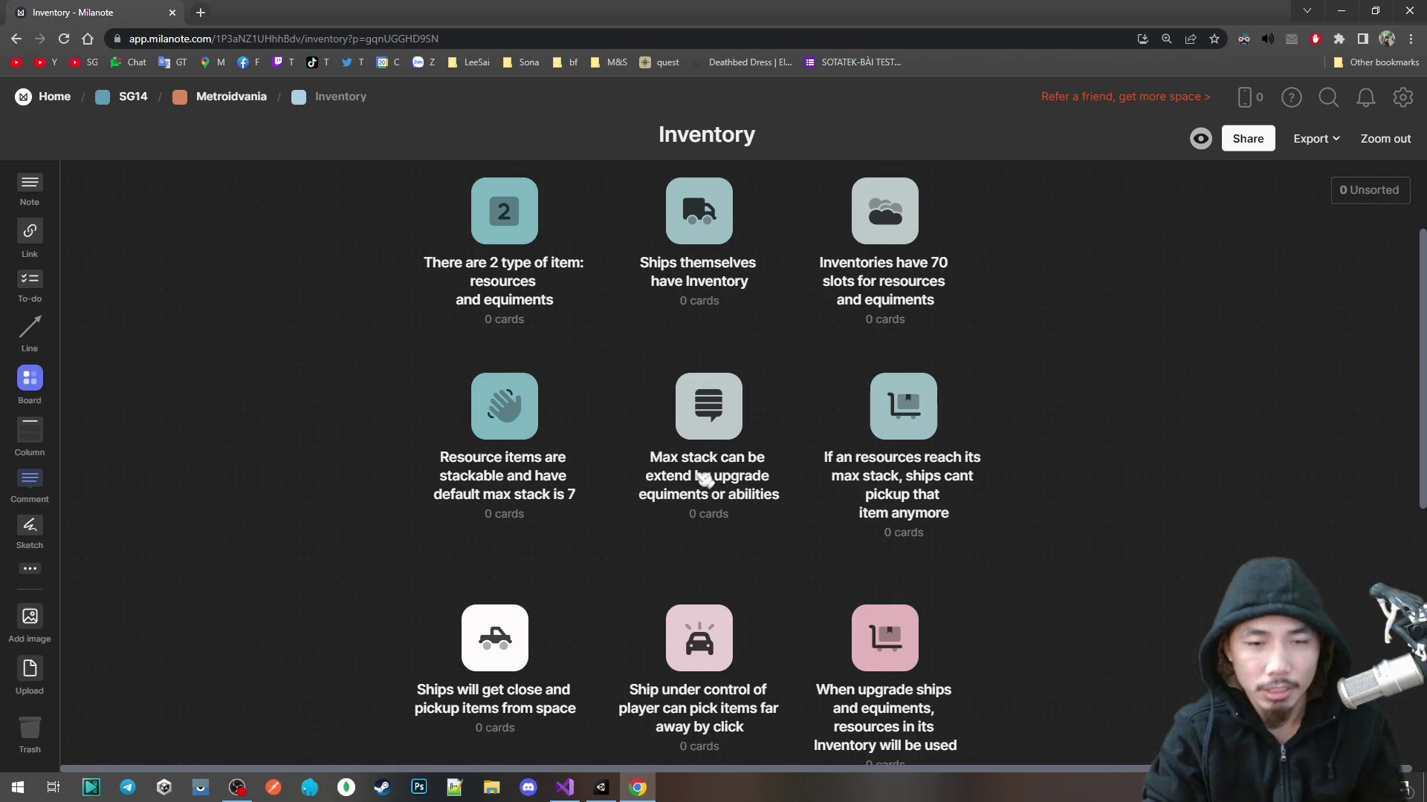
key("alt+Tab")
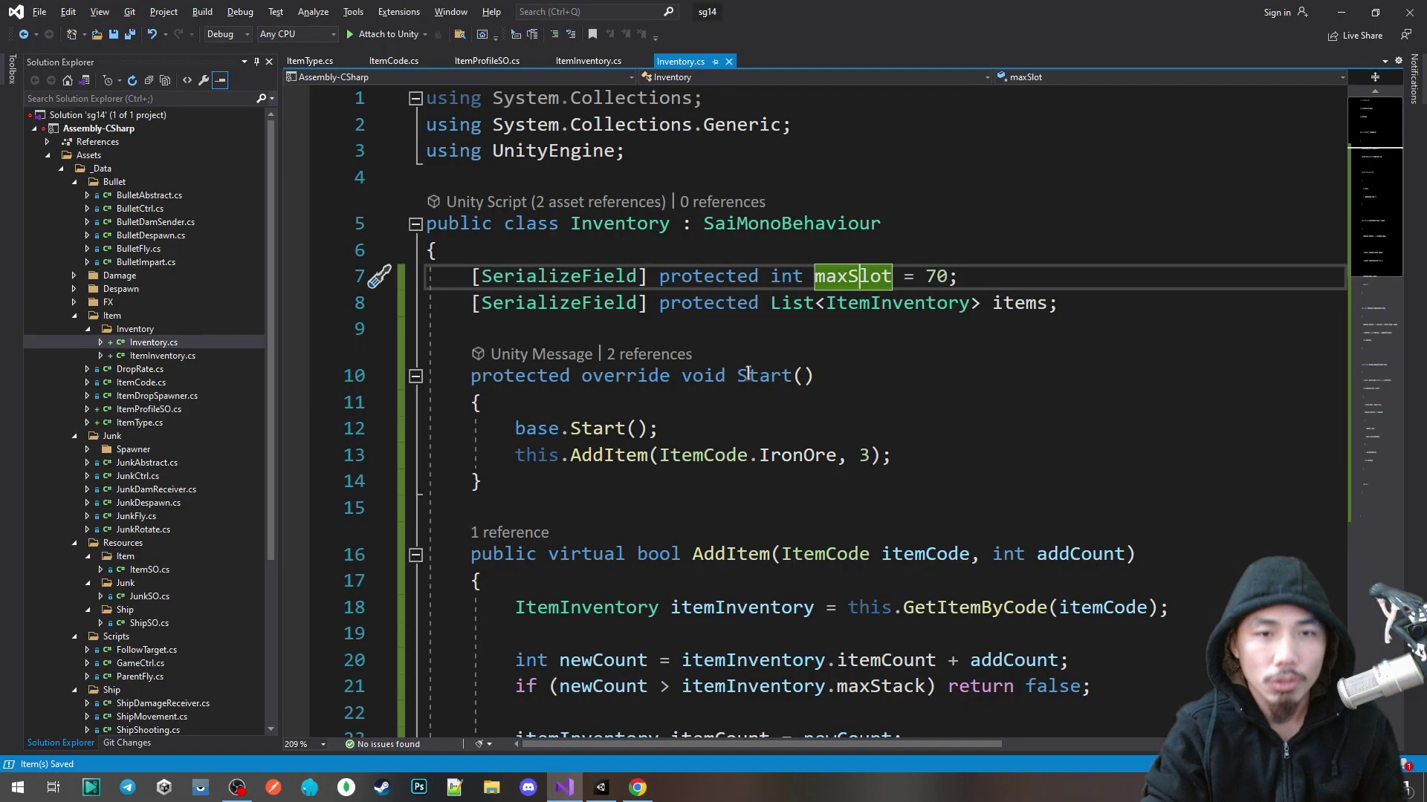
key("Down")
key("Down")
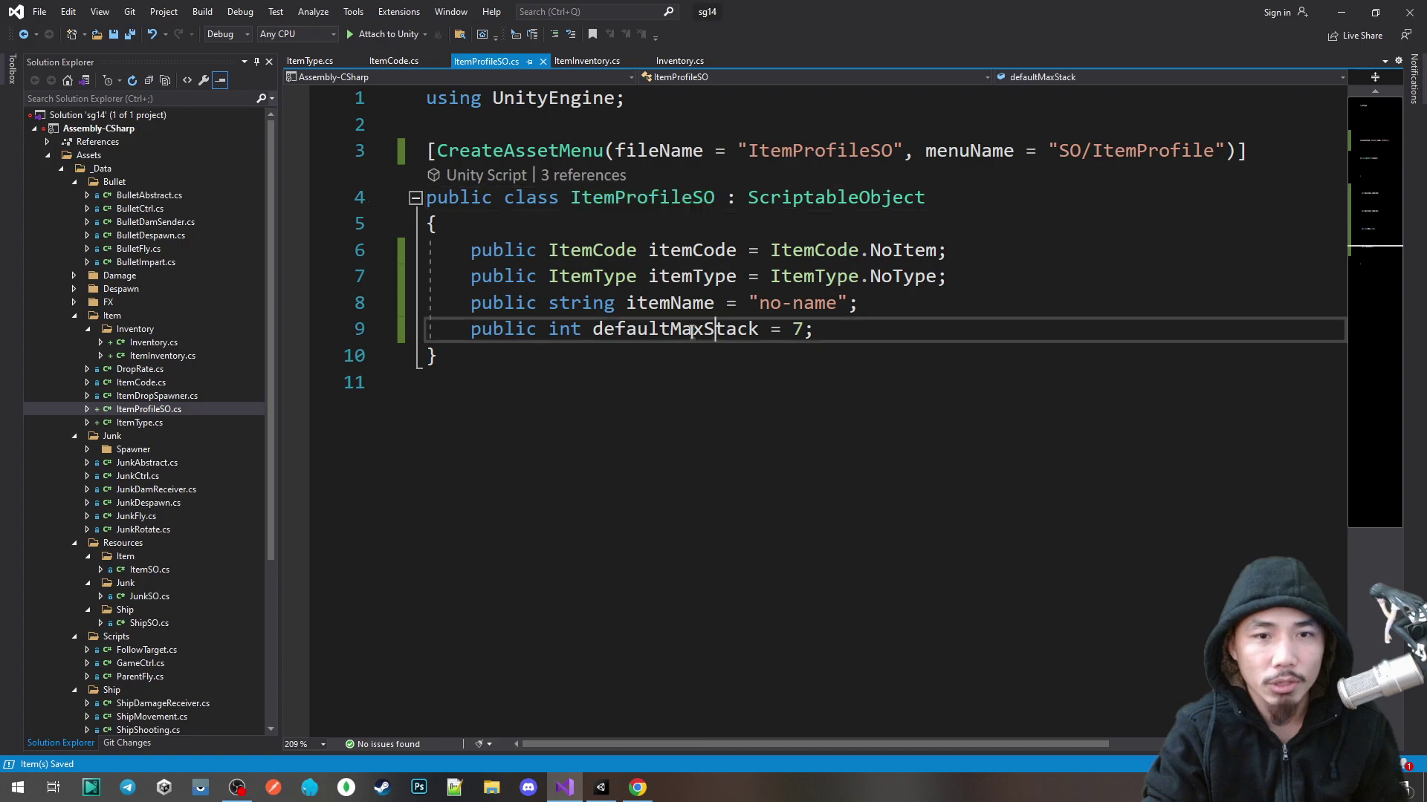
Step: Compare defaultMaxStack with ItemInventory's maxStack usages, then switch to the Milanote board
left_click_drag(758, 328, 592, 329)
left_click(587, 61)
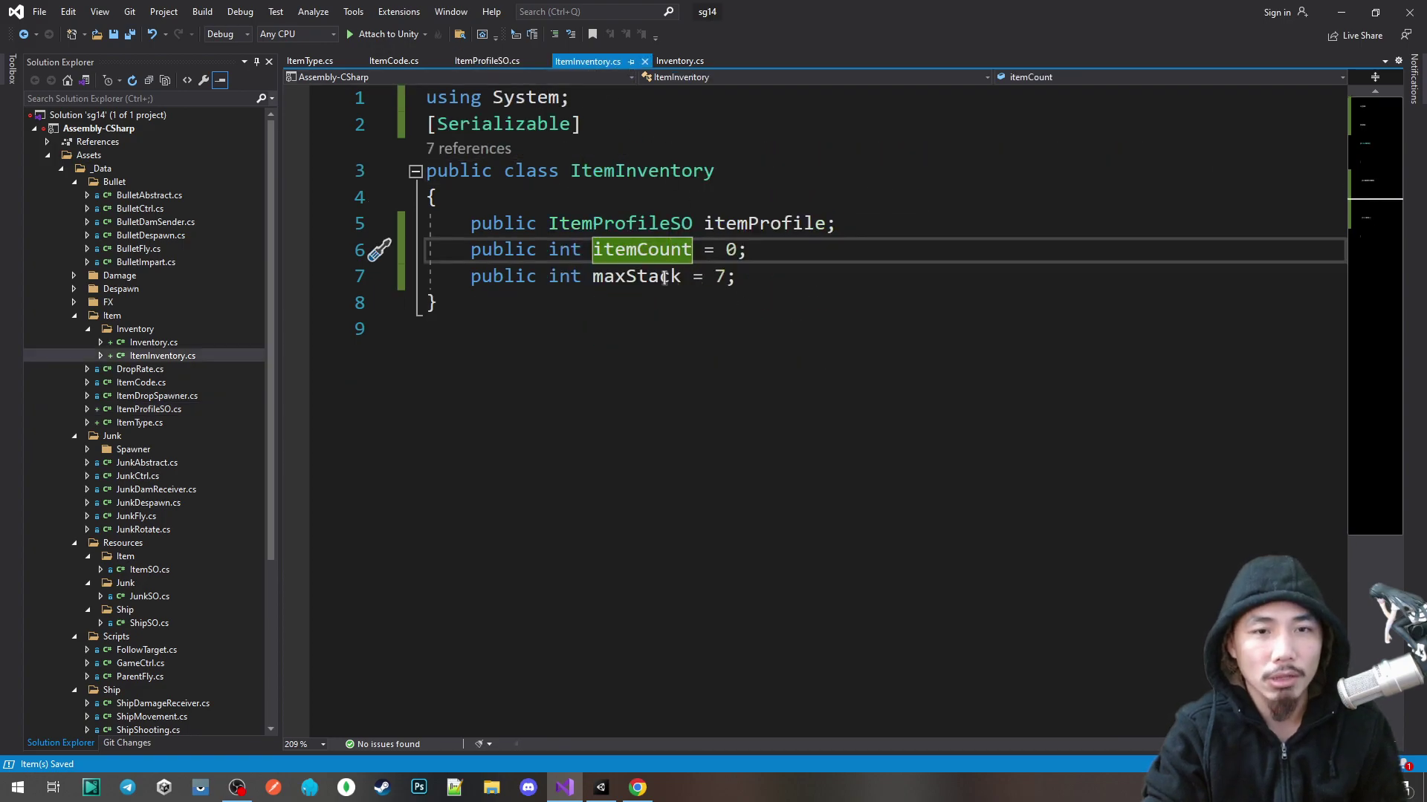
left_click(650, 277)
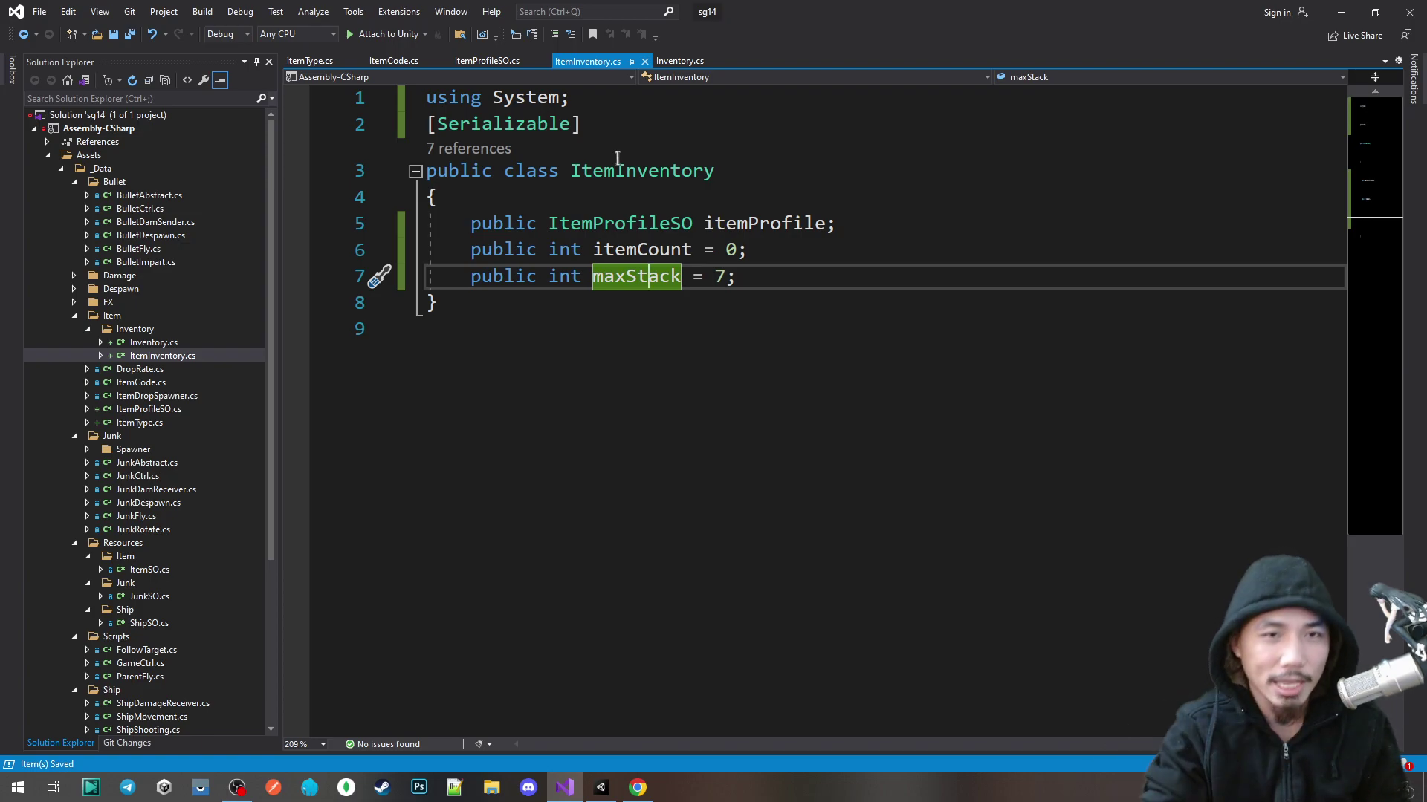
left_click(486, 61)
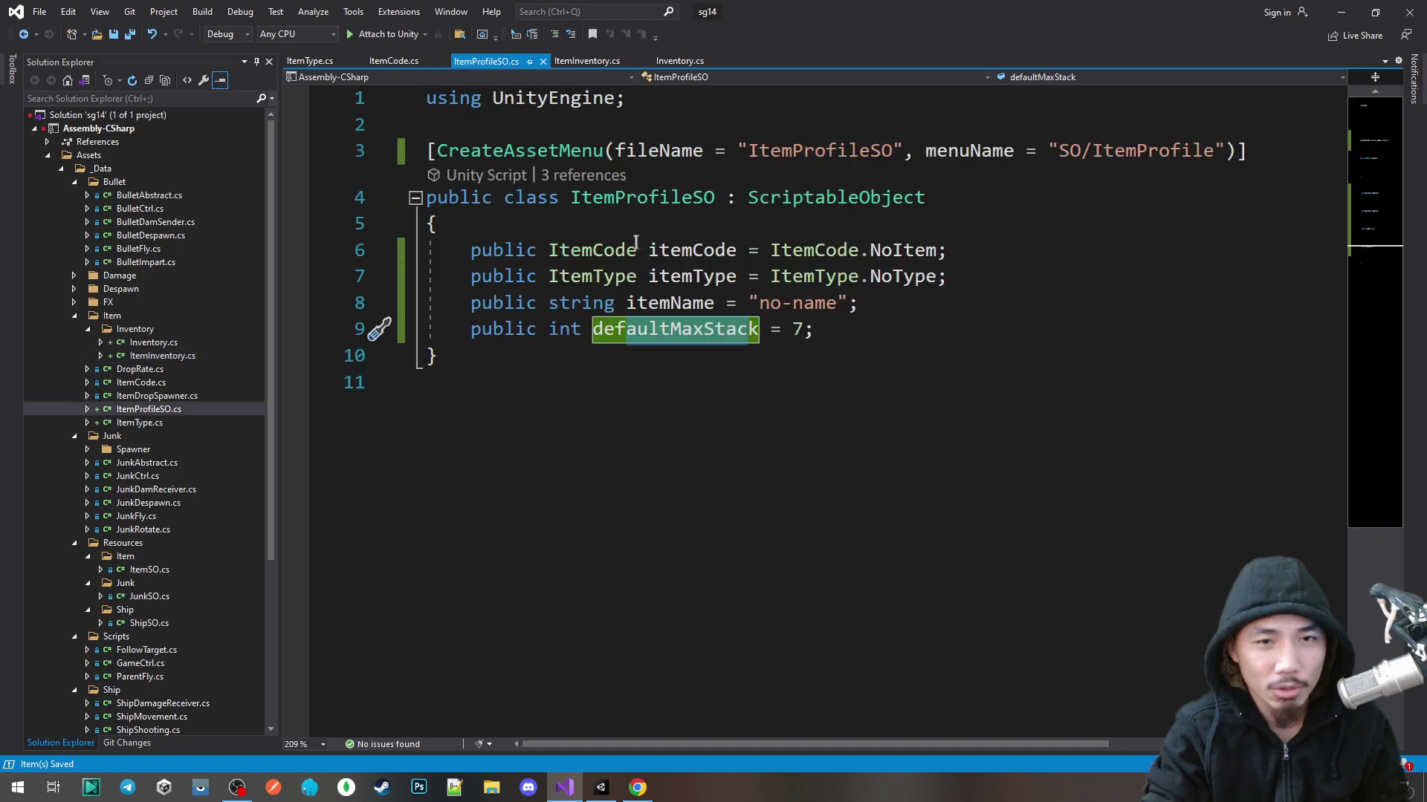
key("alt+Tab")
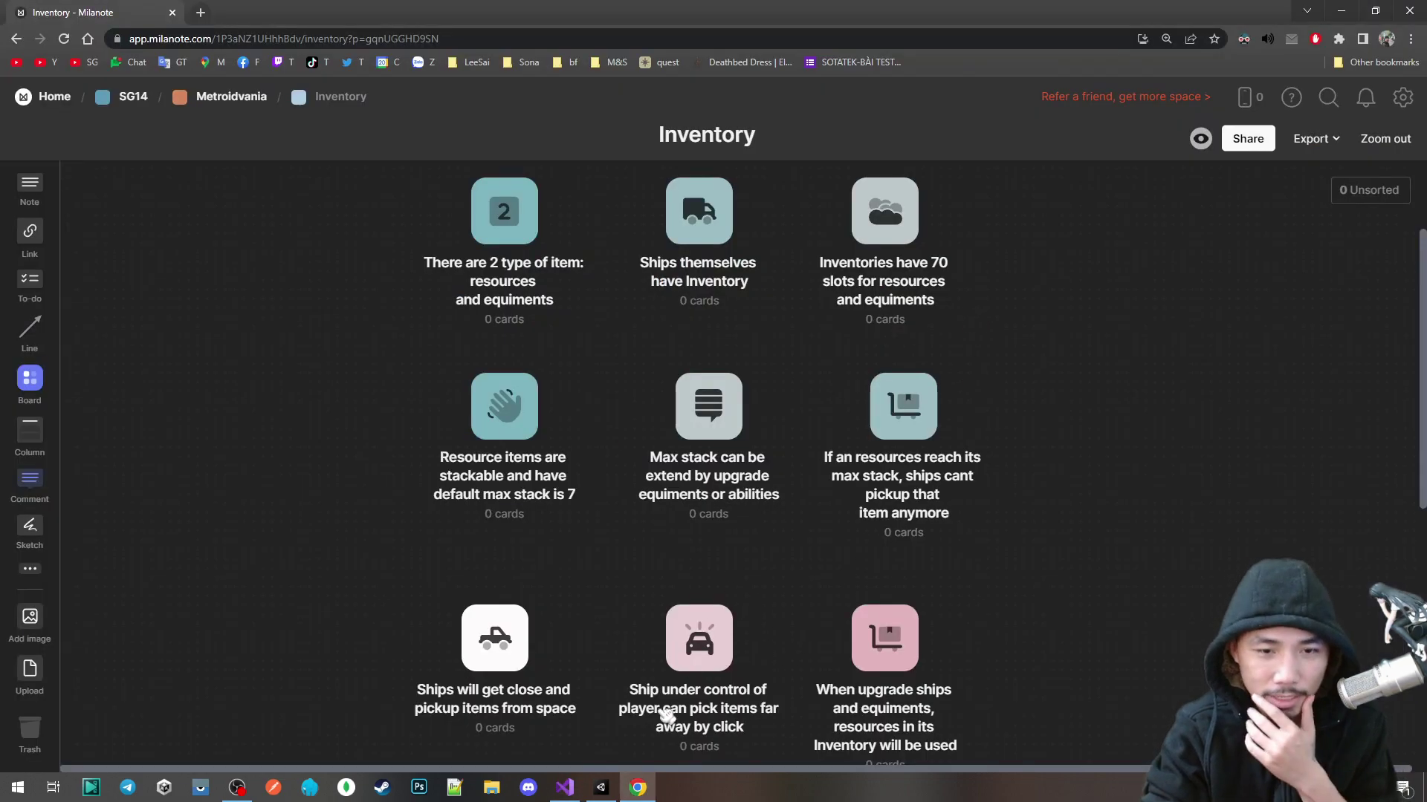
Step: In Unity, view the Ship and Ship_1 Inventory components and their two IronOre entries
key("alt+Tab")
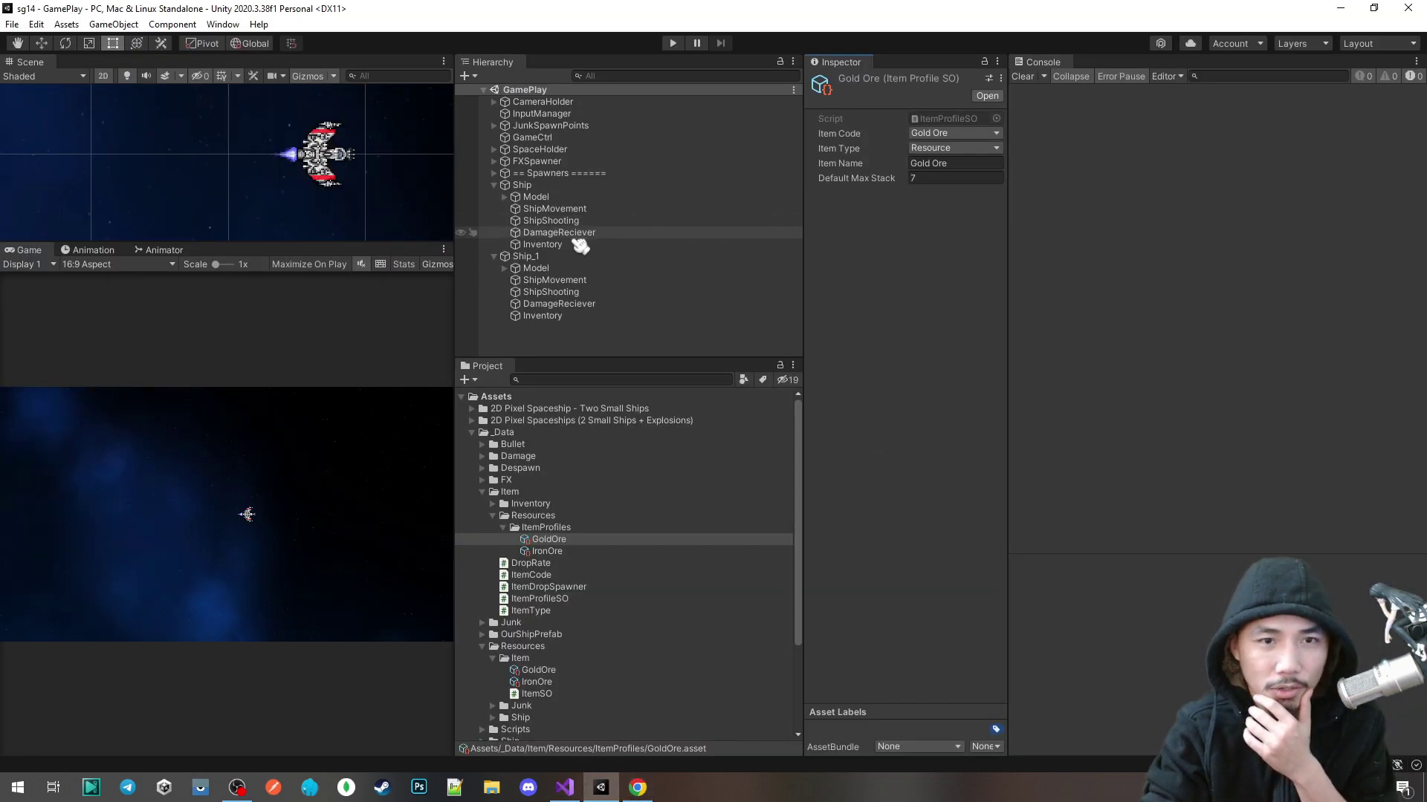
left_click(576, 244)
left_click(580, 316)
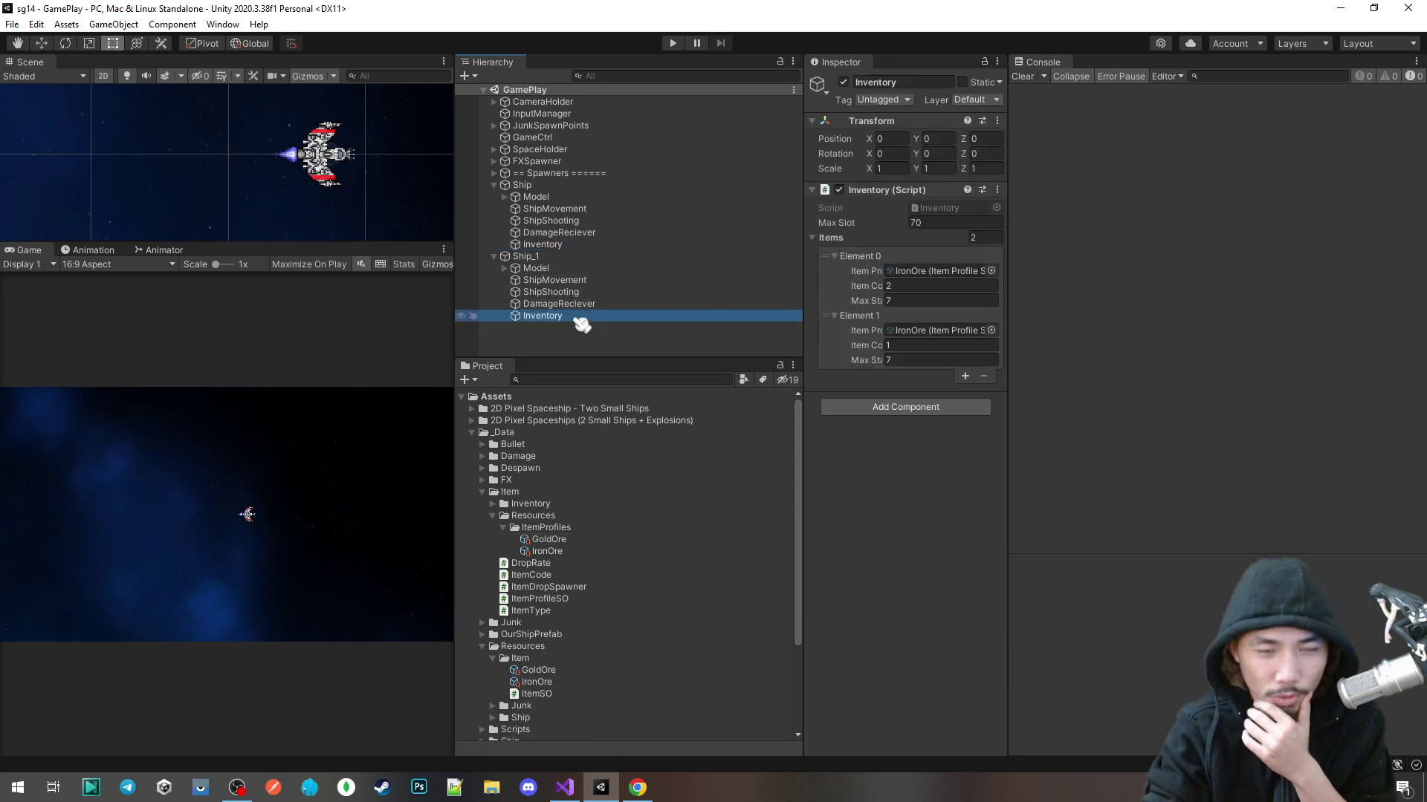
left_click(637, 788)
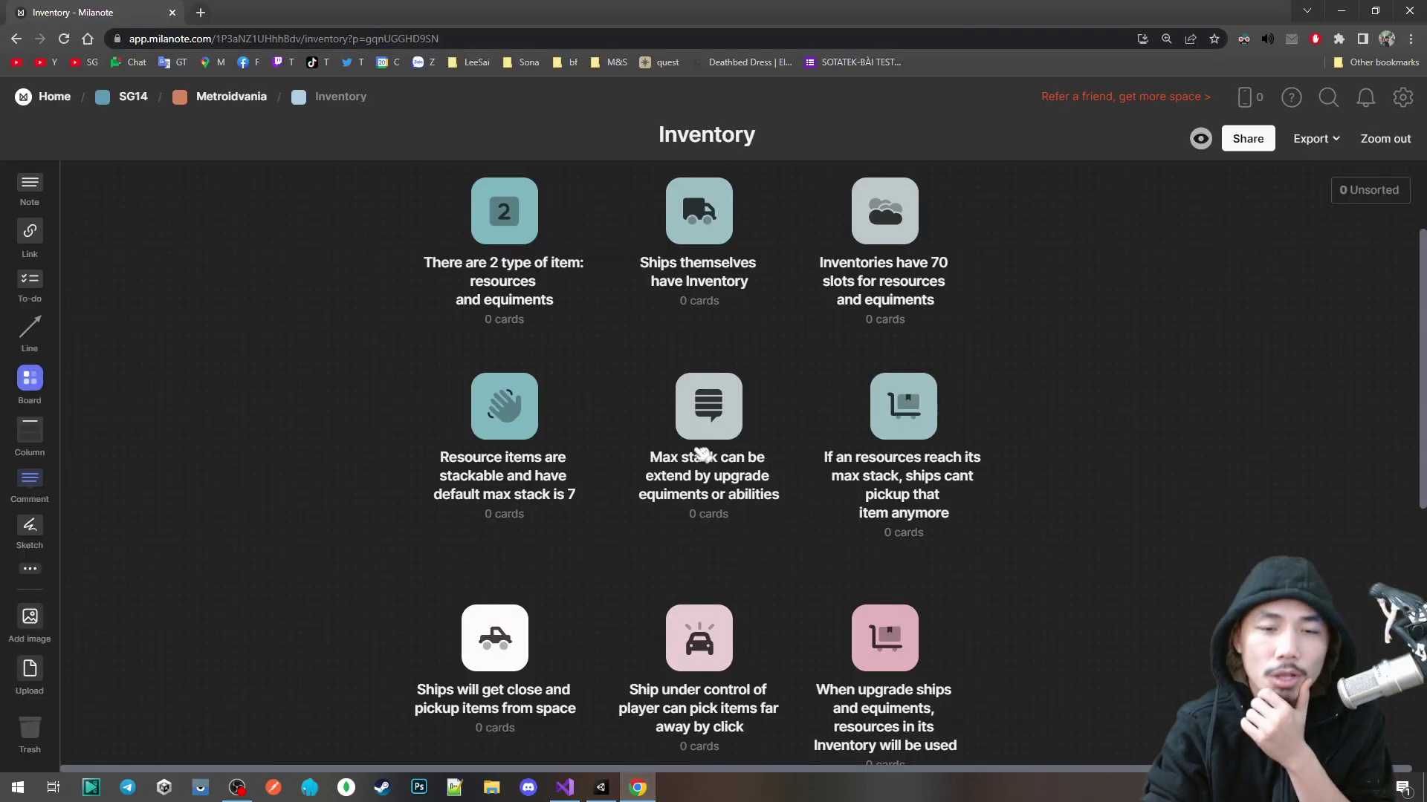
Step: Compare ItemProfileSO.cs with ItemInventory.cs, selecting the itemName and defaultMaxStack lines 8–9
left_click(564, 788)
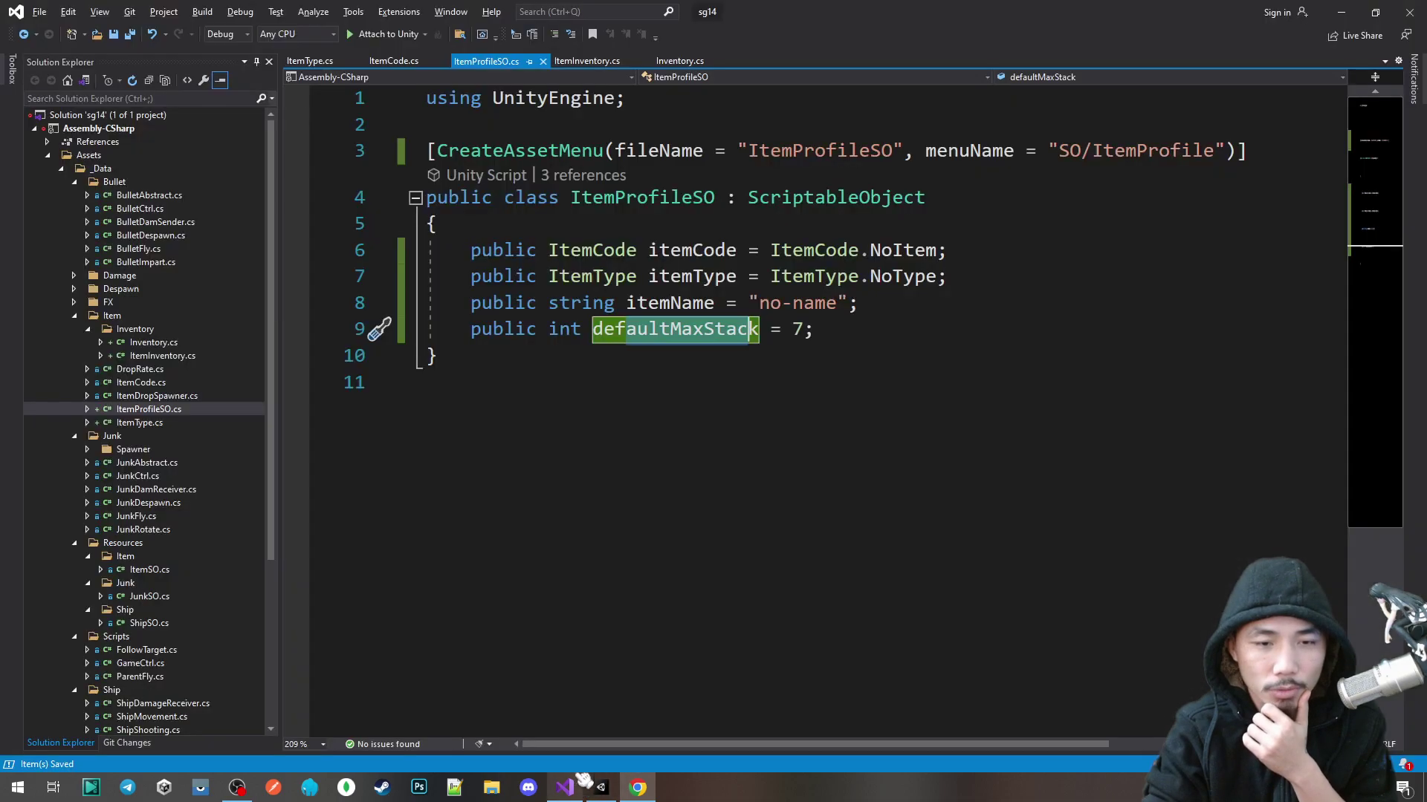
left_click(675, 357)
left_click(587, 61)
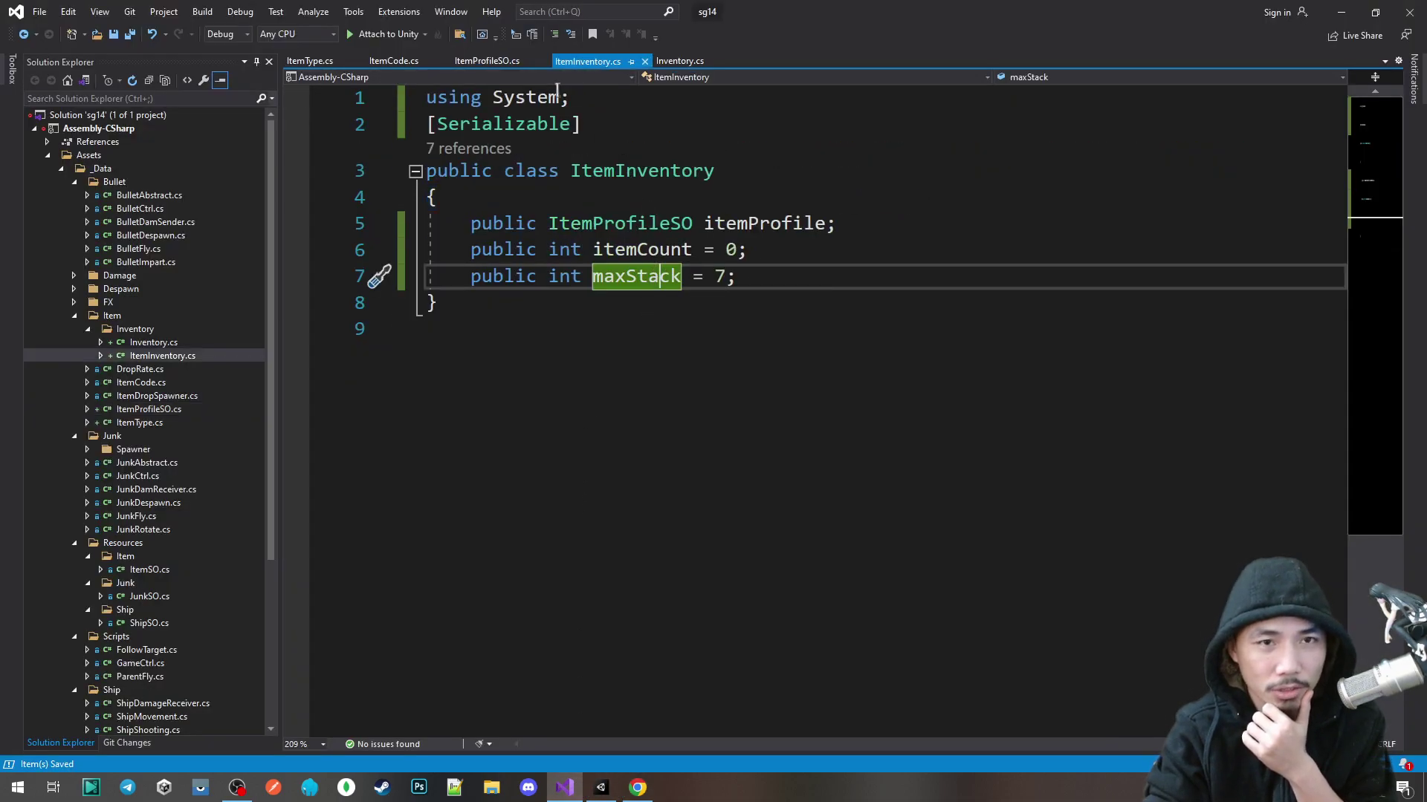
left_click(504, 64)
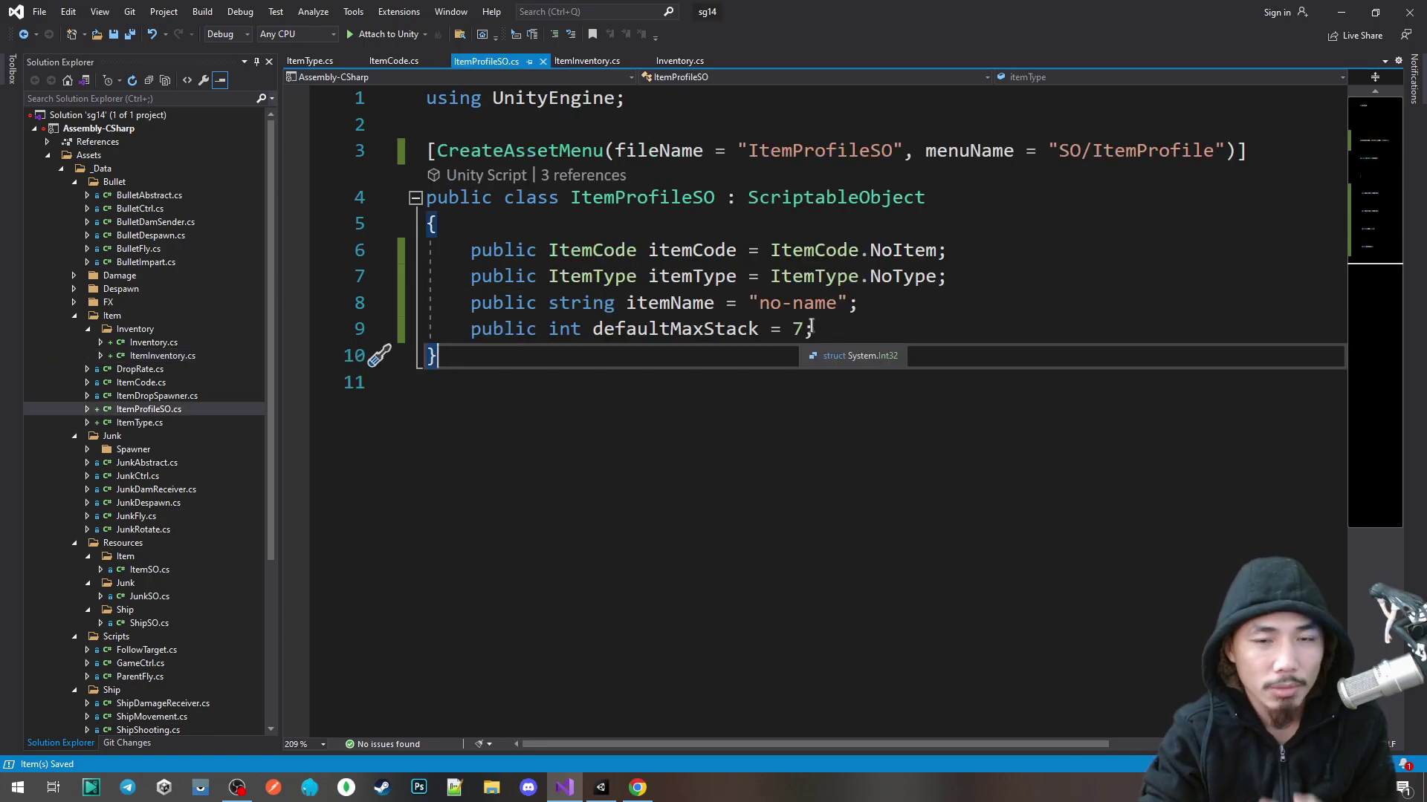
left_click_drag(814, 329, 582, 305)
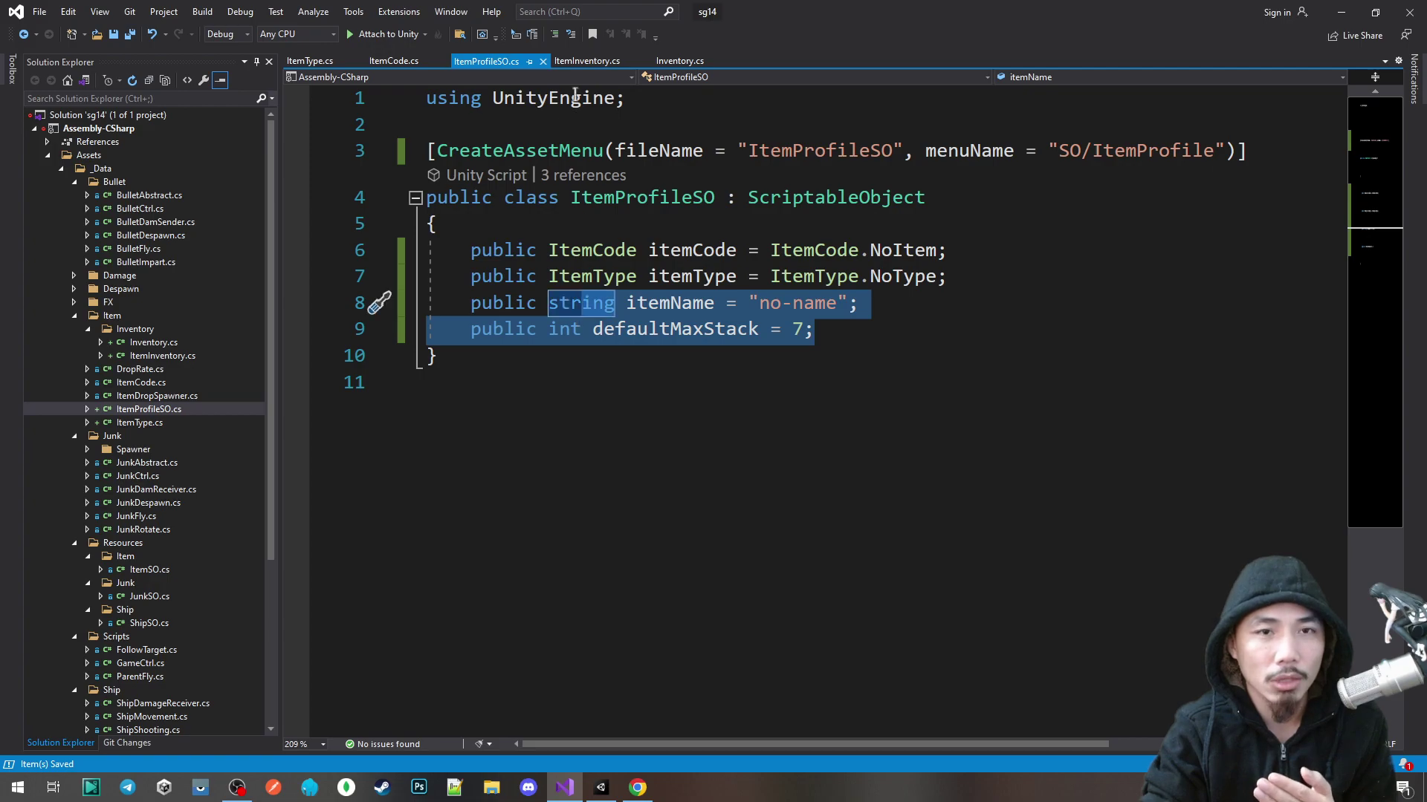
left_click(587, 61)
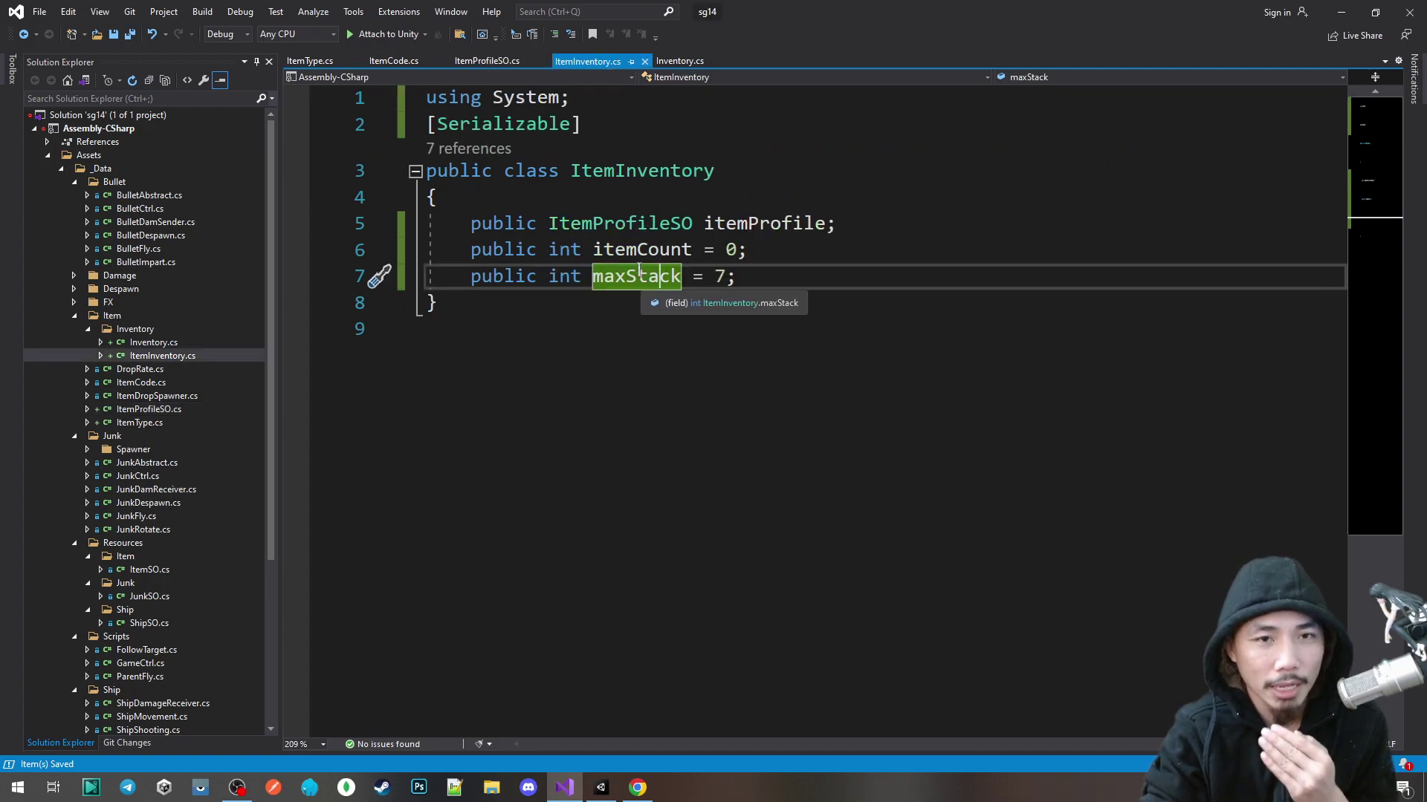
left_click(487, 61)
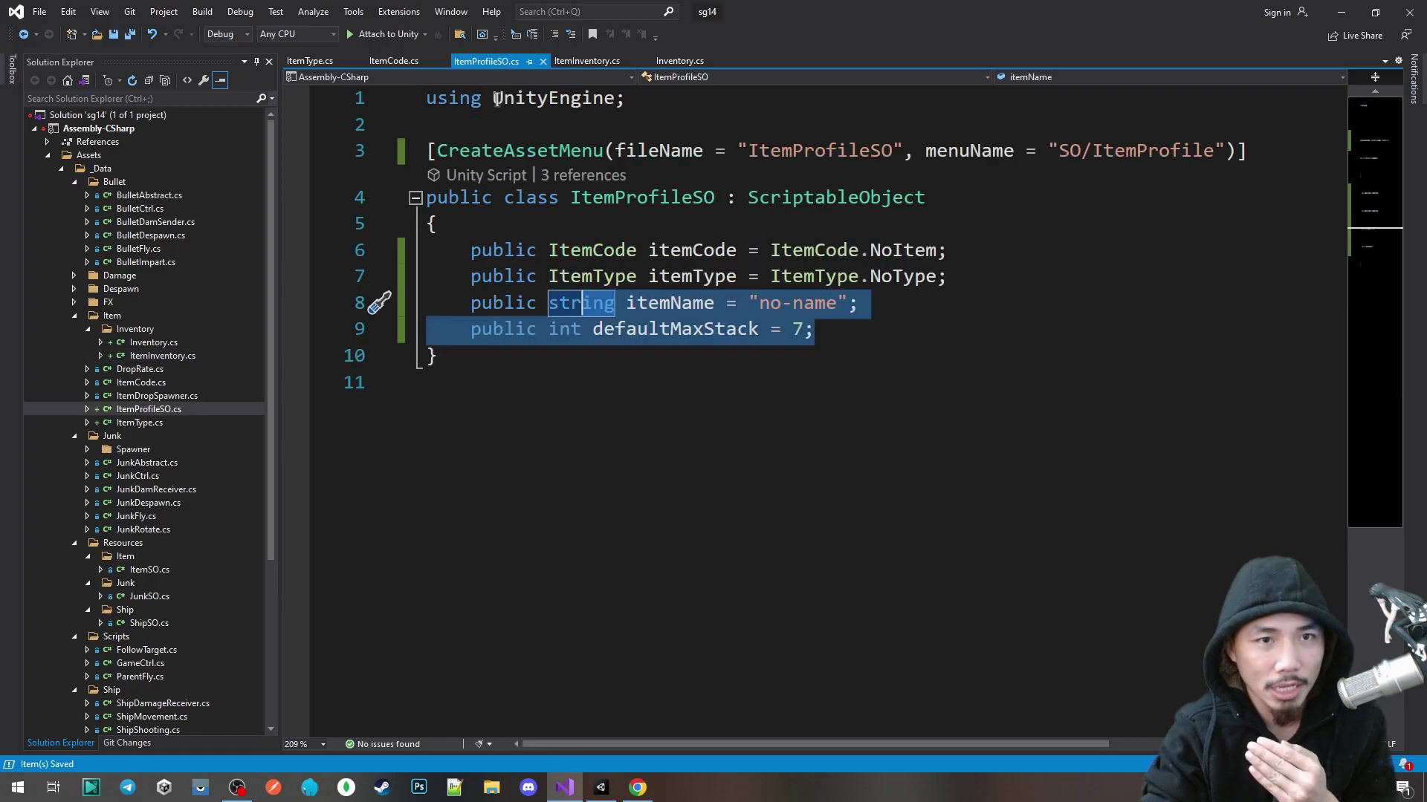
left_click(600, 788)
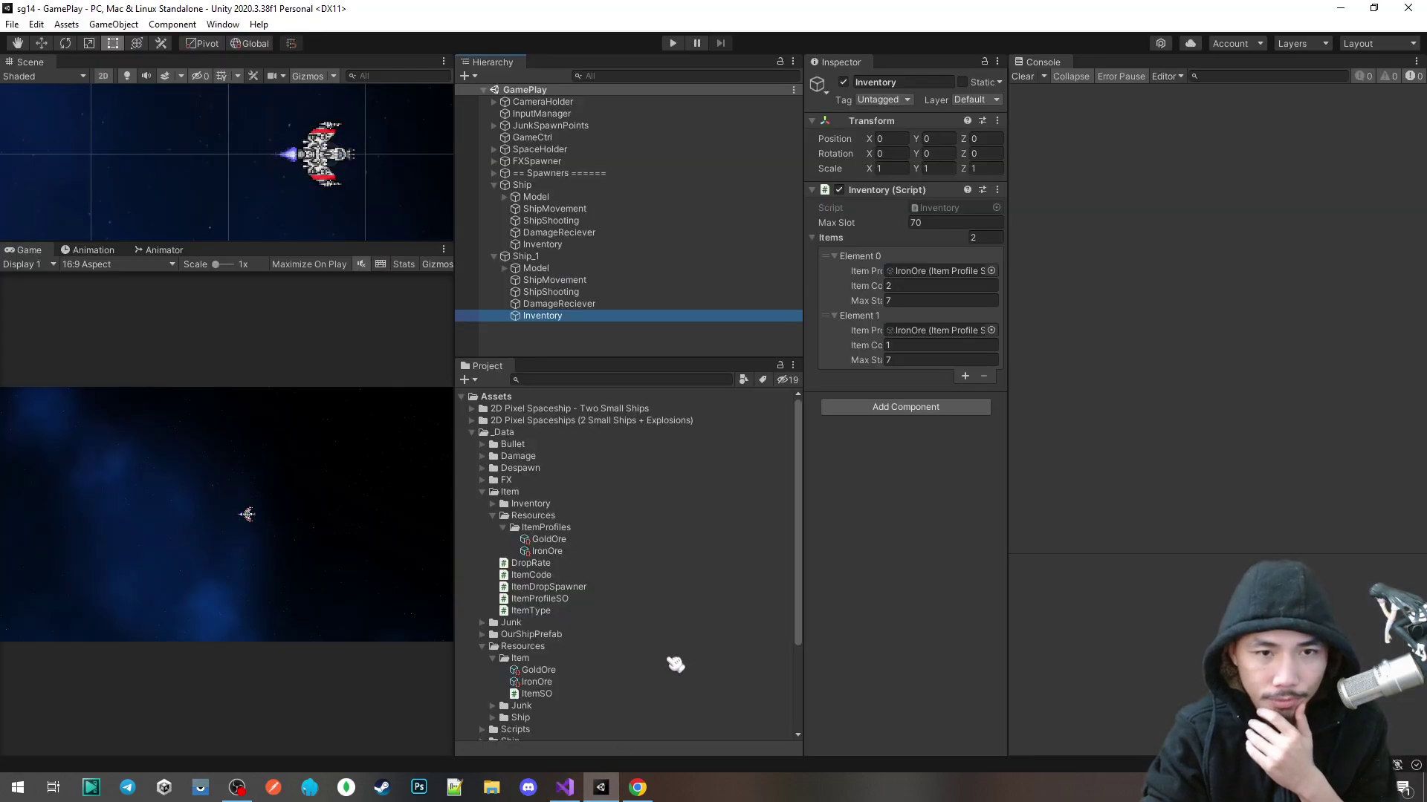
left_click(639, 788)
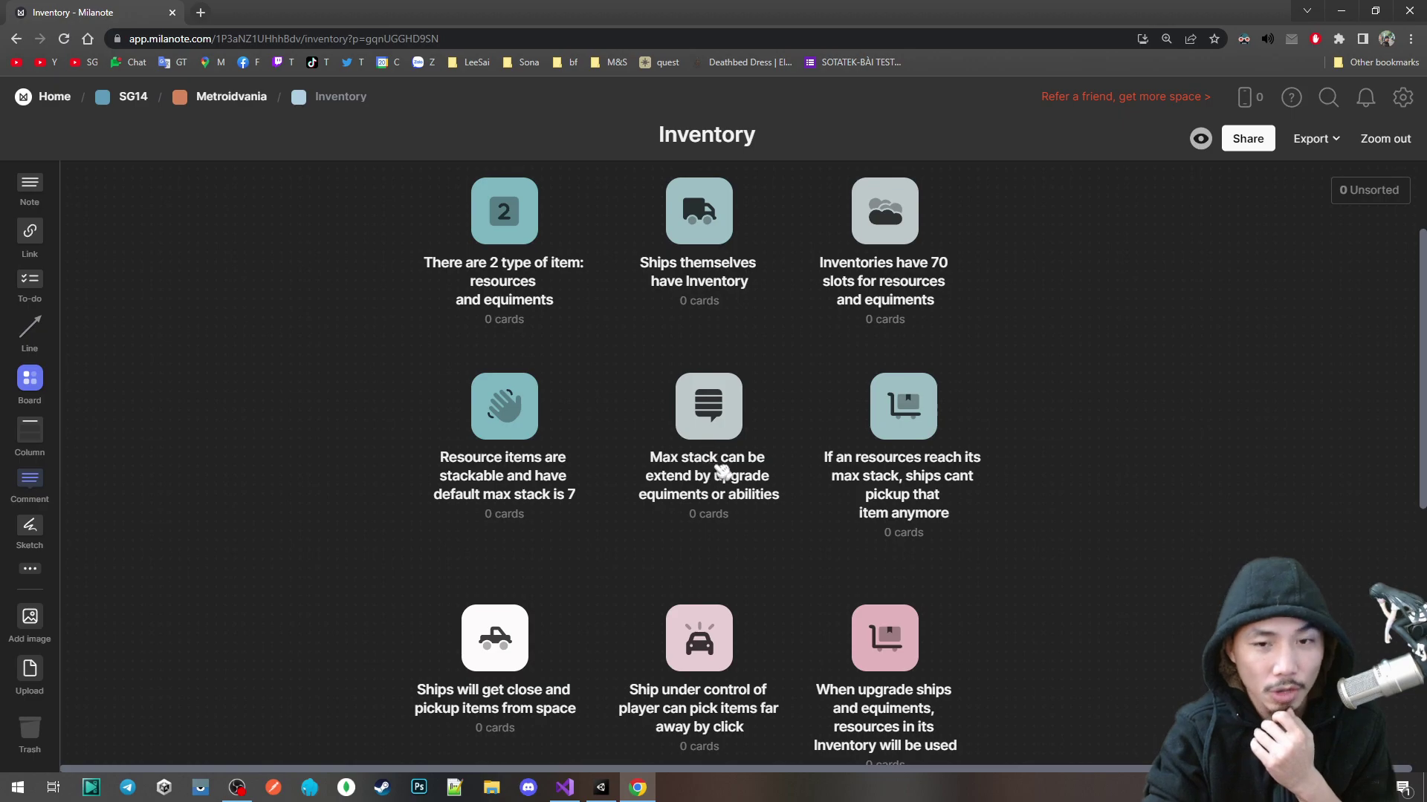
left_click_drag(903, 434, 937, 489)
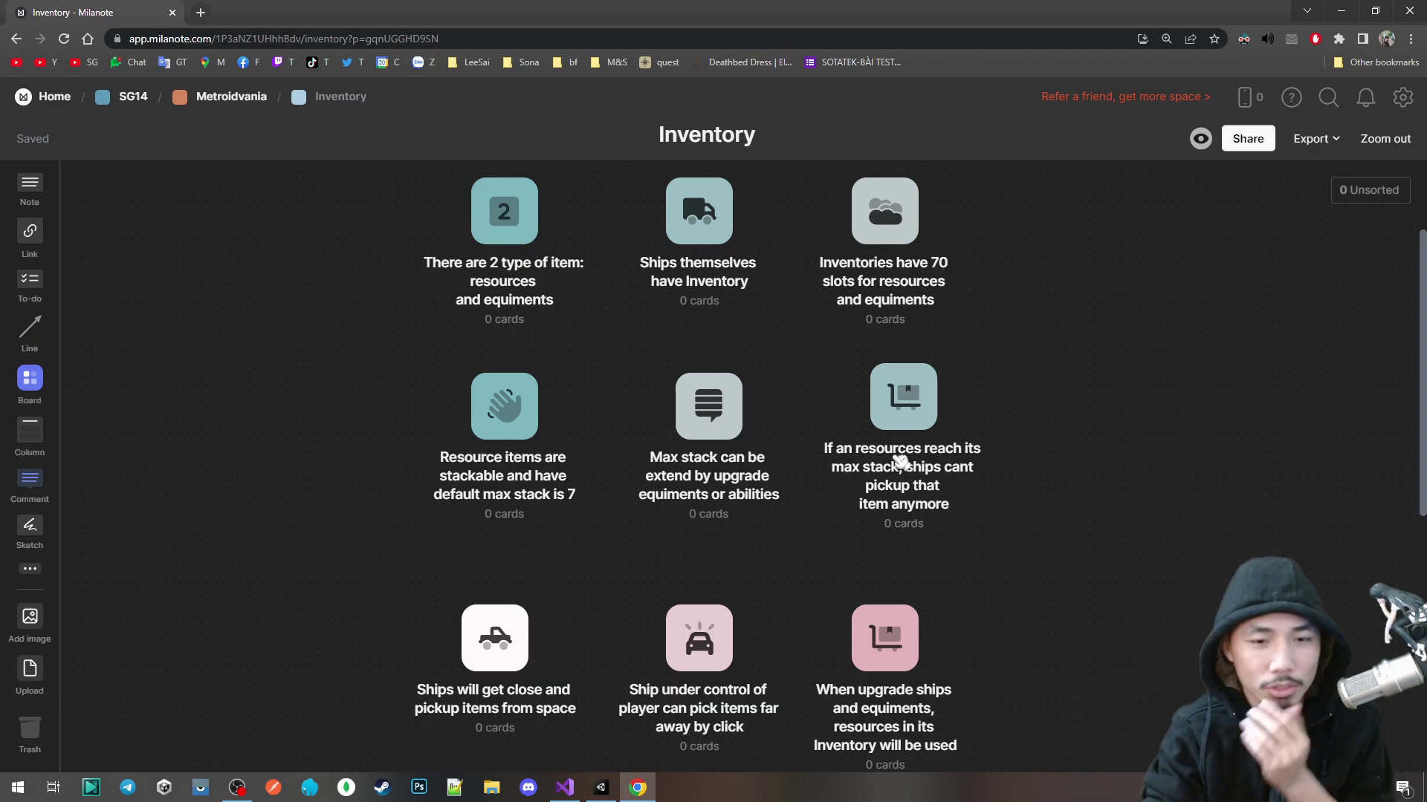
scroll(907, 520, "down", 2)
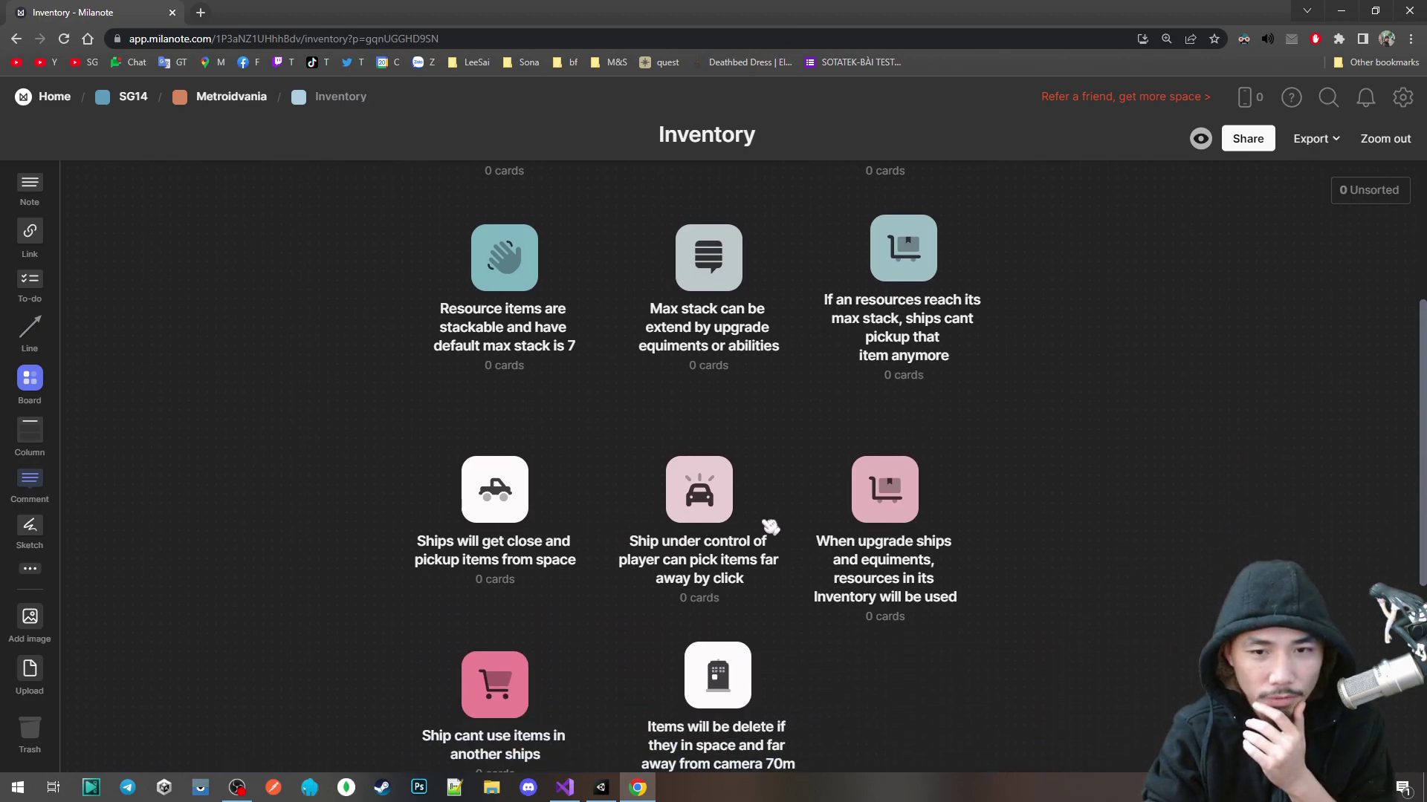
scroll(895, 549, "down", 2)
scroll(854, 577, "up", 3)
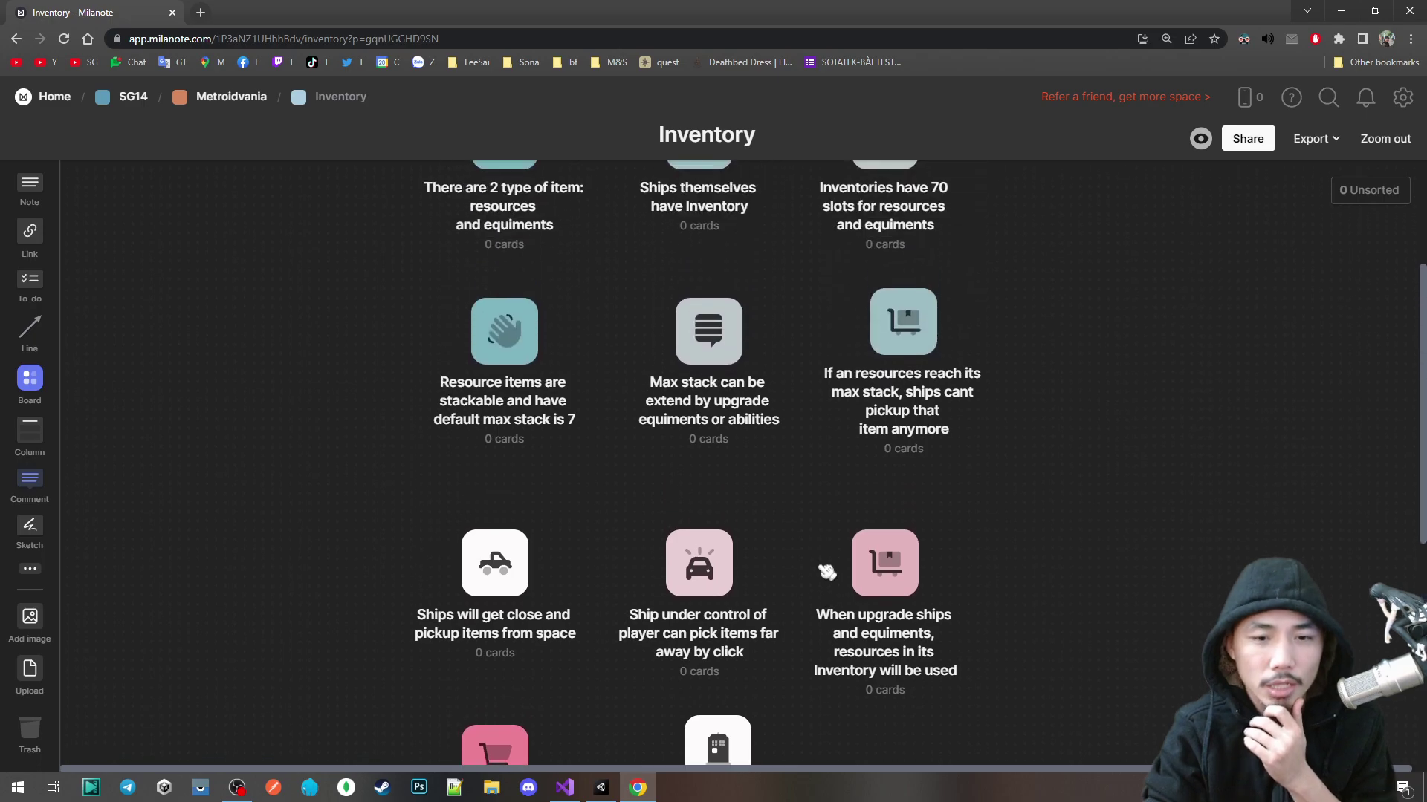
scroll(825, 571, "down", 1)
scroll(825, 570, "up", 2)
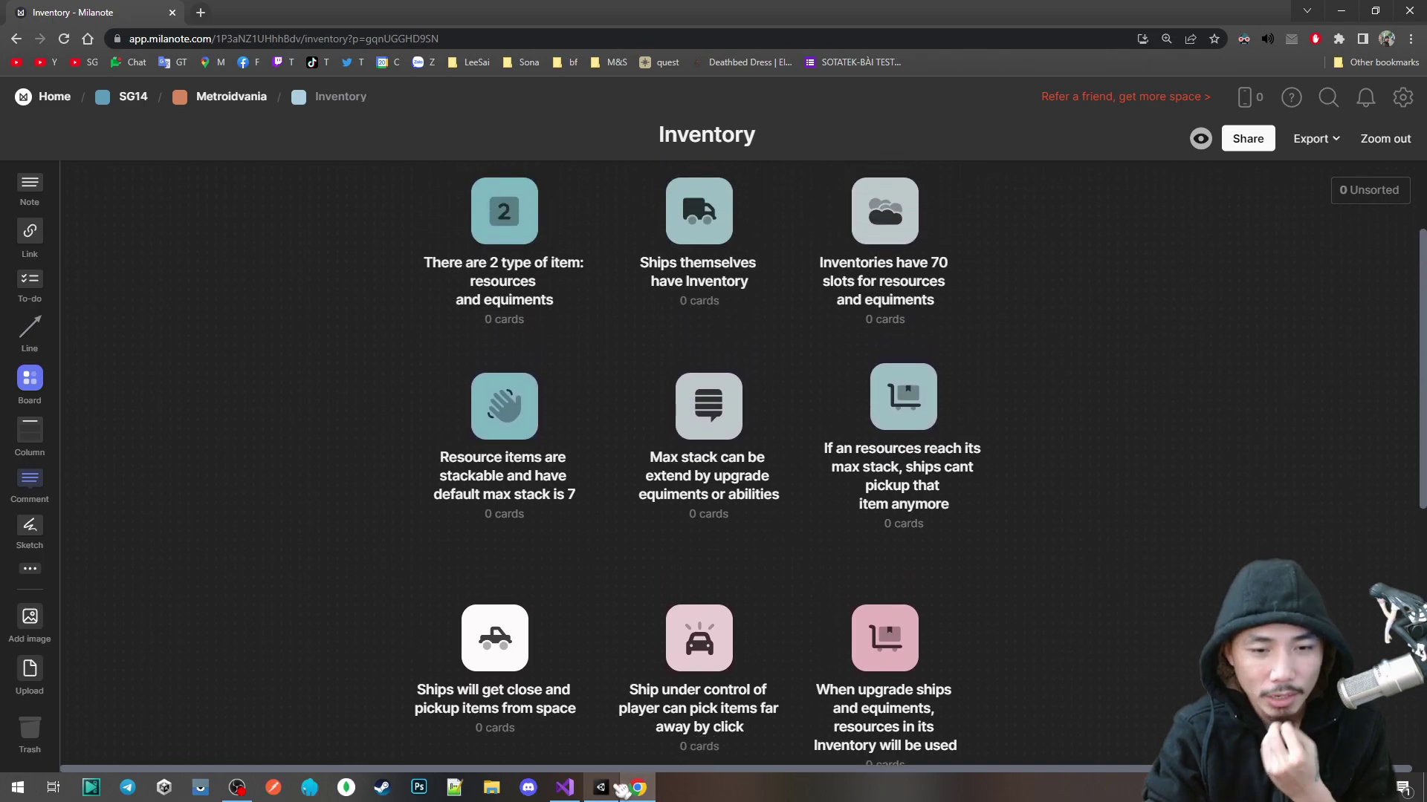
left_click(601, 788)
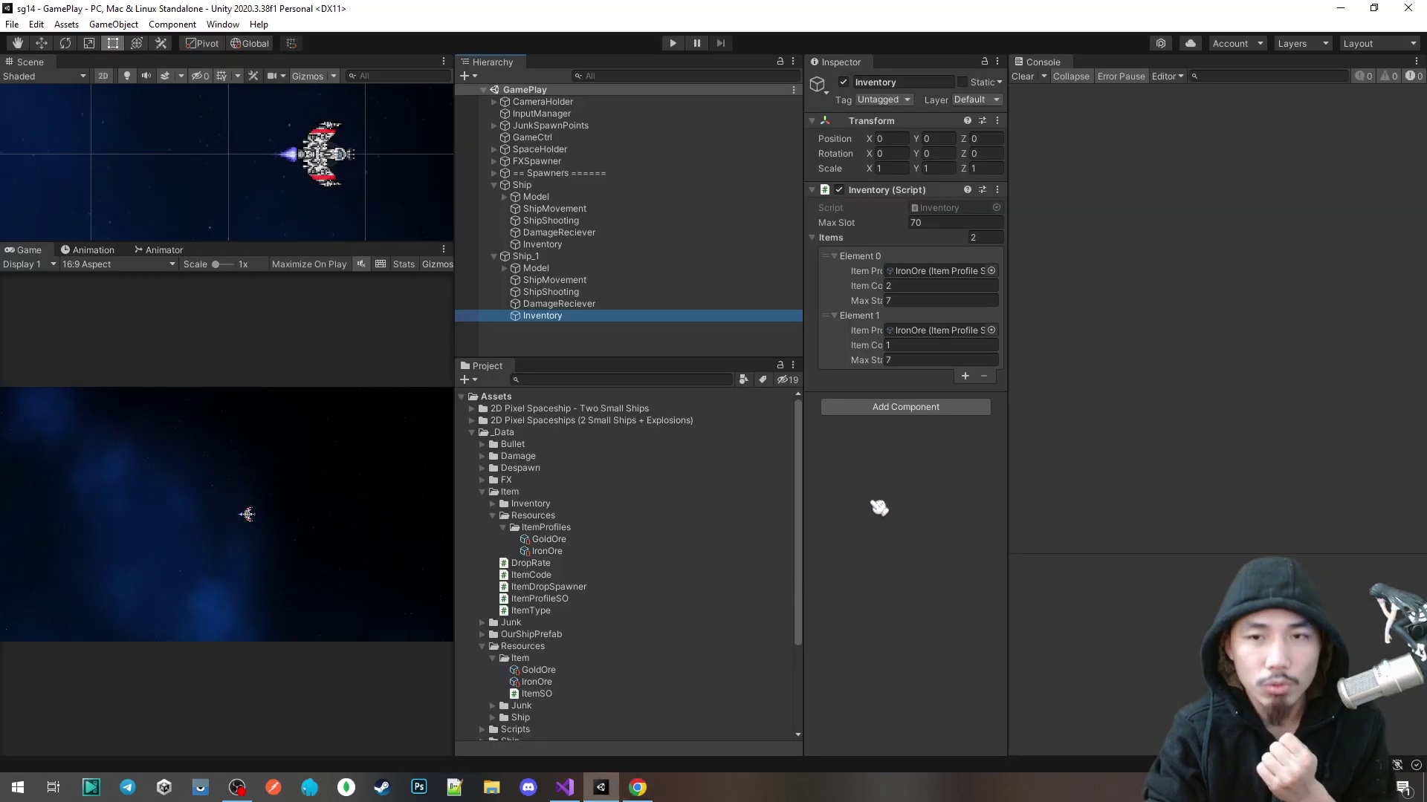
Step: Select Ship's Inventory and choose Edit Script from its component menu to open Inventory.cs
left_click(556, 244)
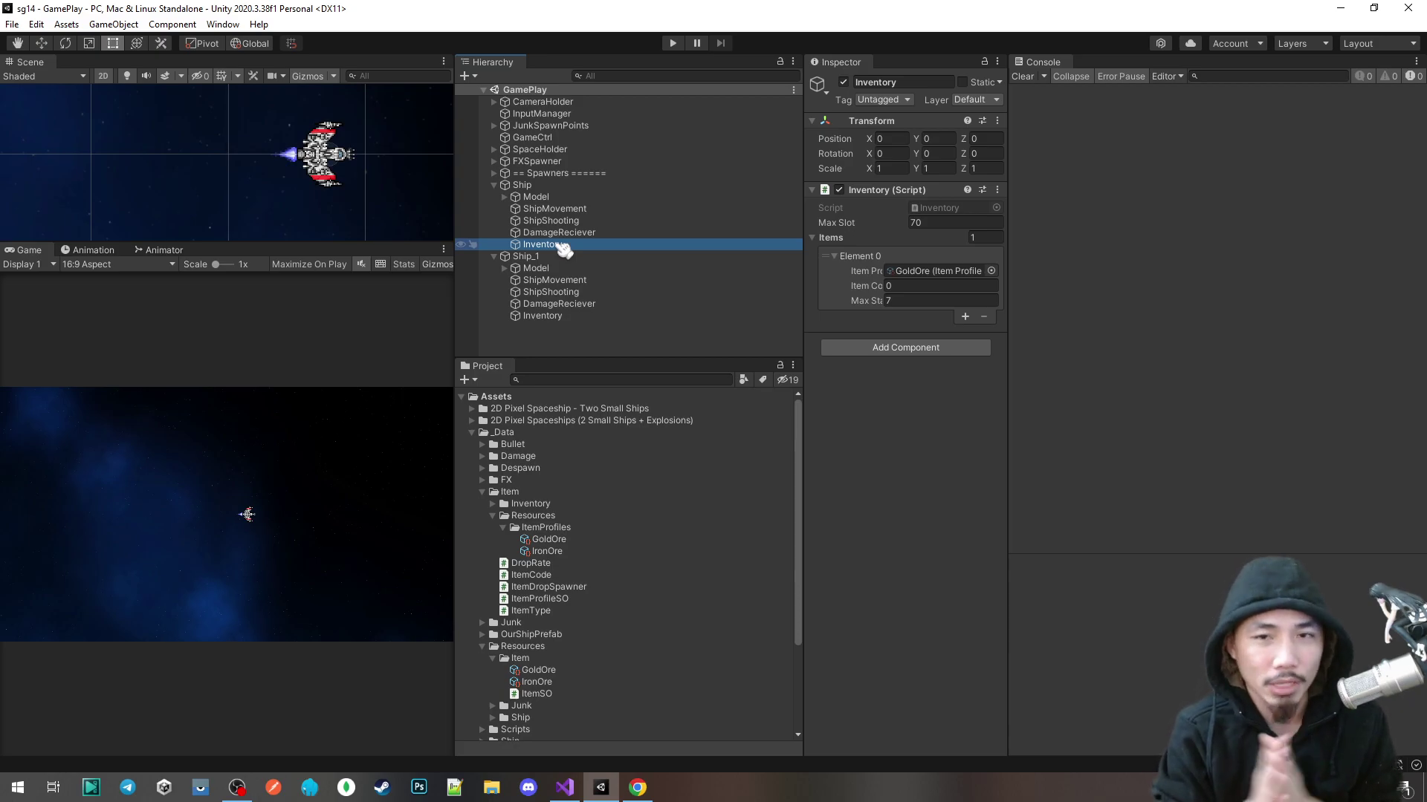
left_click(999, 190)
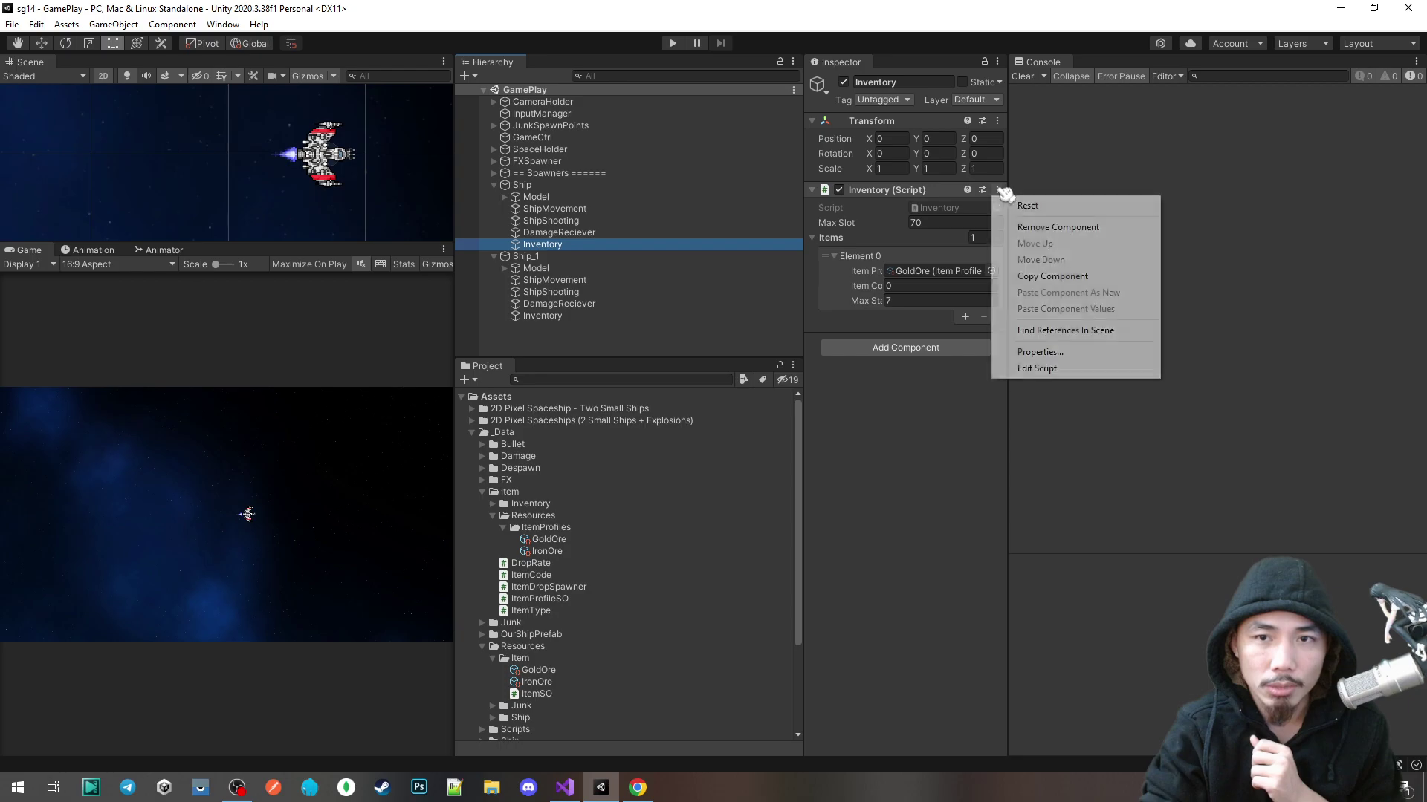
left_click(1035, 369)
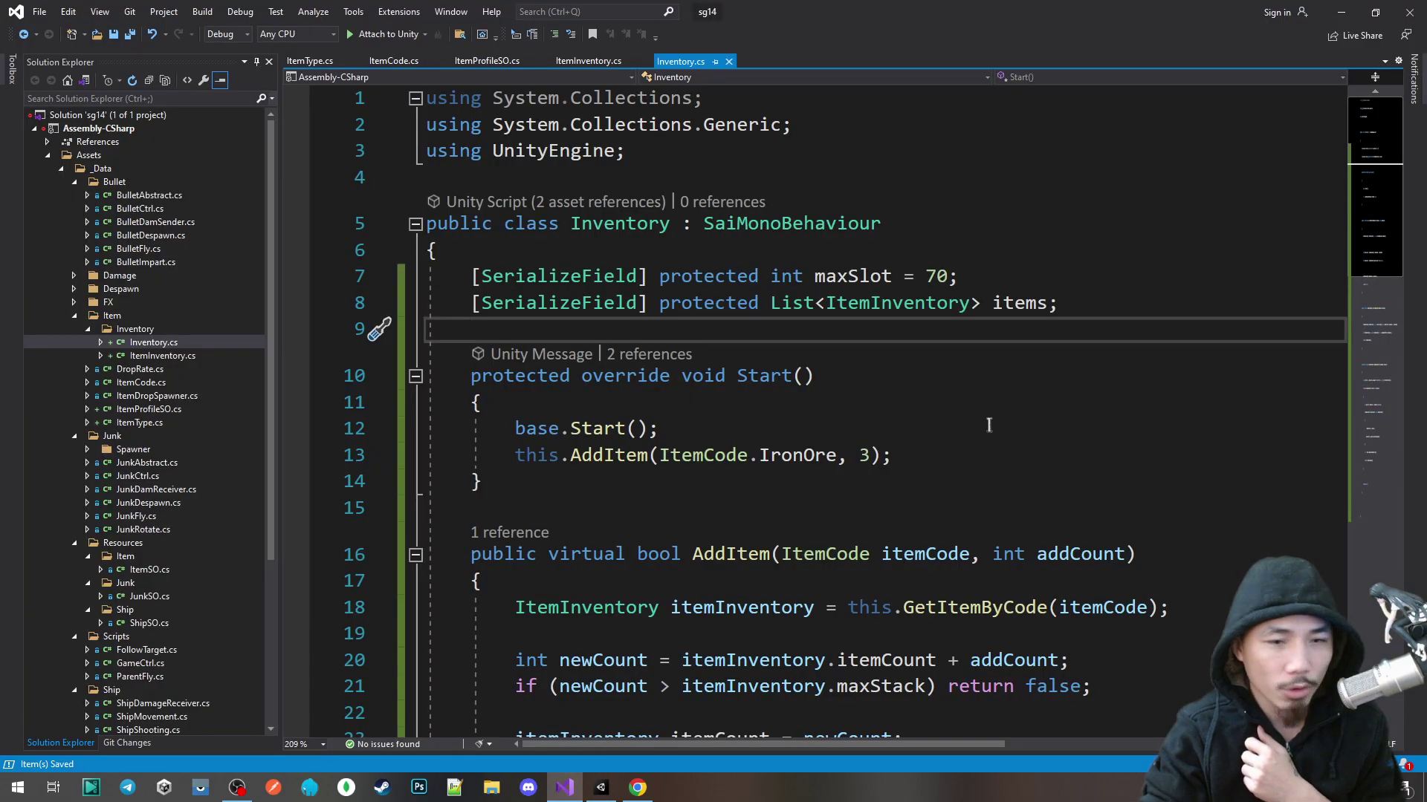
Step: Read through Inventory.cs's Start method and select the AddItem method name
left_click(988, 425)
scroll(929, 433, "down", 2)
scroll(763, 477, "up", 2)
scroll(753, 493, "down", 1)
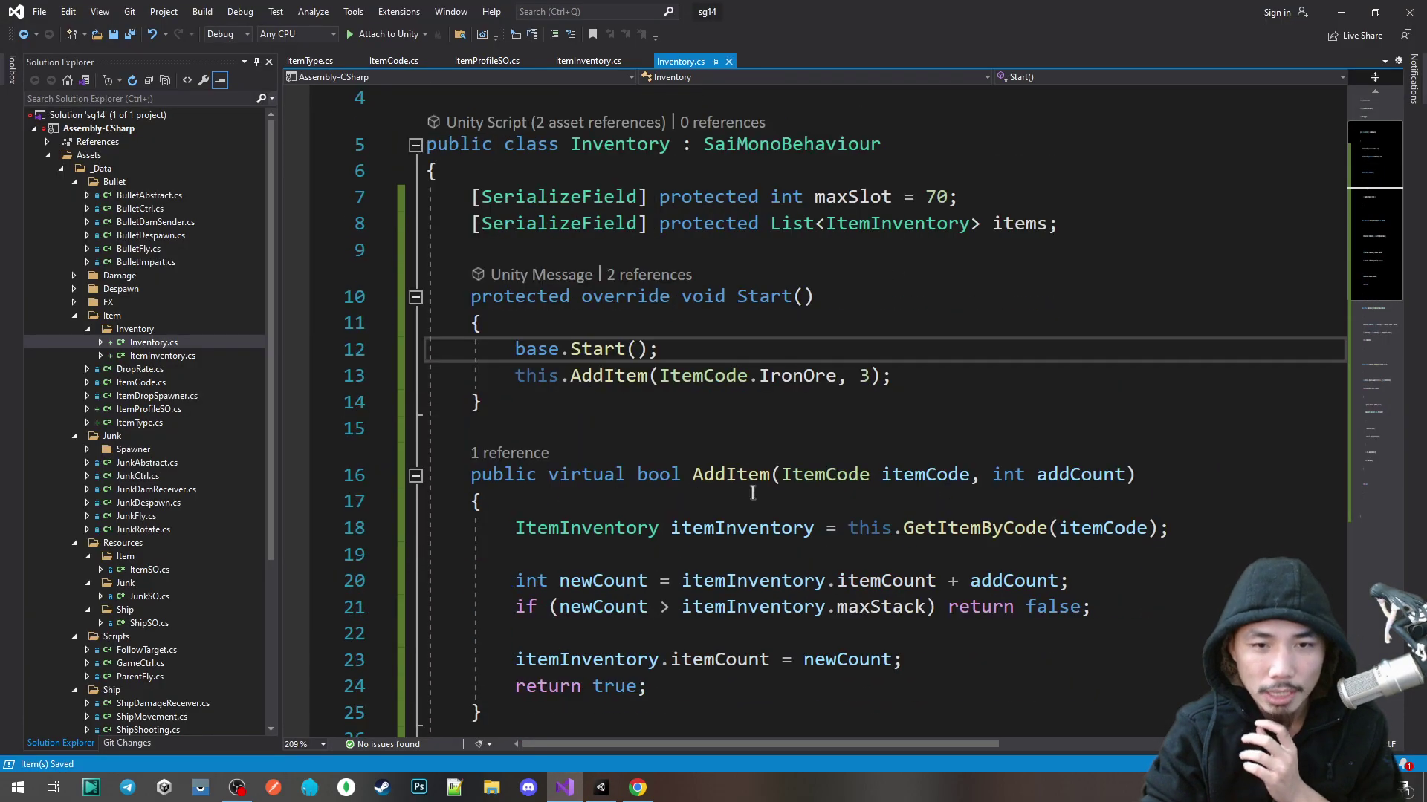
left_click(750, 476)
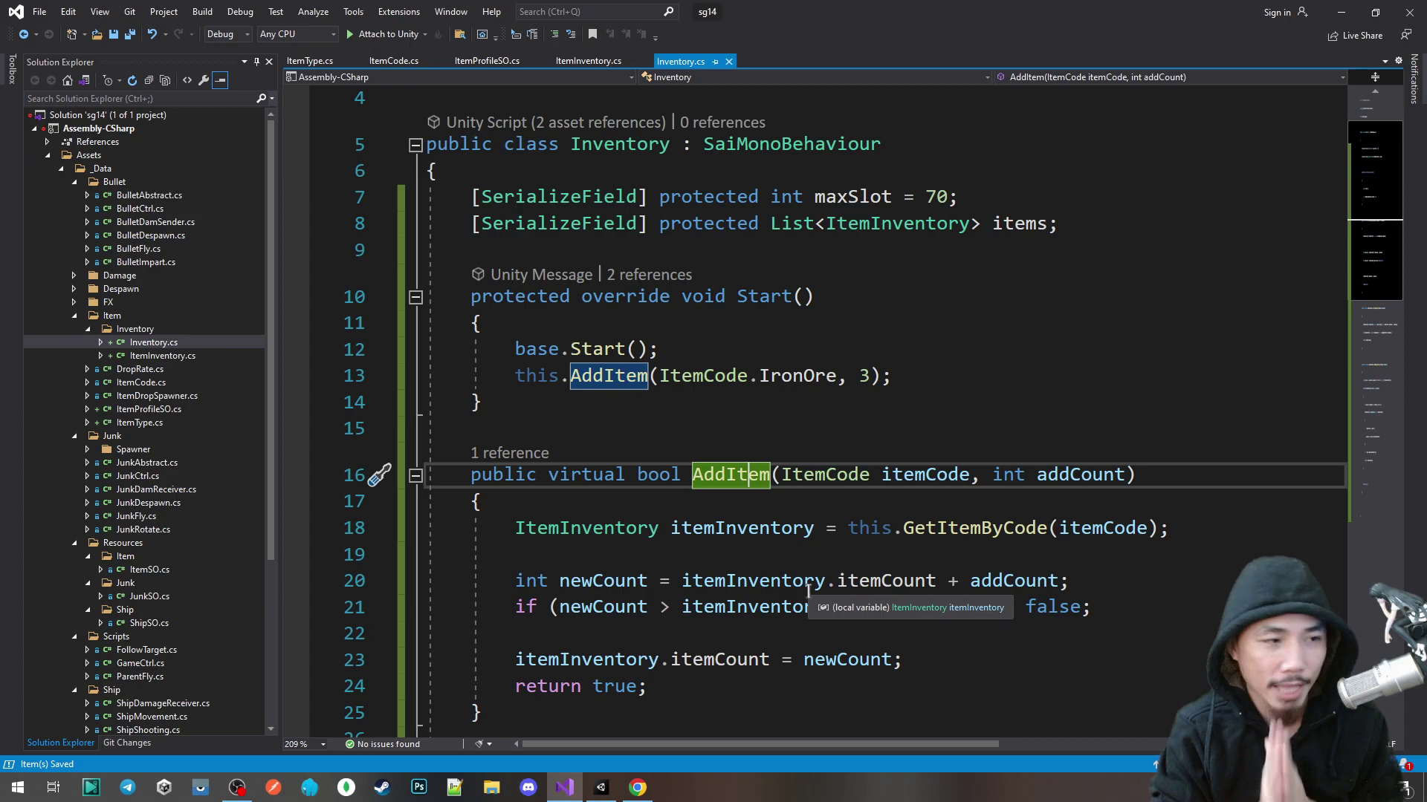
double_click(724, 476)
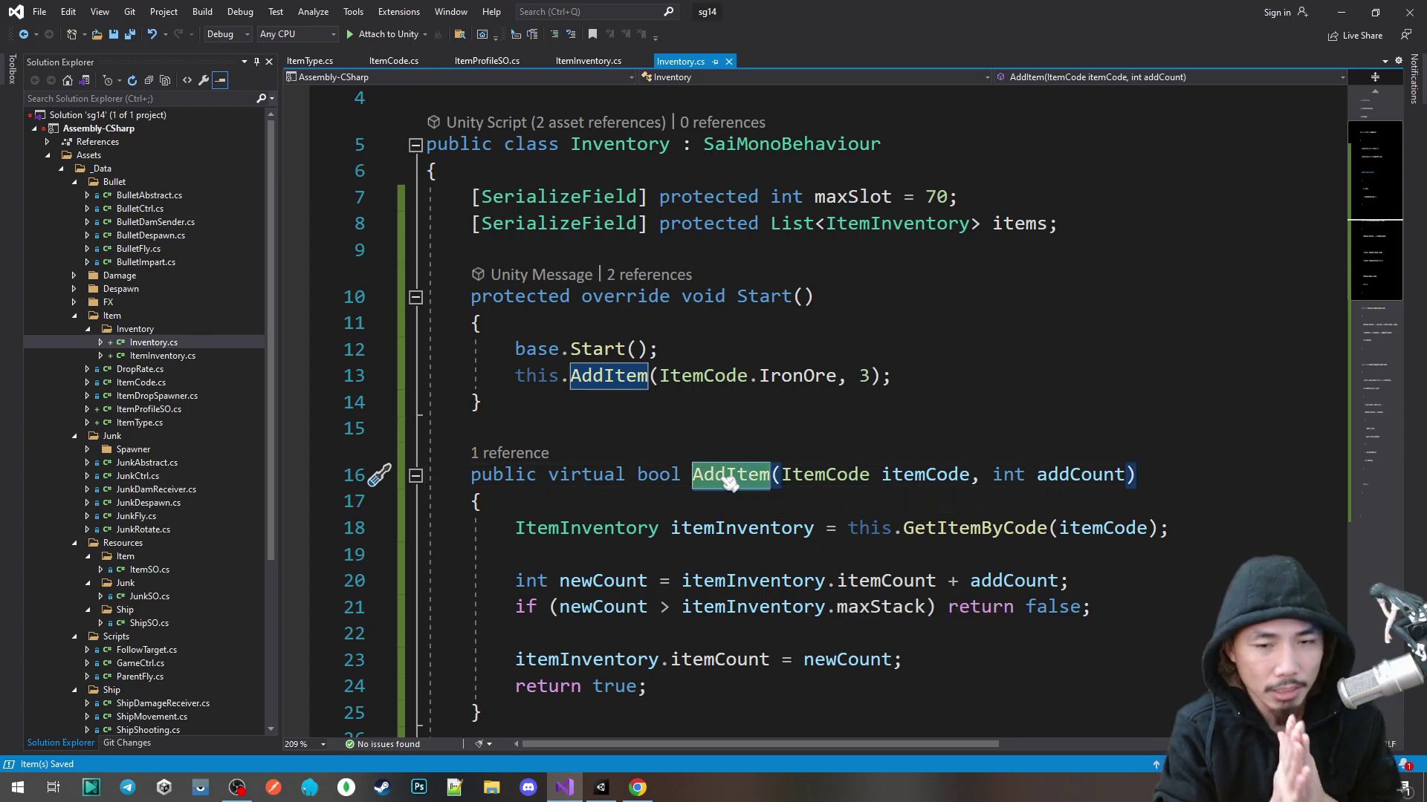
scroll(842, 464, "down", 2)
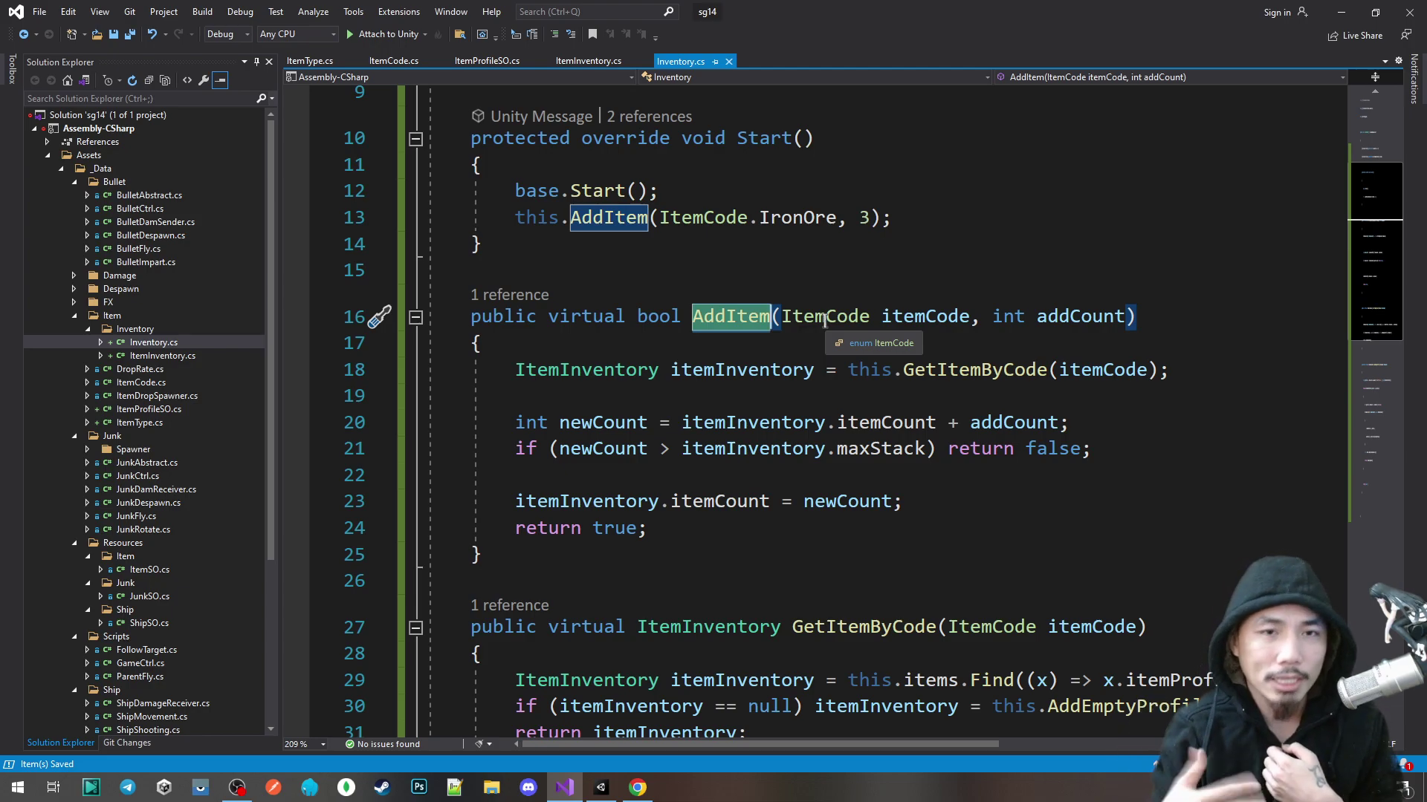
Step: Highlight AddItem's ItemCode, itemCode and addCount parameters and its references
left_click(827, 315)
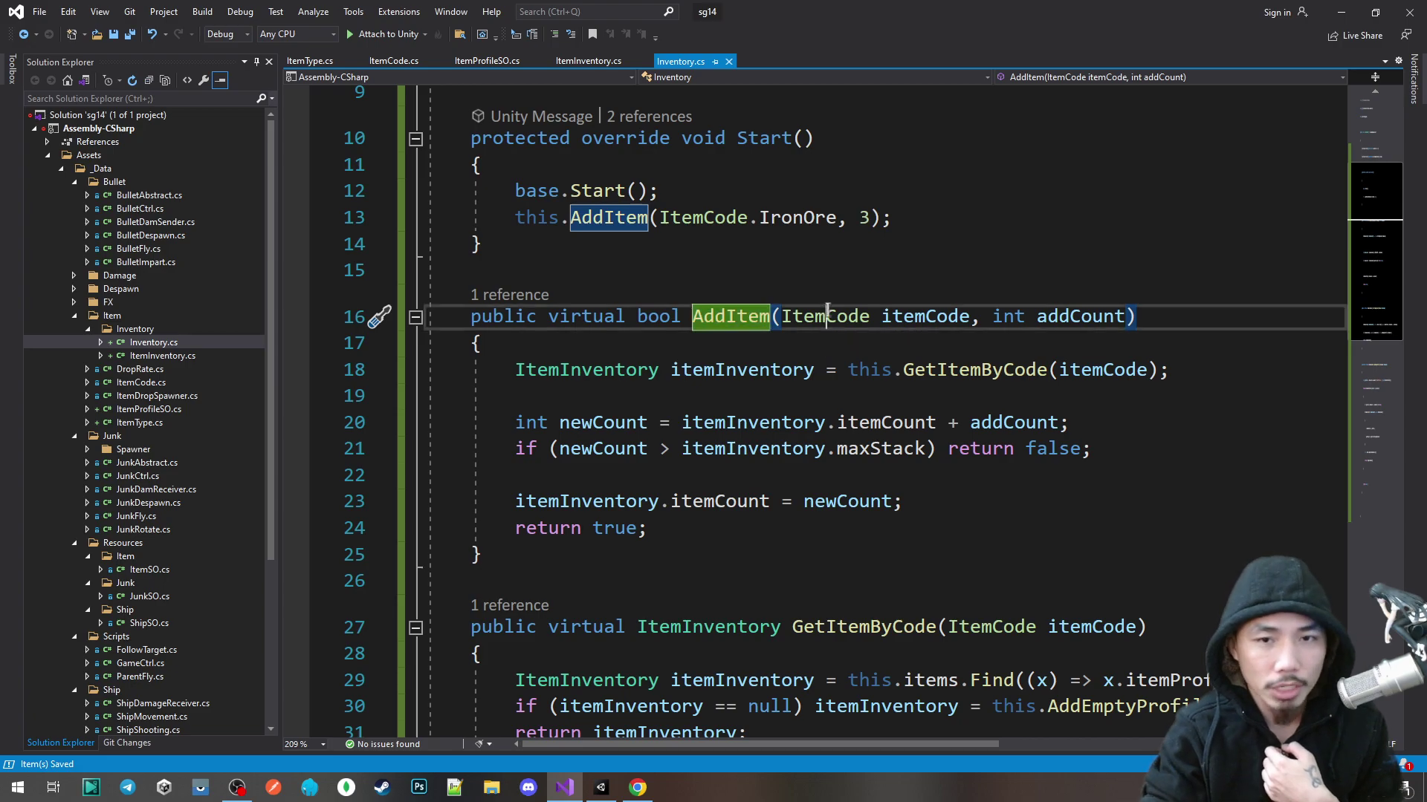
left_click(912, 318)
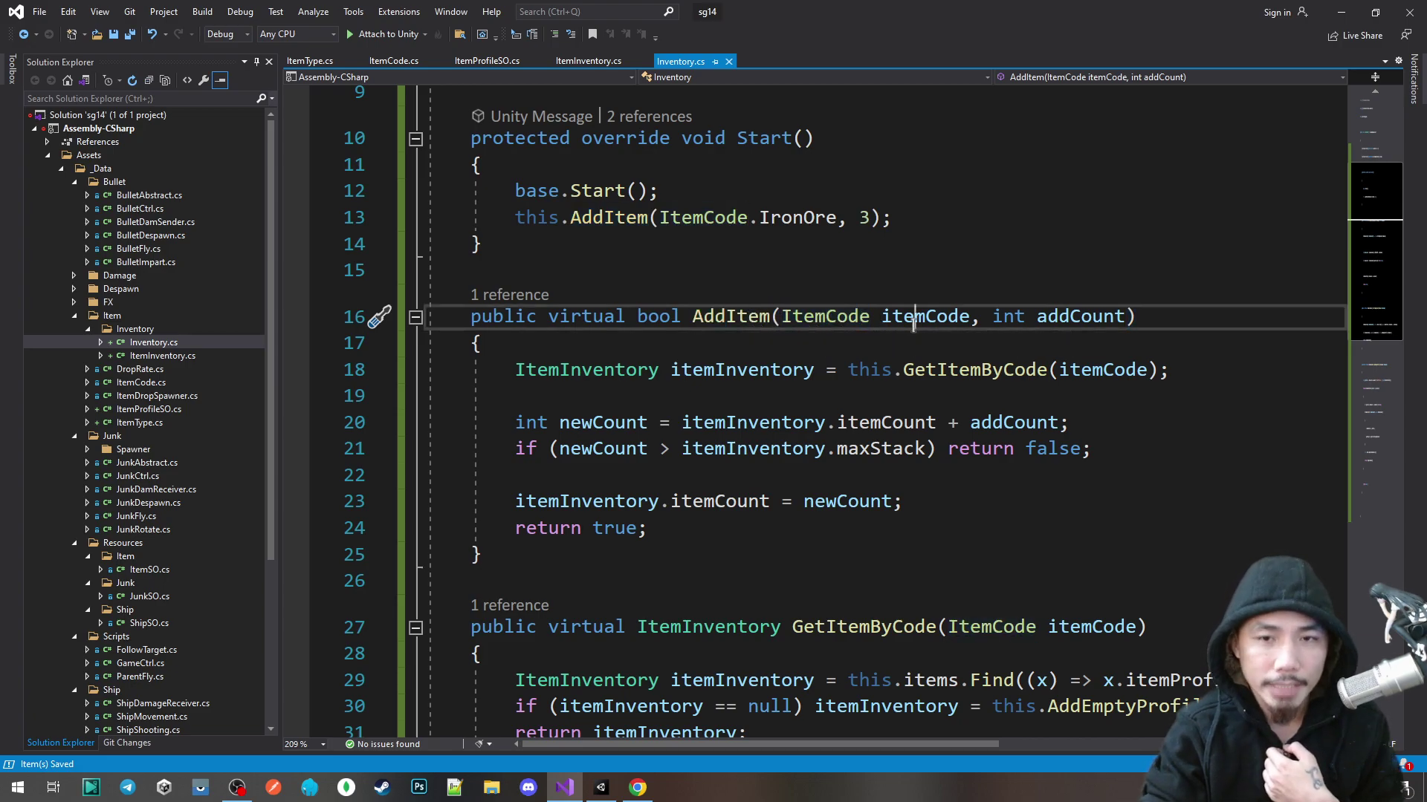
left_click(1056, 316)
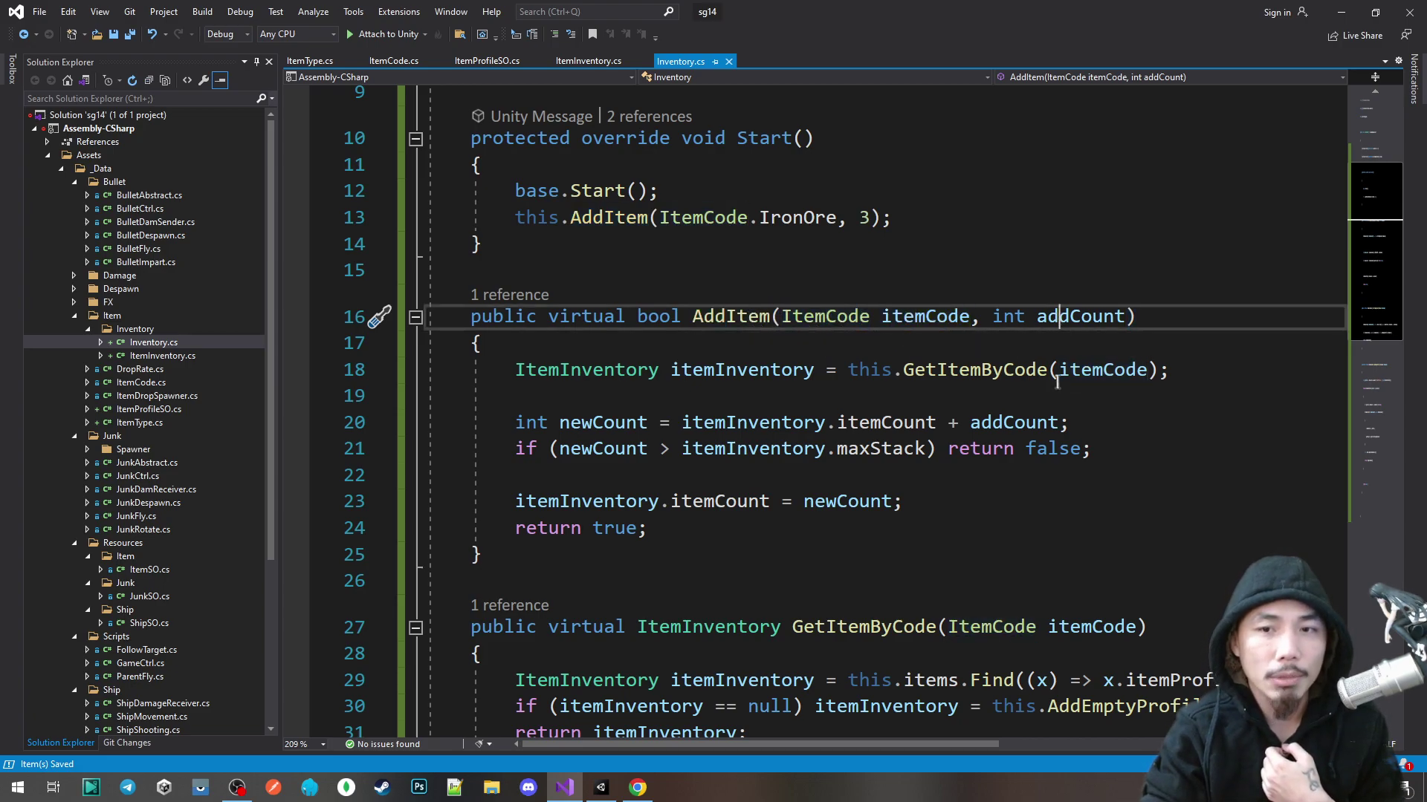
left_click(736, 318)
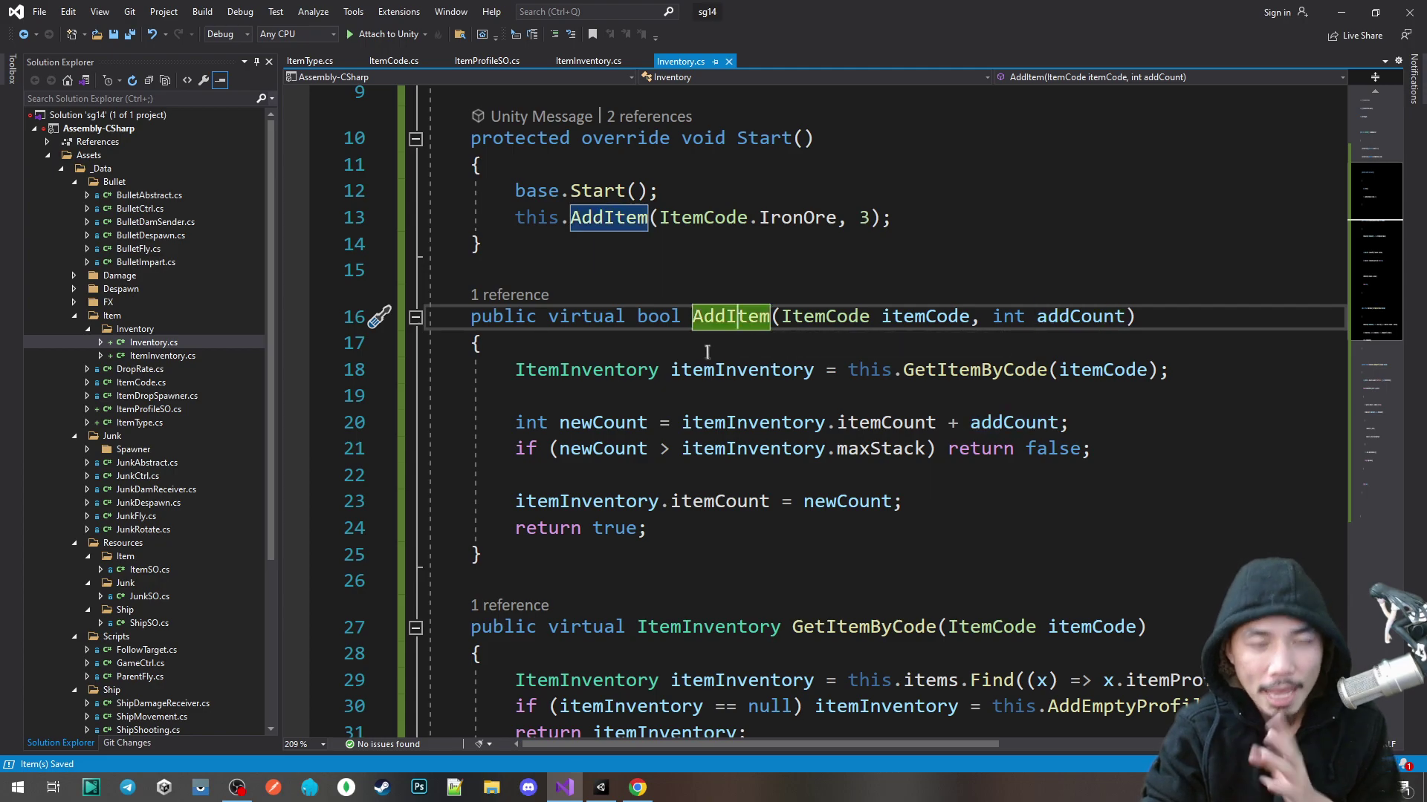
scroll(707, 352, "up", 1)
scroll(657, 332, "up", 1)
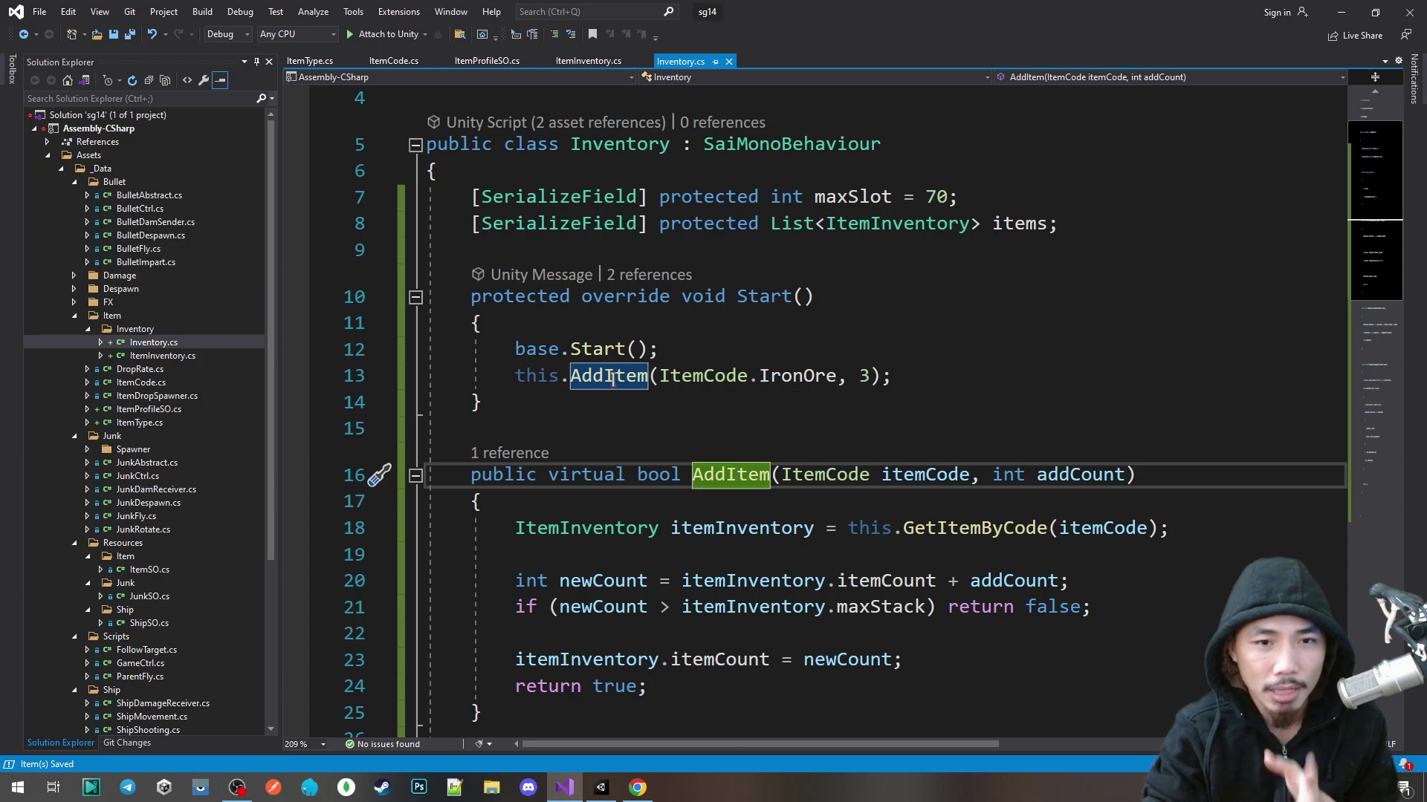
Step: Back in Unity, select the GoldOre entry's Item Count field in the Ship's Inventory
left_click(601, 787)
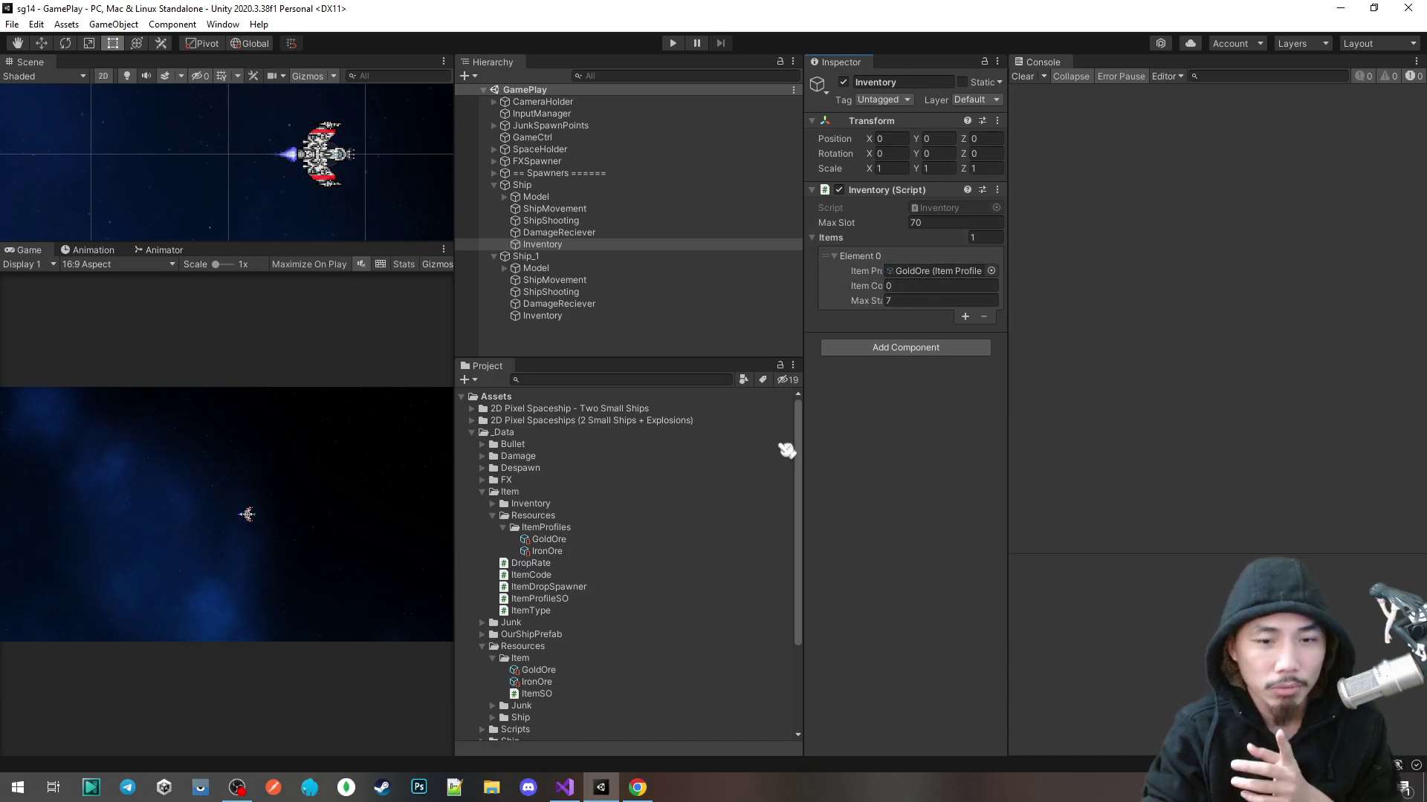
left_click(565, 788)
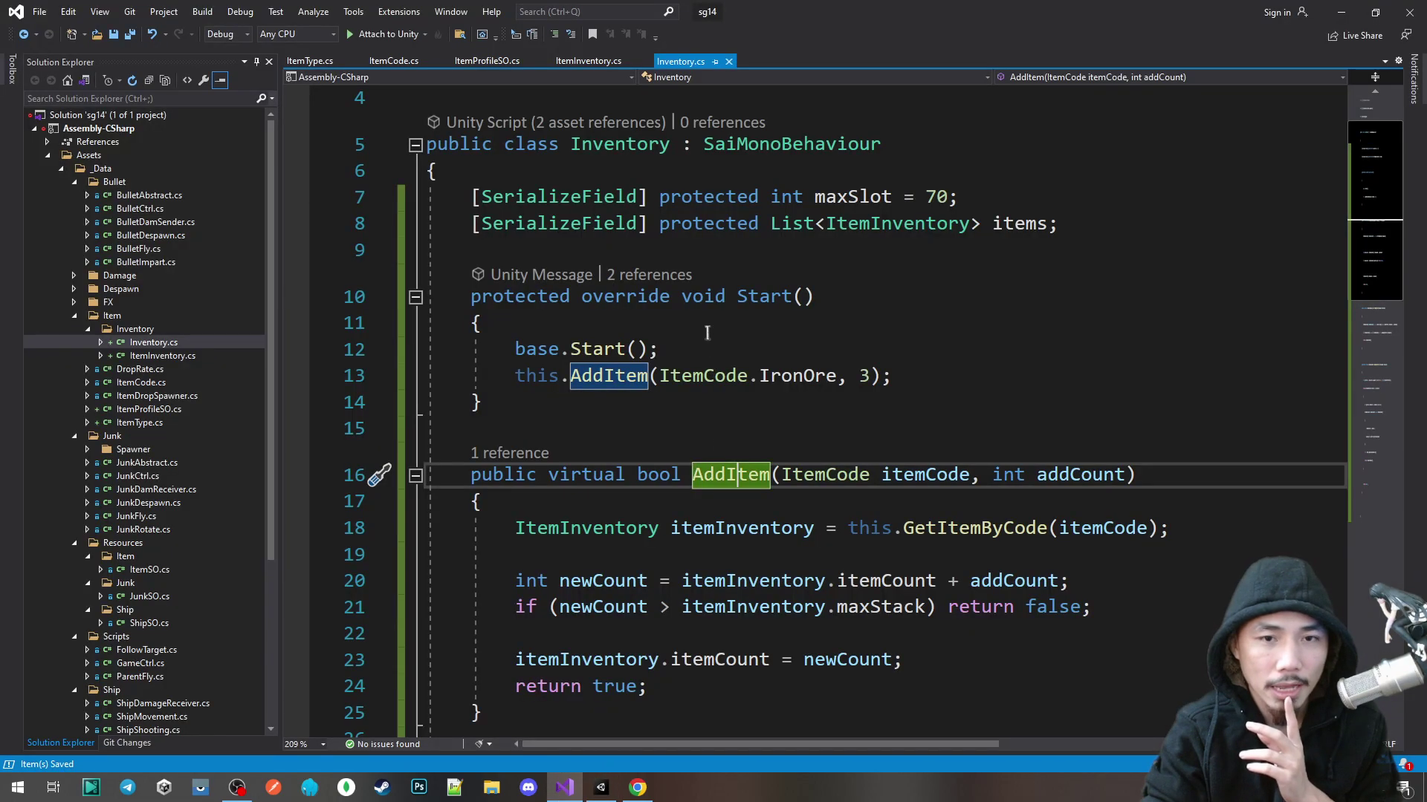
mouse_move(803, 369)
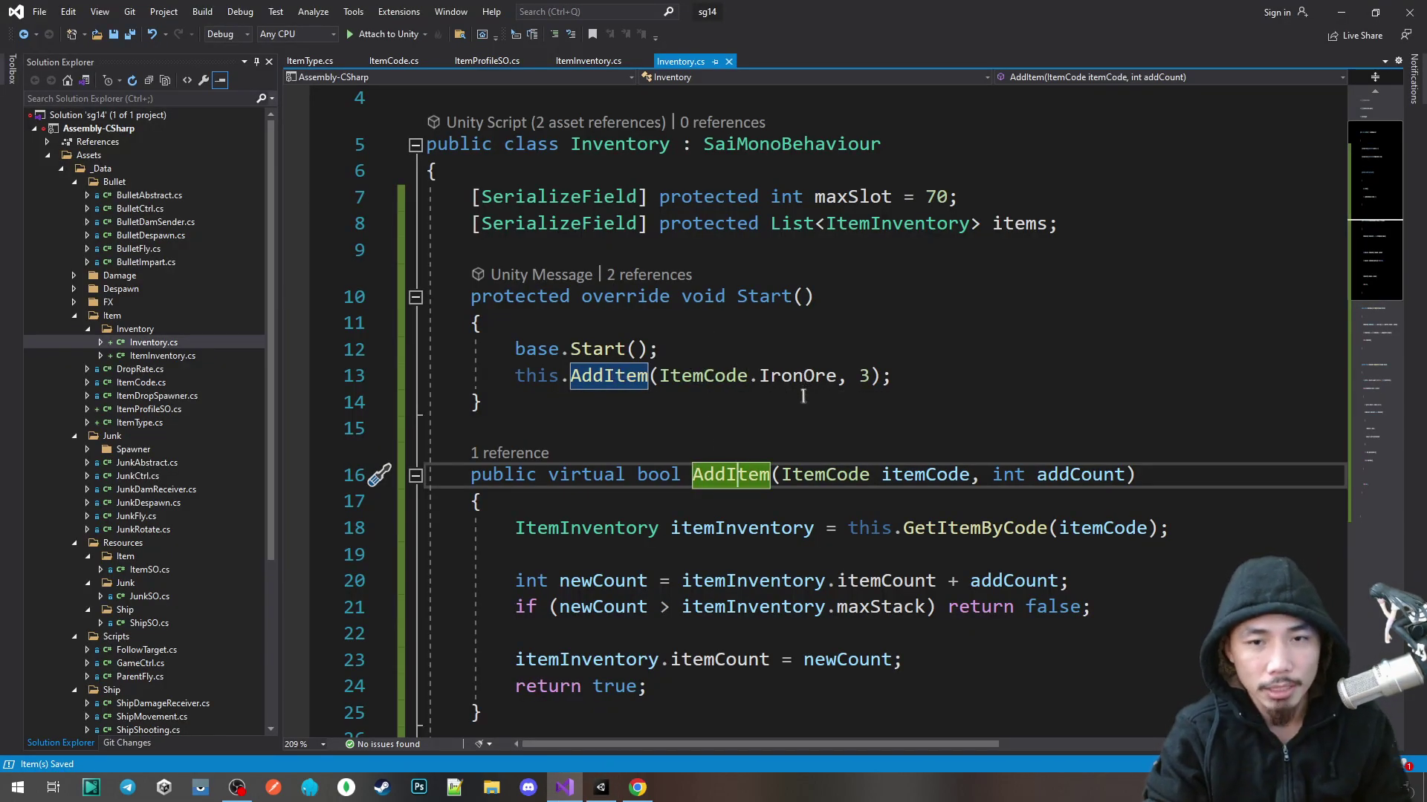
key("alt+Tab")
left_click(891, 285)
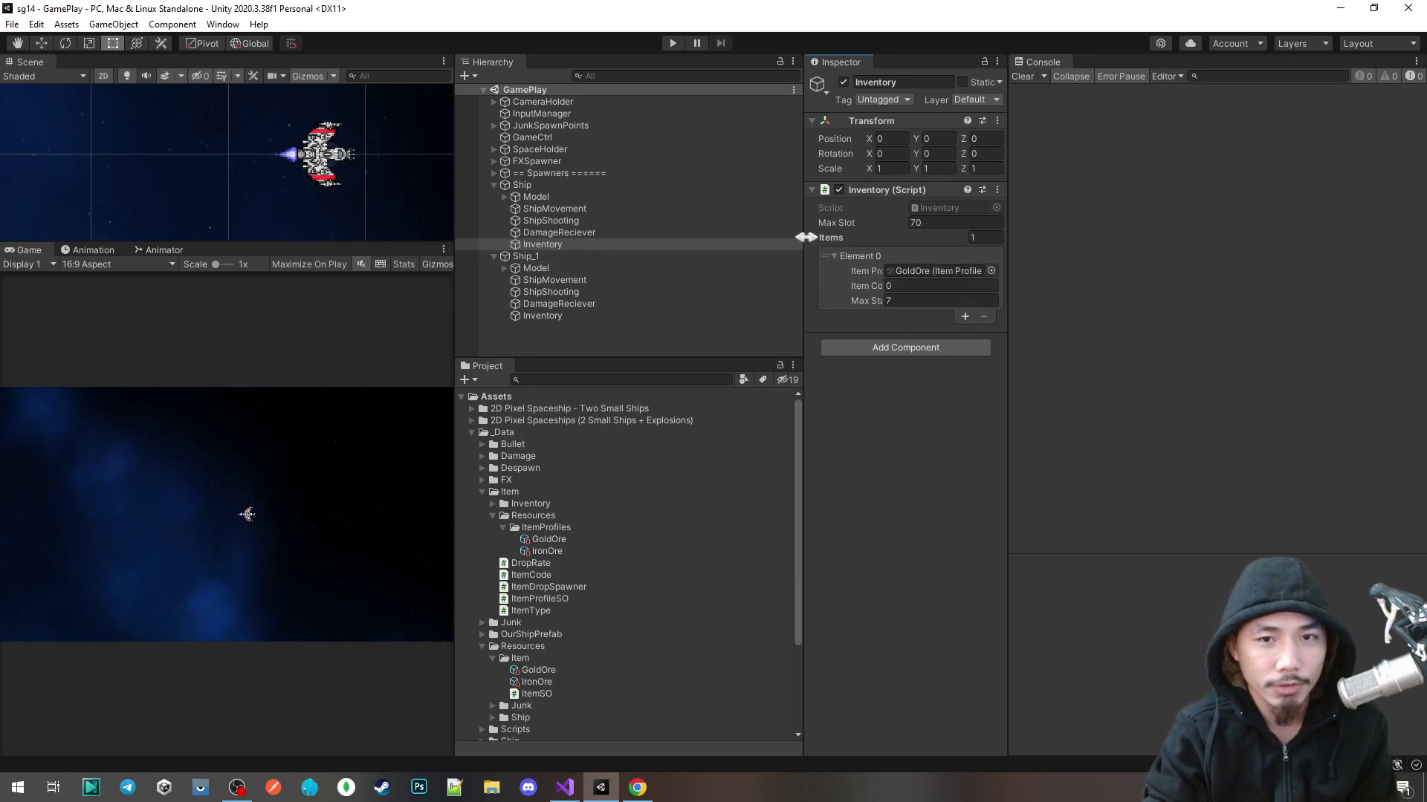
Step: Widen the Inspector, stop play mode, and change Start's AddItem count from 3 to 6
left_click_drag(806, 237, 773, 237)
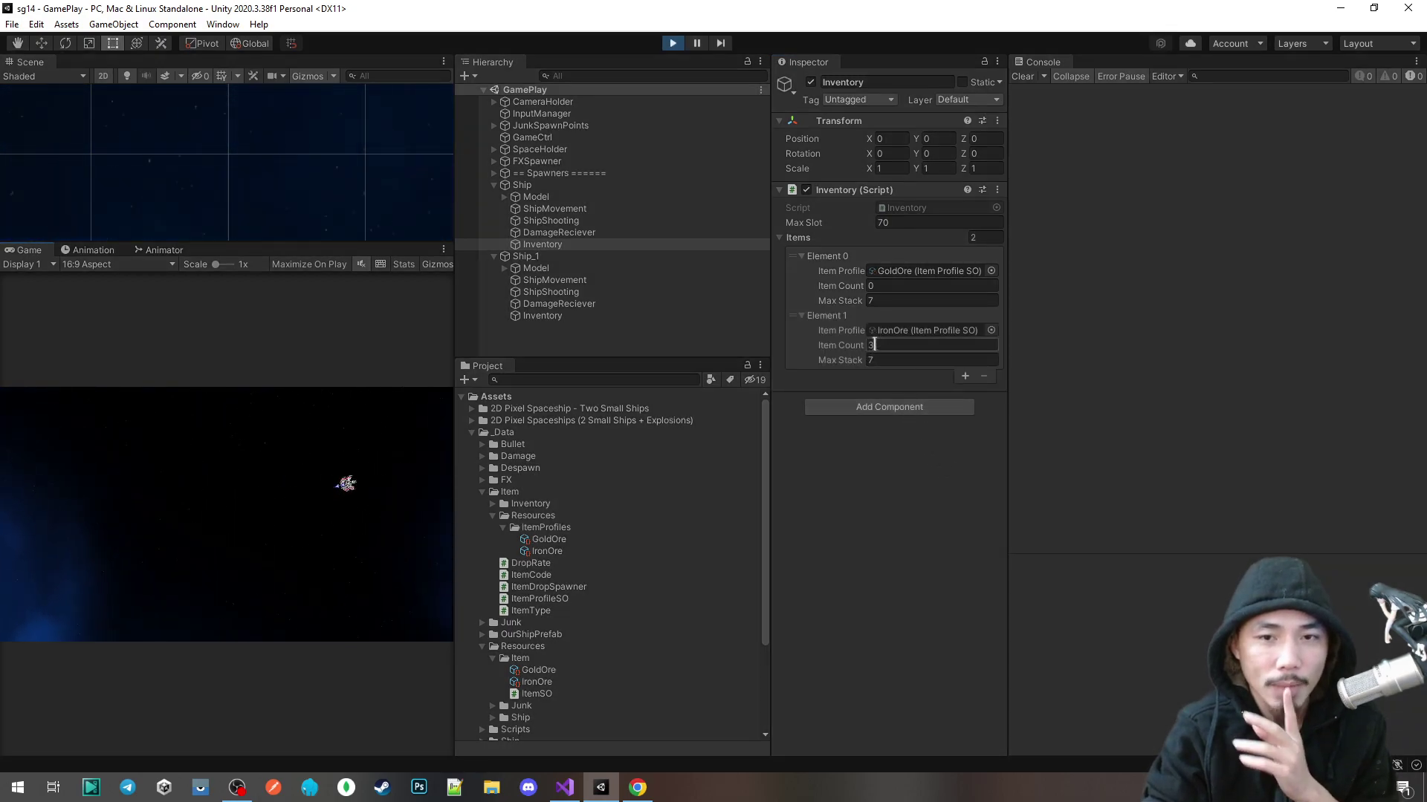
key("ctrl+p")
key("alt+Tab")
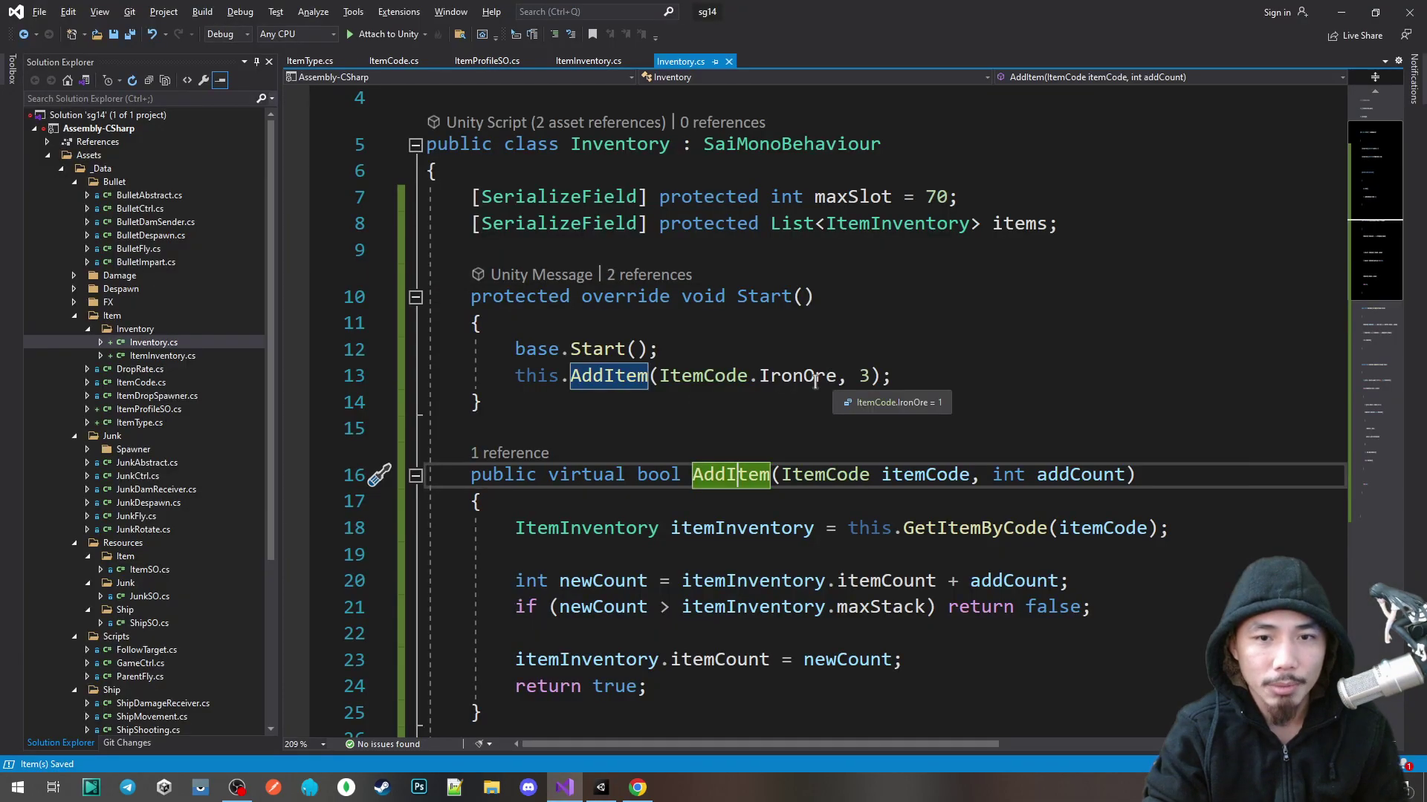
left_click(860, 375)
type("6")
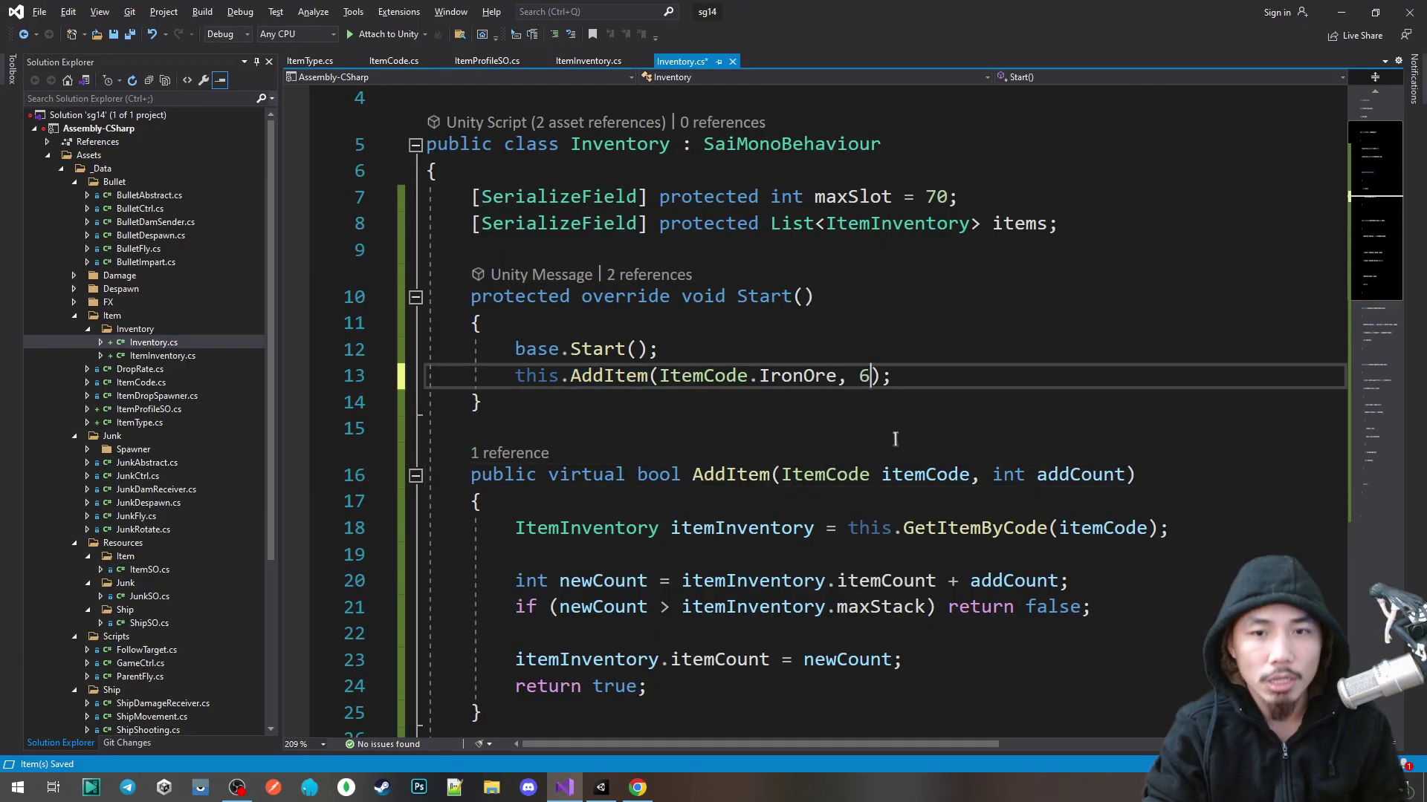
key("alt+Tab")
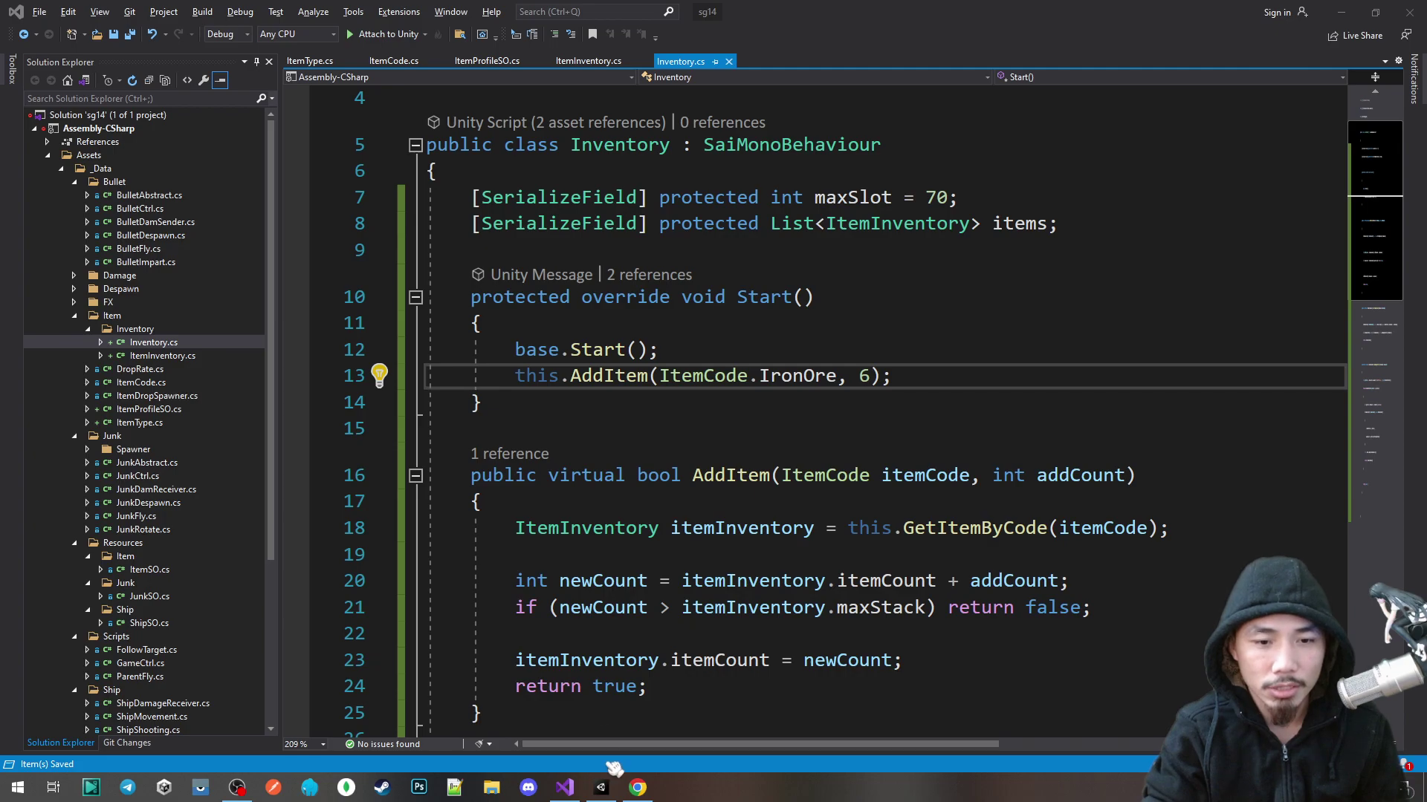
Step: Play-test the scene to see IronOre added to the Items list, then stop and review the script
key("alt+Tab")
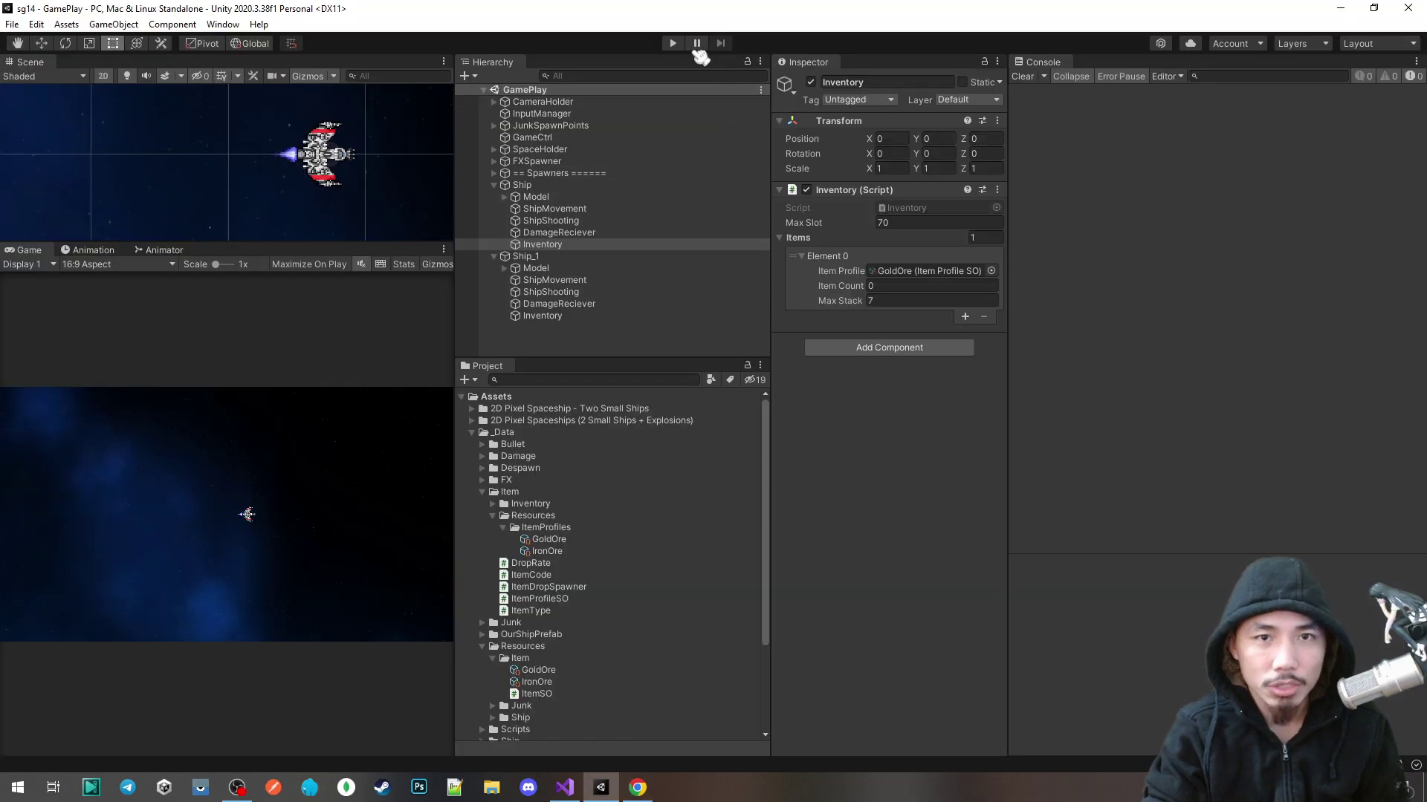
left_click(678, 44)
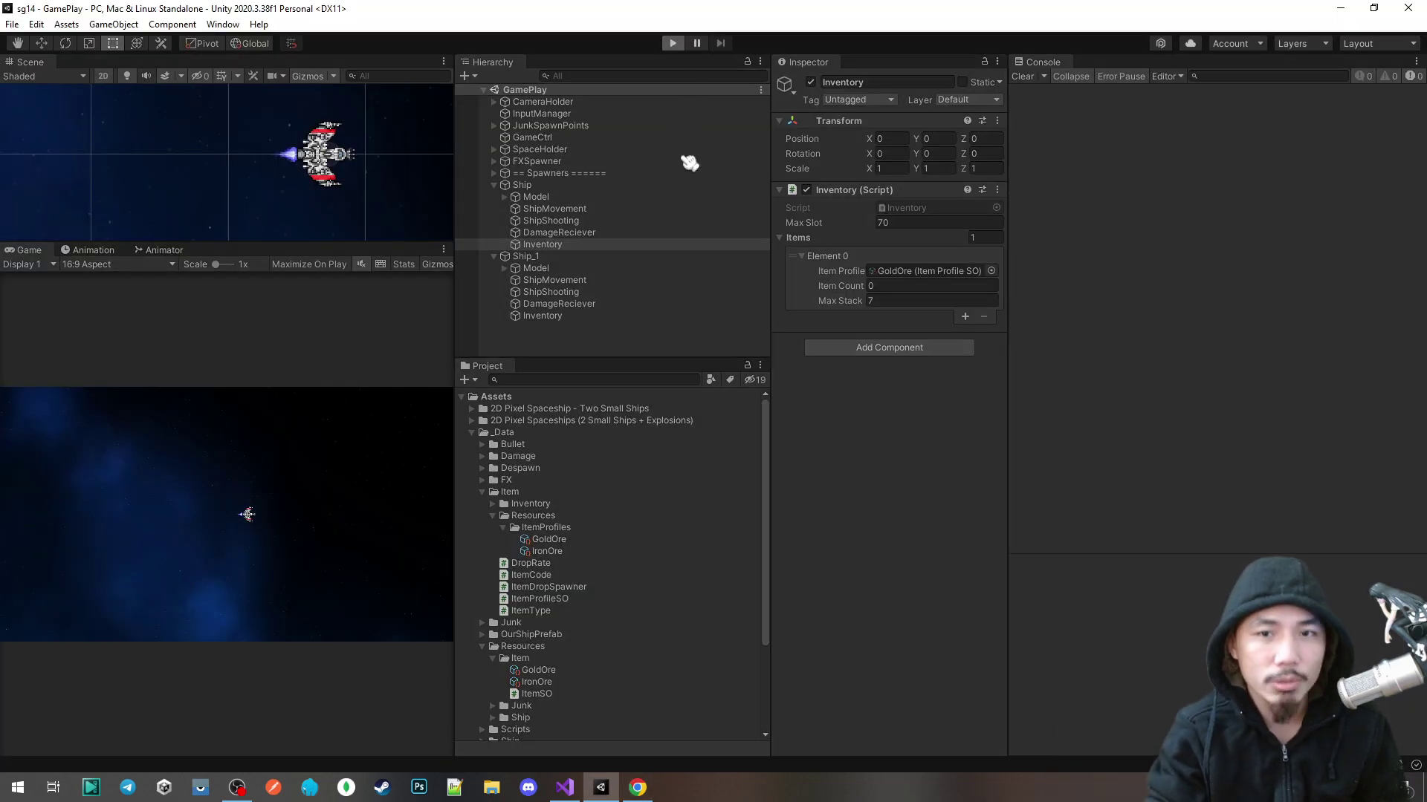
left_click(672, 44)
key("alt+Tab")
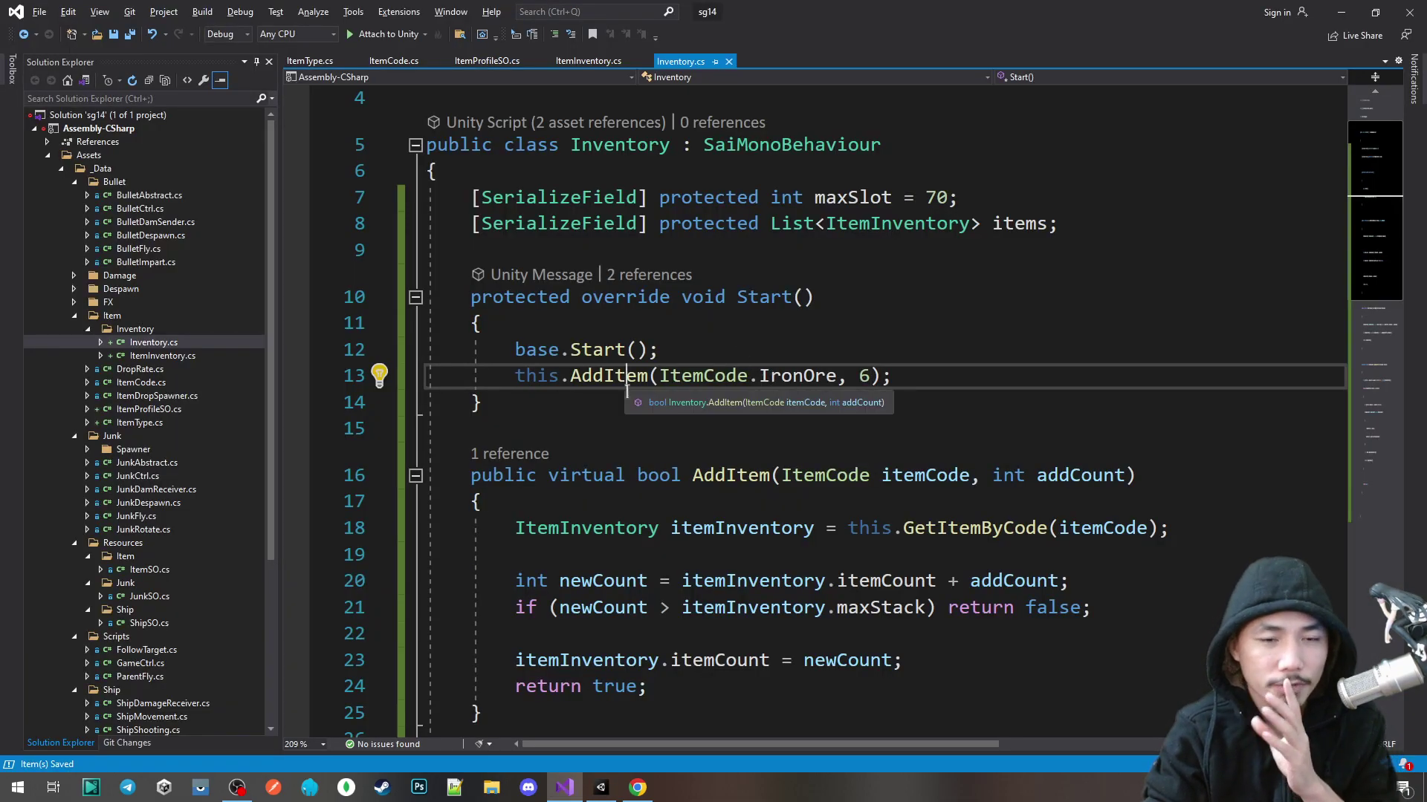
scroll(723, 484, "down", 1)
scroll(721, 416, "down", 1)
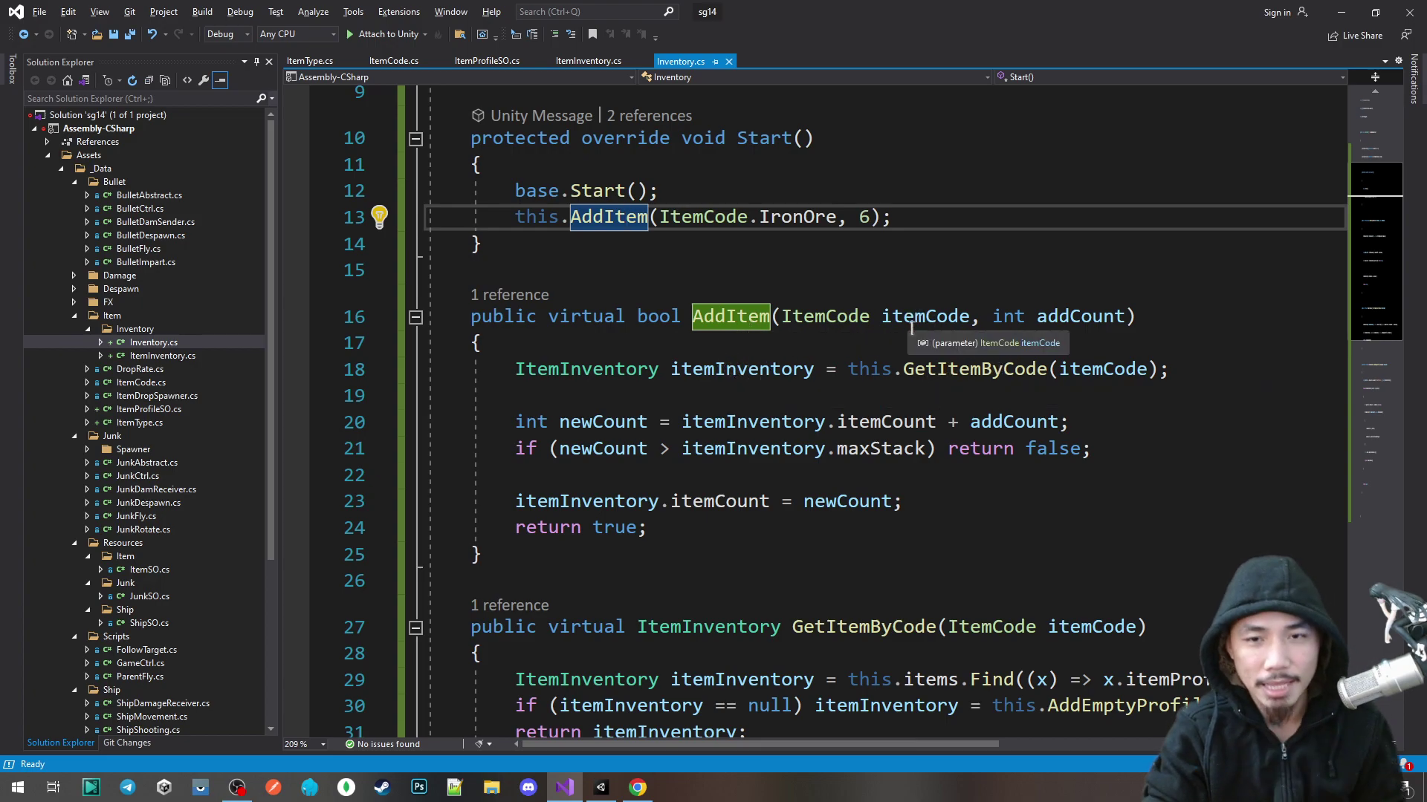
key("alt+Tab")
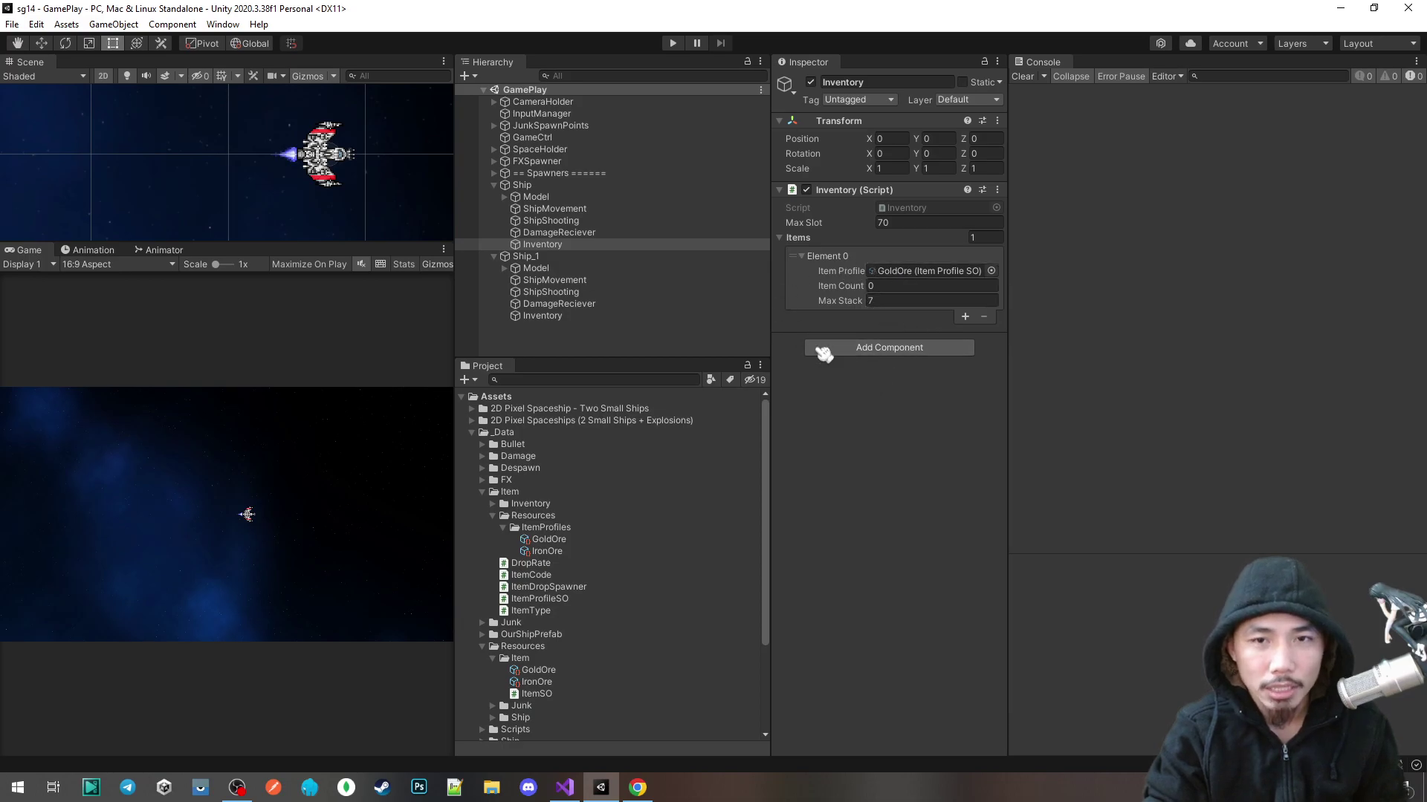
Step: Add a second Items entry with IronOre as its Item Profile and count 1
key("alt+Tab")
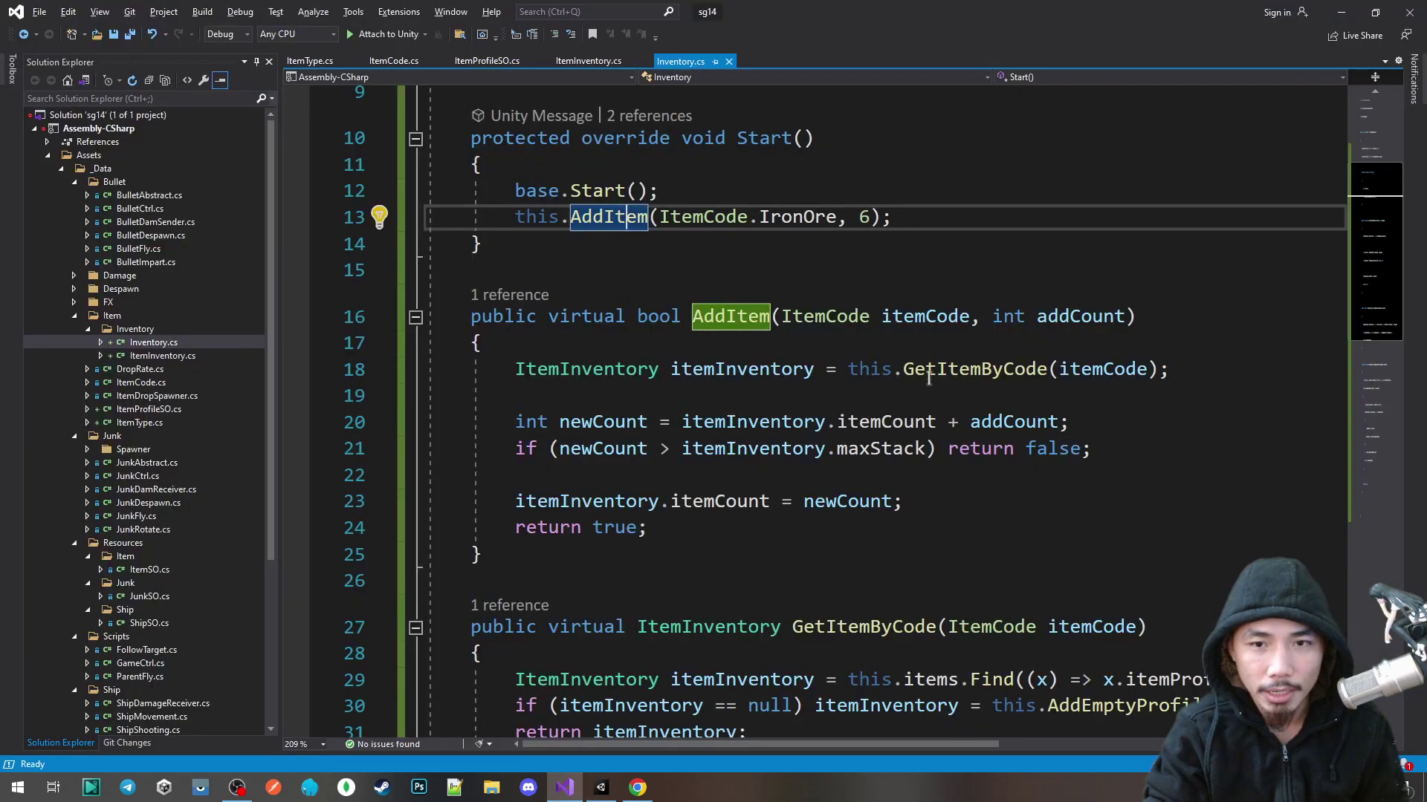
key("alt+Tab")
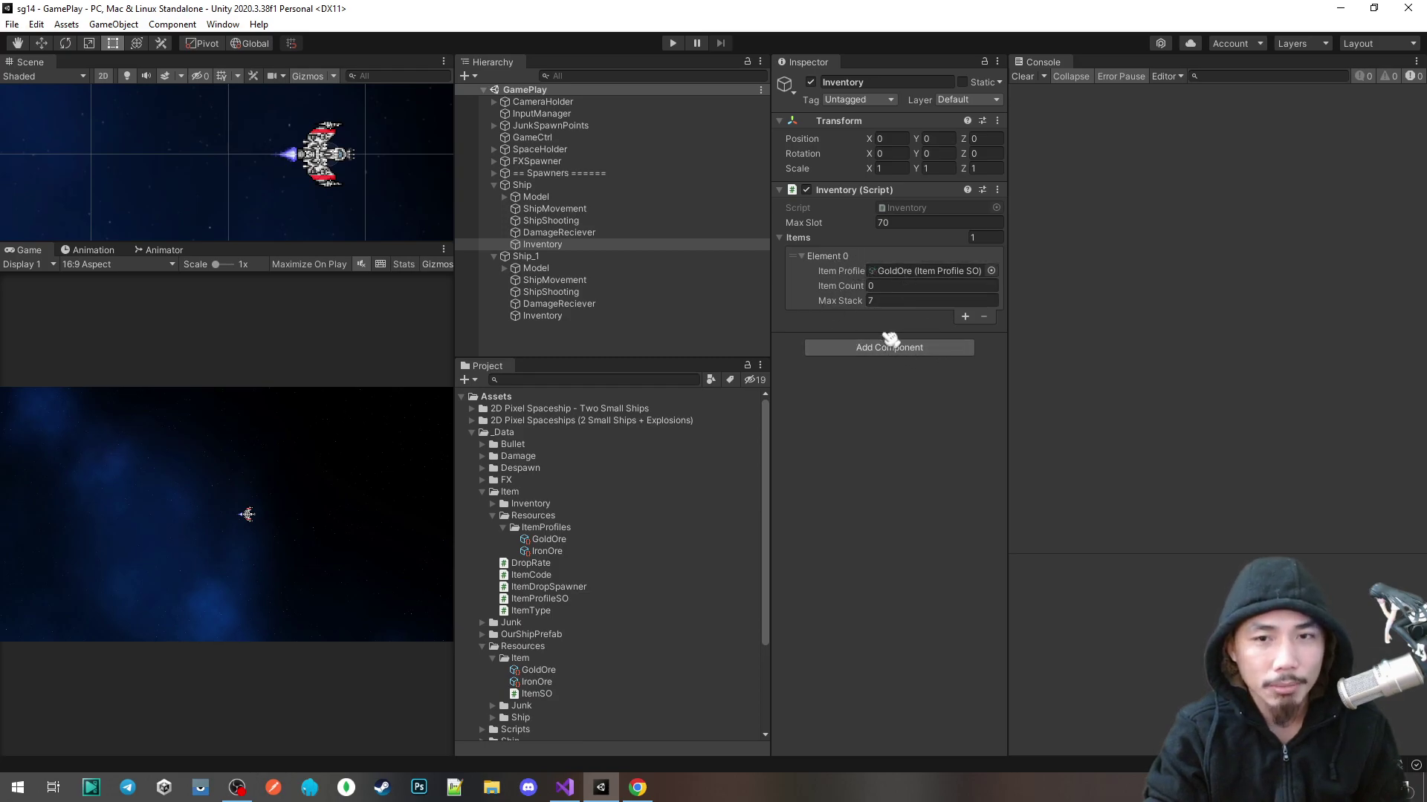
left_click(968, 318)
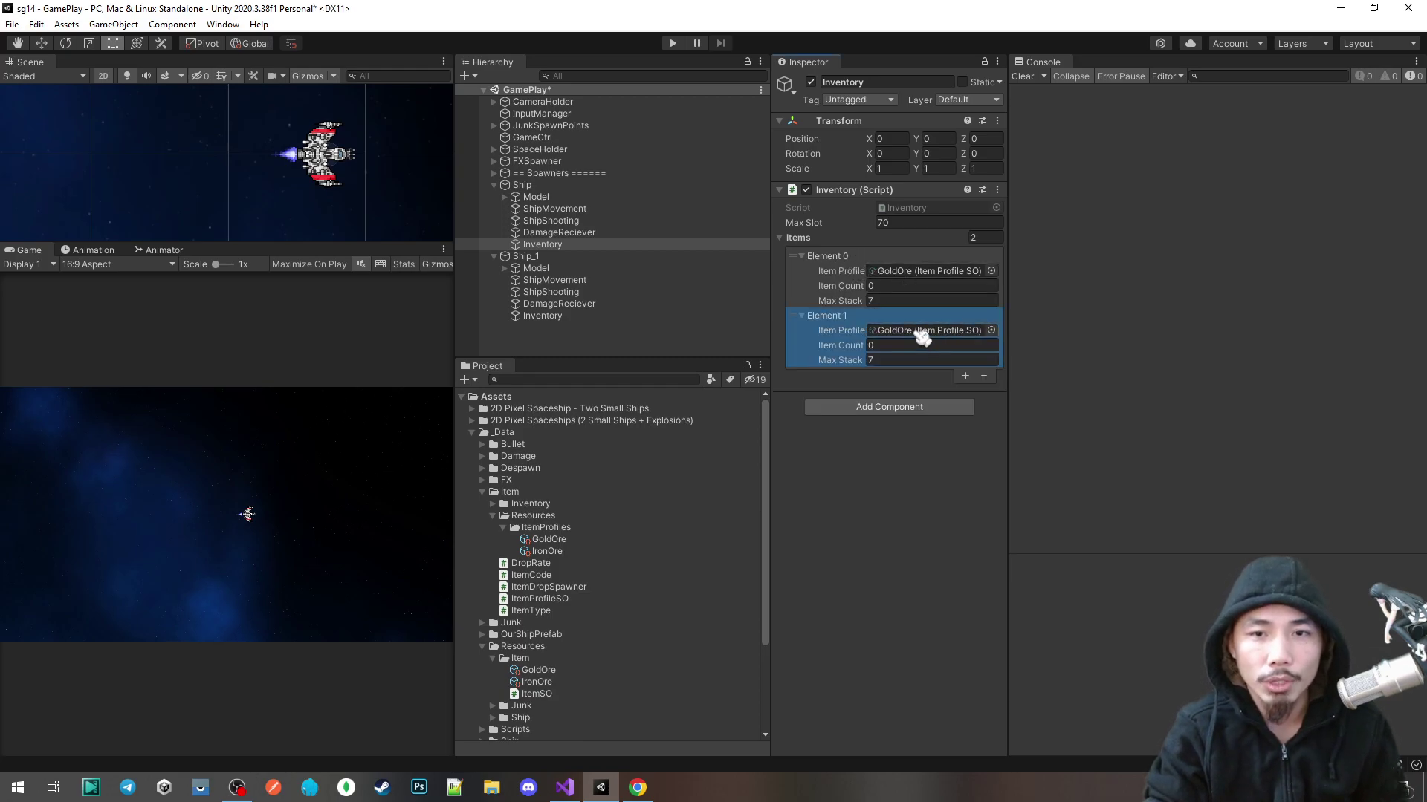
left_click(910, 332)
left_click_drag(579, 550, 798, 407)
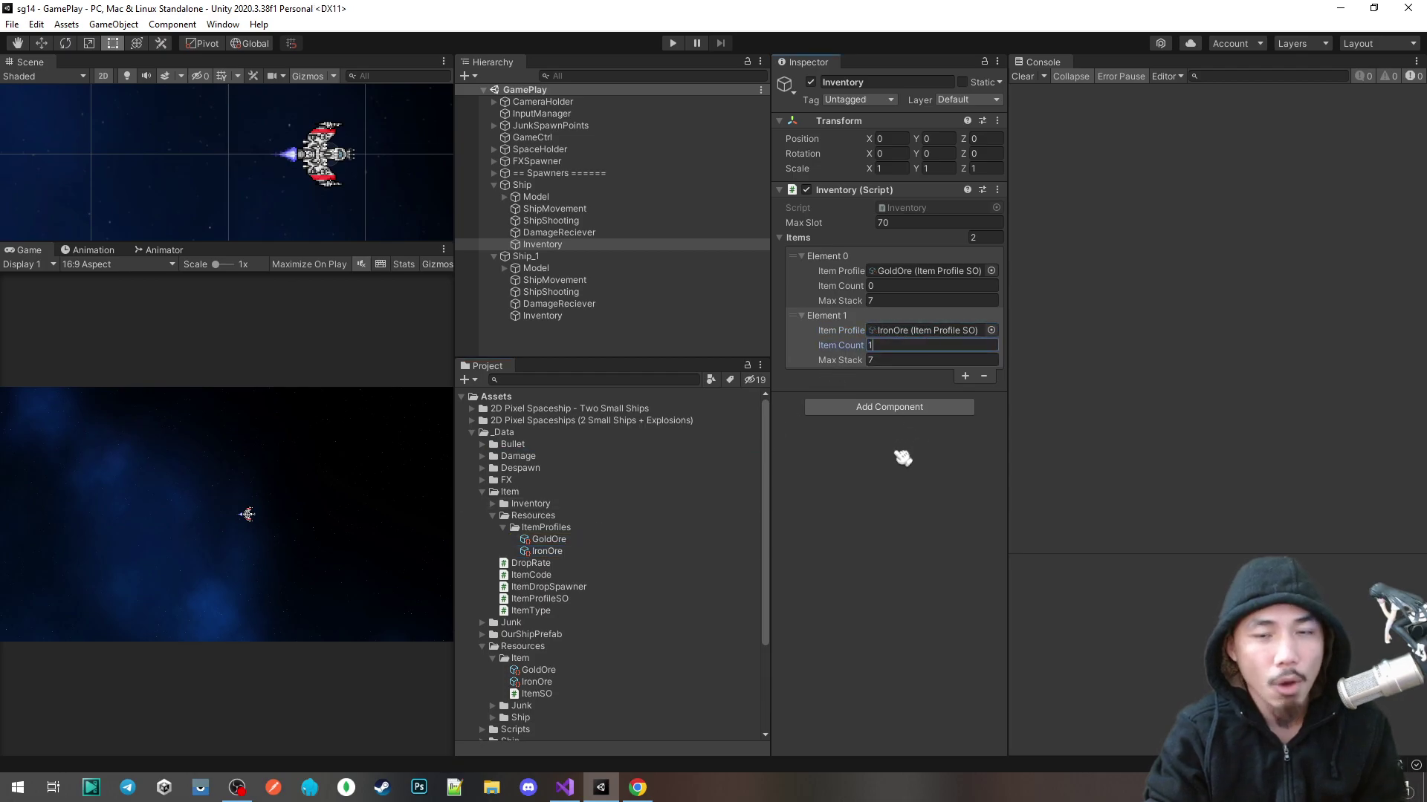
Step: Change the AddItem amount in Start from 6 to 4 and save Inventory.cs
key("alt+Tab")
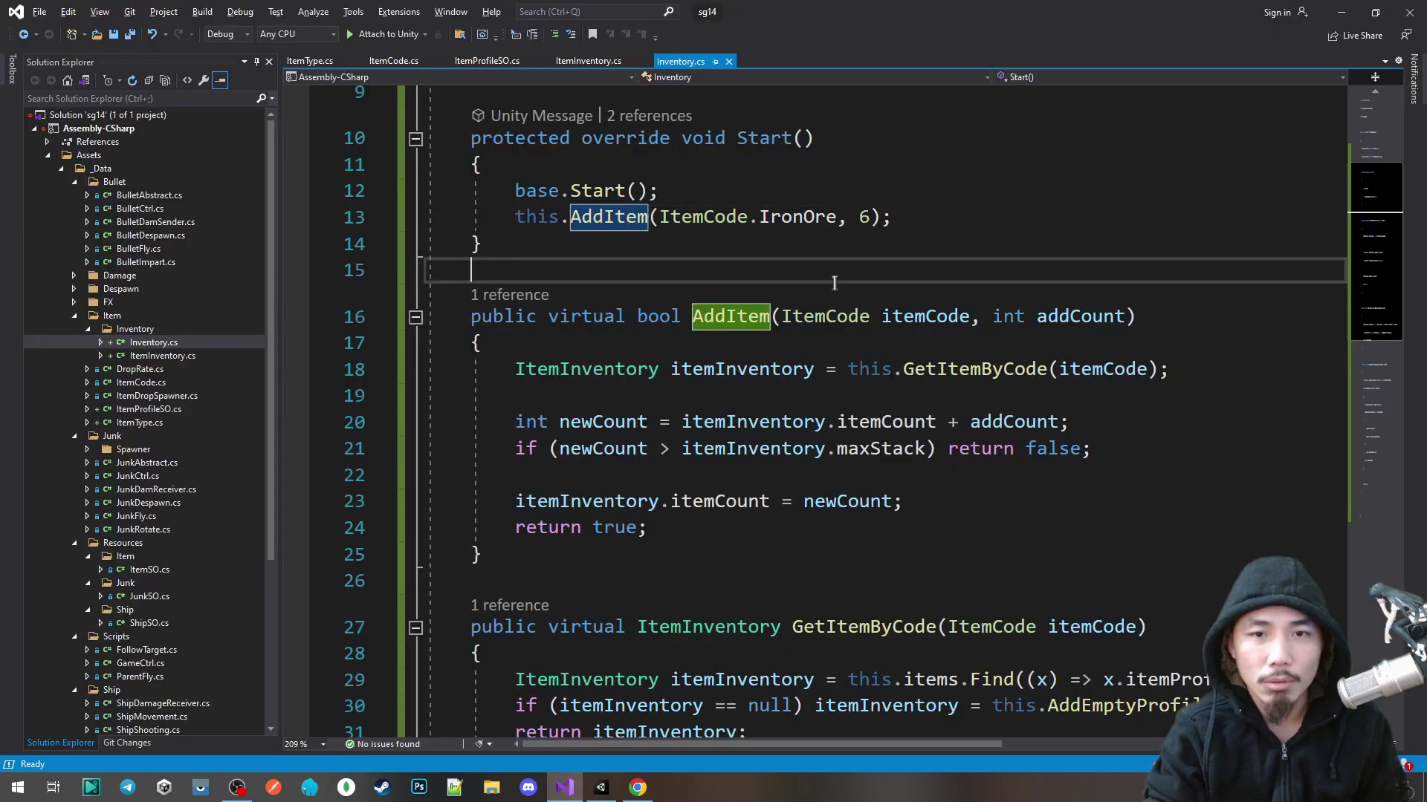
double_click(864, 217)
type("4")
key("ctrl+s")
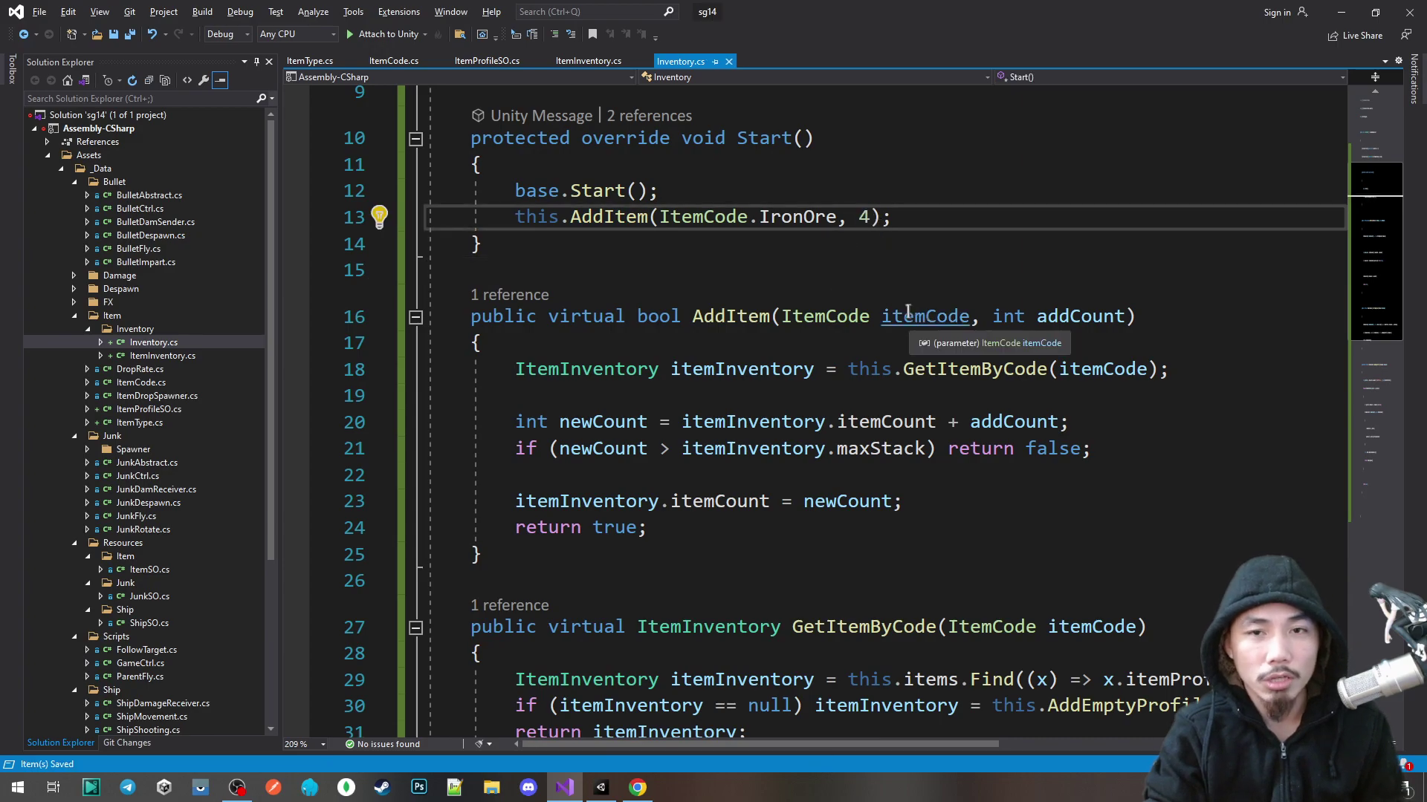
Step: Play-test adding 4 IronOre in Unity, then inspect the GetItemByCode call inside AddItem
left_click(606, 789)
left_click(672, 45)
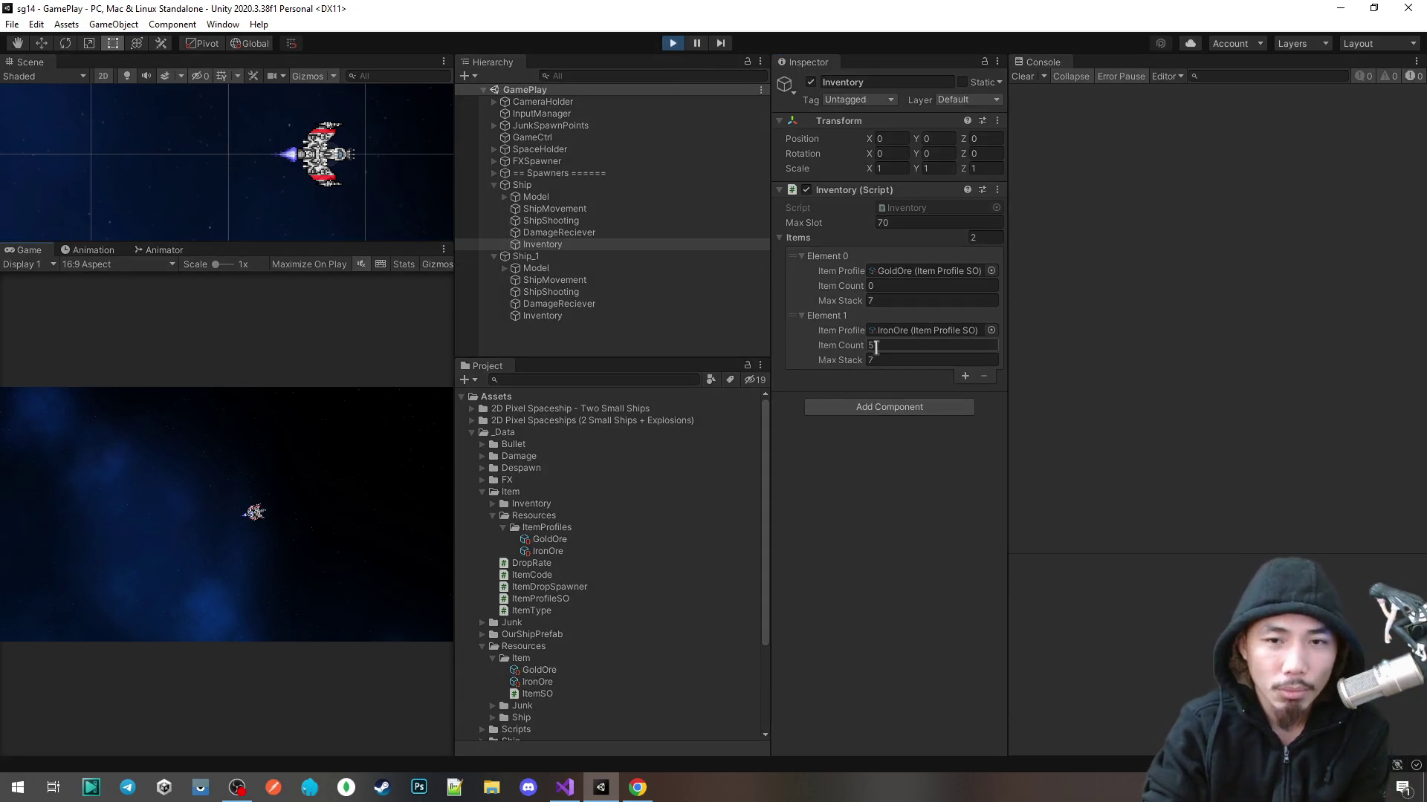
left_click(673, 44)
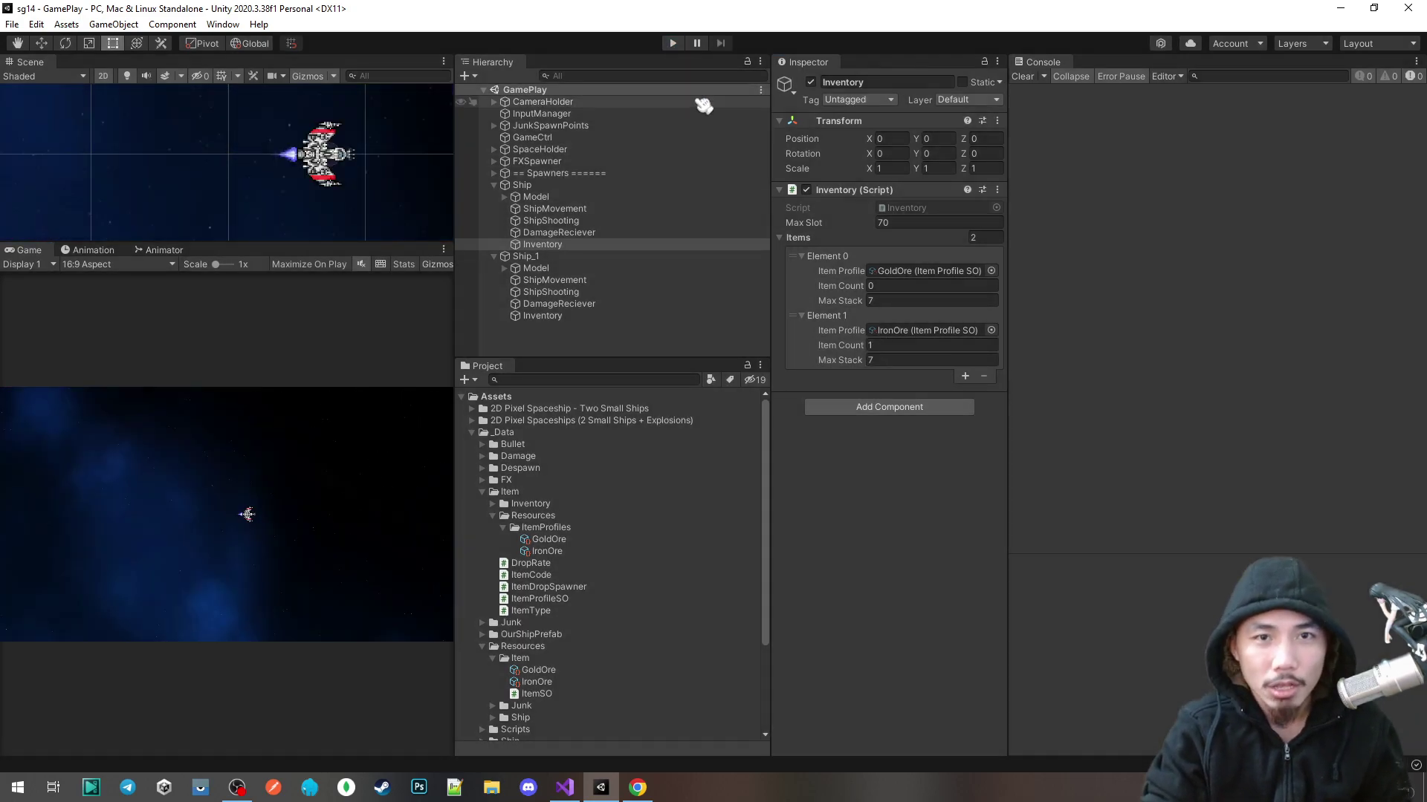
key("alt+Tab")
left_click(987, 368)
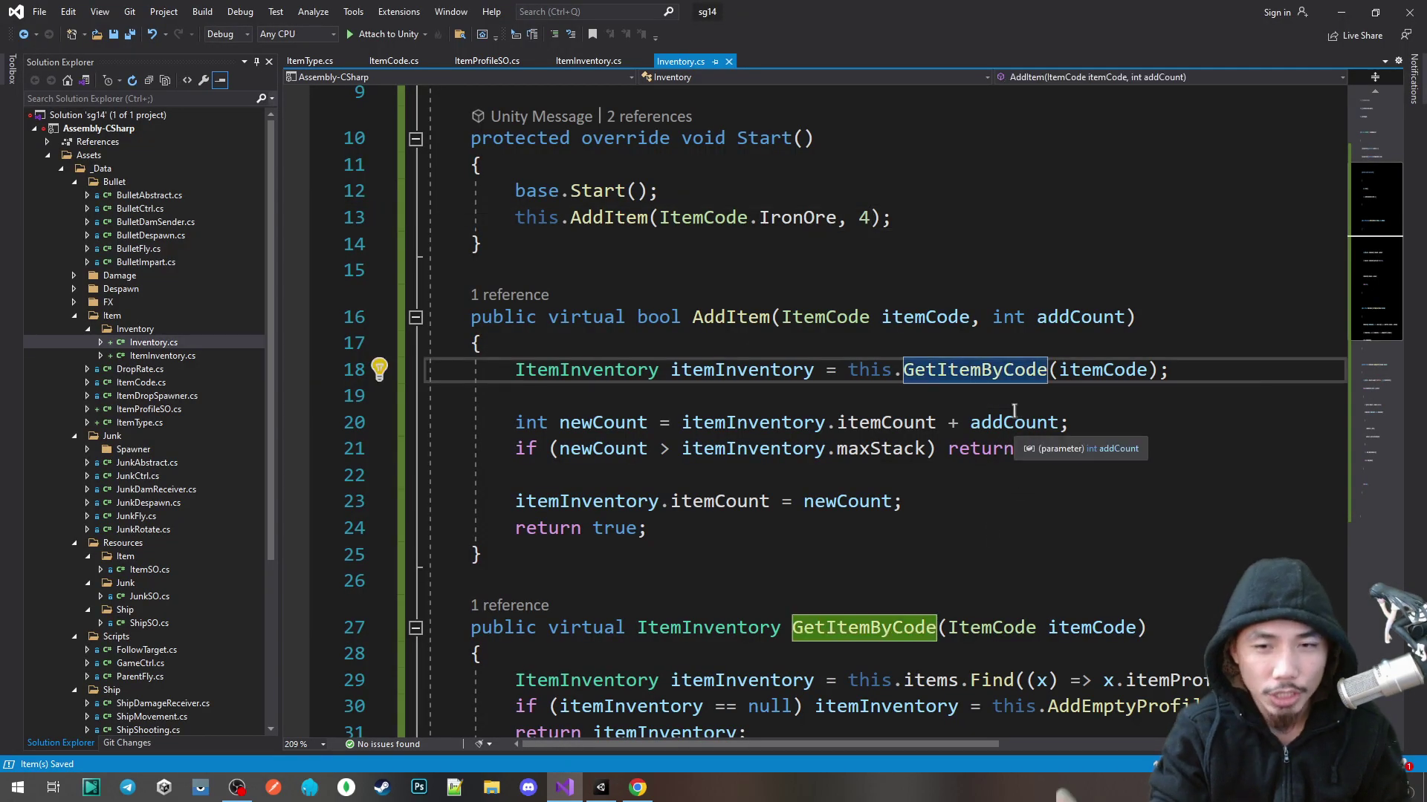
key("alt+Tab")
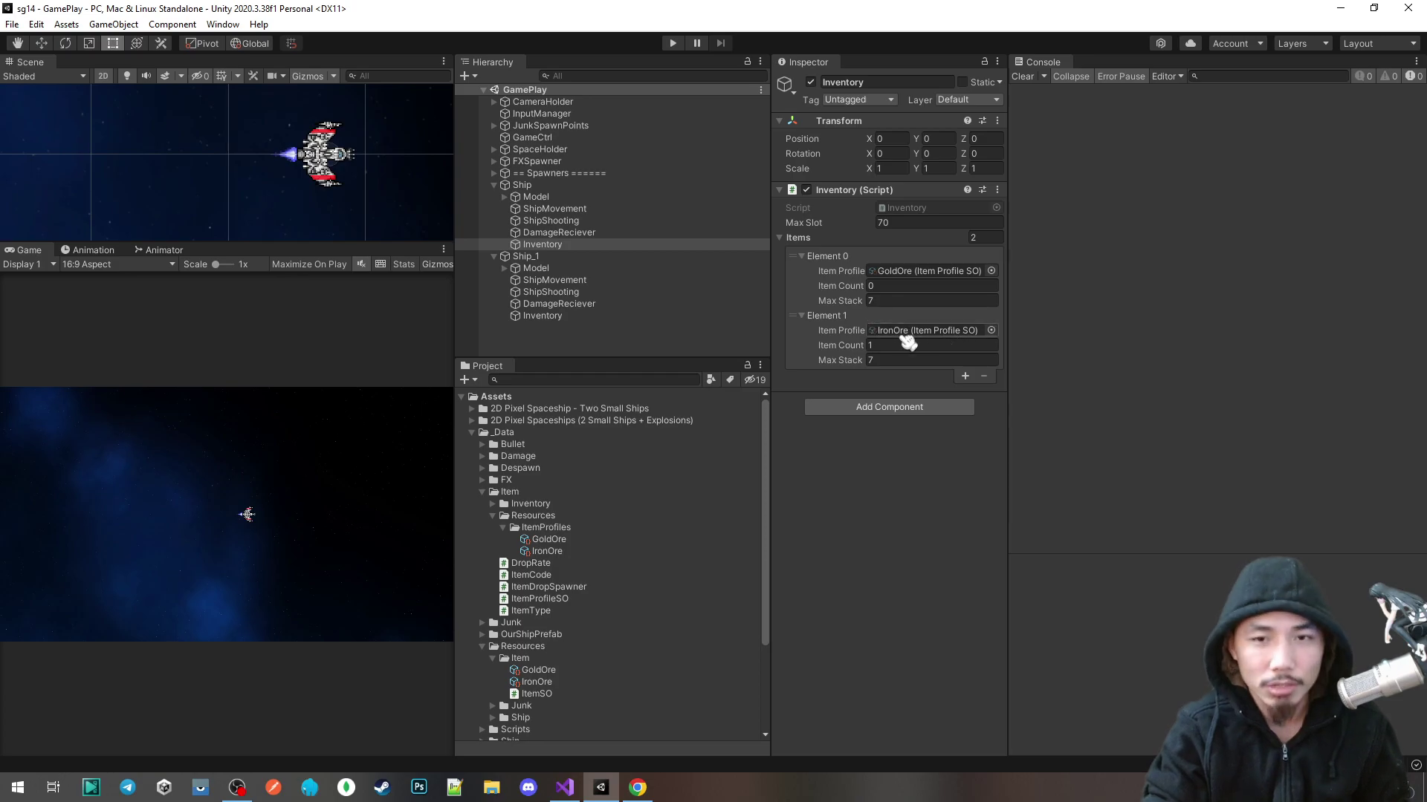
key("alt+Tab")
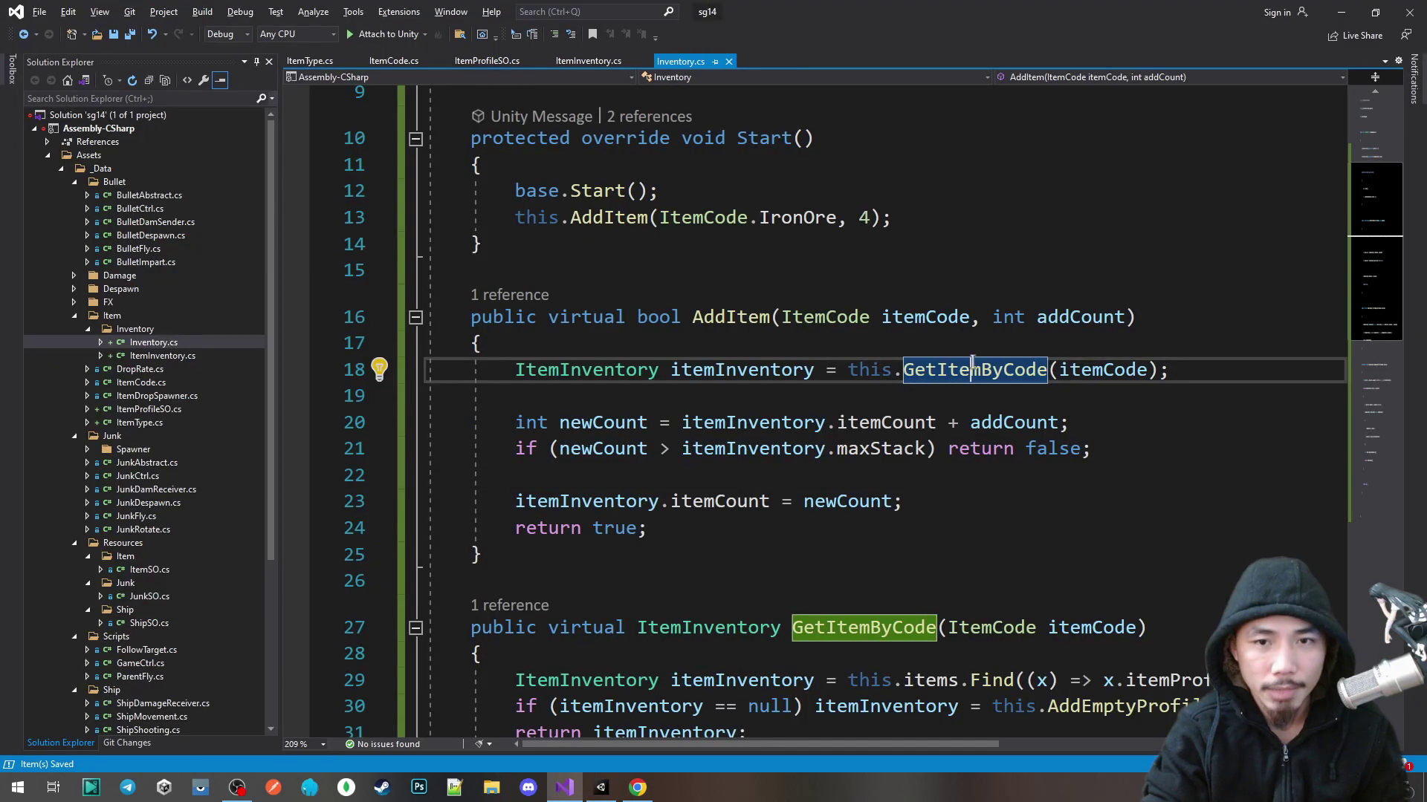
Step: Review AddItem's newCount and maxStack check, selecting the stack-limit logic on lines 20–24
left_click(756, 369)
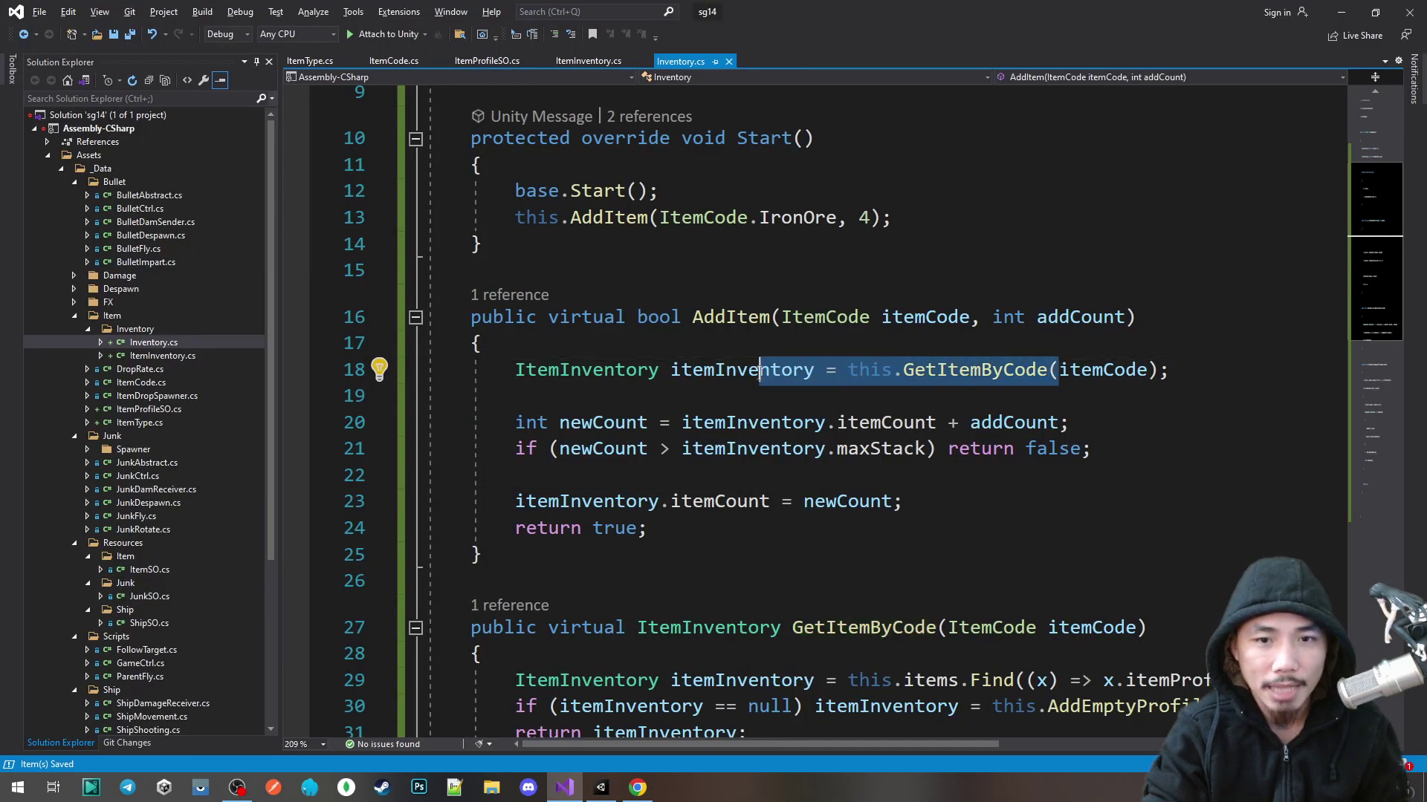
left_click(580, 422)
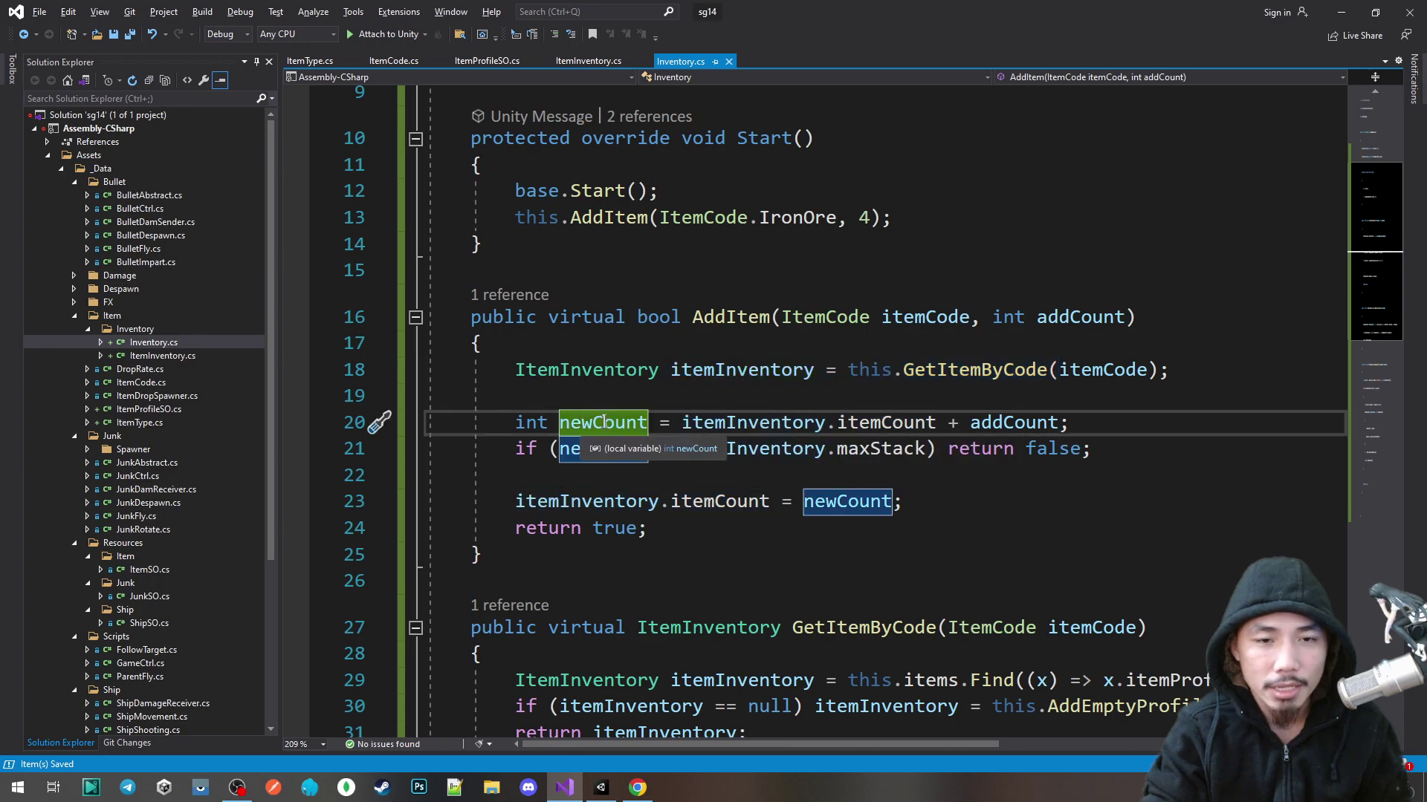
left_click(756, 475)
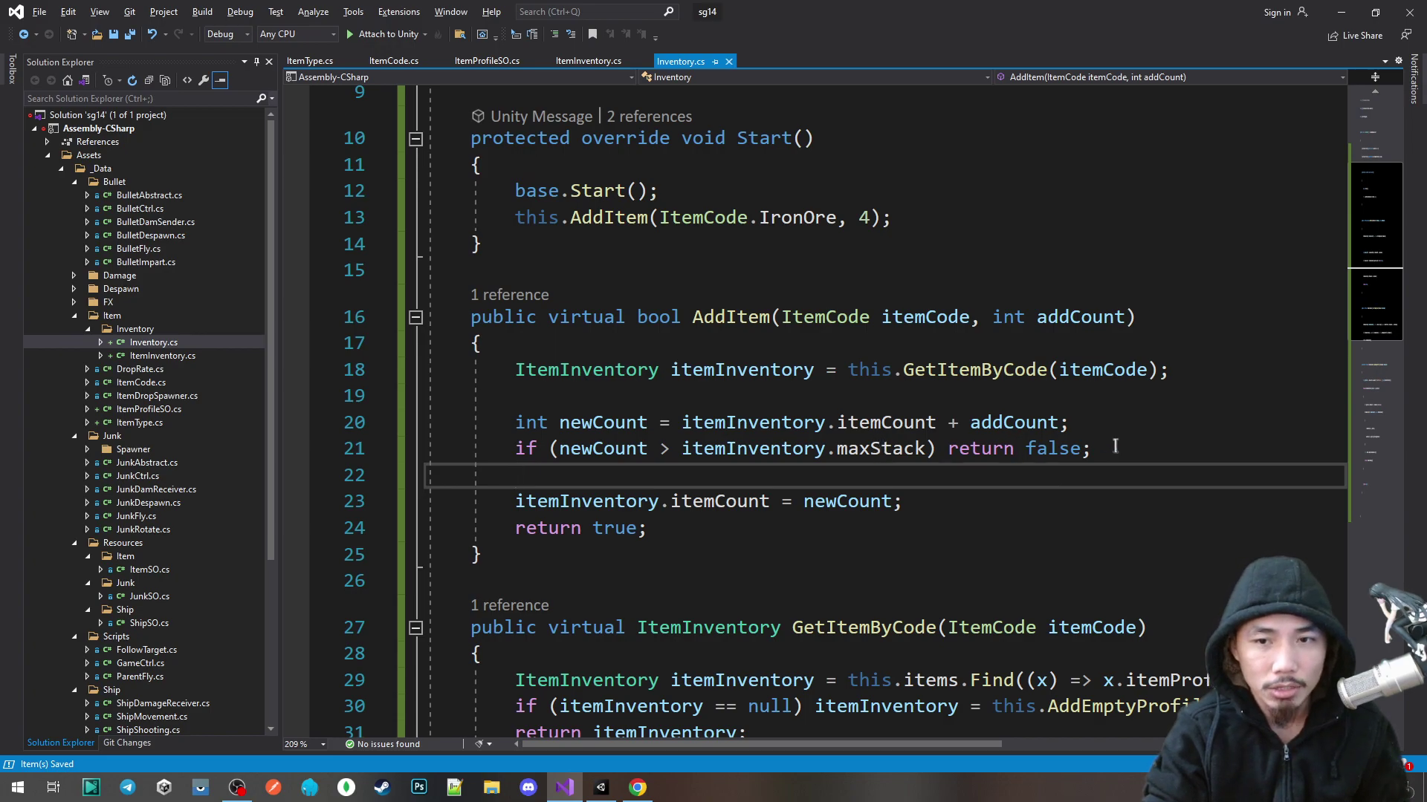
left_click_drag(1093, 449, 838, 449)
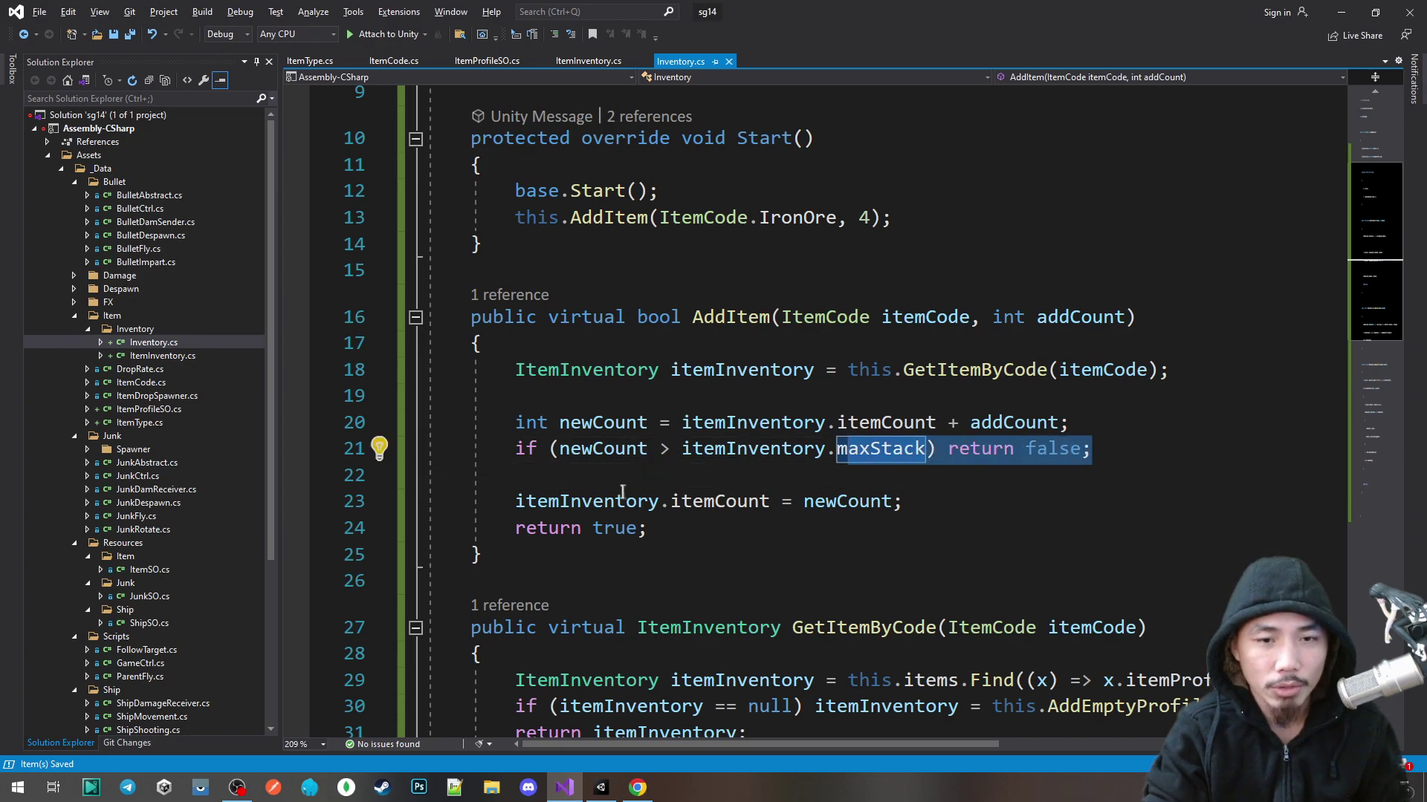
left_click(821, 501)
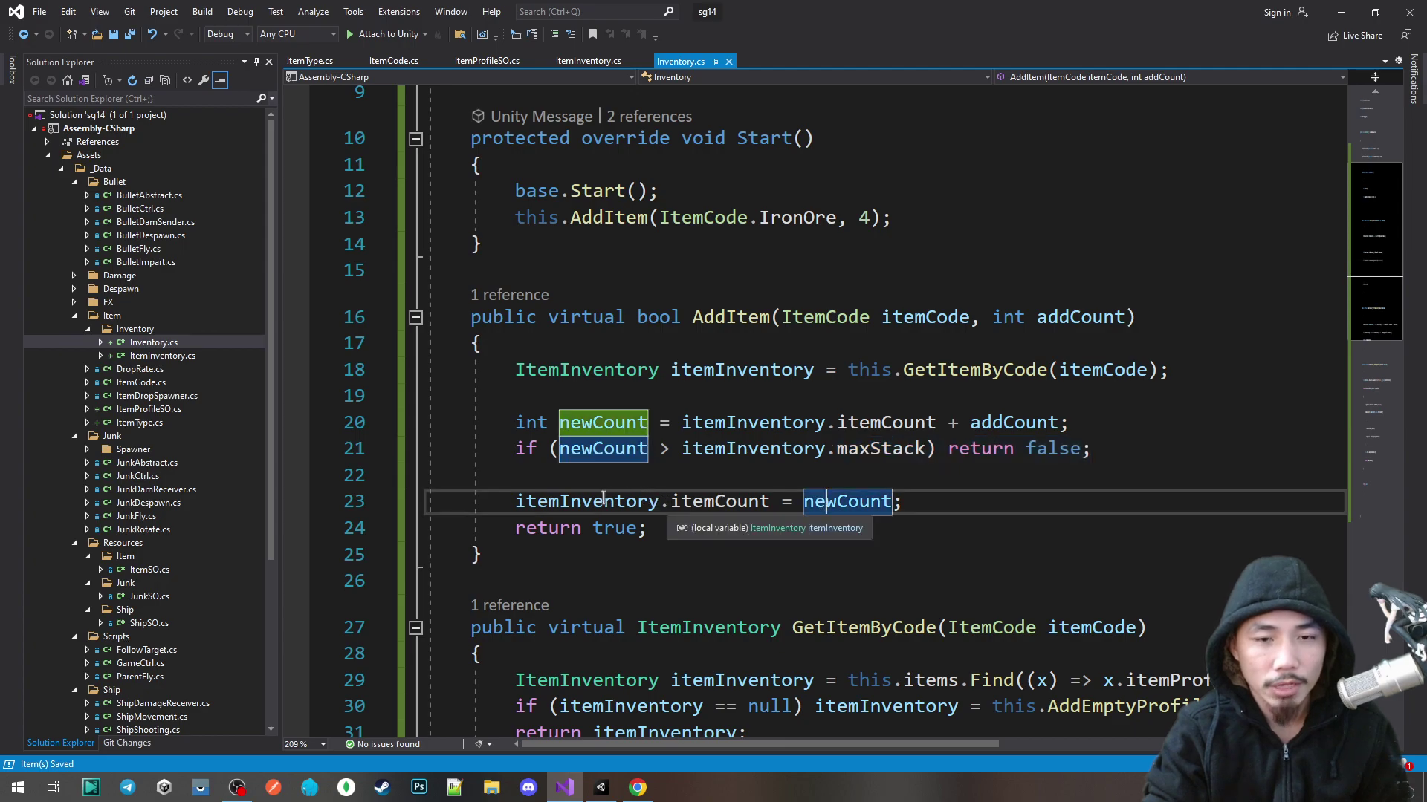
left_click_drag(647, 529, 471, 422)
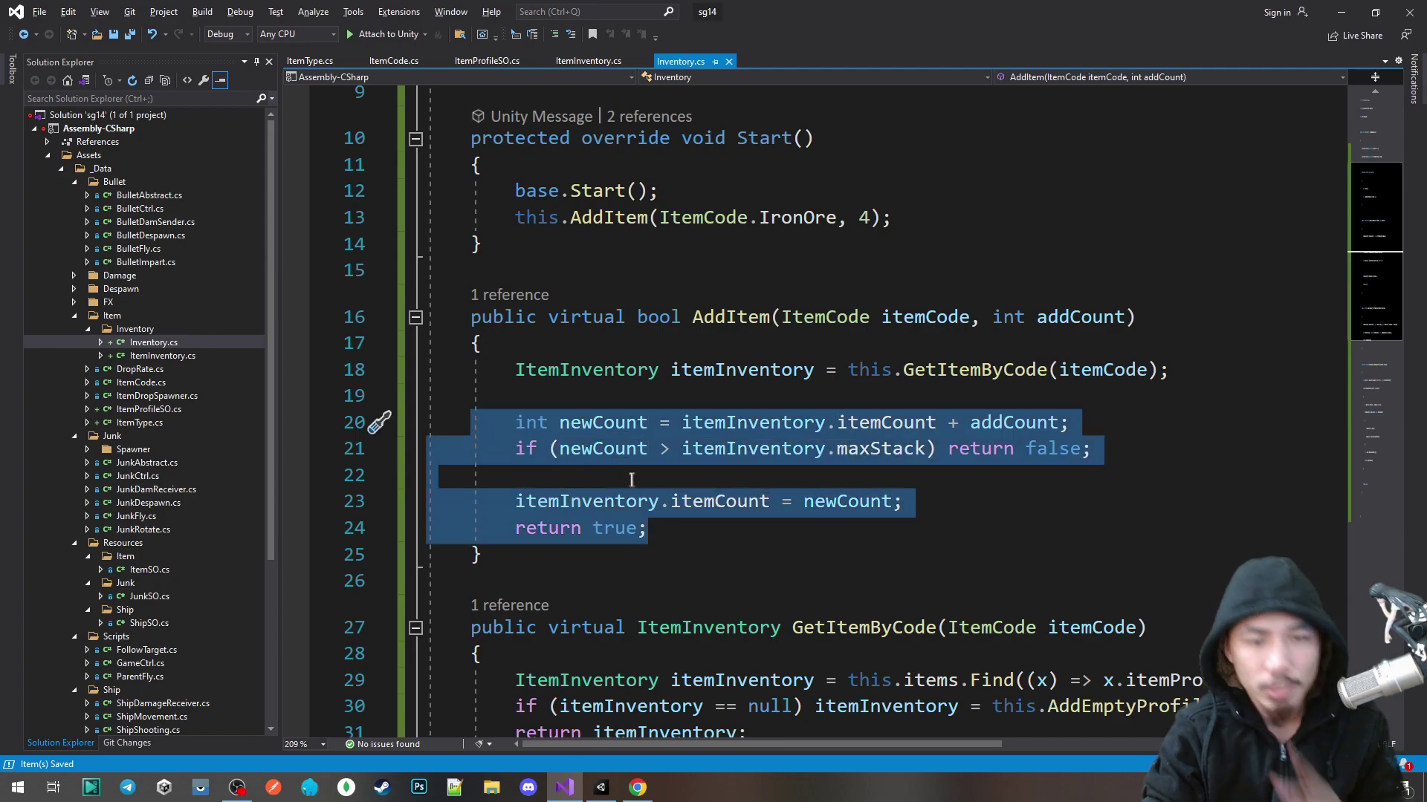
Step: Remove the IronOre entry from the Ship's Items in Unity, then go to GetItemByCode's definition
key("alt+Tab")
left_click(841, 336)
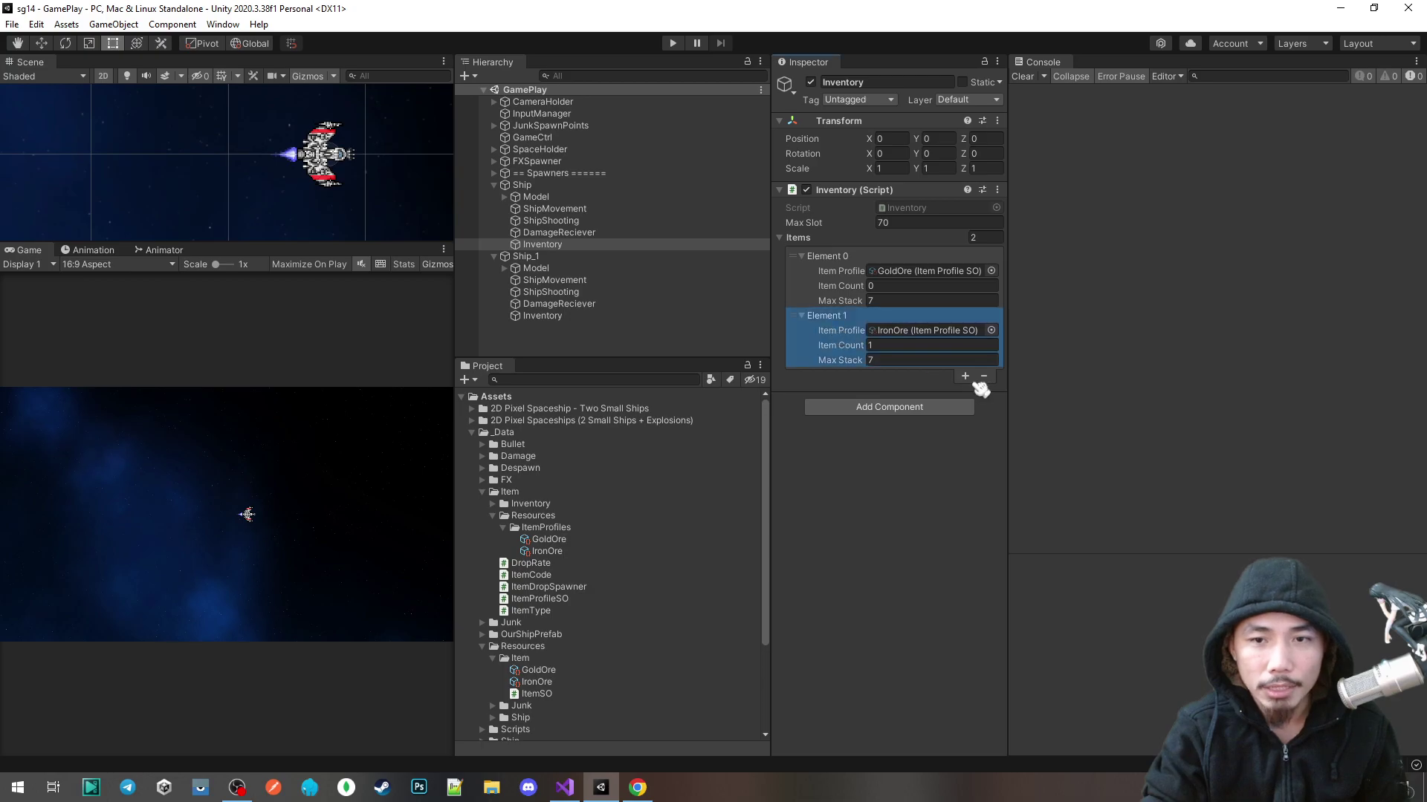
left_click(983, 376)
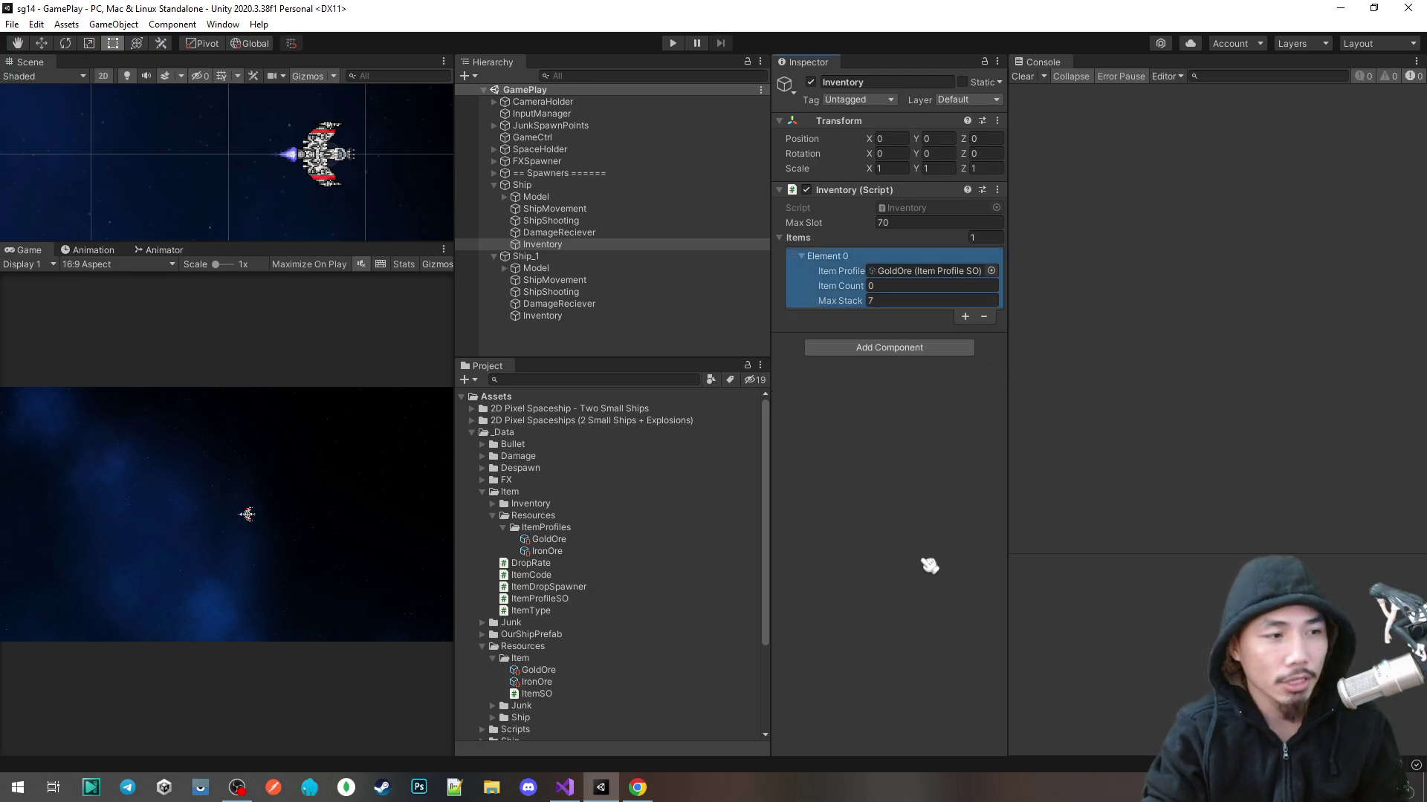
key("alt+Tab")
left_click(959, 385)
left_click(959, 386, "ctrl")
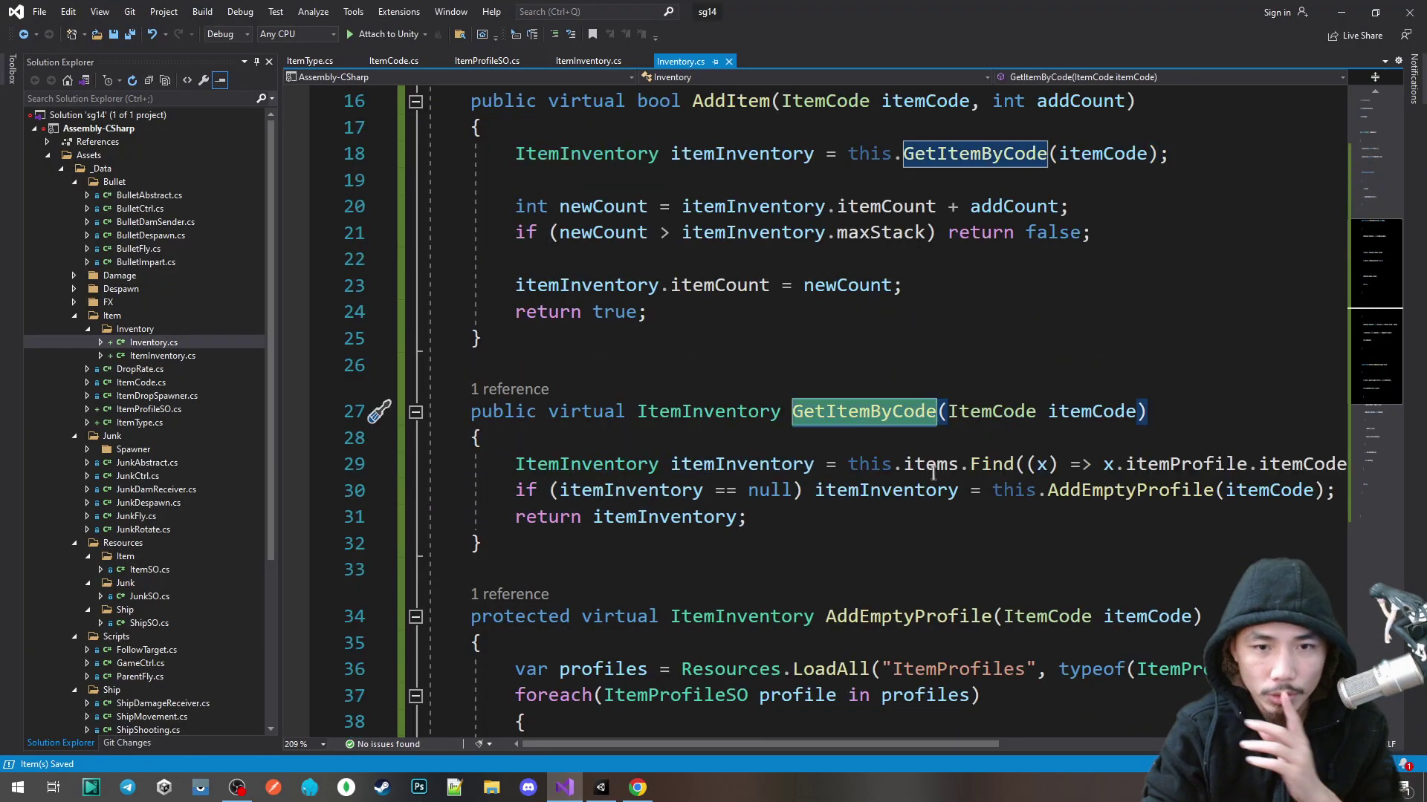
Step: Examine GetItemByCode's lookup line, the items declaration, and the Find lambda's x.itemProfile.itemCode comparison
scroll(899, 425, "down", 1)
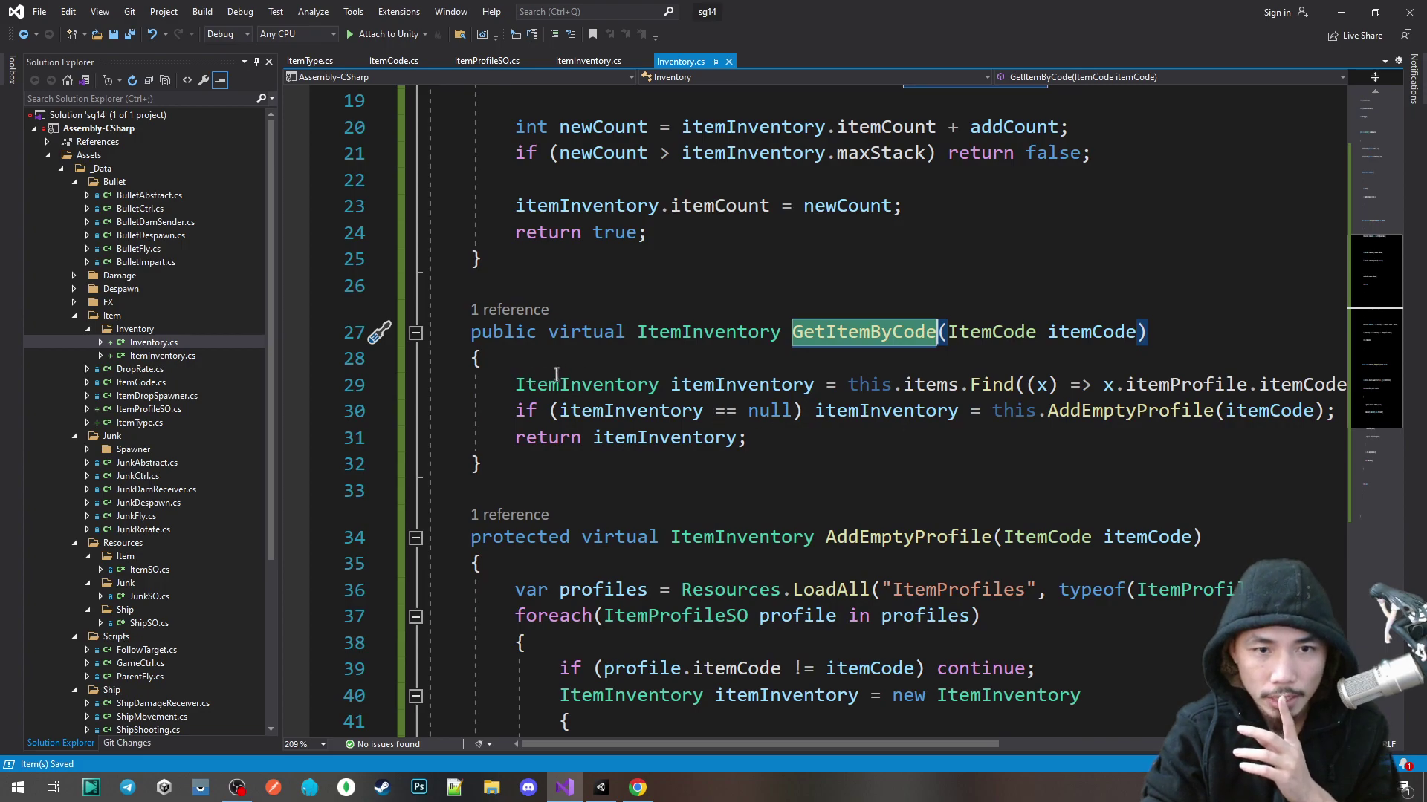
left_click_drag(556, 376, 1118, 384)
left_click(938, 384)
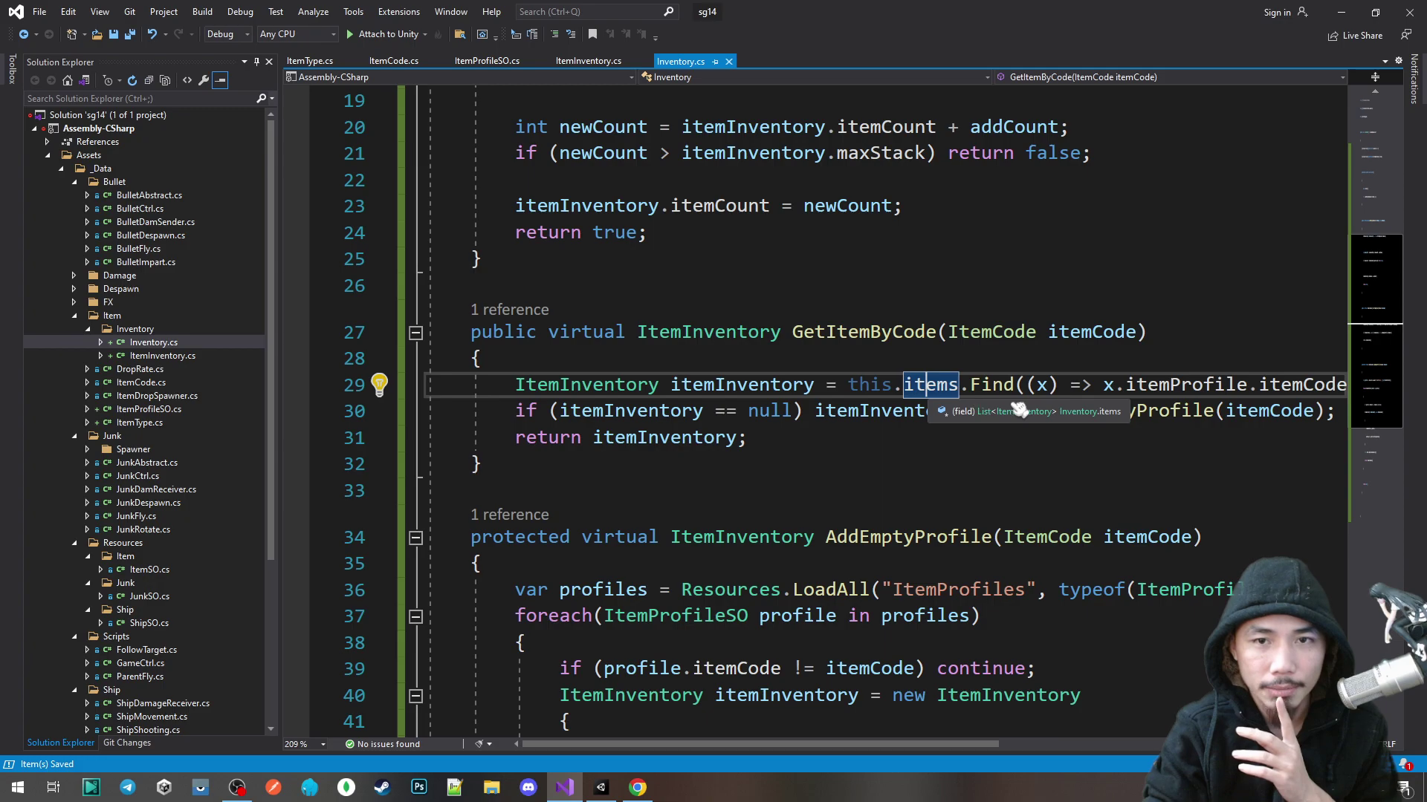
key("F12")
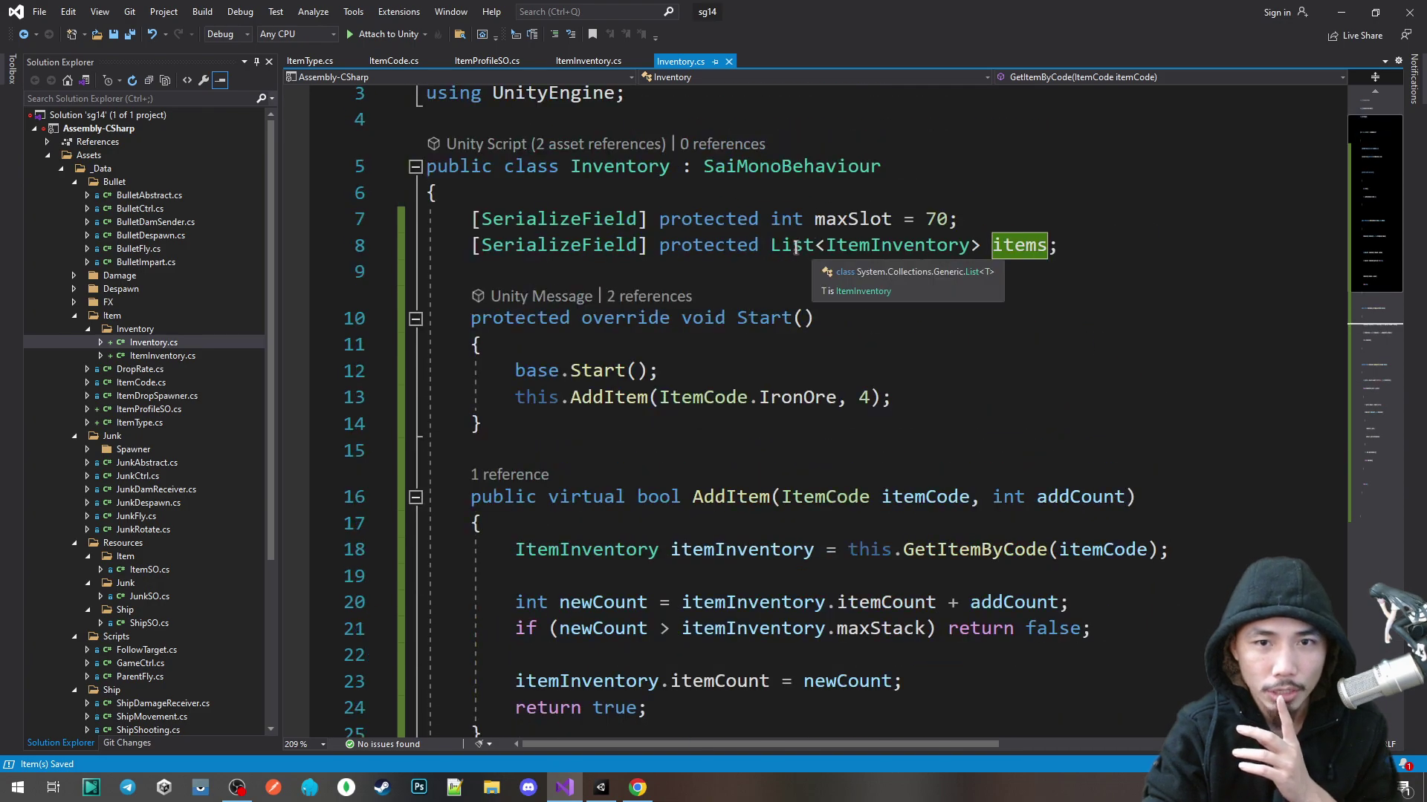
scroll(796, 248, "down", 4)
left_click(1003, 465)
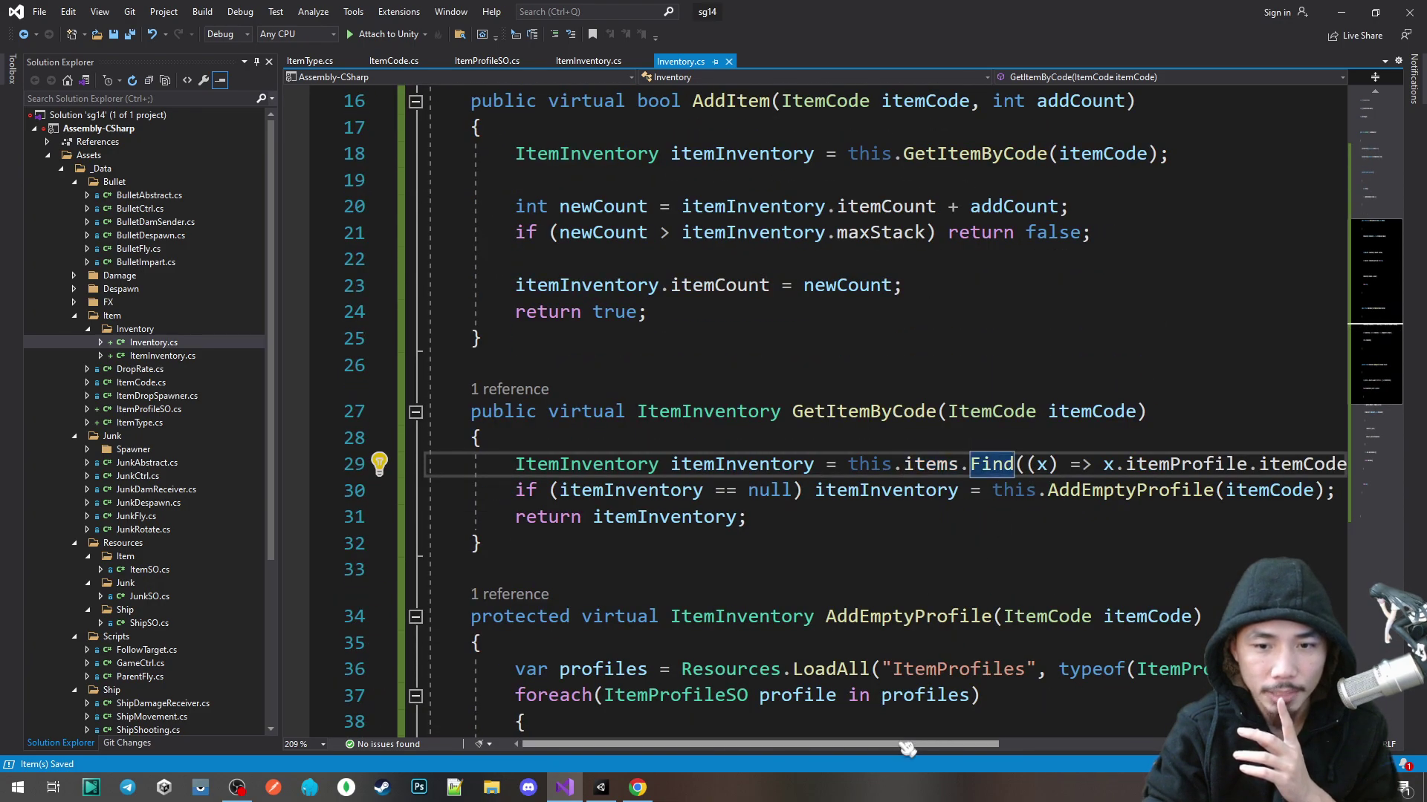
left_click_drag(908, 748, 1055, 748)
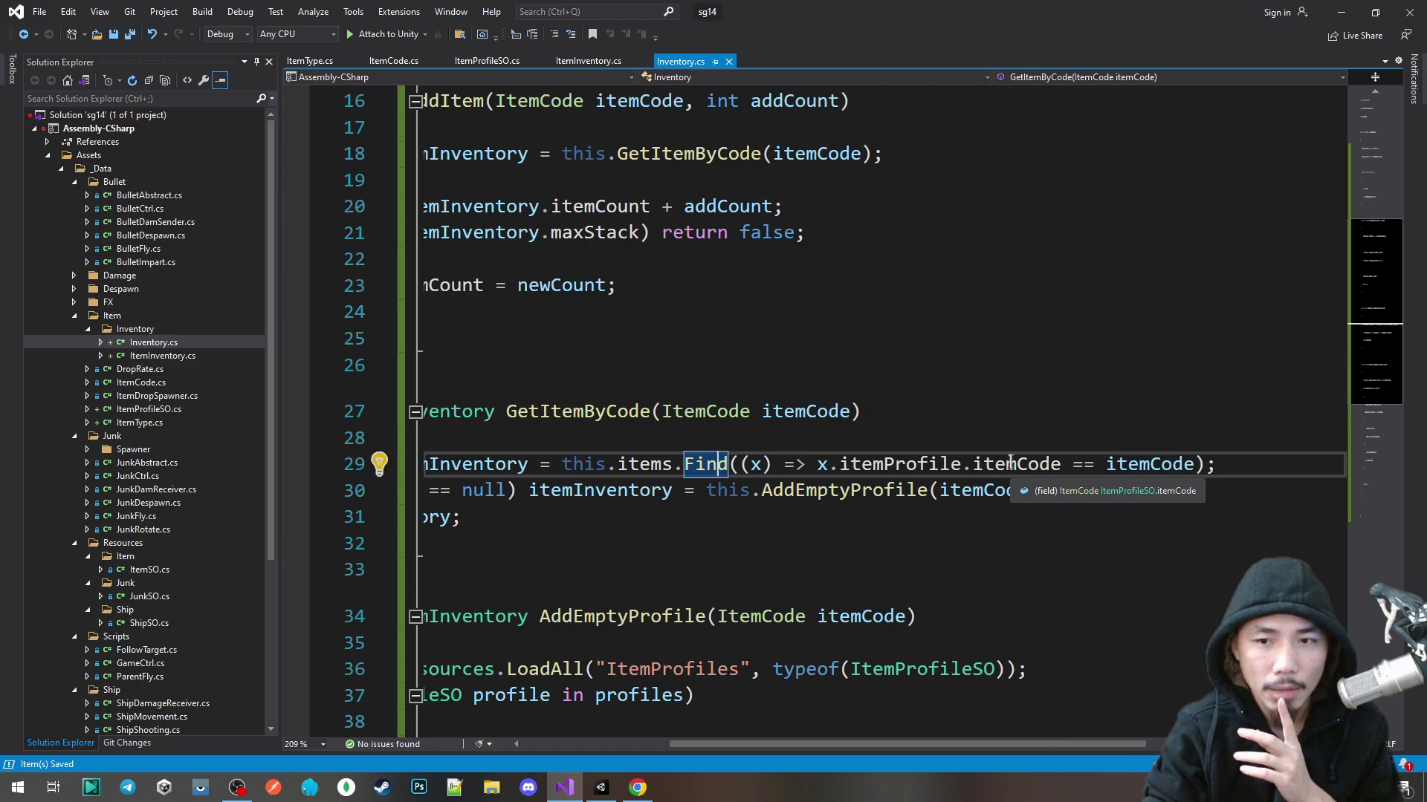
left_click(1009, 464)
left_click(972, 464)
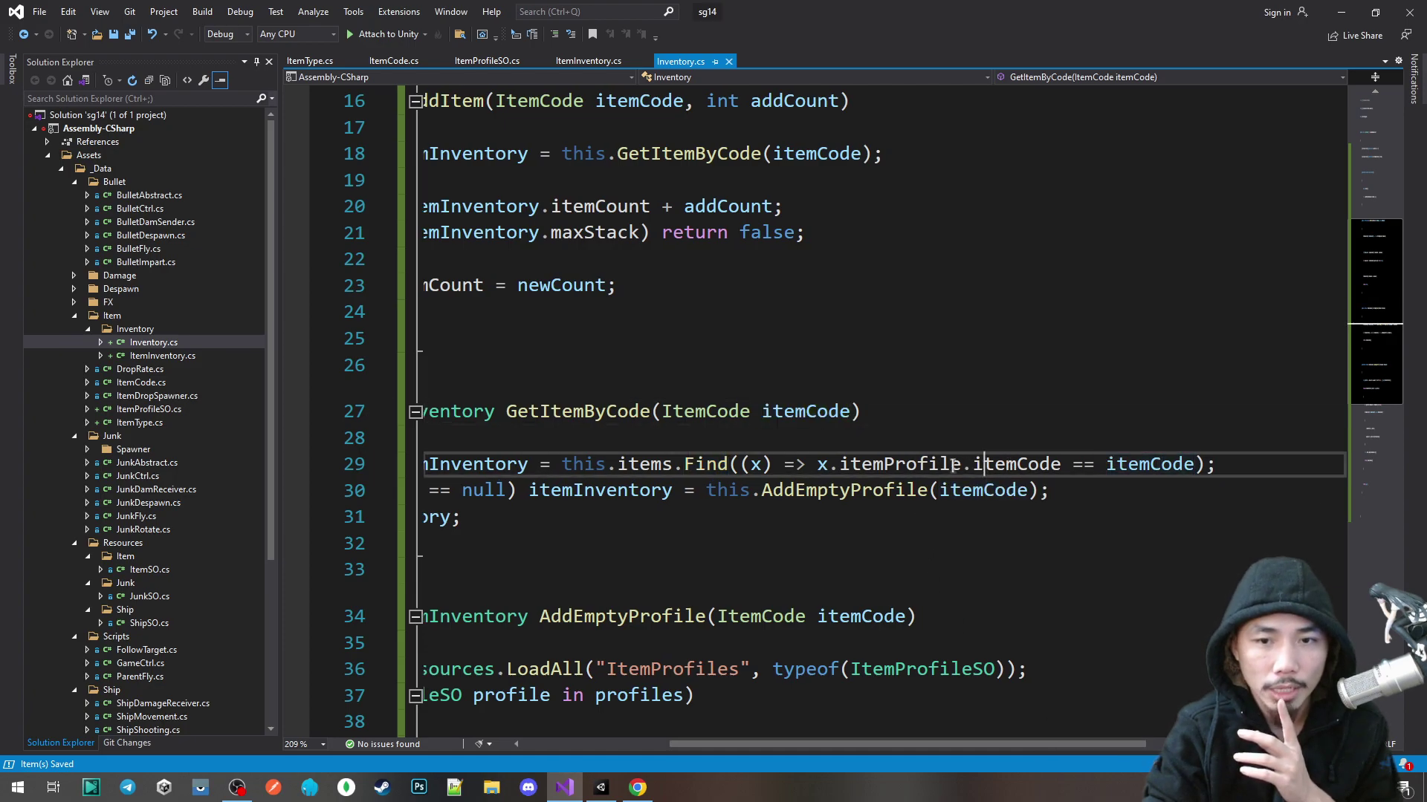
Step: Rename the Find lambda parameter from x to item
double_click(824, 464)
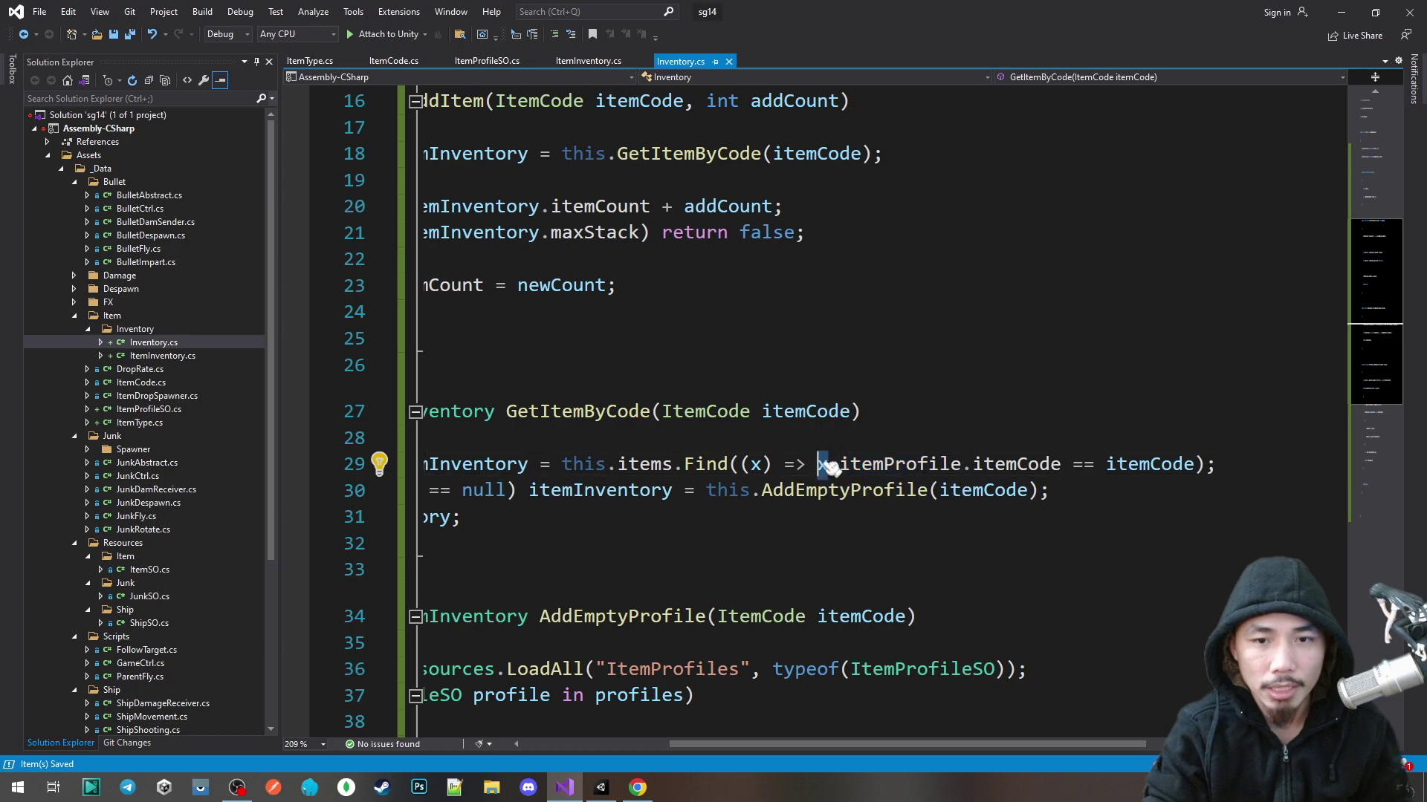
type("item")
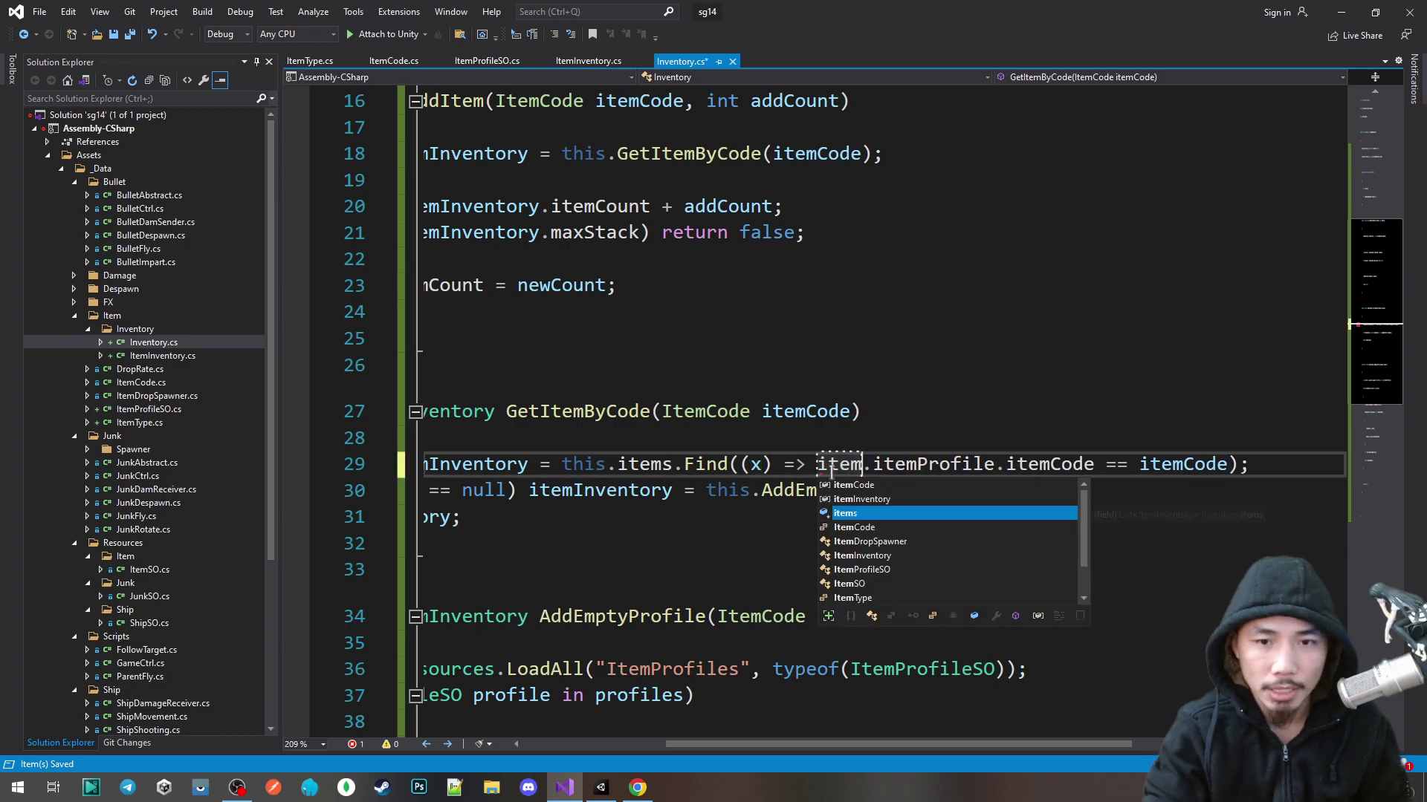
double_click(753, 464)
type("item")
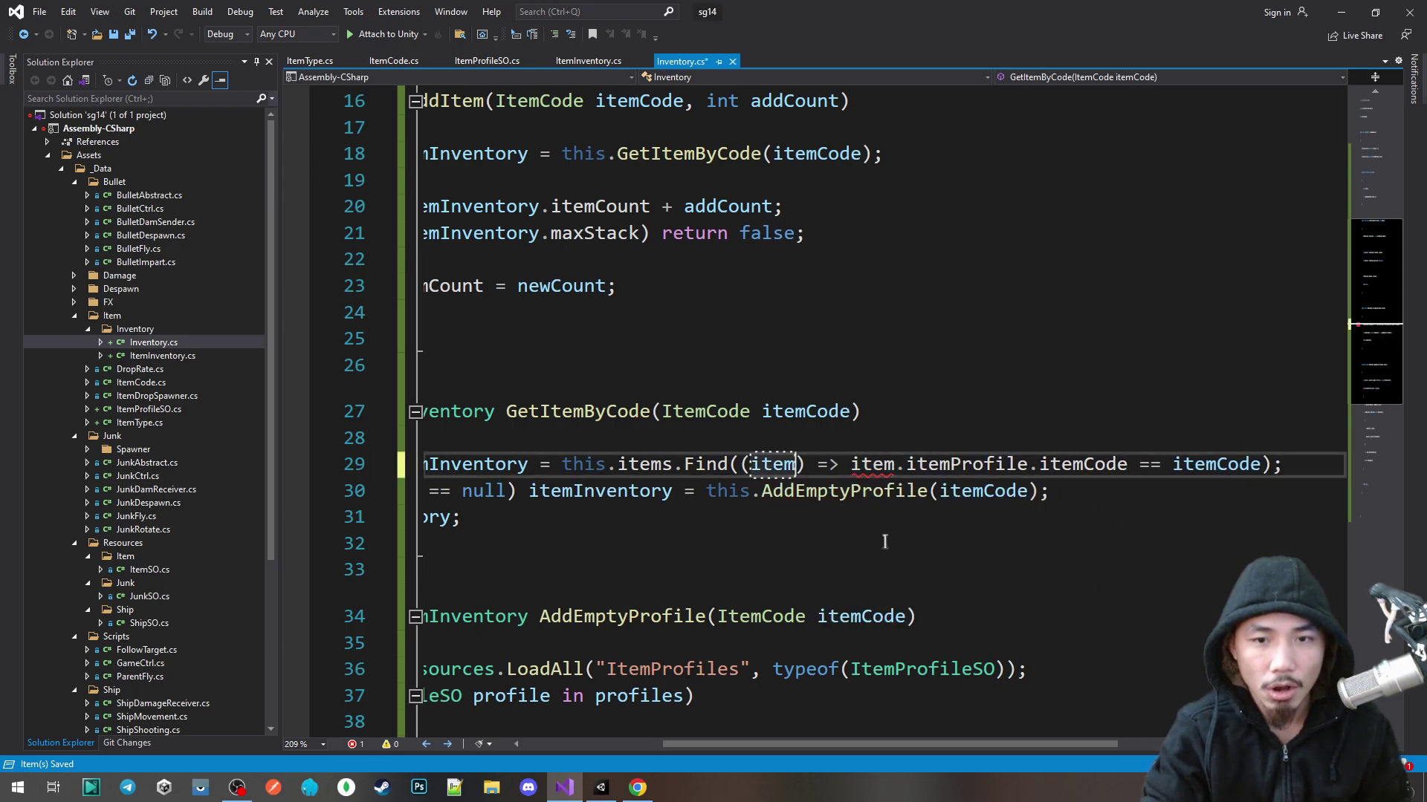
left_click(894, 520)
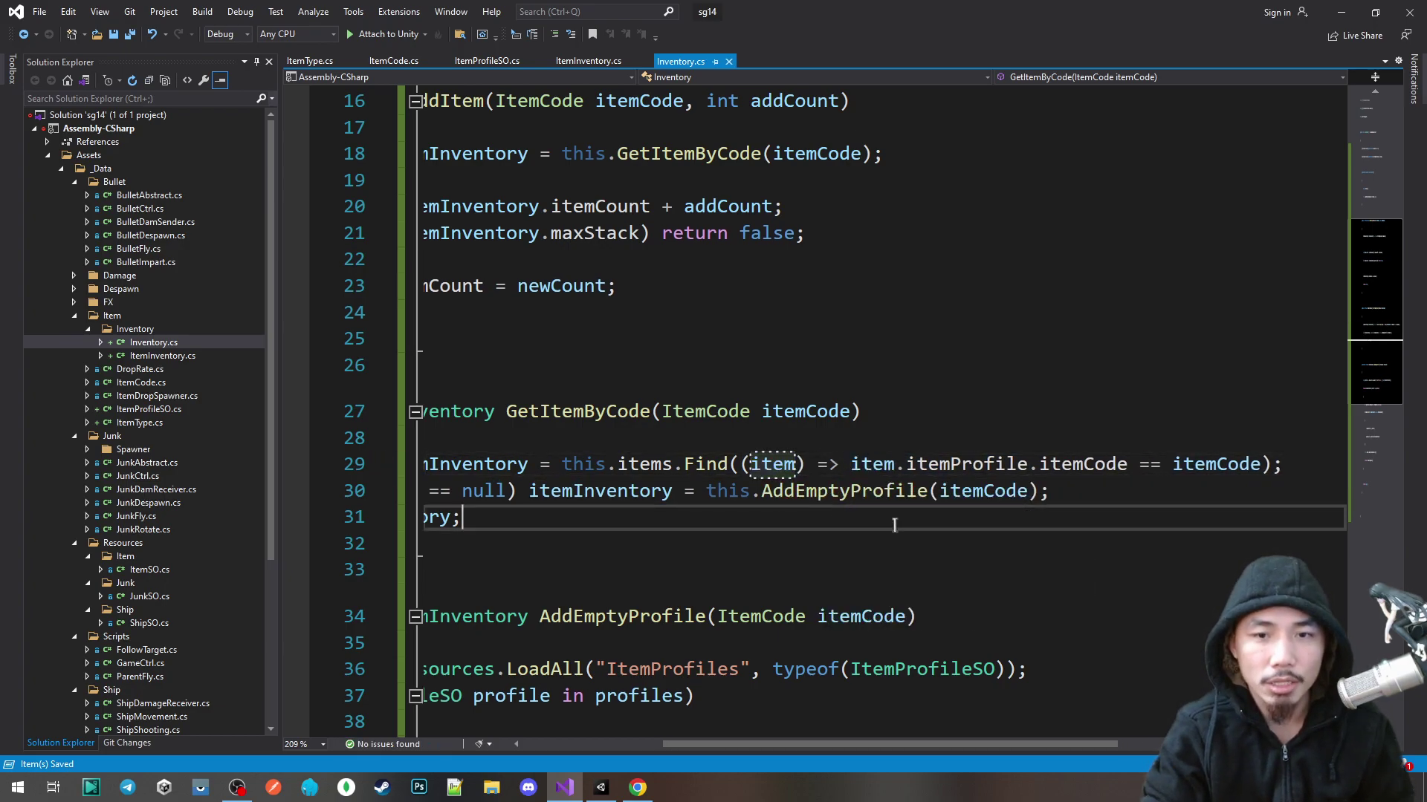
Step: Go over the renamed lambda's items list, itemProfile member and itemCode comparison on line 29
left_click(777, 464)
double_click(643, 464)
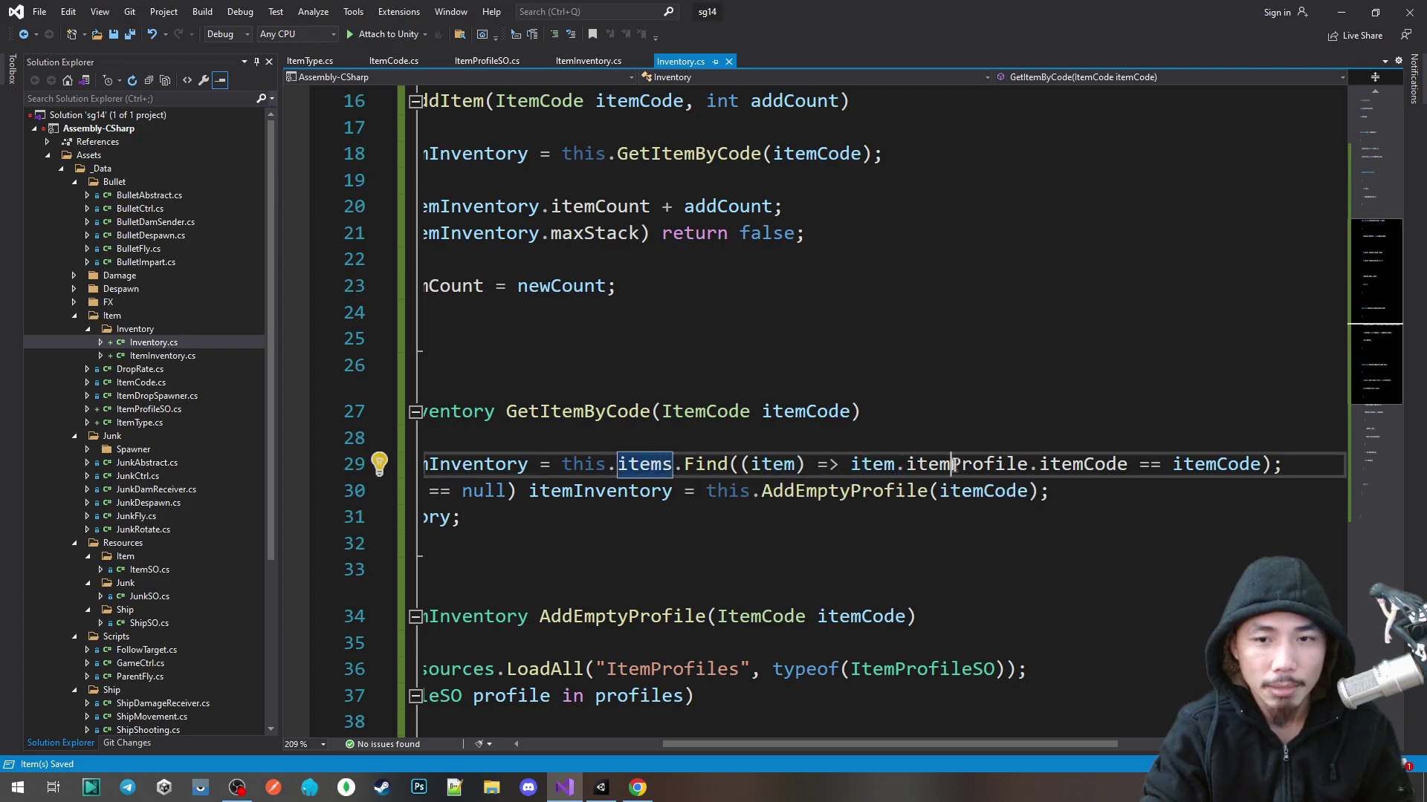
left_click(1091, 464)
left_click(1248, 465)
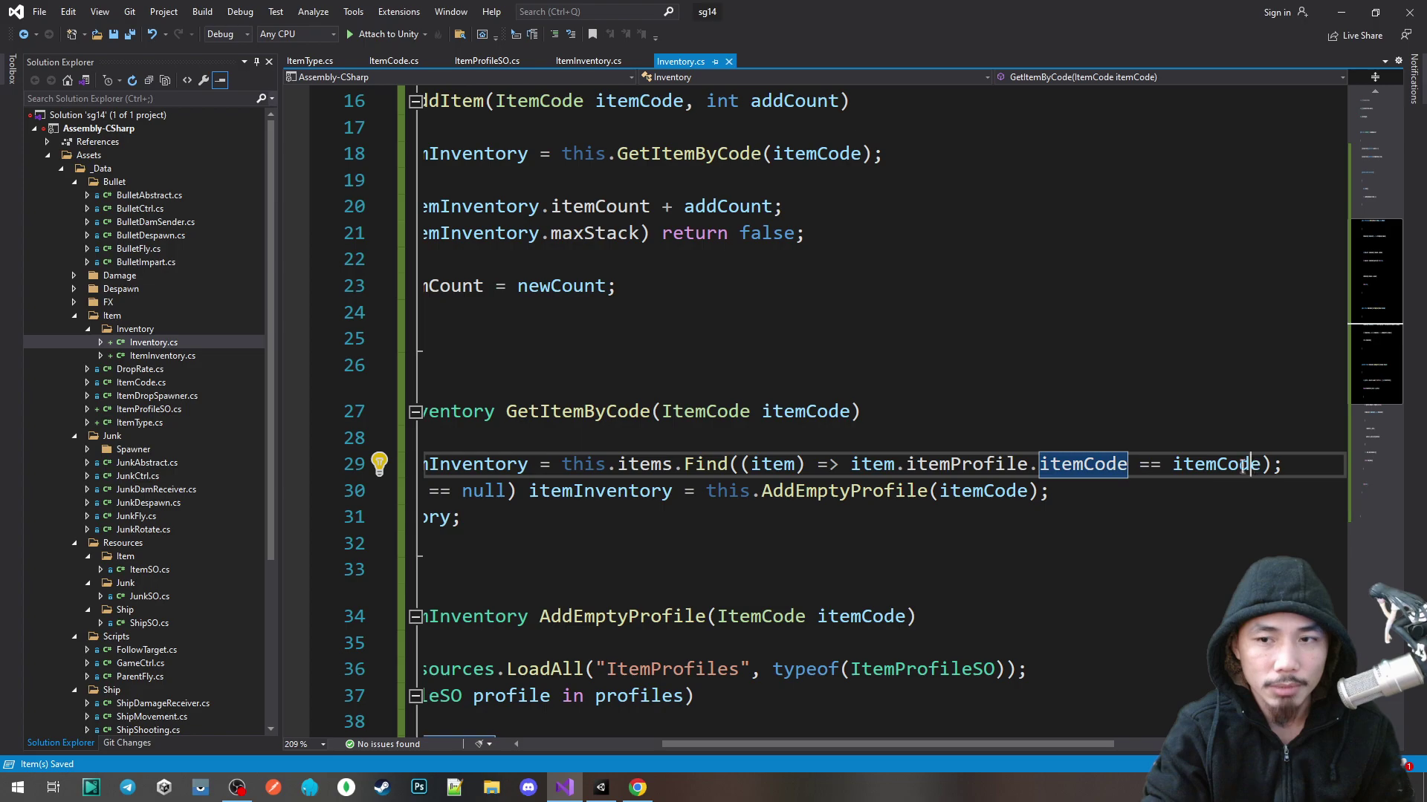
left_click_drag(1249, 464, 1040, 464)
left_click_drag(810, 744, 650, 635)
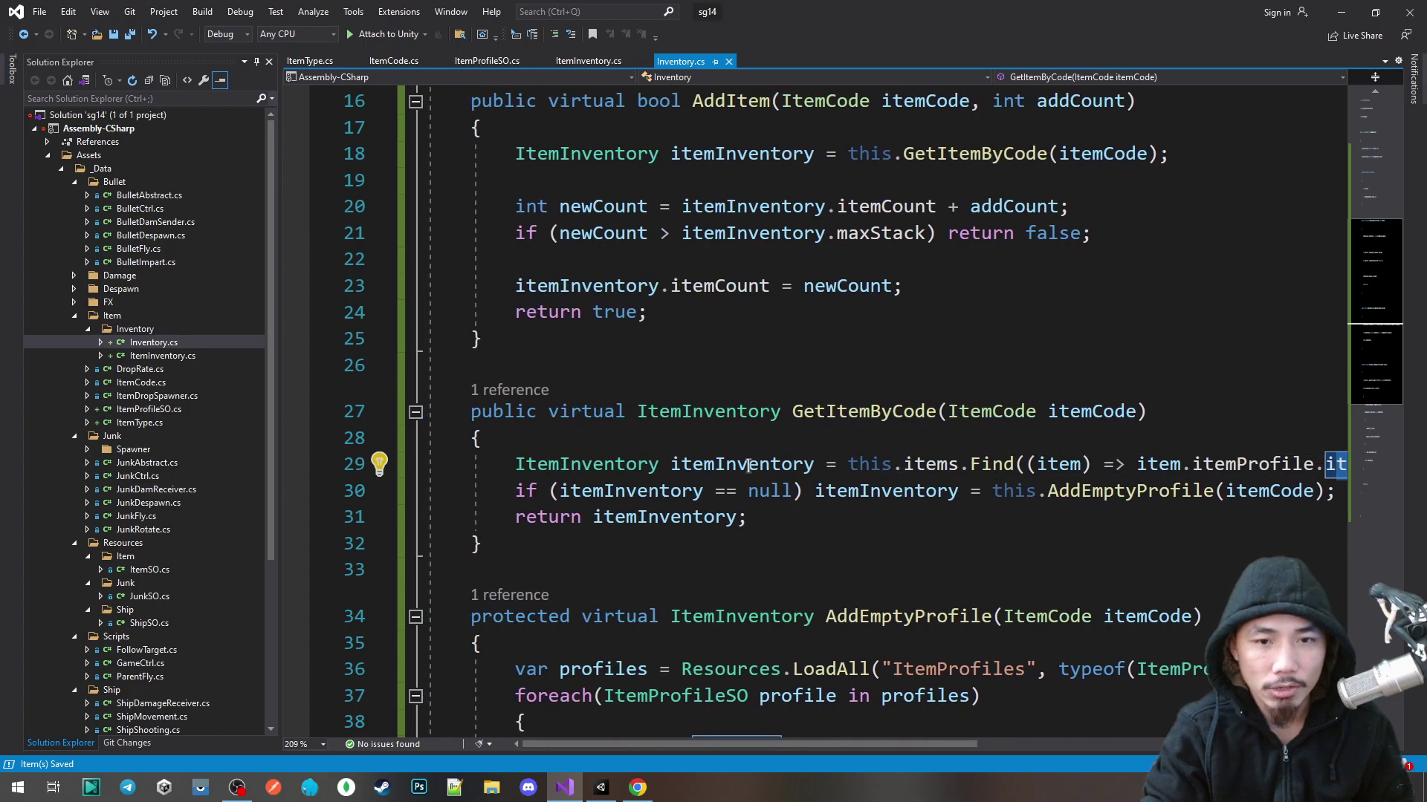
left_click_drag(582, 491, 782, 491)
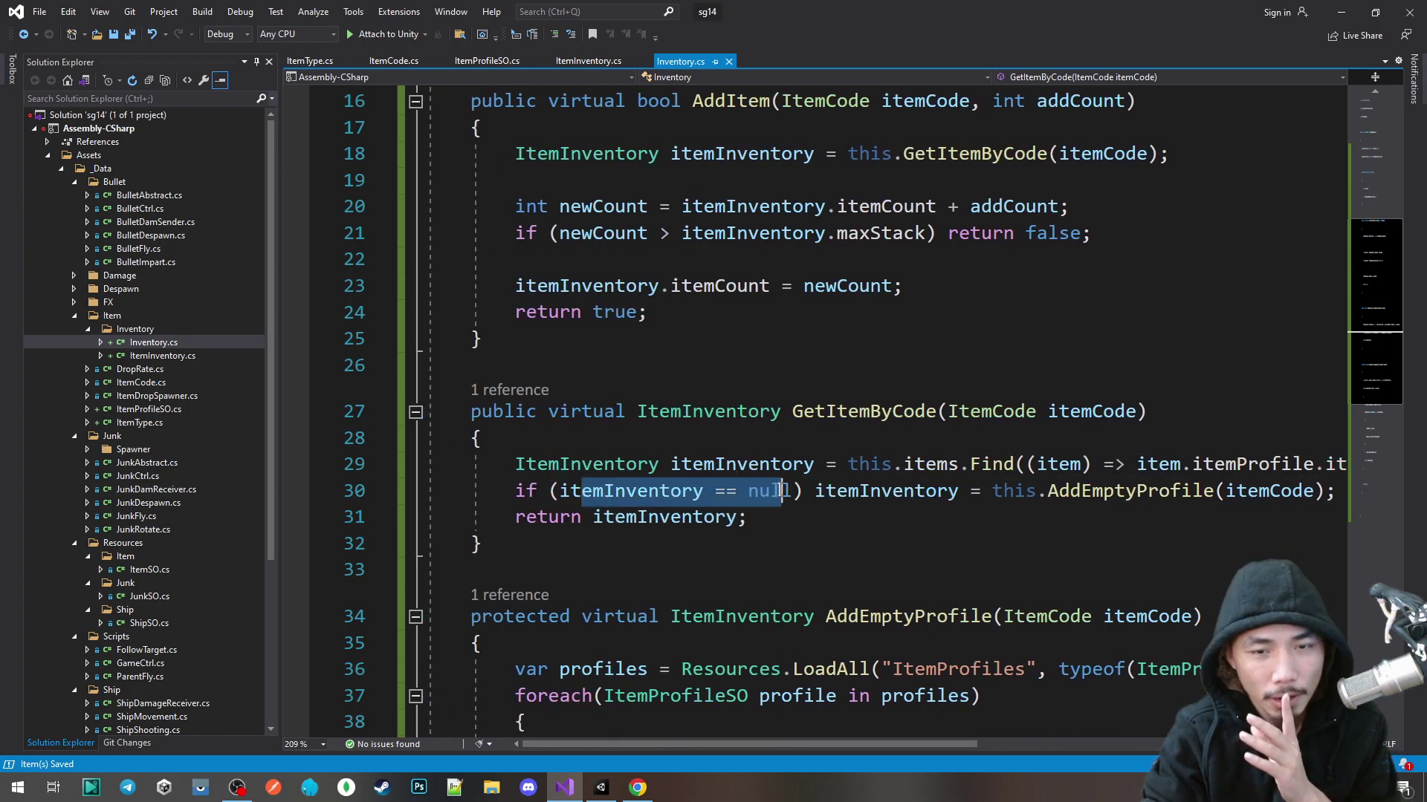
key("shift+alt+equal")
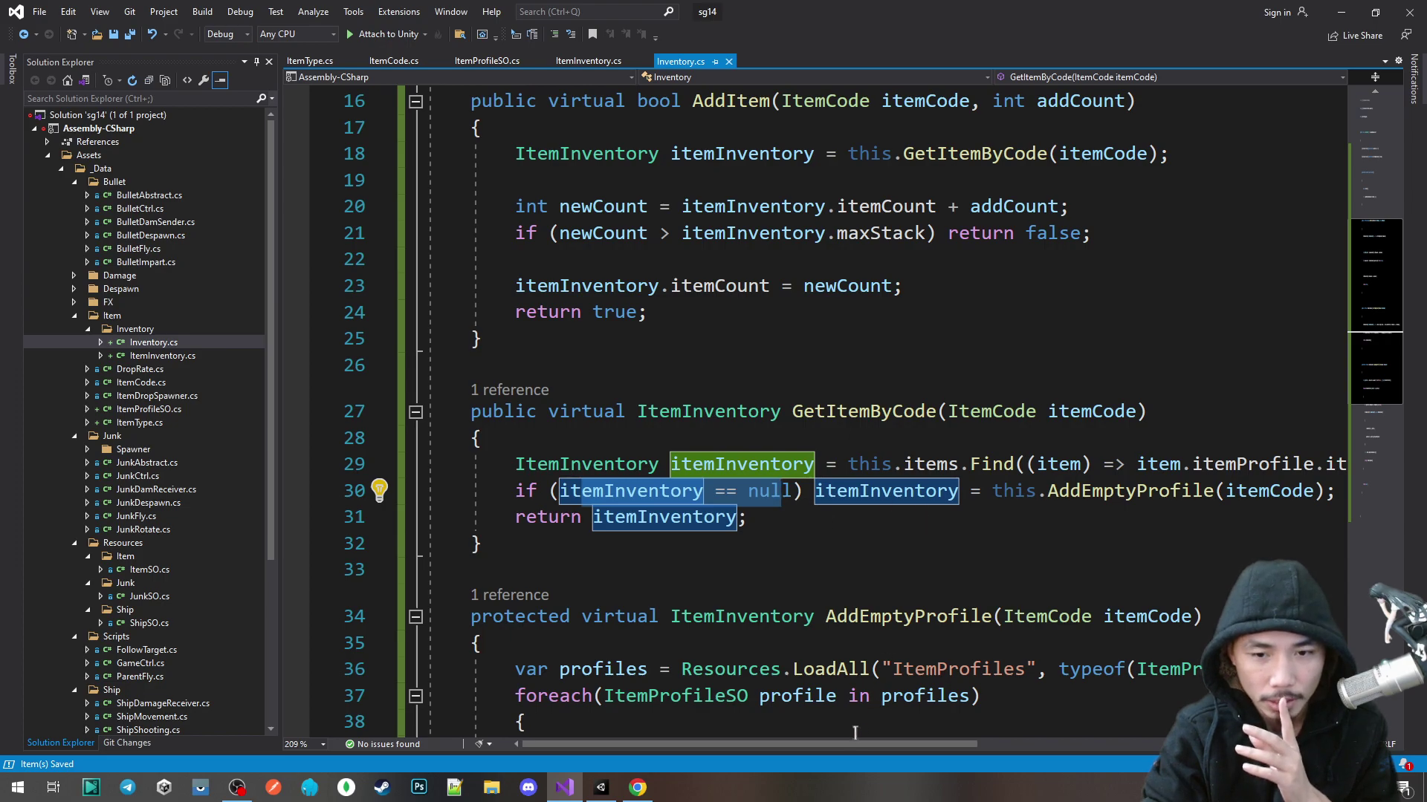
scroll(855, 734, "right", 2)
double_click(1028, 493)
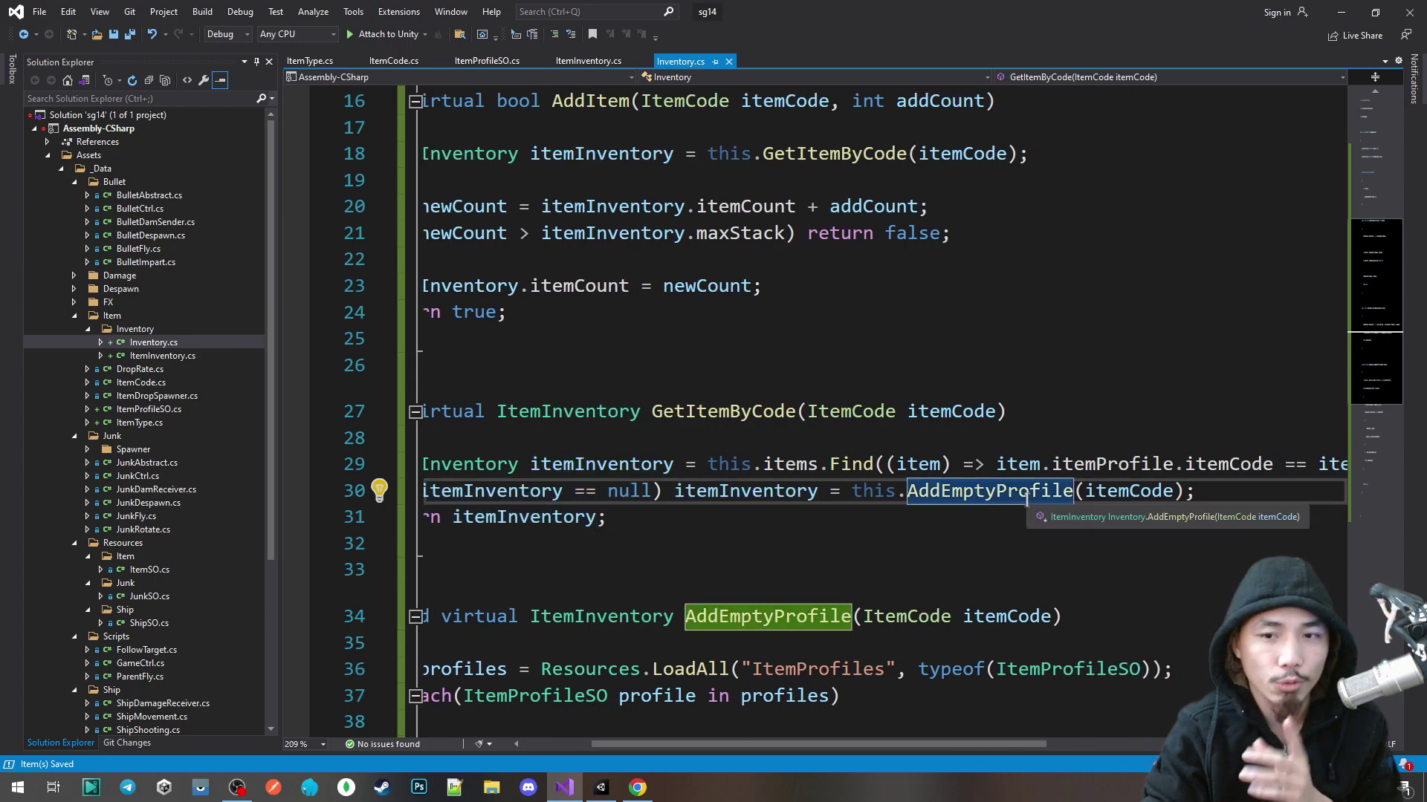
scroll(849, 747, "left", 1)
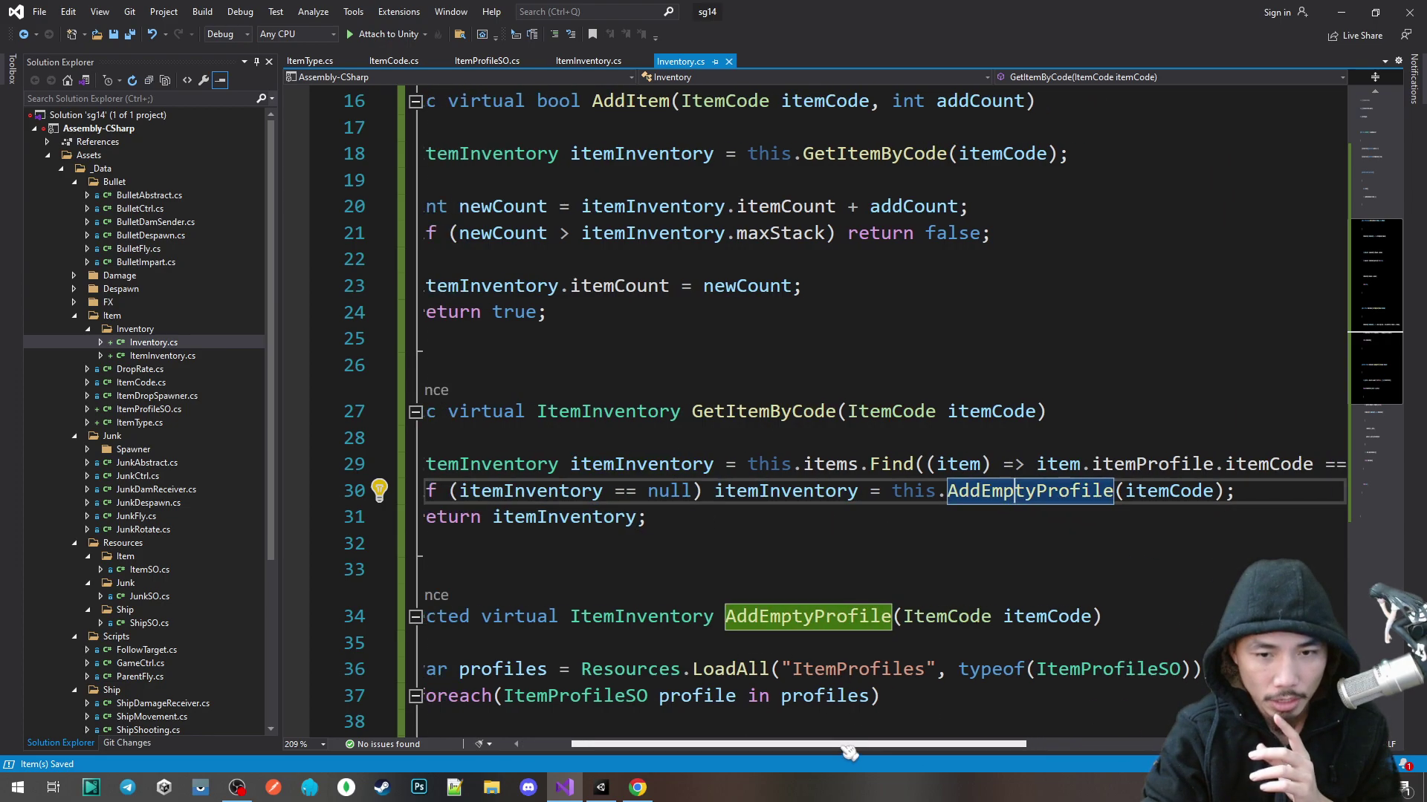
scroll(850, 747, "left", 3)
scroll(883, 323, "down", 4)
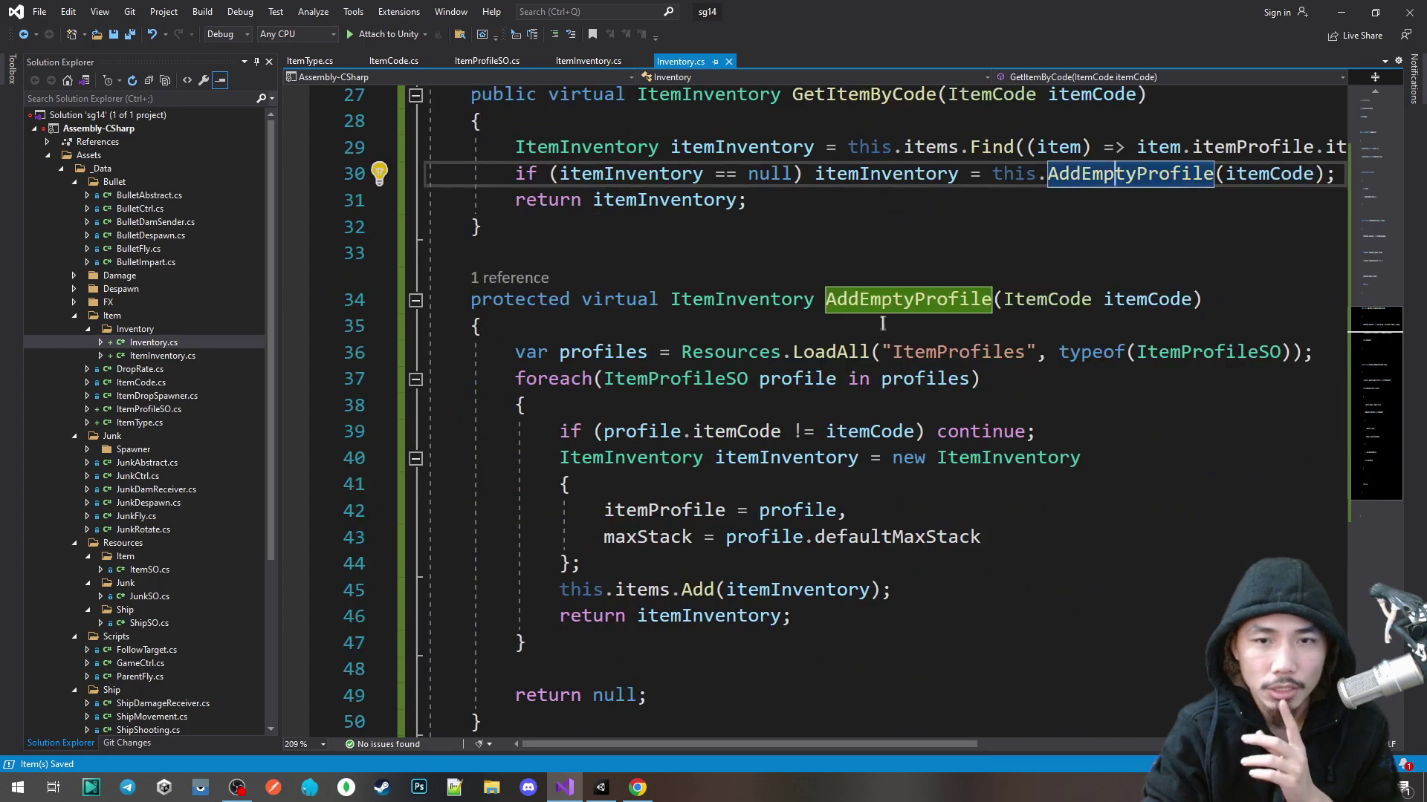
left_click_drag(682, 352, 892, 352)
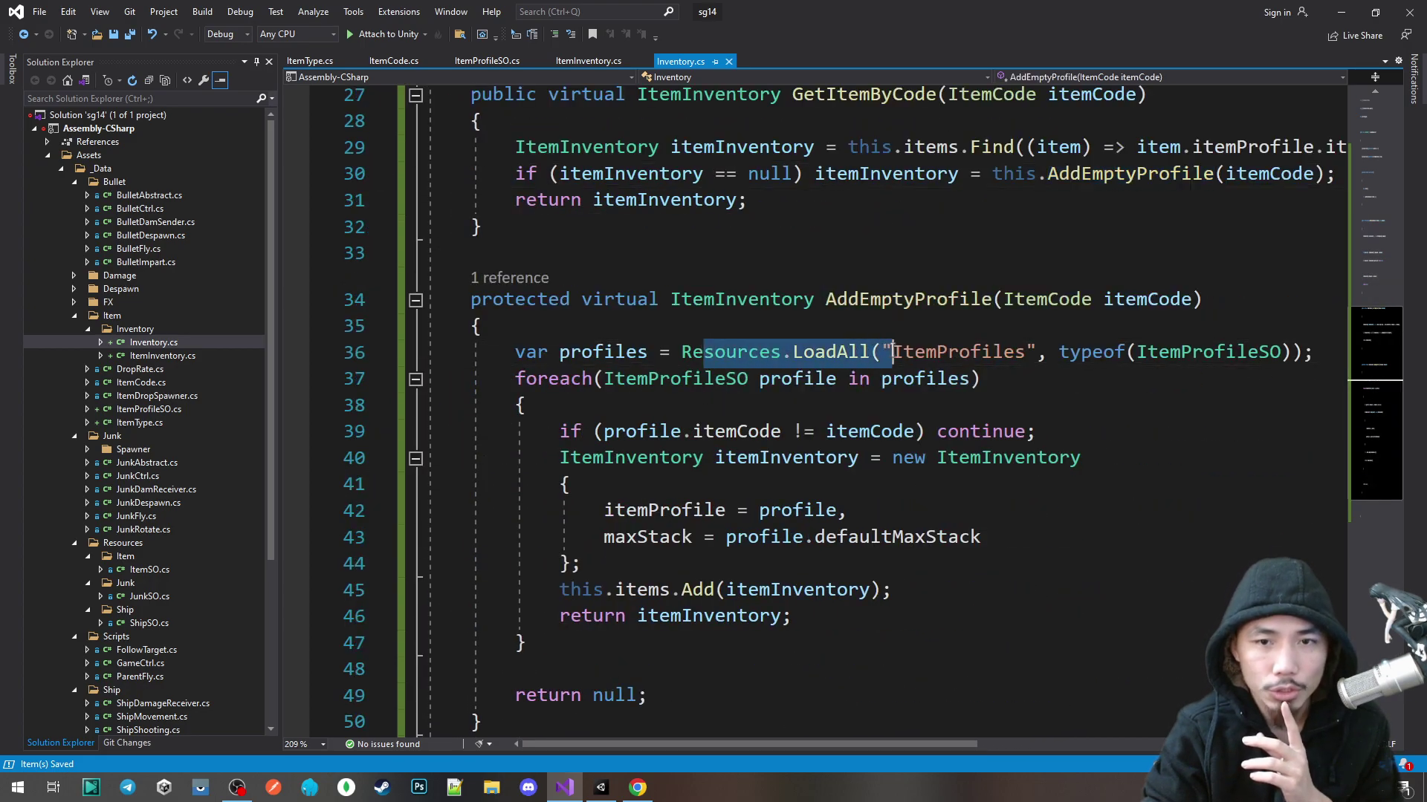
left_click(957, 352)
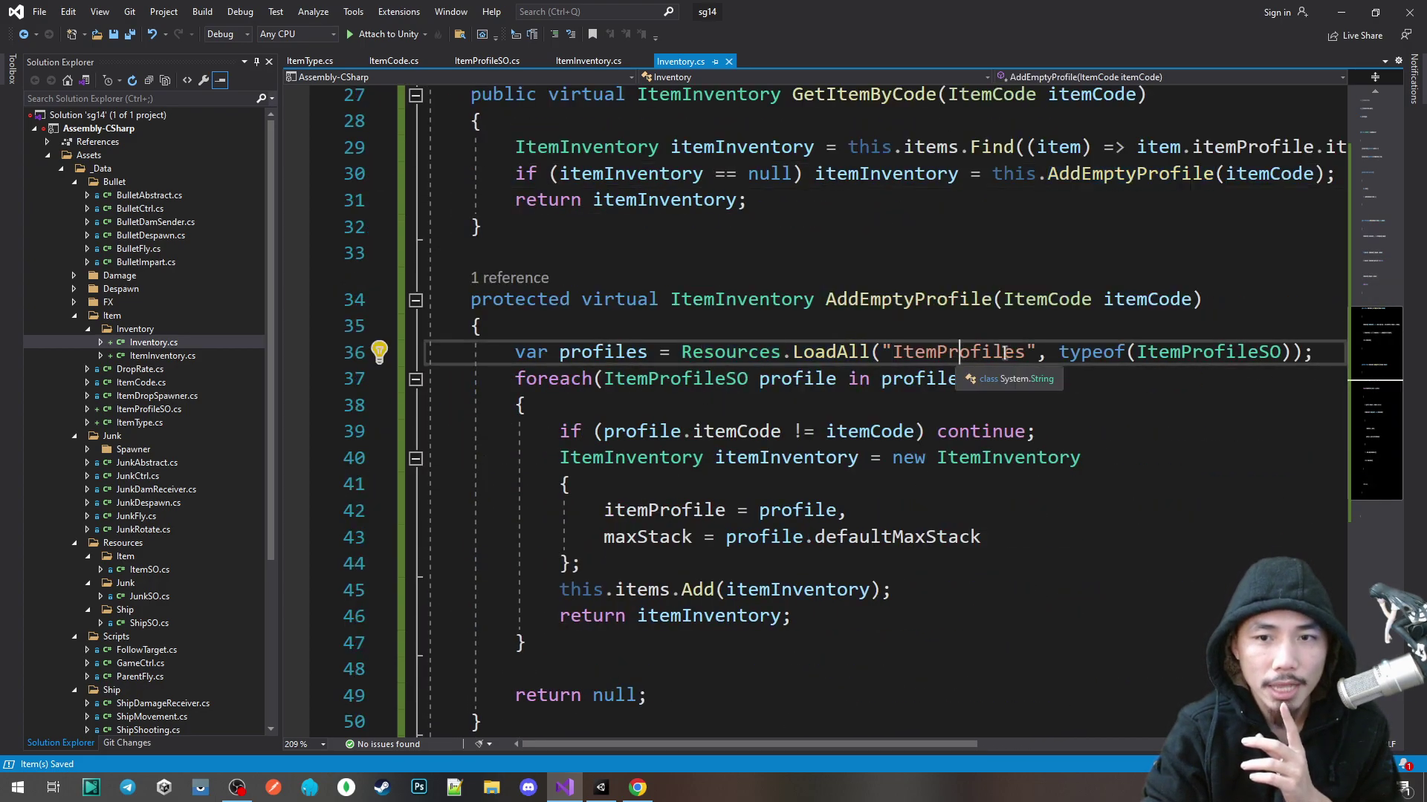
left_click(602, 788)
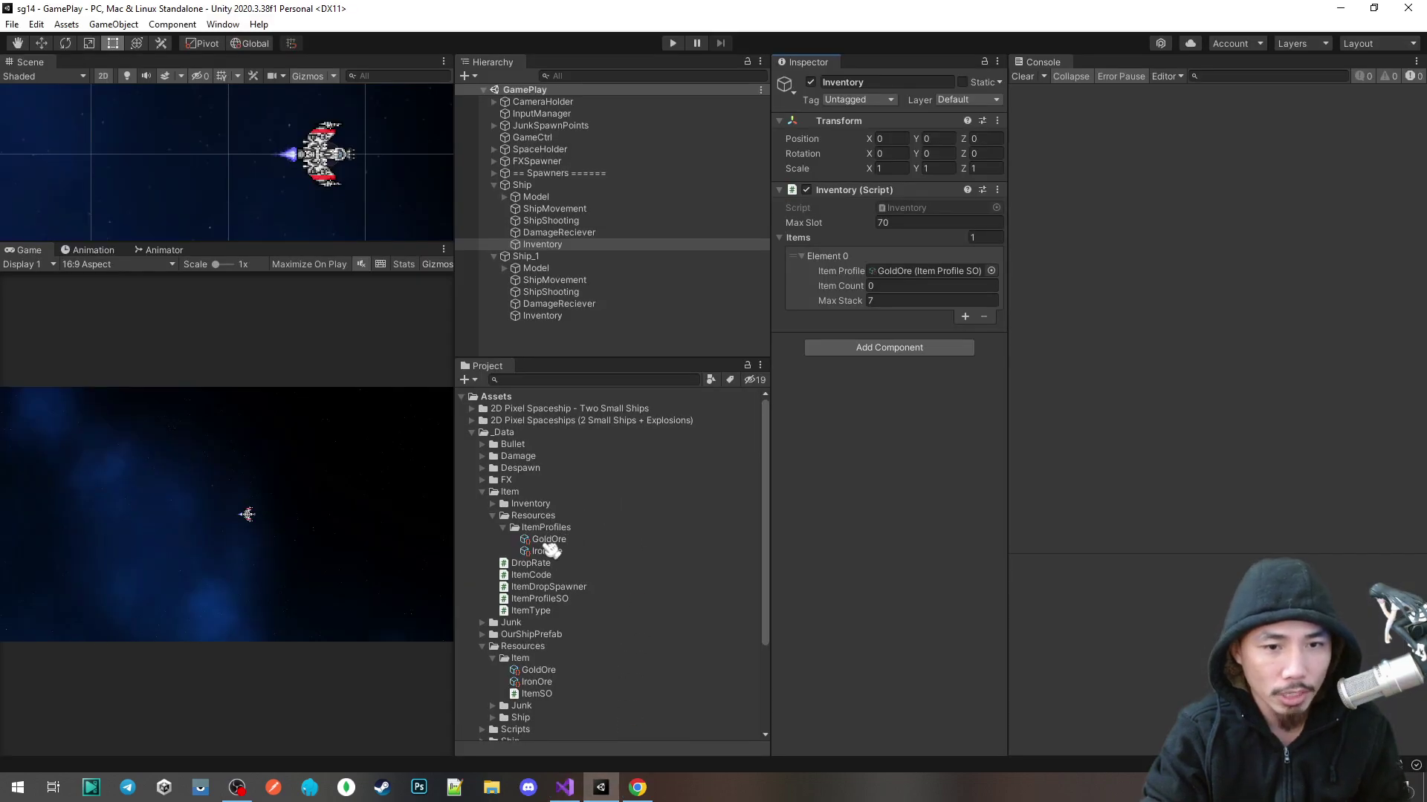
key("alt+Tab")
left_click(1202, 352)
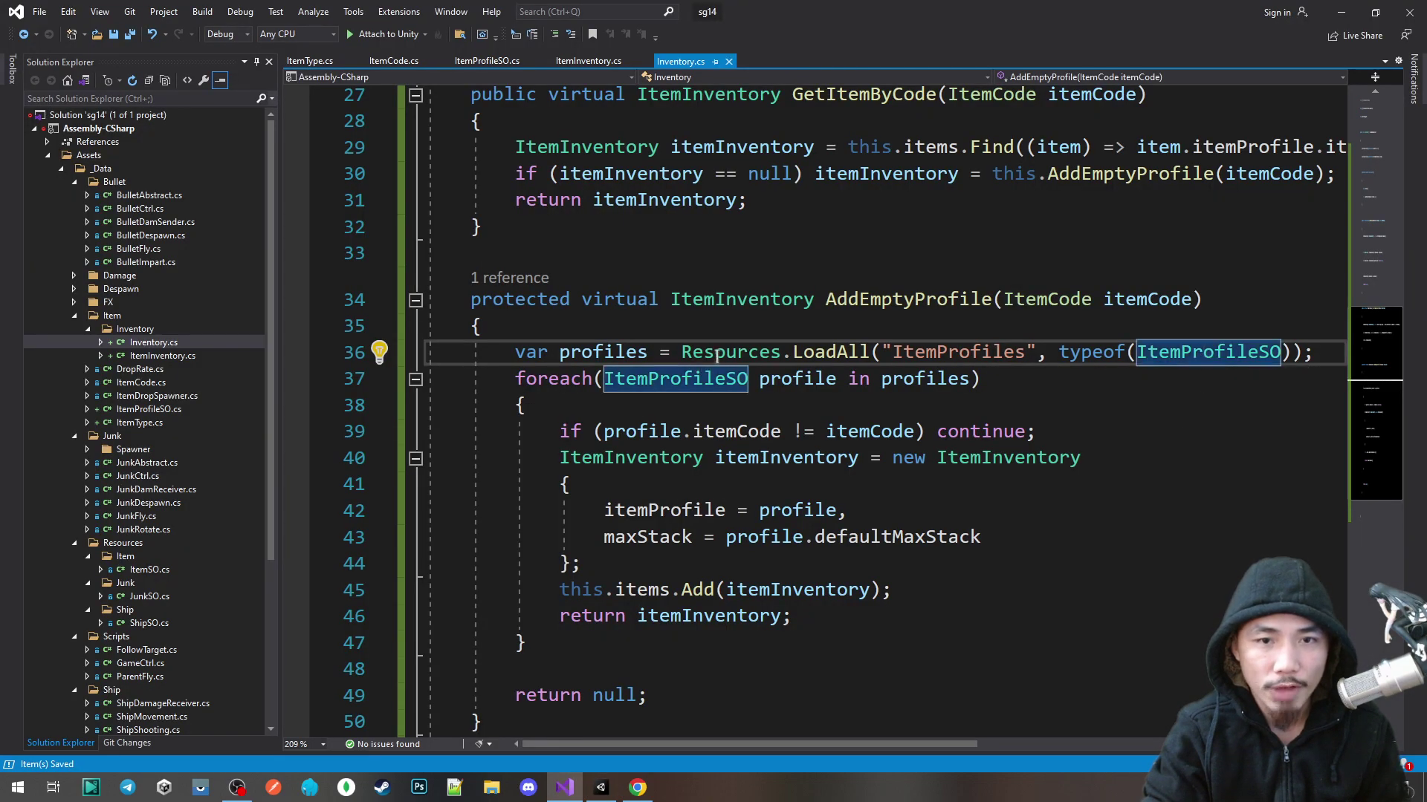
Step: Examine AddEmptyProfile's profiles loop and the profile.itemCode check on line 39
left_click(699, 432)
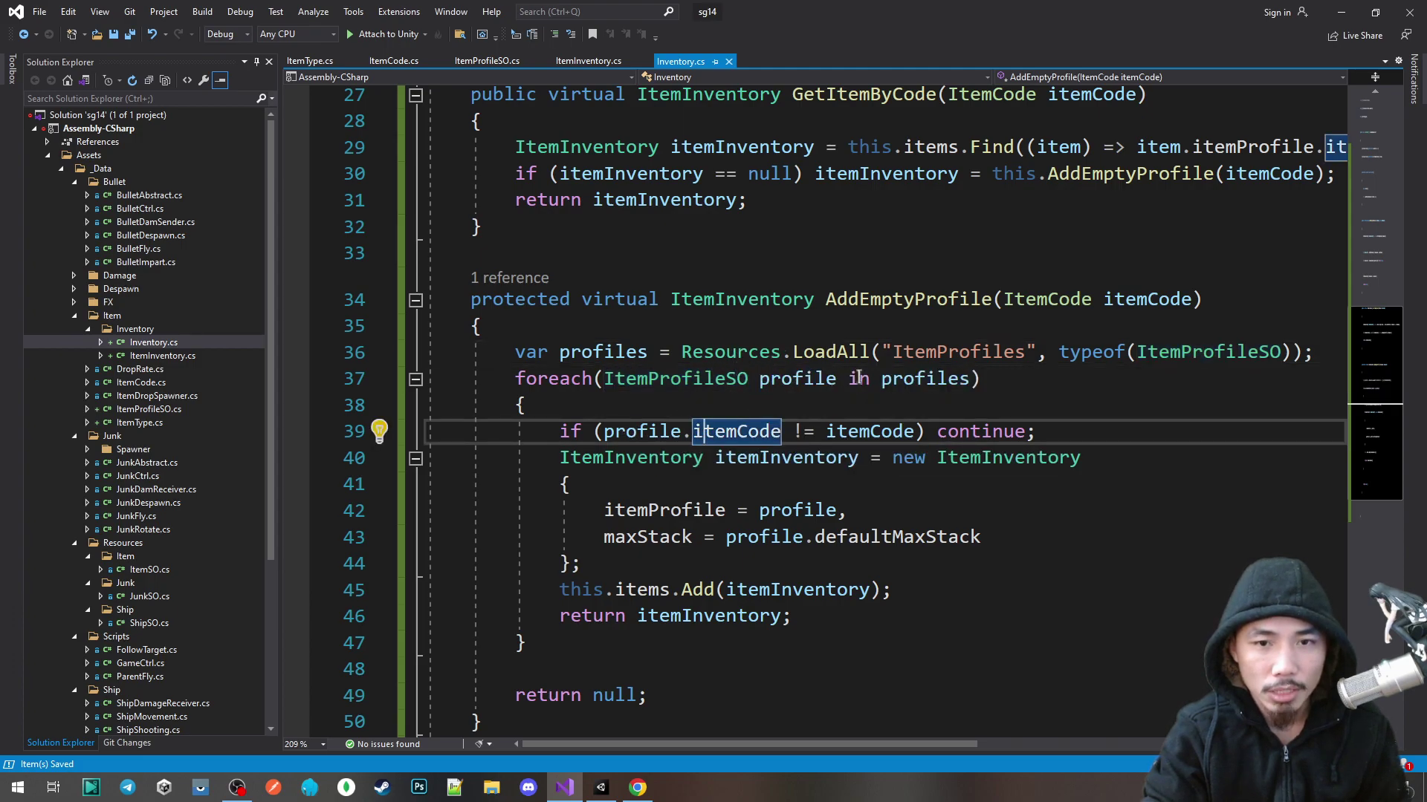
left_click(930, 377)
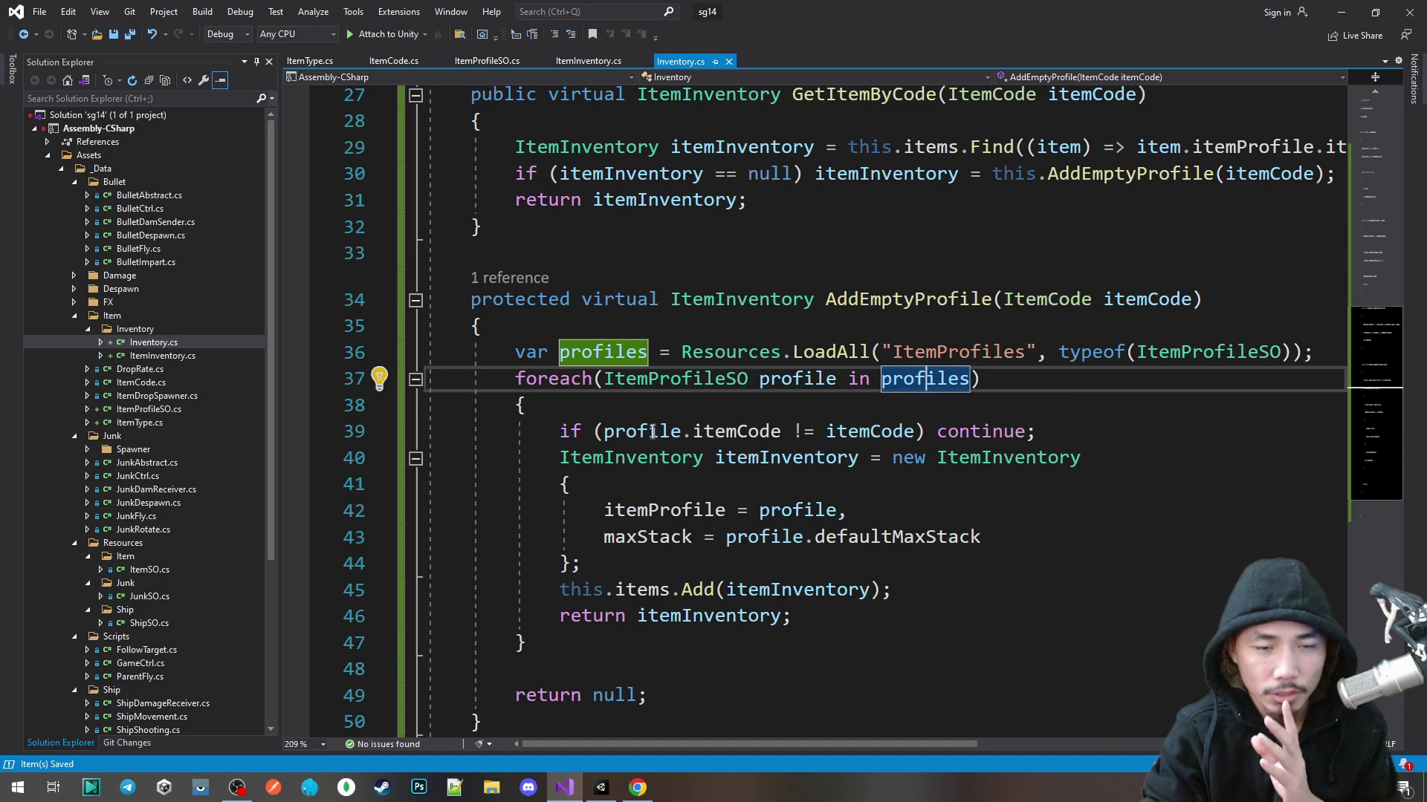
left_click(694, 432)
left_click(877, 432)
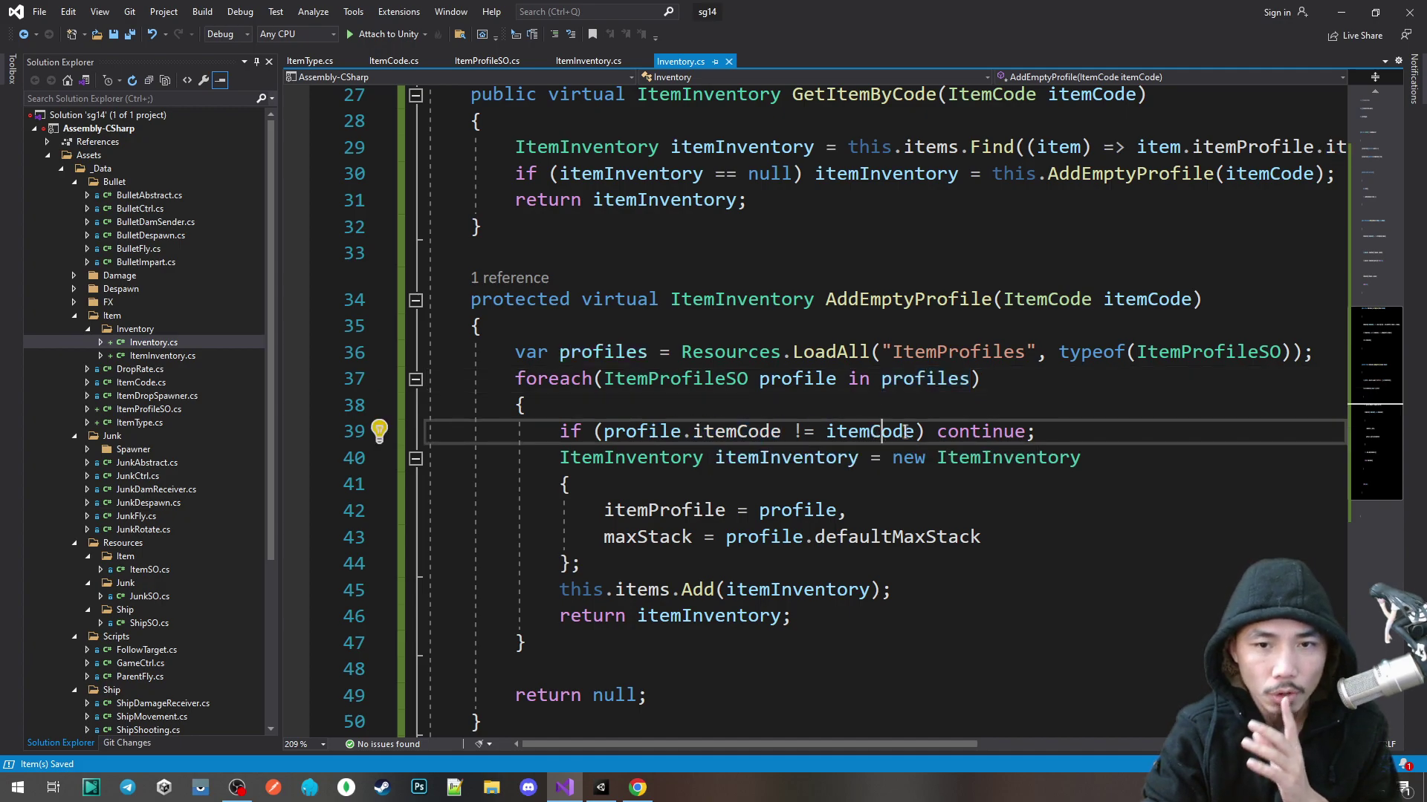
mouse_move(638, 432)
left_mouse_down()
mouse_move(791, 432)
mouse_move(601, 432)
left_mouse_up()
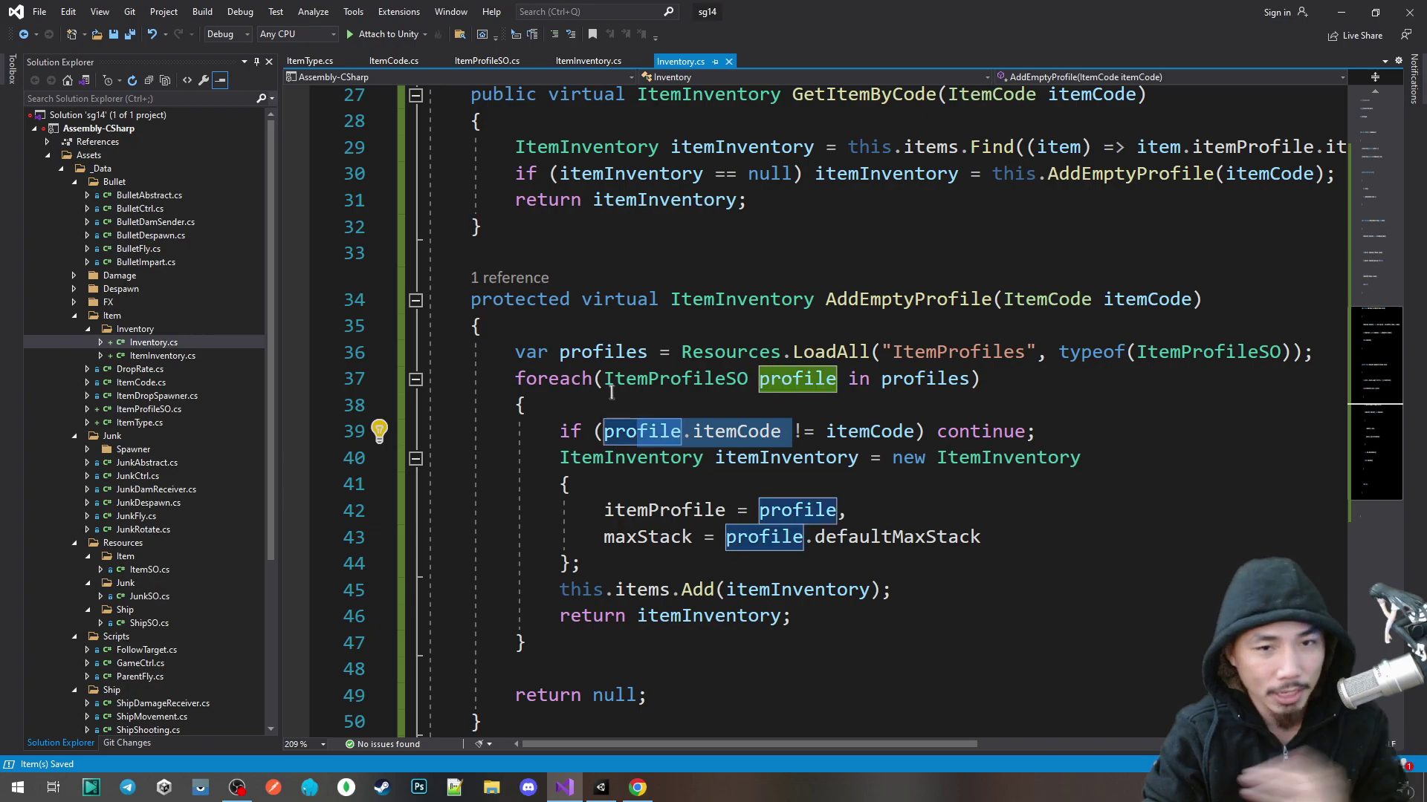
left_click(737, 431)
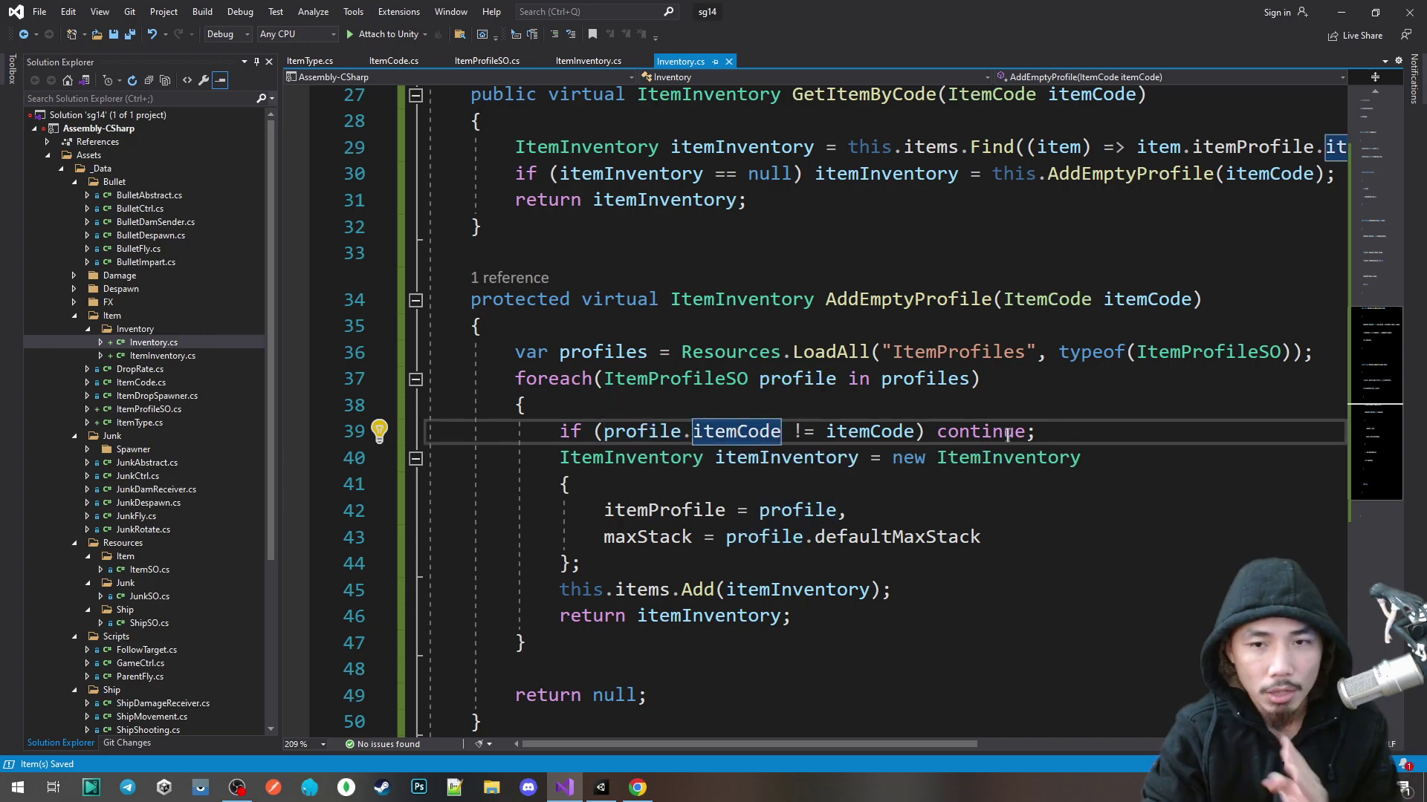
Step: Insert a blank line after the itemCode check and review the ItemInventory initializer on lines 41–45
left_click(1044, 434)
key("Return")
left_click_drag(559, 484, 690, 580)
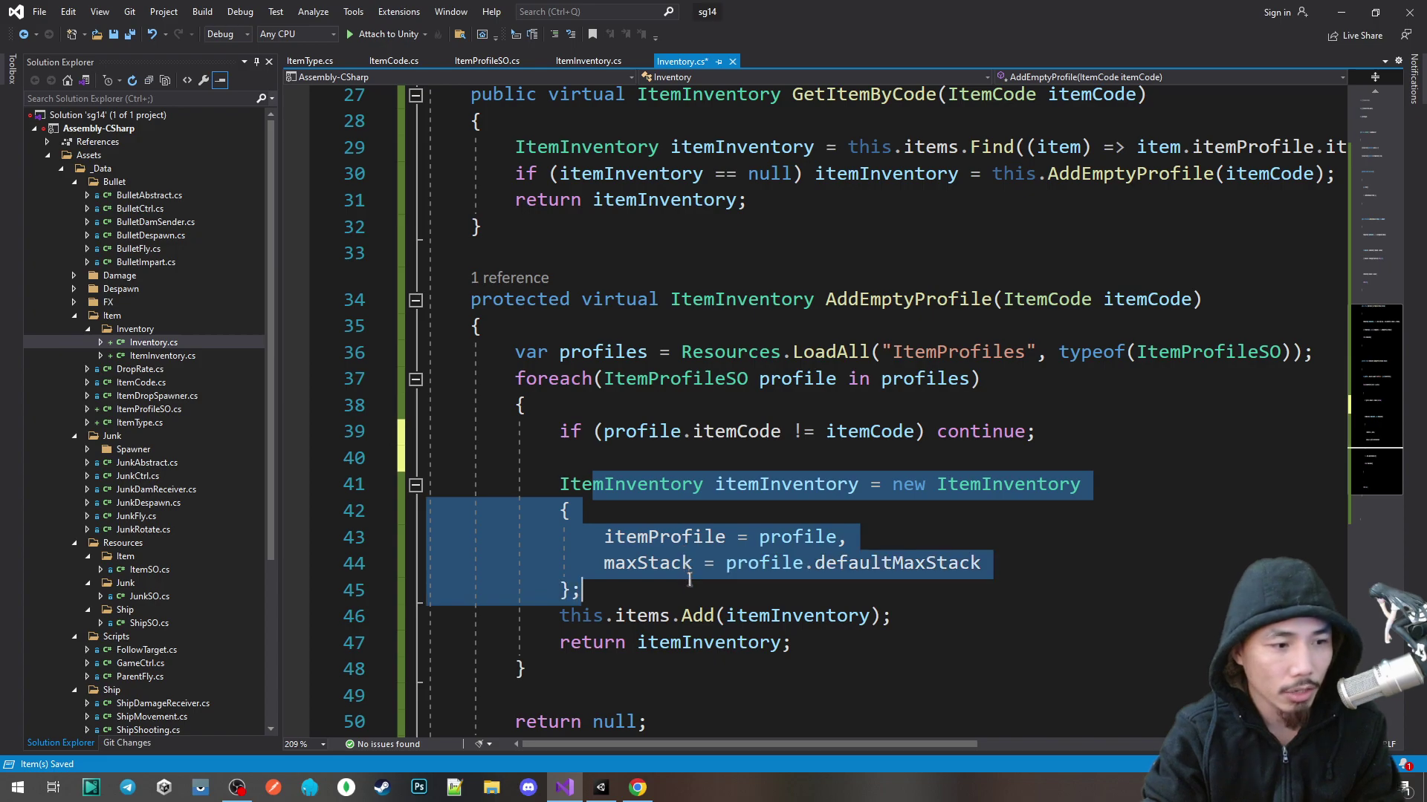
left_click(727, 518)
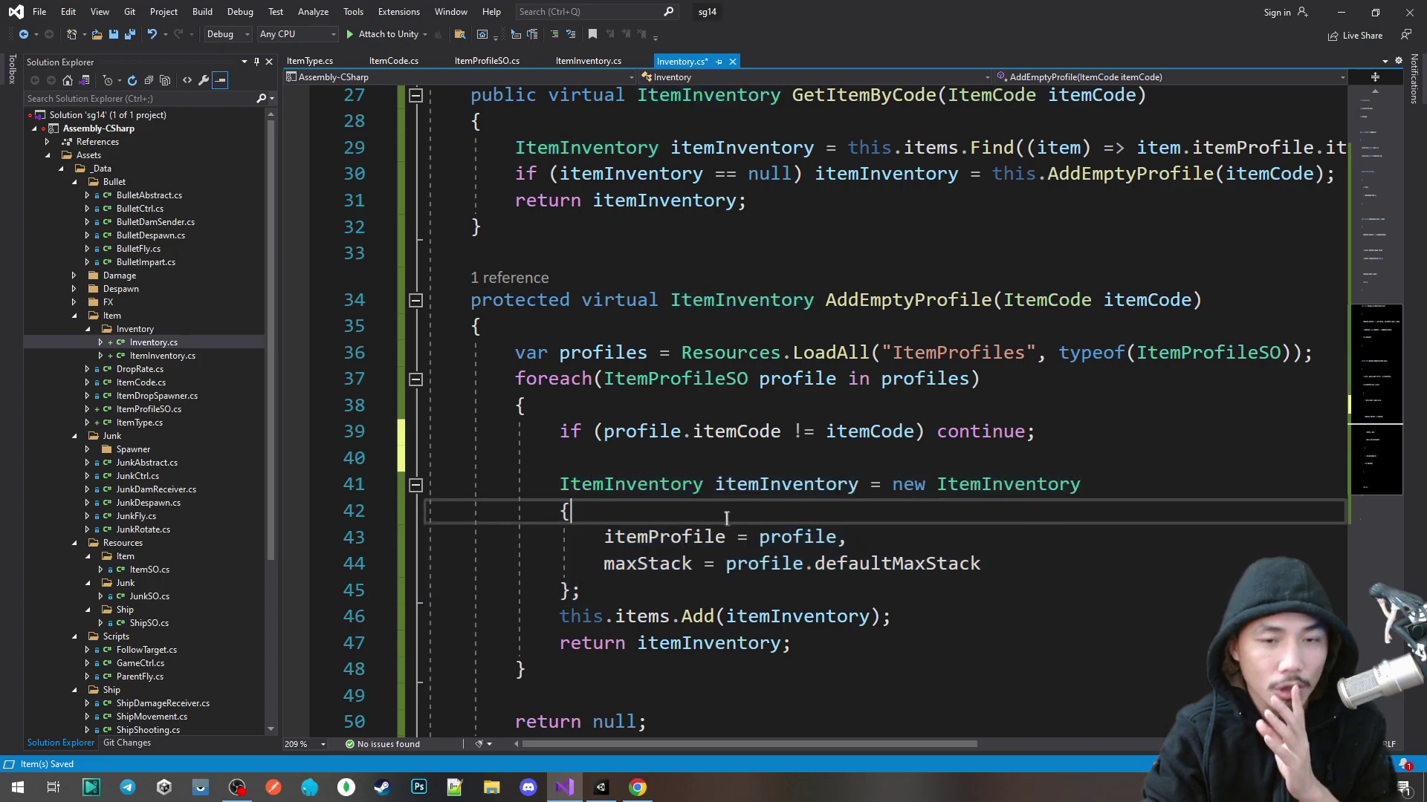
scroll(740, 453, "down", 1)
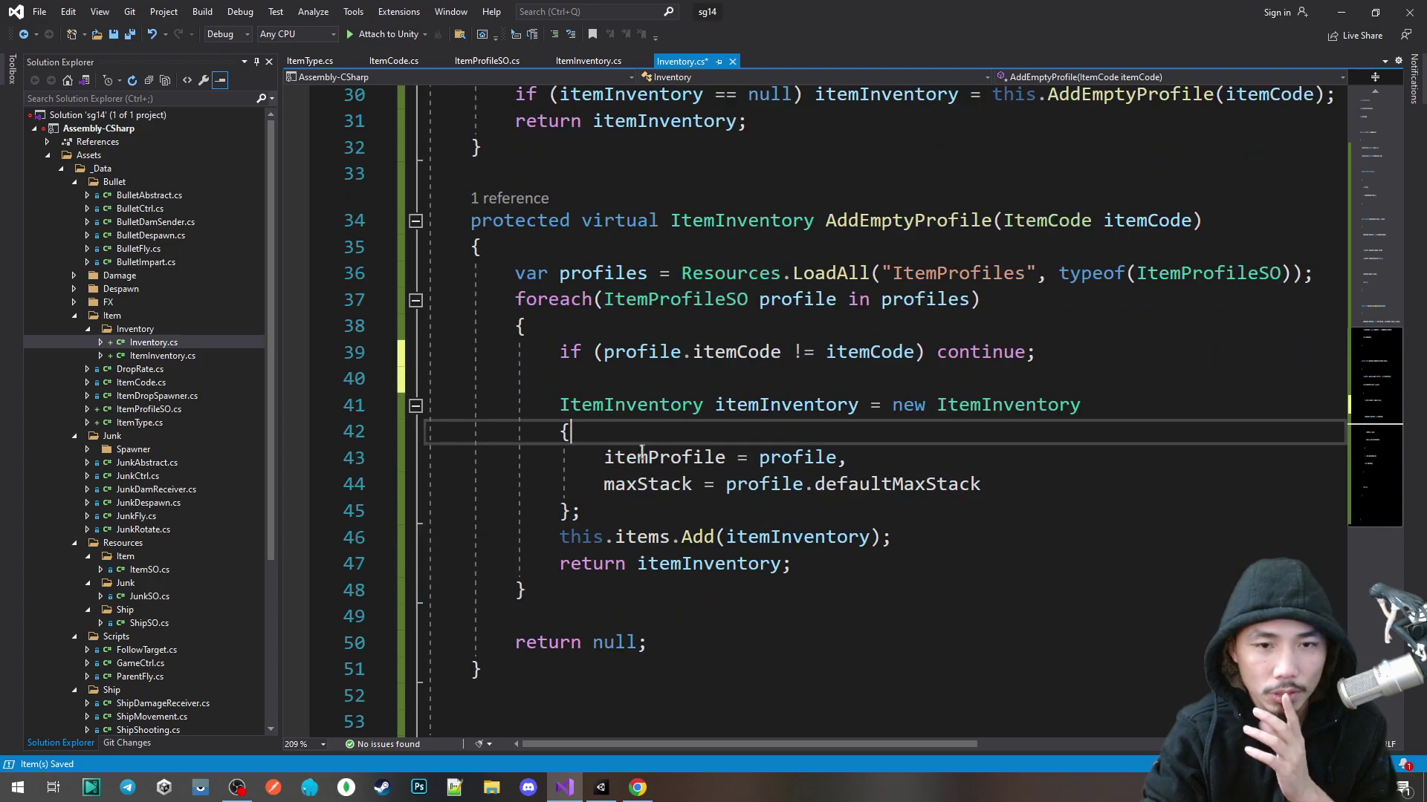
left_click_drag(552, 404, 665, 515)
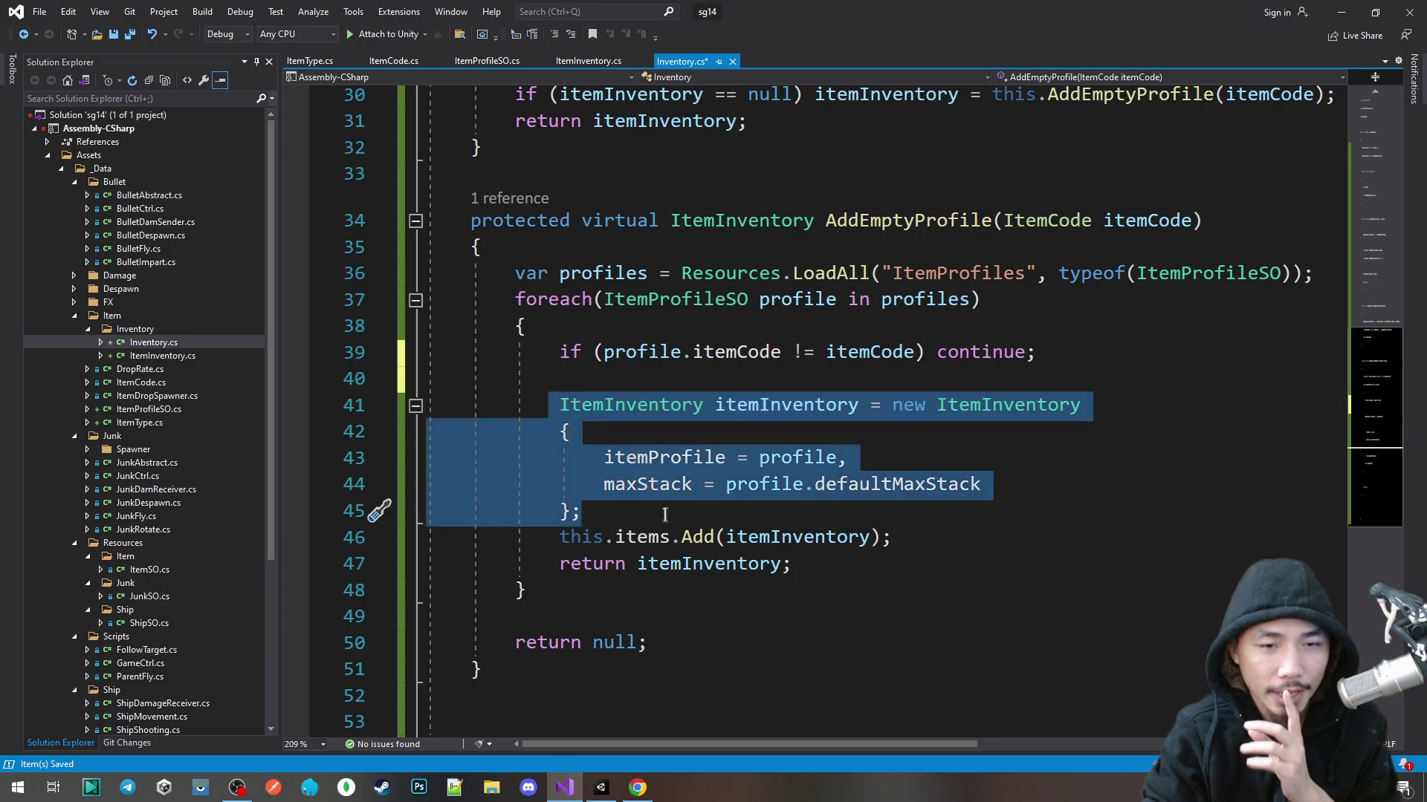
left_click(642, 537)
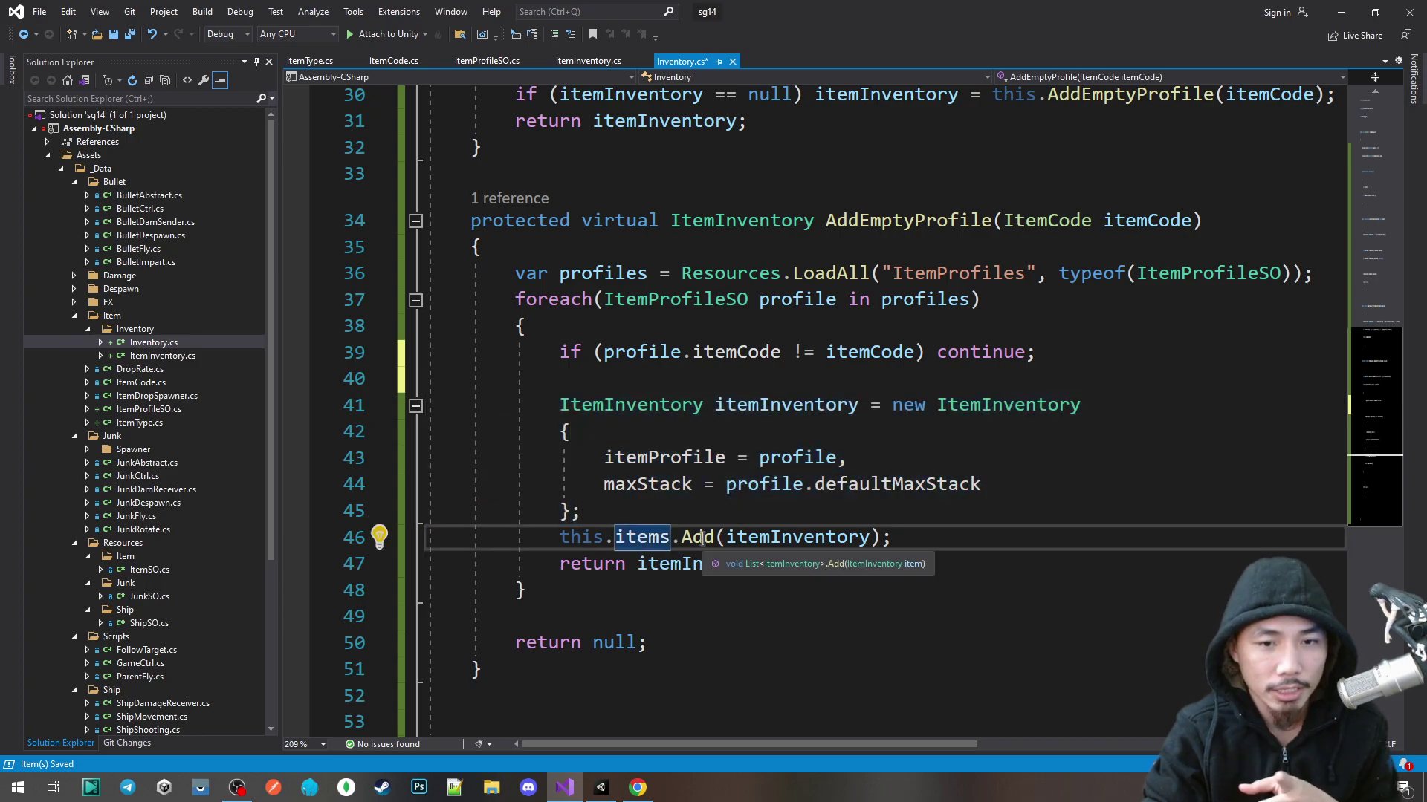
Step: Trace back up through GetItemByCode to the itemInventory variable in AddItem
scroll(703, 537, "up", 2)
scroll(740, 500, "up", 3)
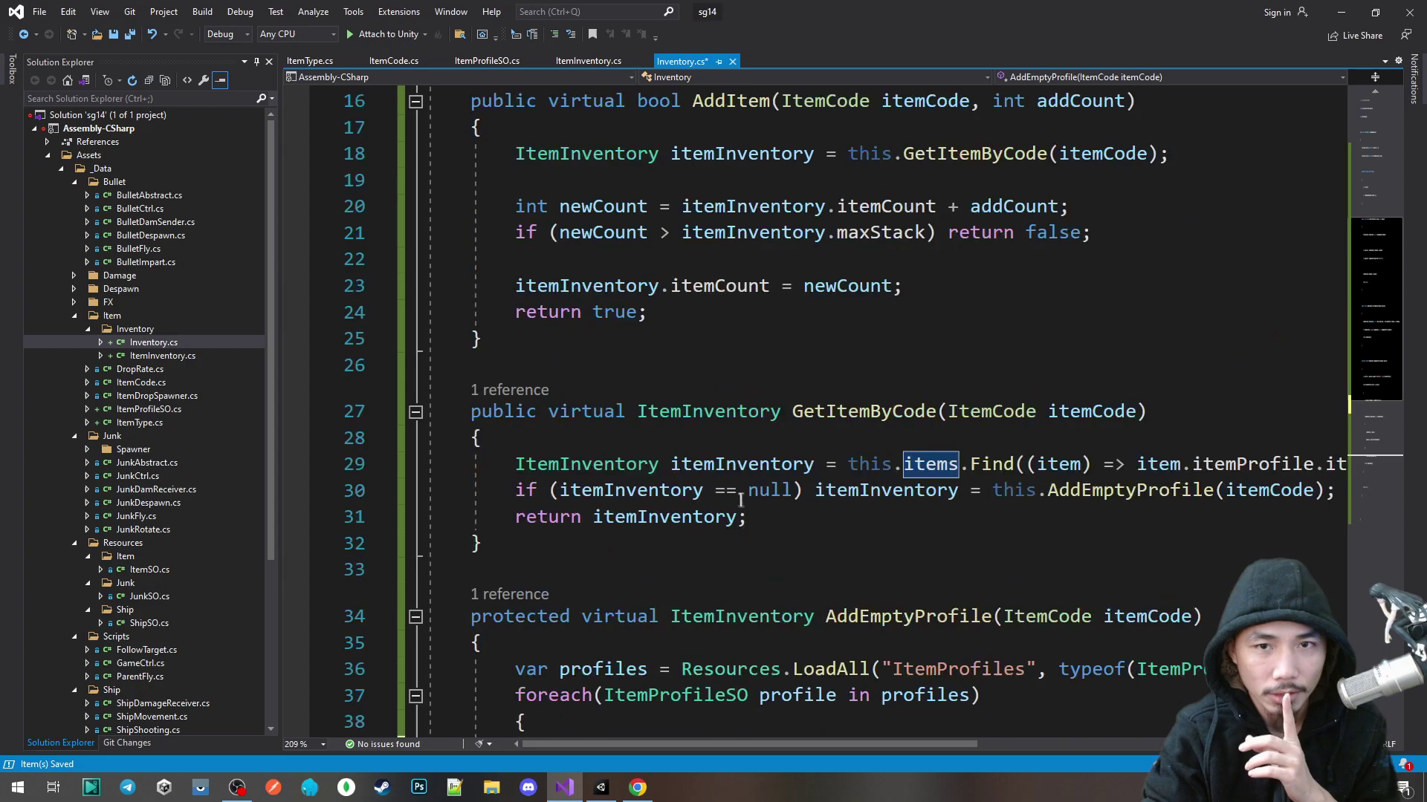
left_click(842, 422)
scroll(842, 422, "up", 1)
left_click(714, 233)
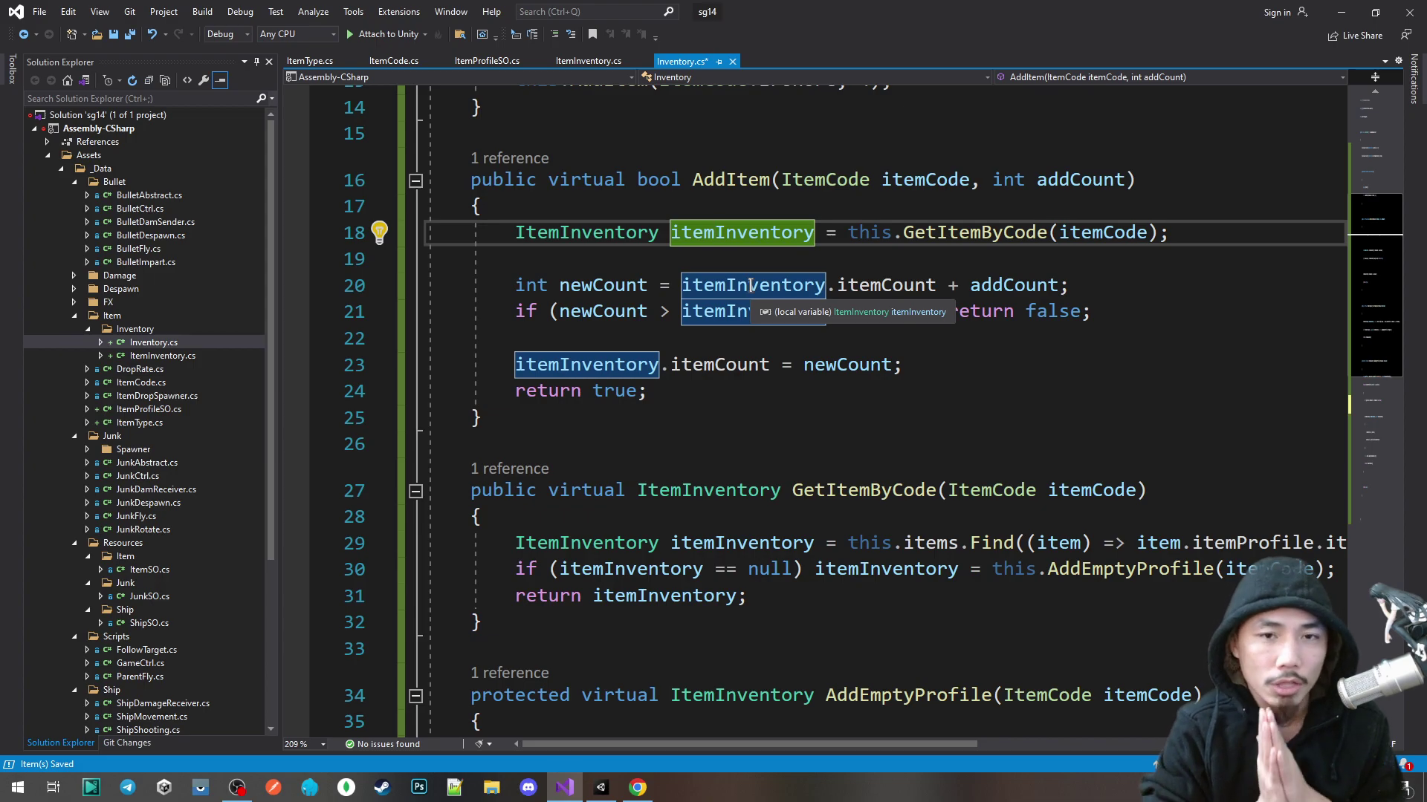
left_click(719, 364)
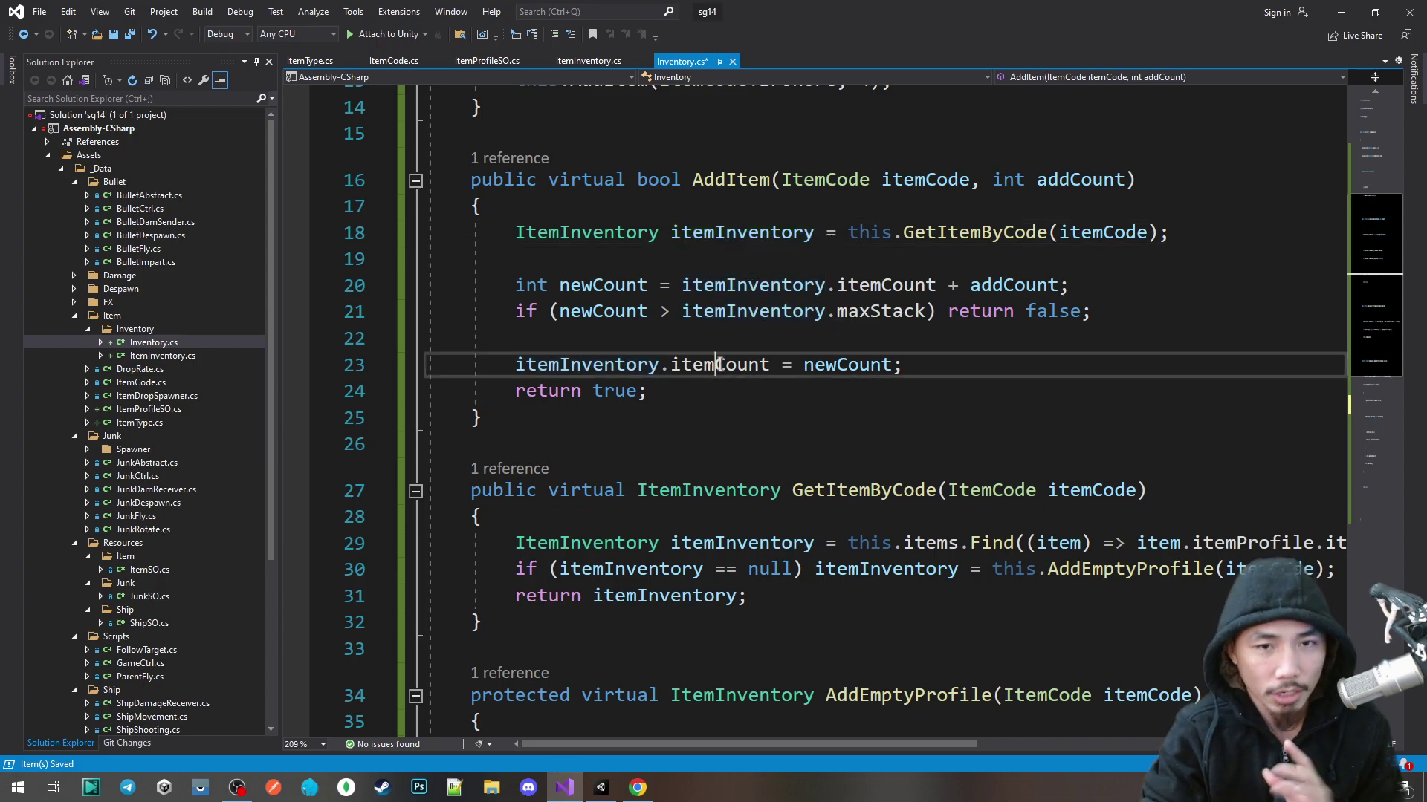
scroll(724, 385, "down", 8)
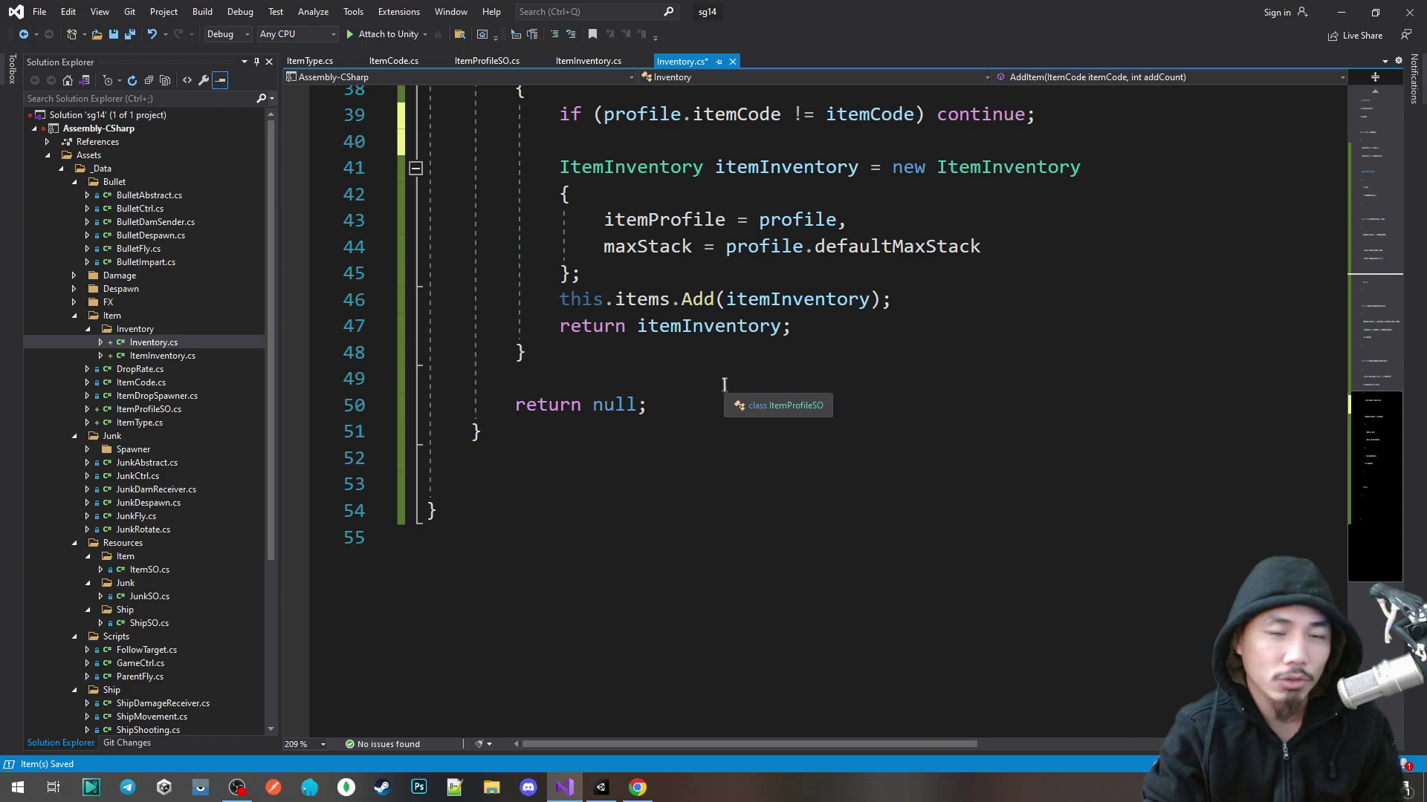
scroll(724, 385, "up", 4)
scroll(725, 385, "up", 4)
scroll(723, 385, "up", 4)
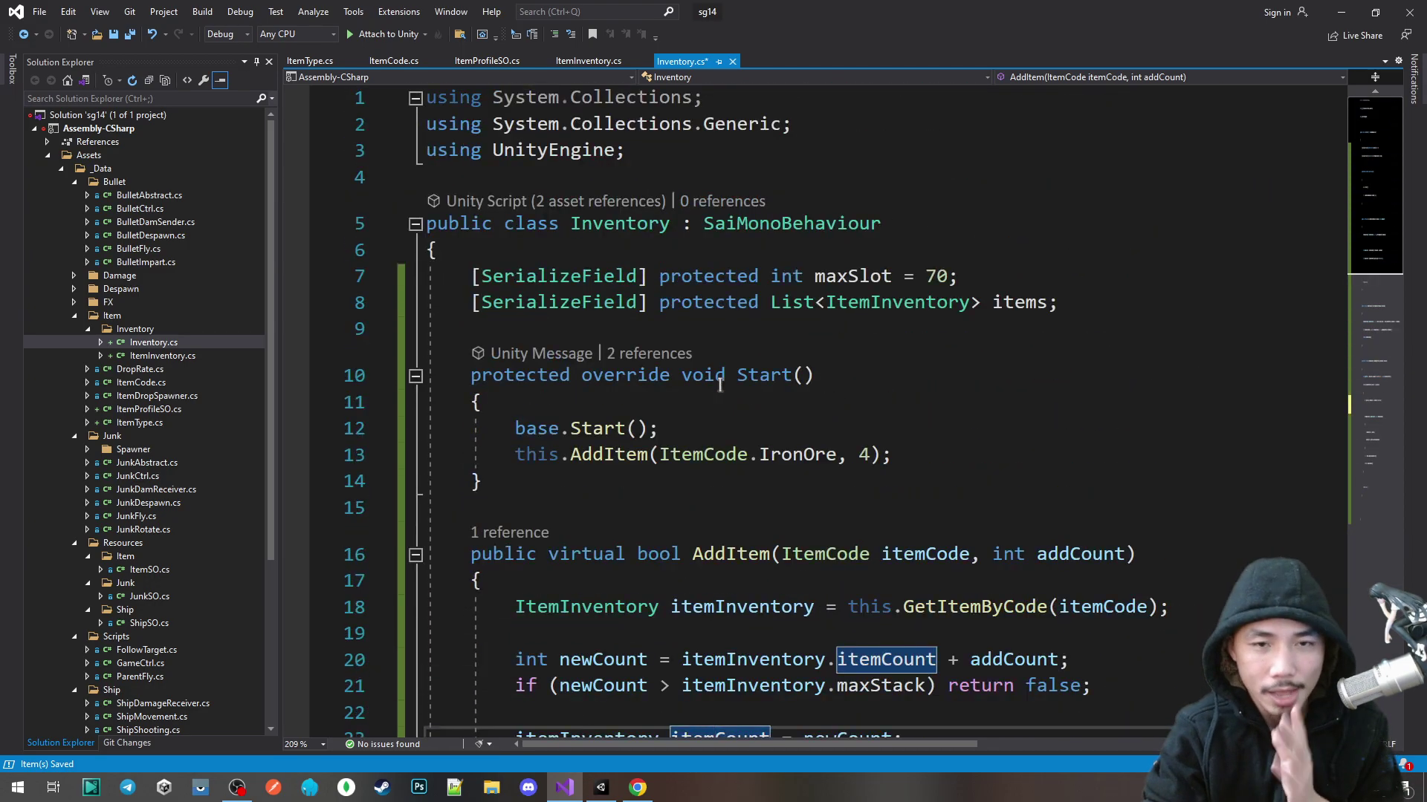